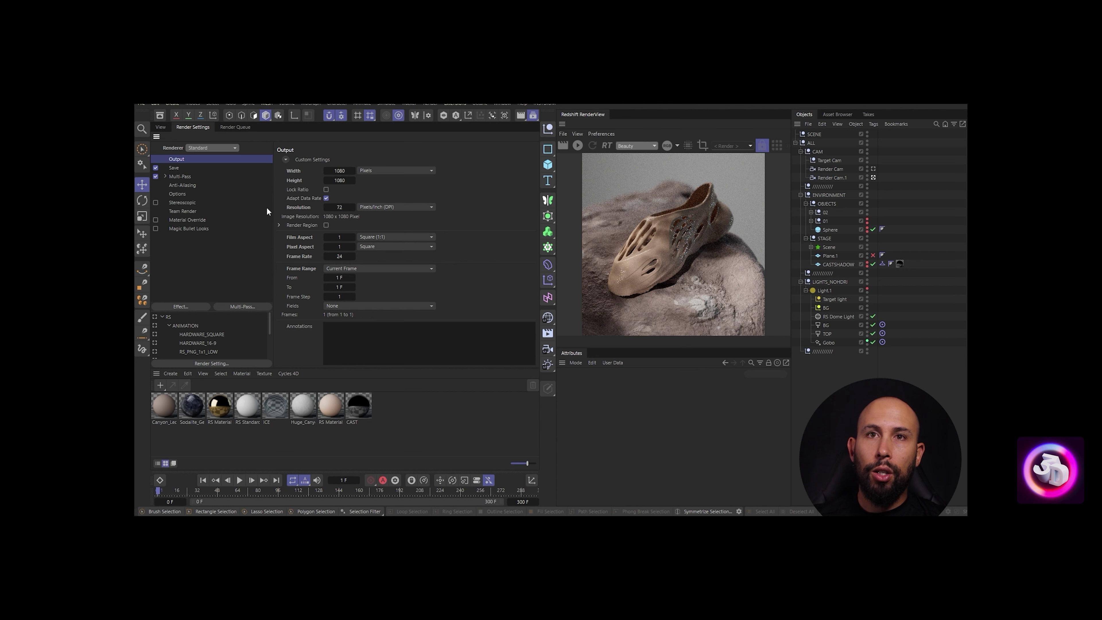
Collapse the render preset list, switch the renderer from Standard to Redshift and show the Redshift settings
click(162, 318)
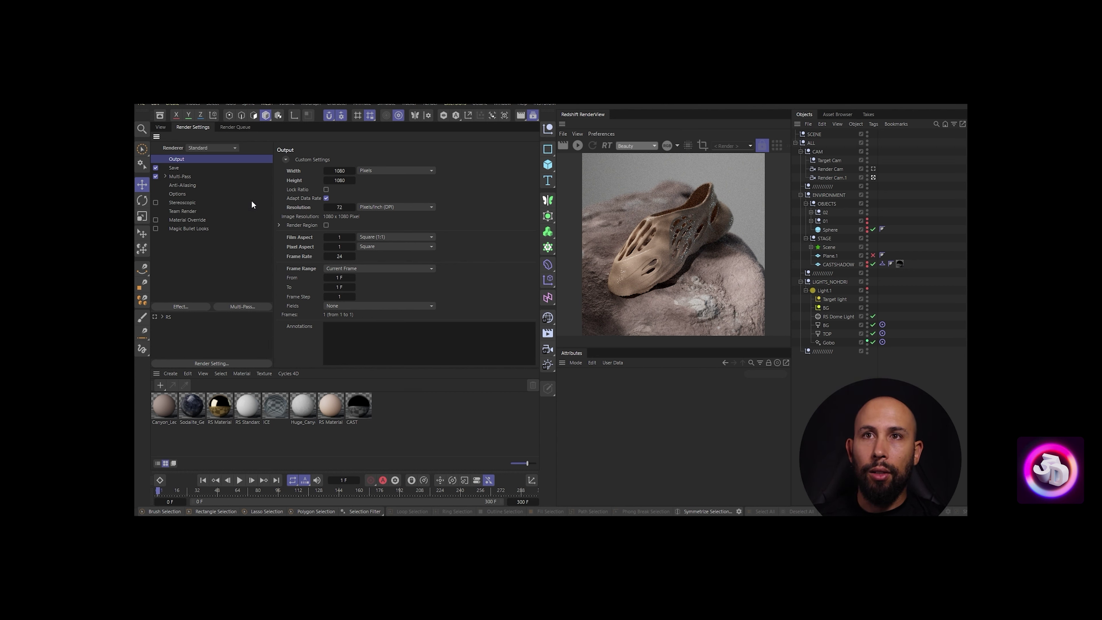
click(208, 147)
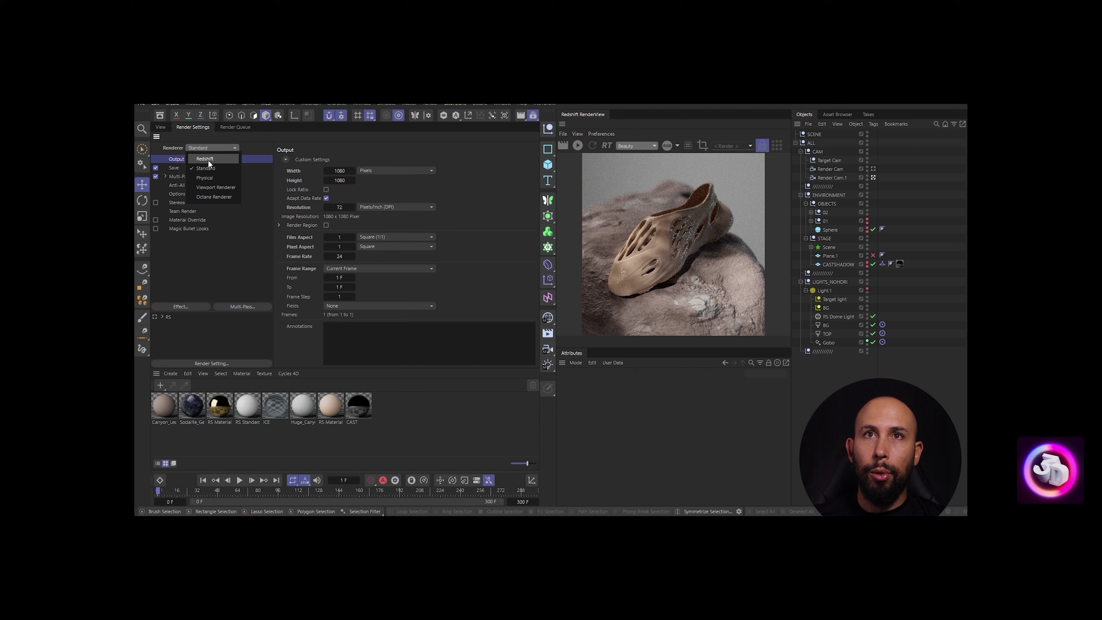
click(209, 159)
click(197, 188)
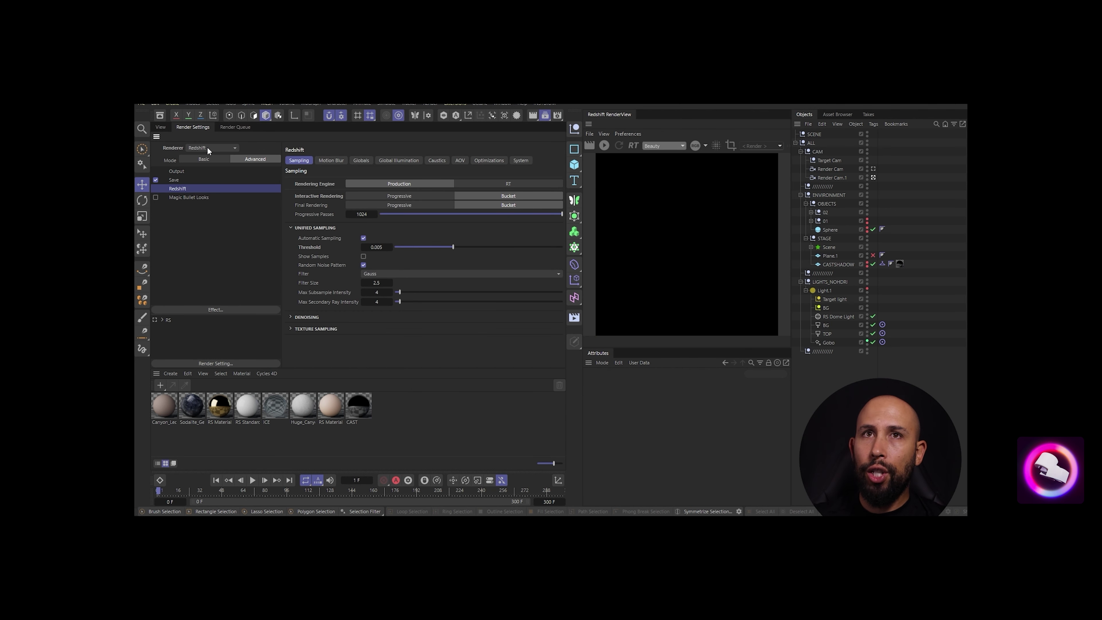
Restrict Redshift's compute devices in the preferences to the NVIDIA GeForce RTX 4070, leaving the CPU disabled
click(155, 103)
click(176, 246)
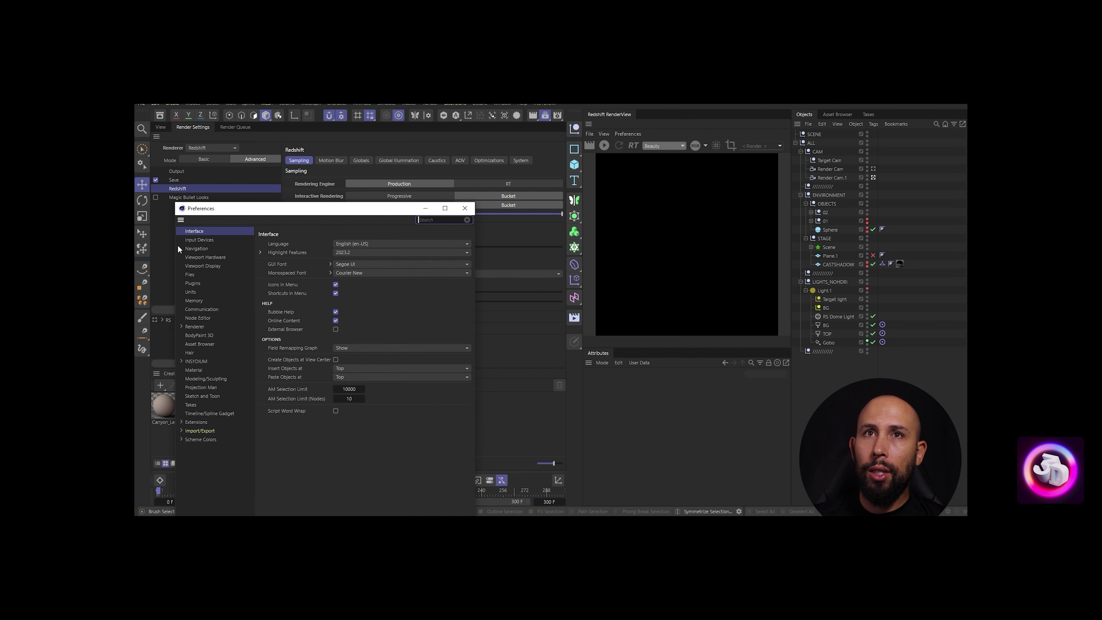
click(181, 327)
click(201, 344)
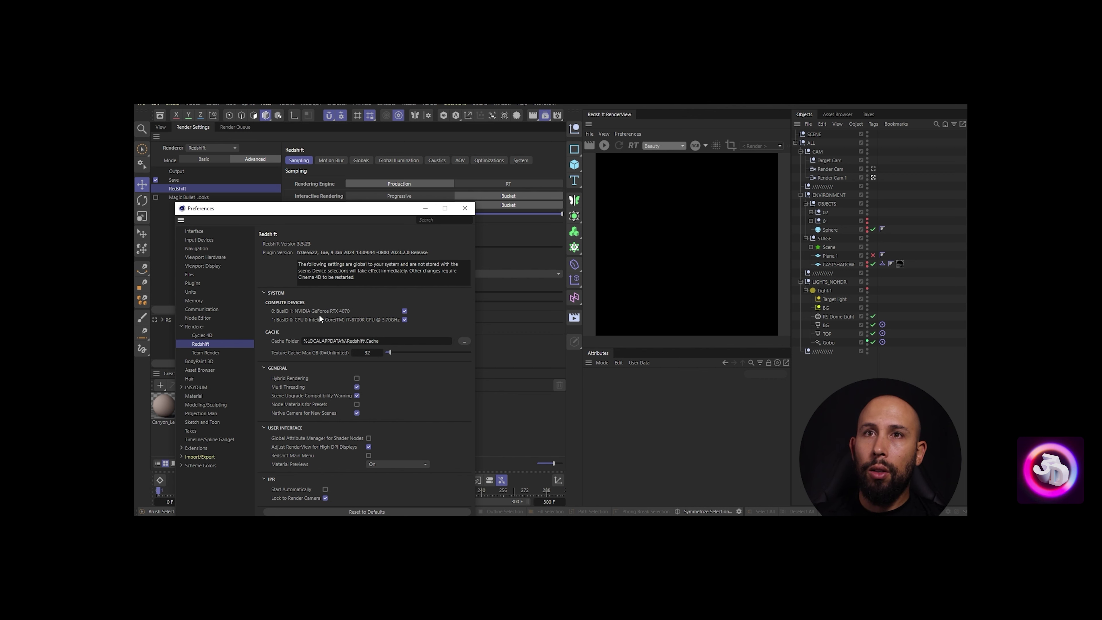
click(404, 310)
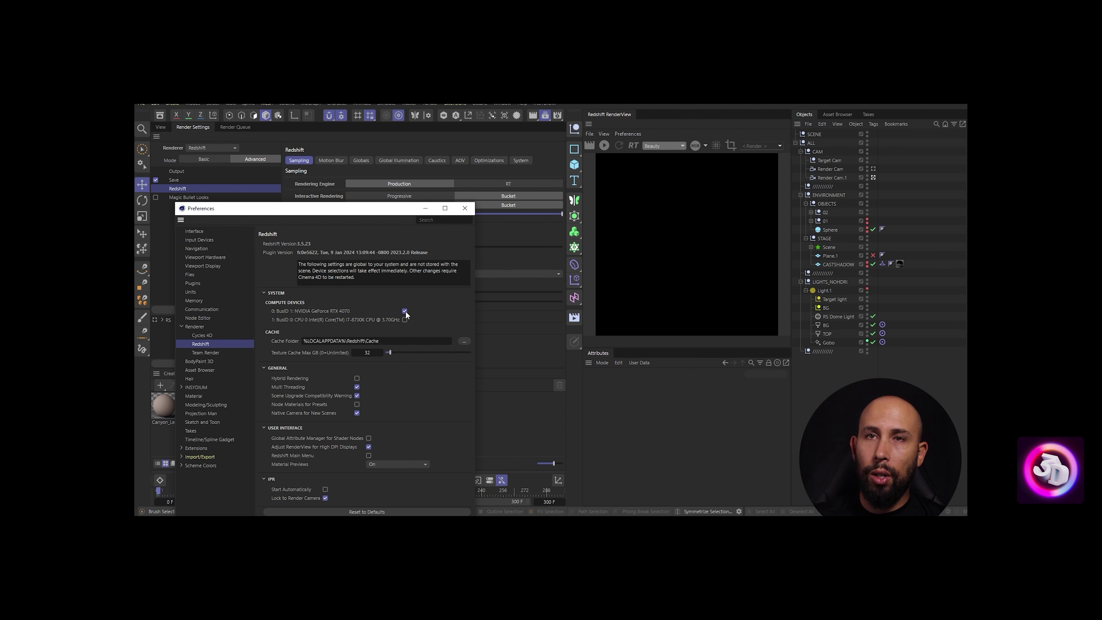
click(465, 209)
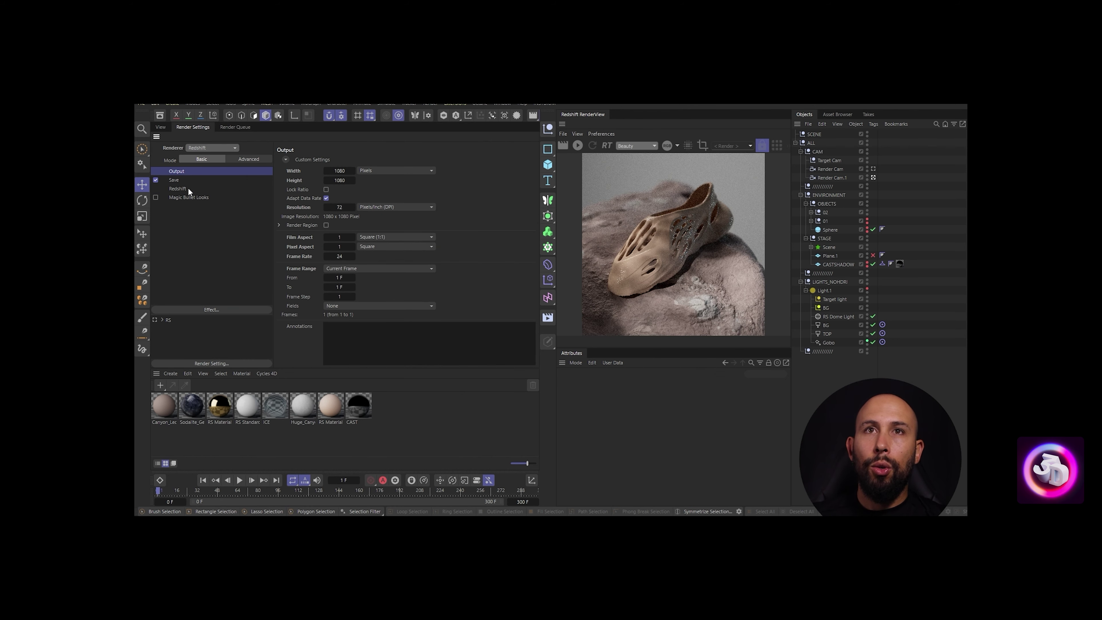
Try the RT rendering engine in the basic Redshift settings and return to Production
click(182, 189)
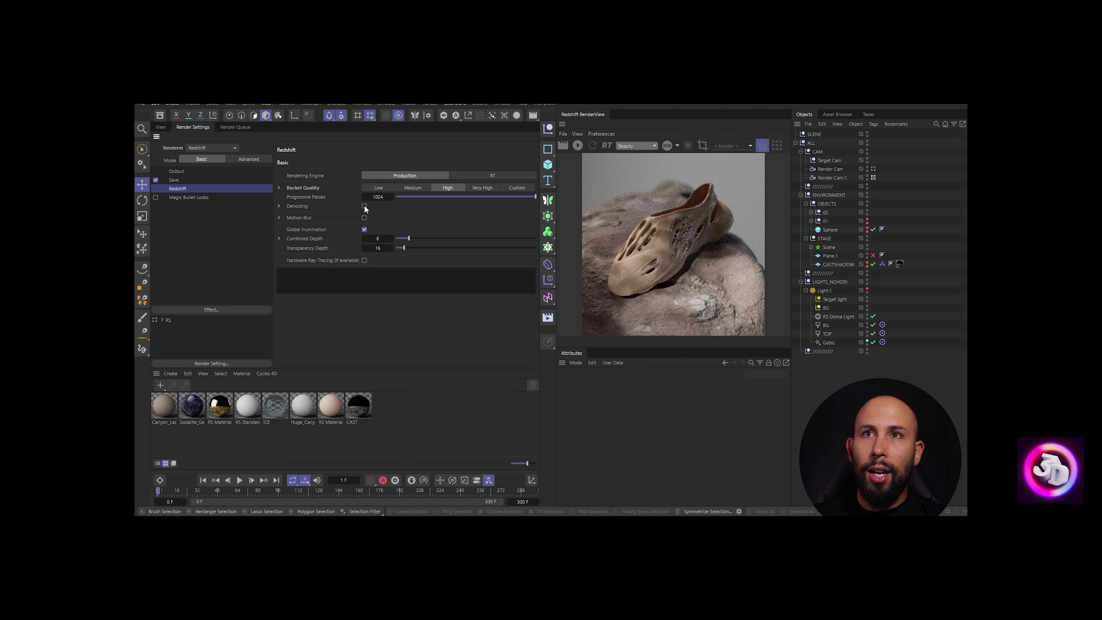
click(364, 217)
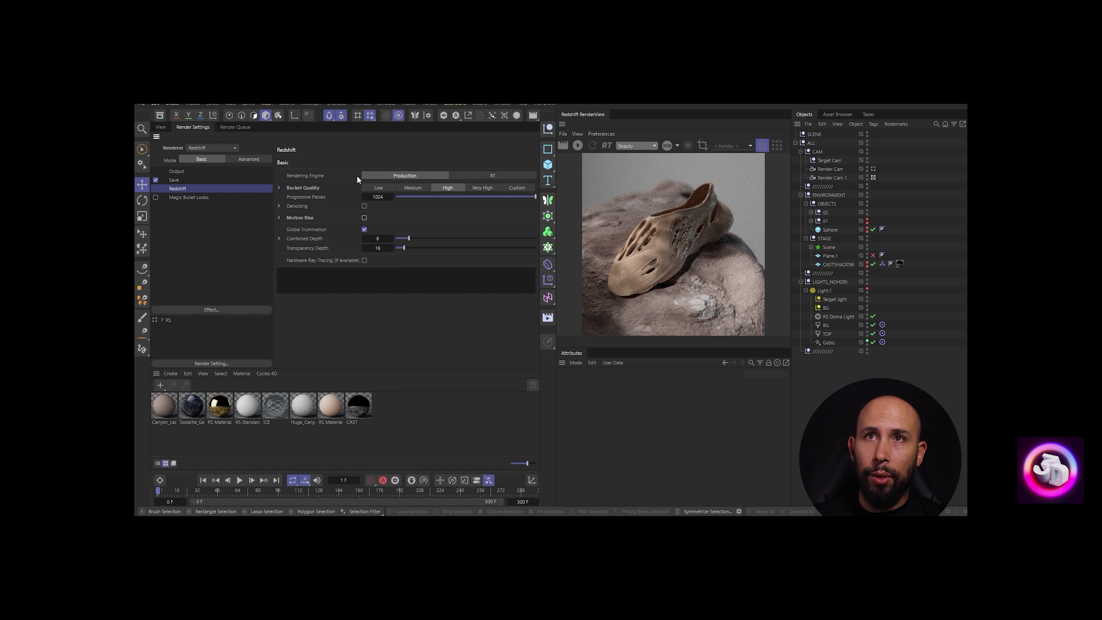
click(488, 175)
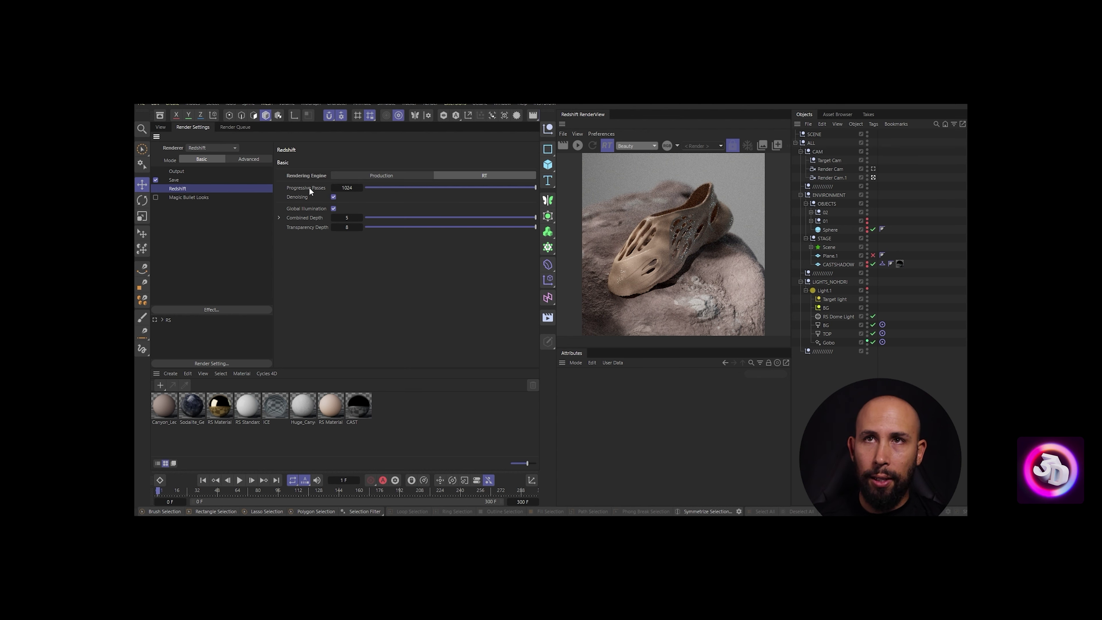
click(379, 176)
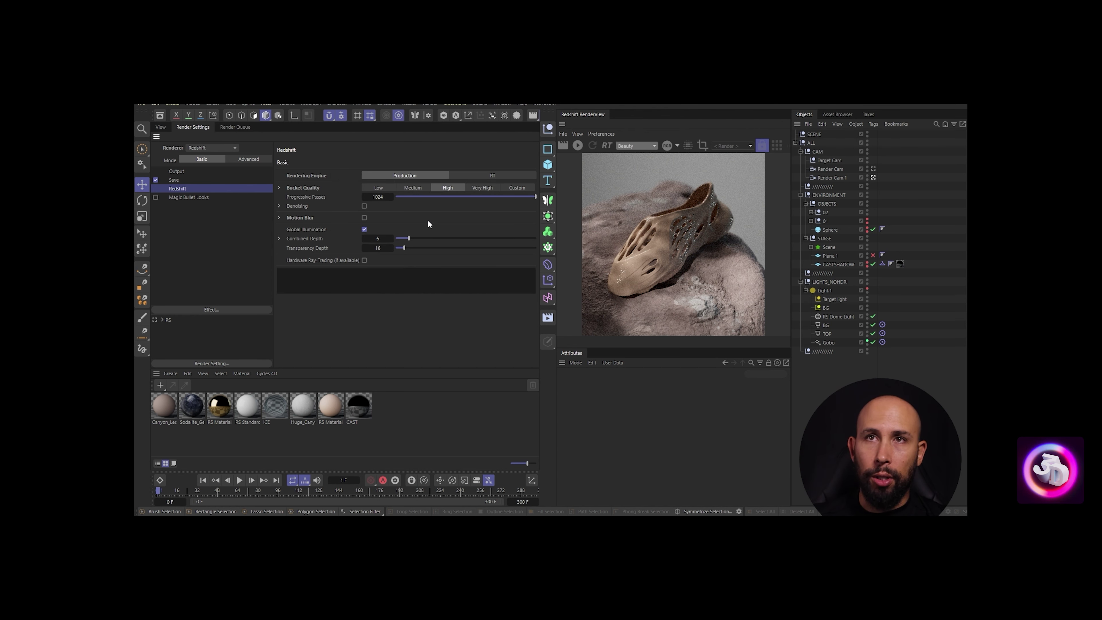
Compare the bucket quality presets from Low to Very High with their threshold values, and leave the quality on High
click(376, 187)
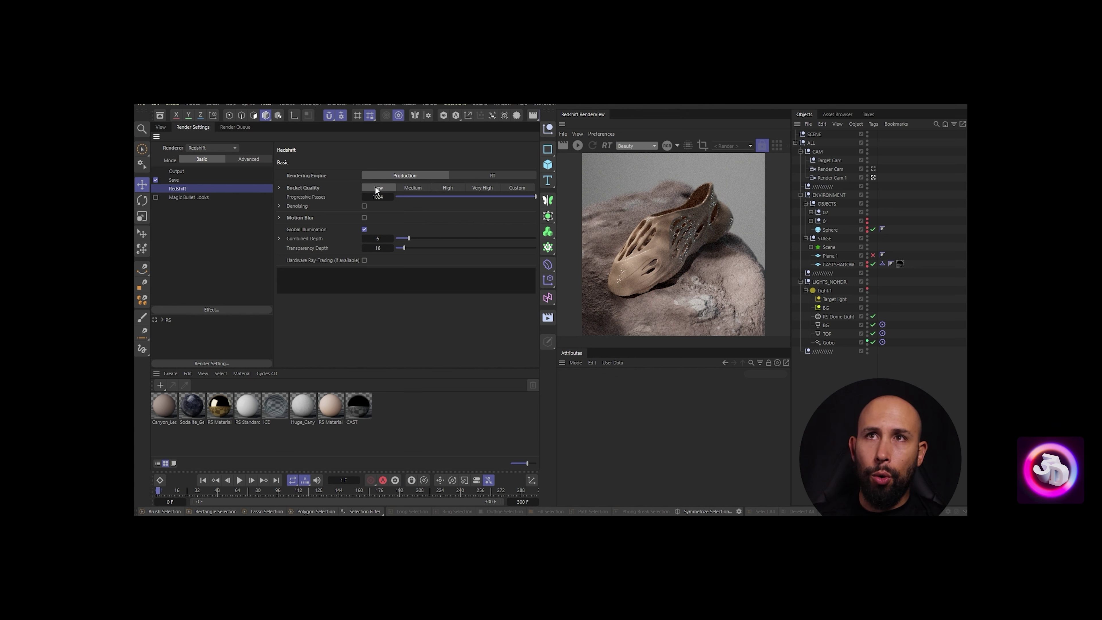
click(412, 187)
click(447, 187)
click(482, 188)
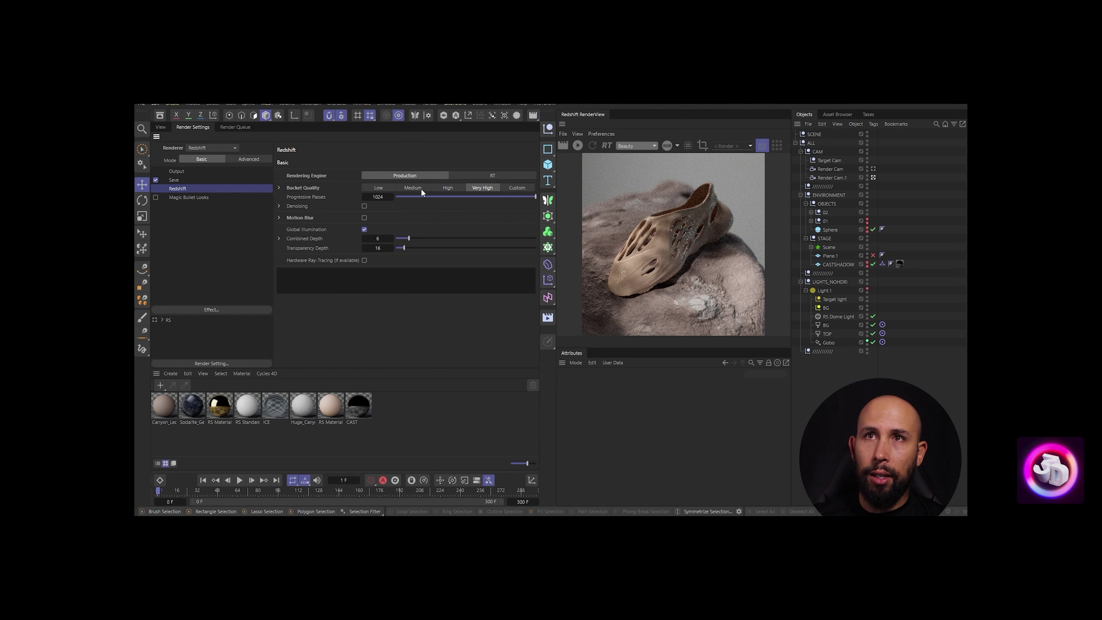
click(380, 185)
click(279, 187)
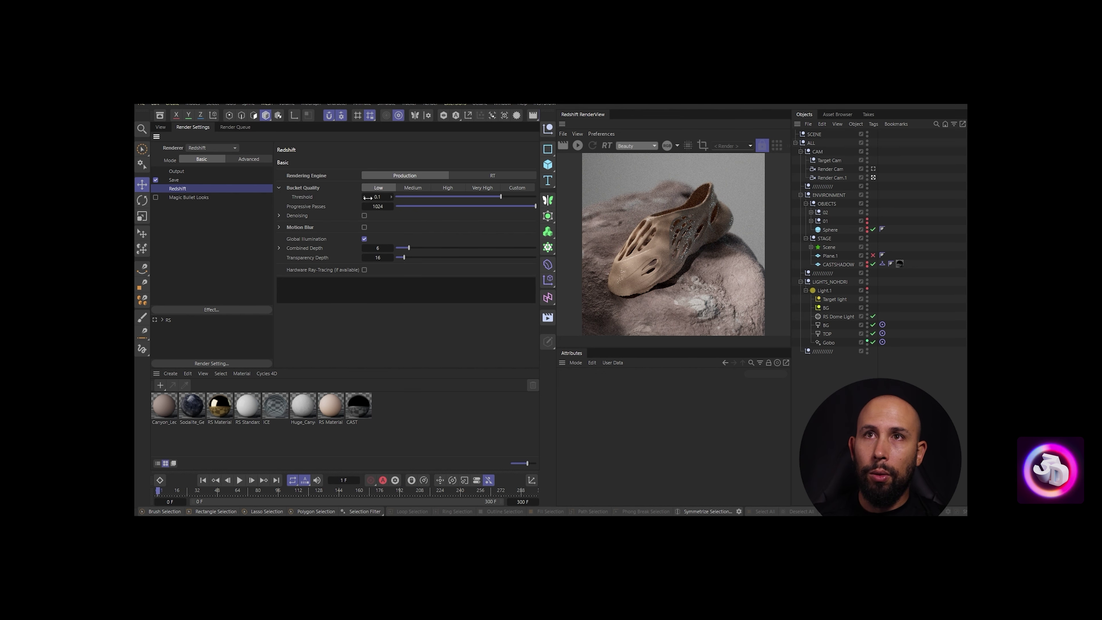
mouse_move(378, 197)
mouse_down()
mouse_move(414, 198)
mouse_move(376, 206)
mouse_up()
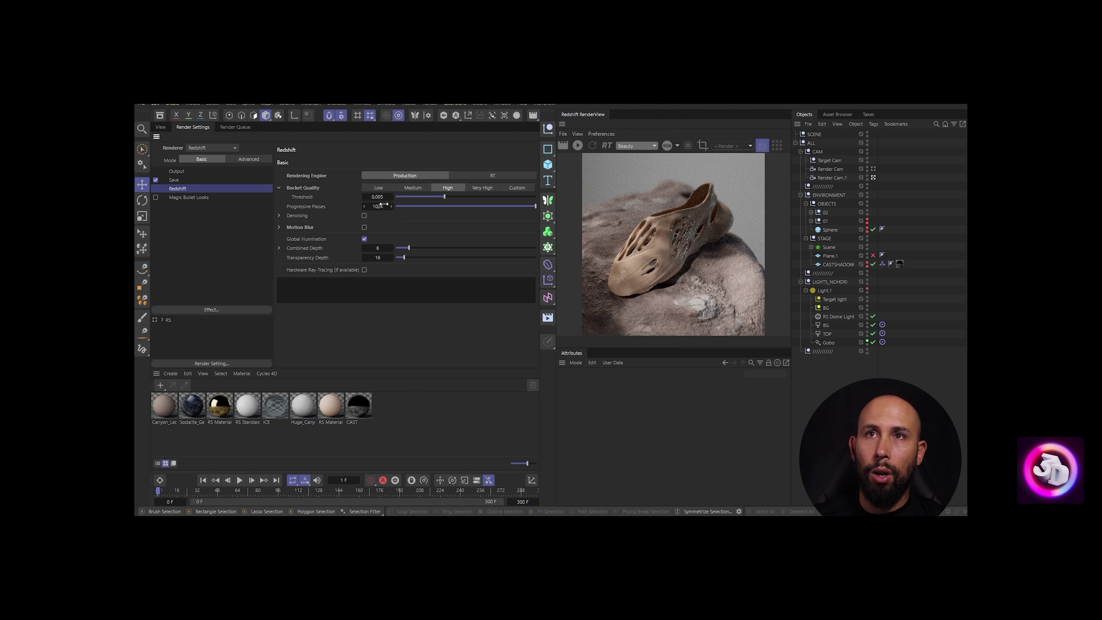
Enable denoising and motion blur, keep global illumination on, and expand the denoising, motion blur and combined depth options
click(364, 216)
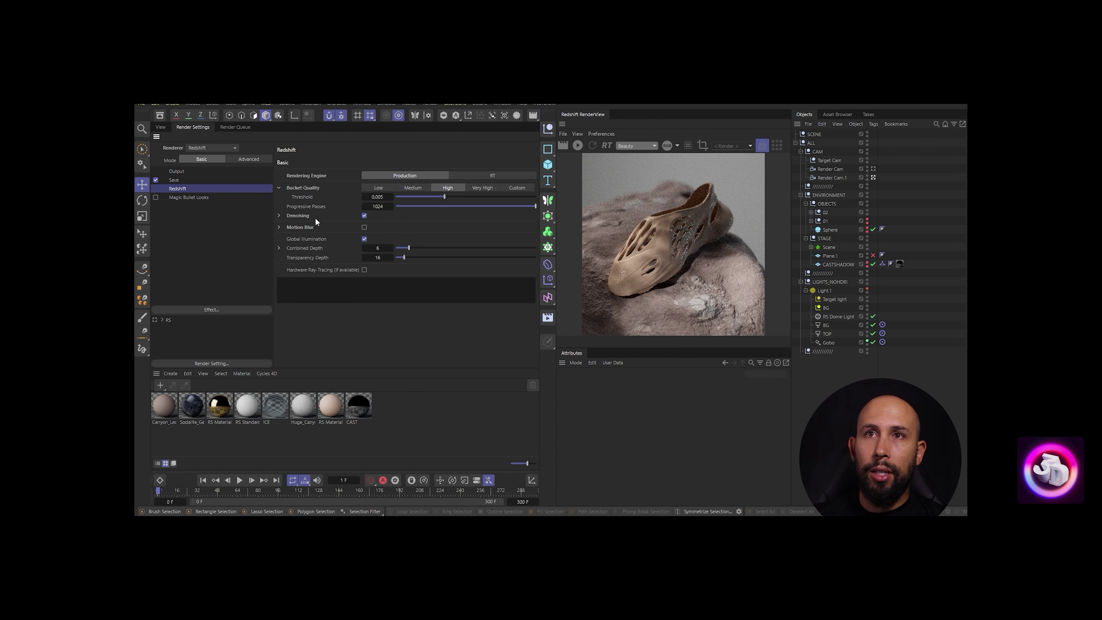
click(279, 215)
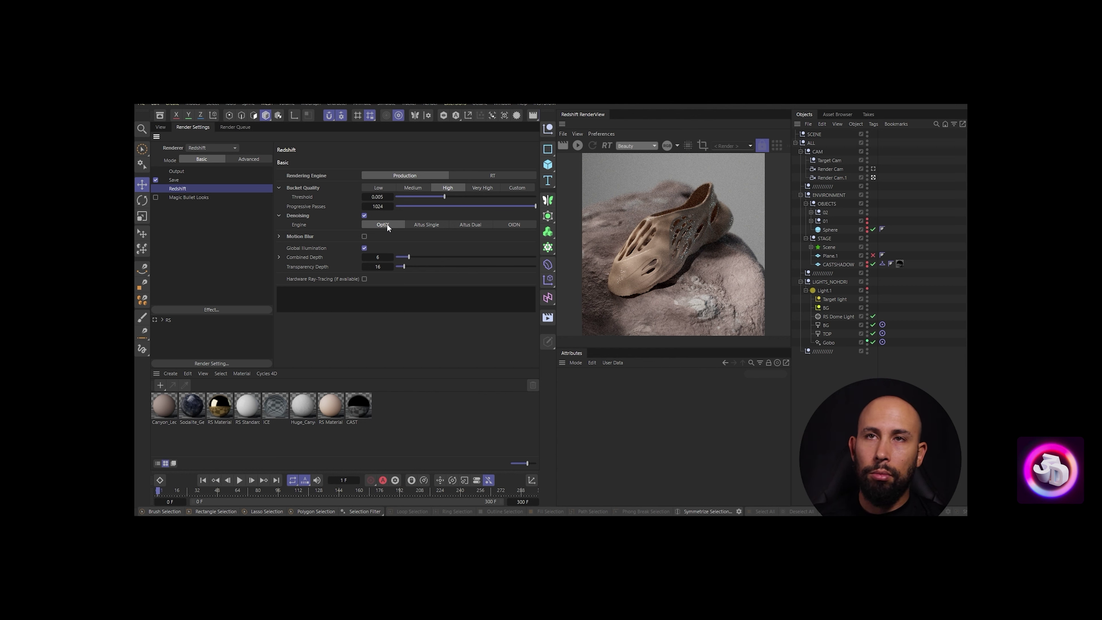
click(364, 236)
click(278, 236)
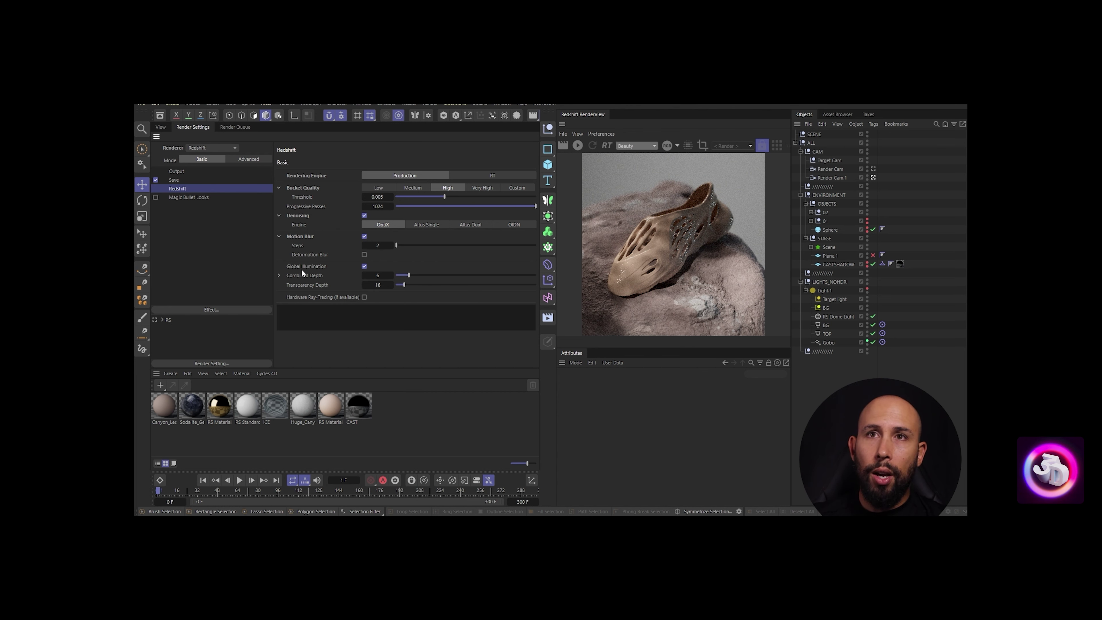
click(363, 266)
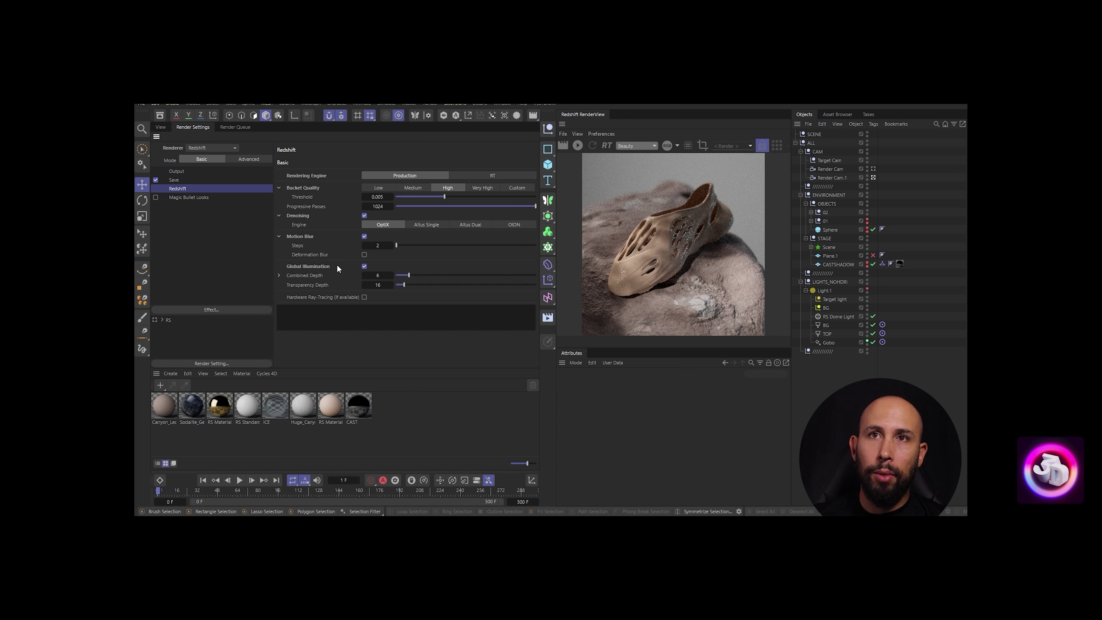
click(279, 275)
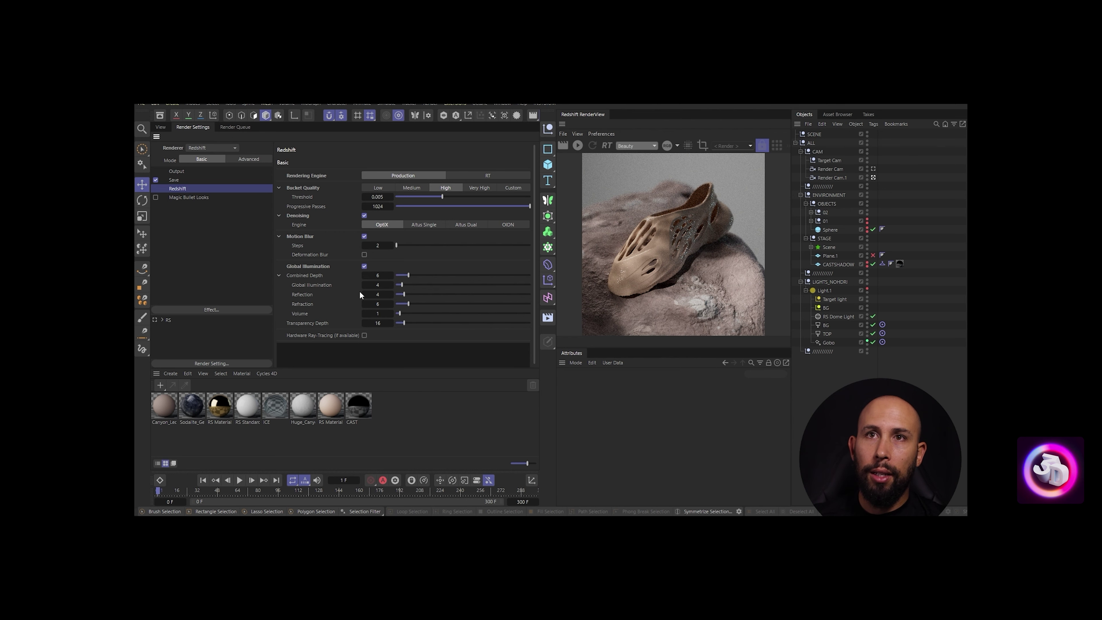
Switch the Redshift render settings from Basic to Advanced mode to show the sampling options
click(256, 159)
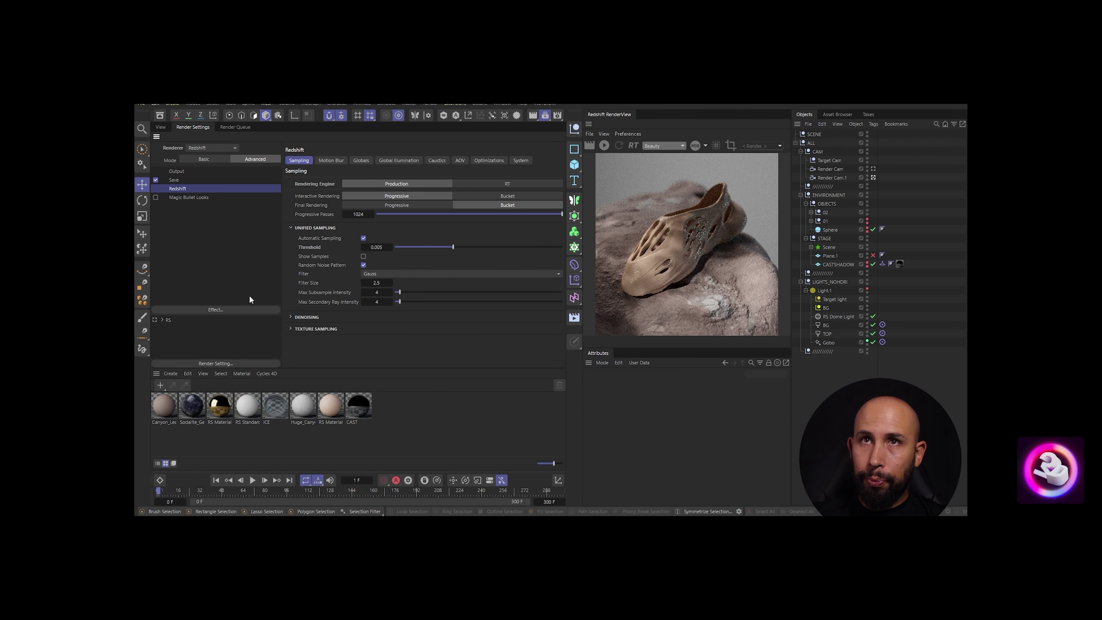
click(202, 159)
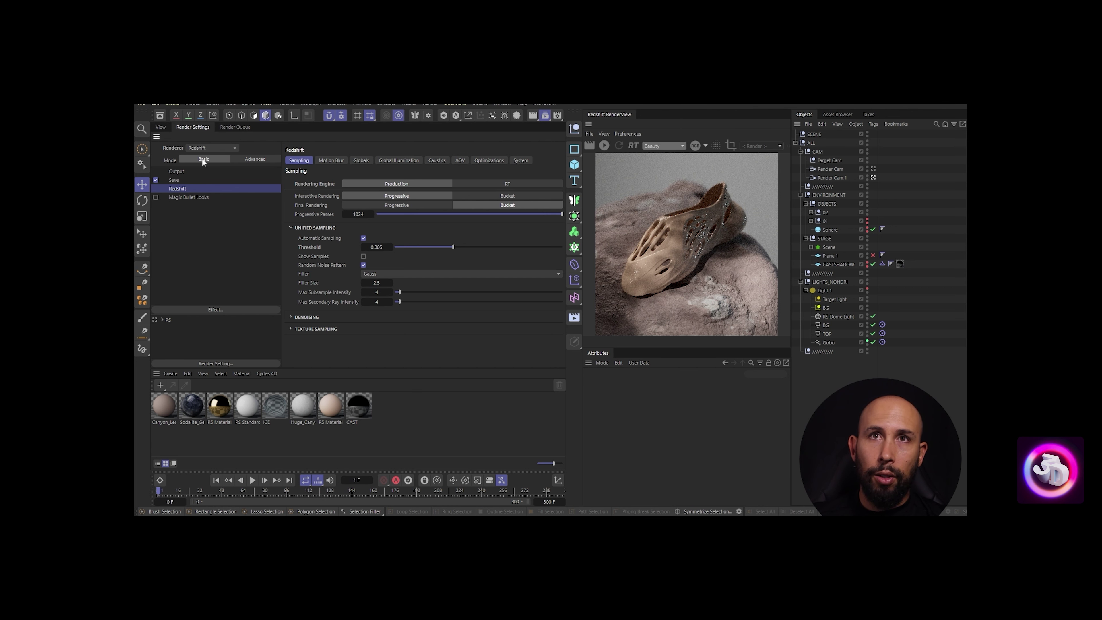
click(247, 159)
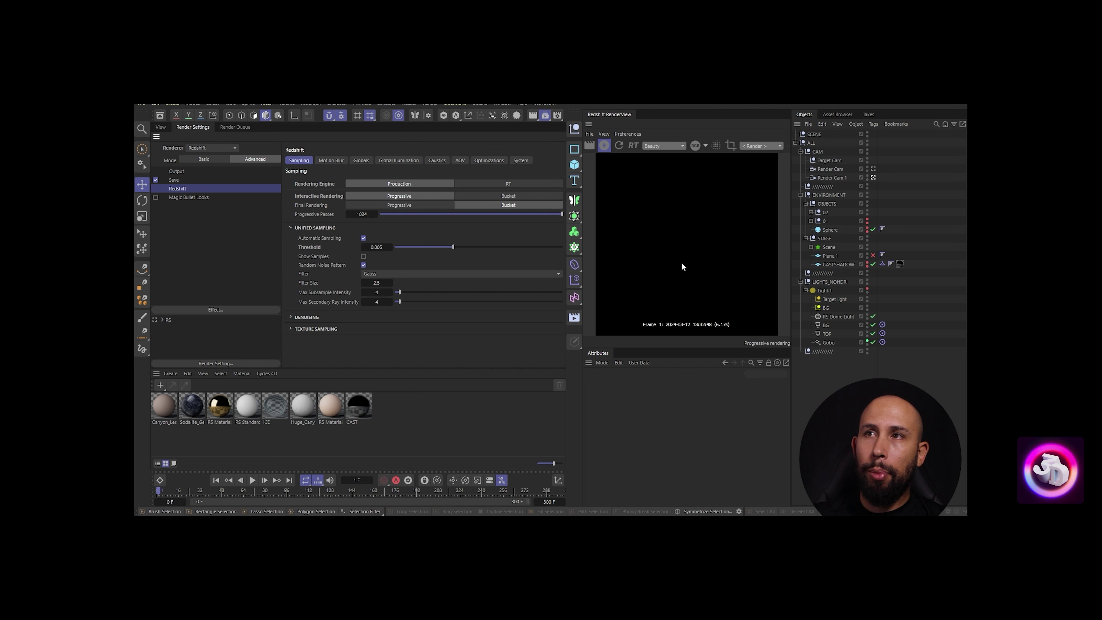
Set interactive rendering to Bucket and restart the live render preview
click(160, 127)
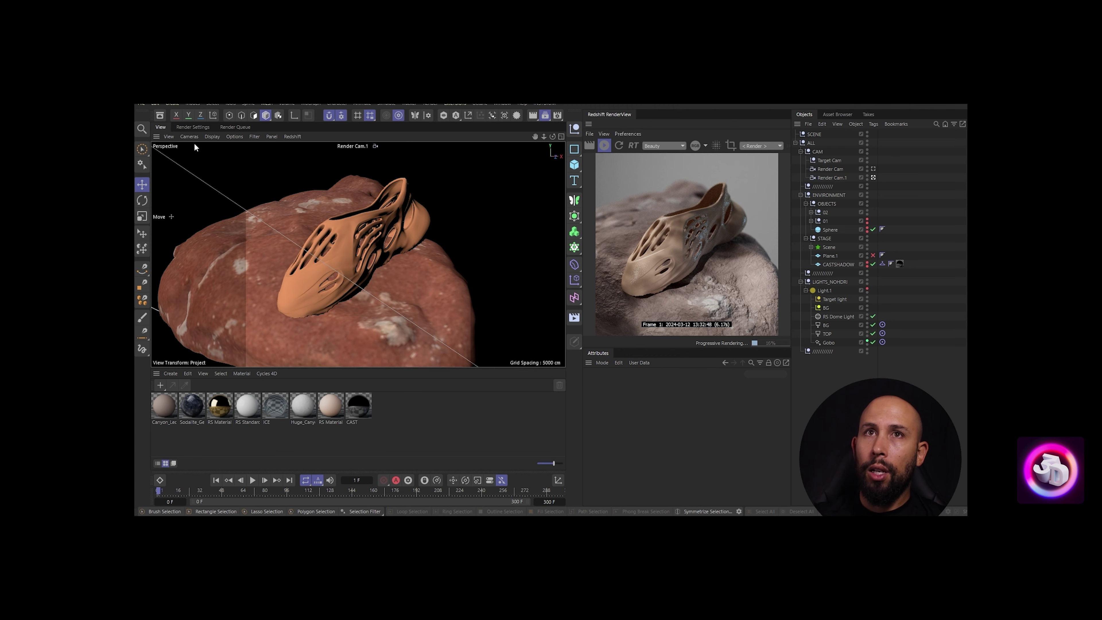
click(192, 127)
click(488, 197)
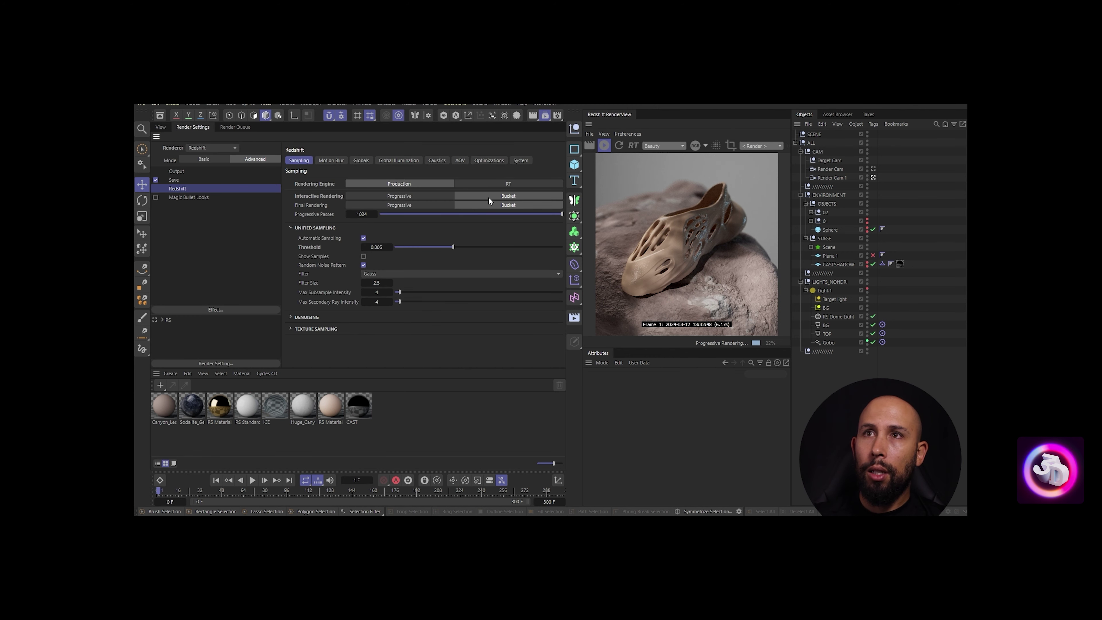
click(604, 146)
click(604, 146)
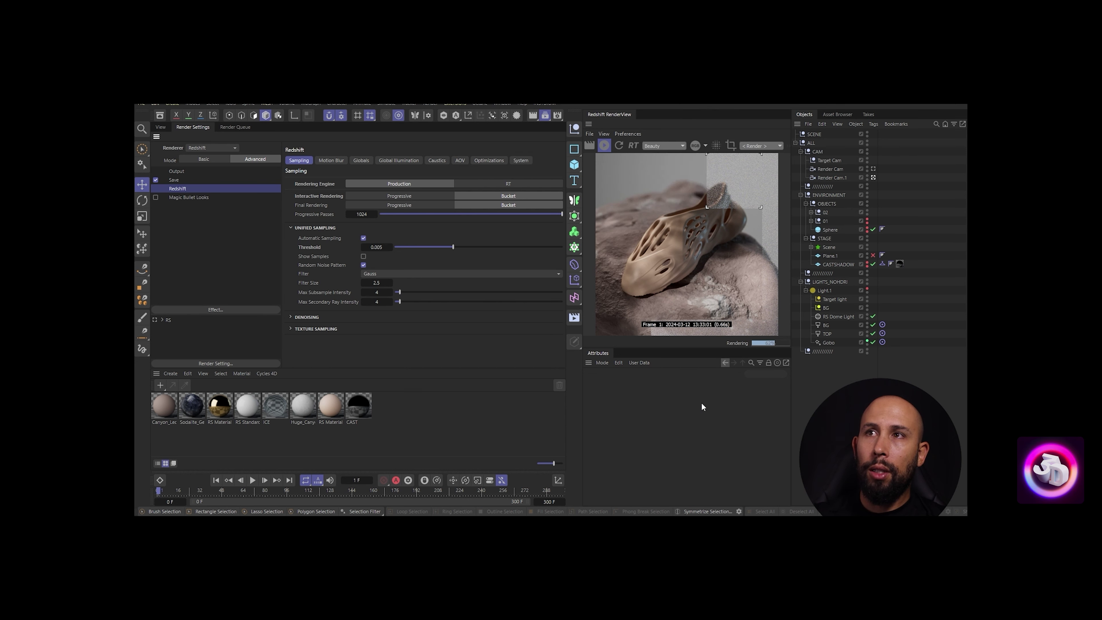
Set interactive rendering to Progressive, restart the live render, and check how it refreshes while the shoe is viewed from slightly different angles
click(414, 196)
click(604, 146)
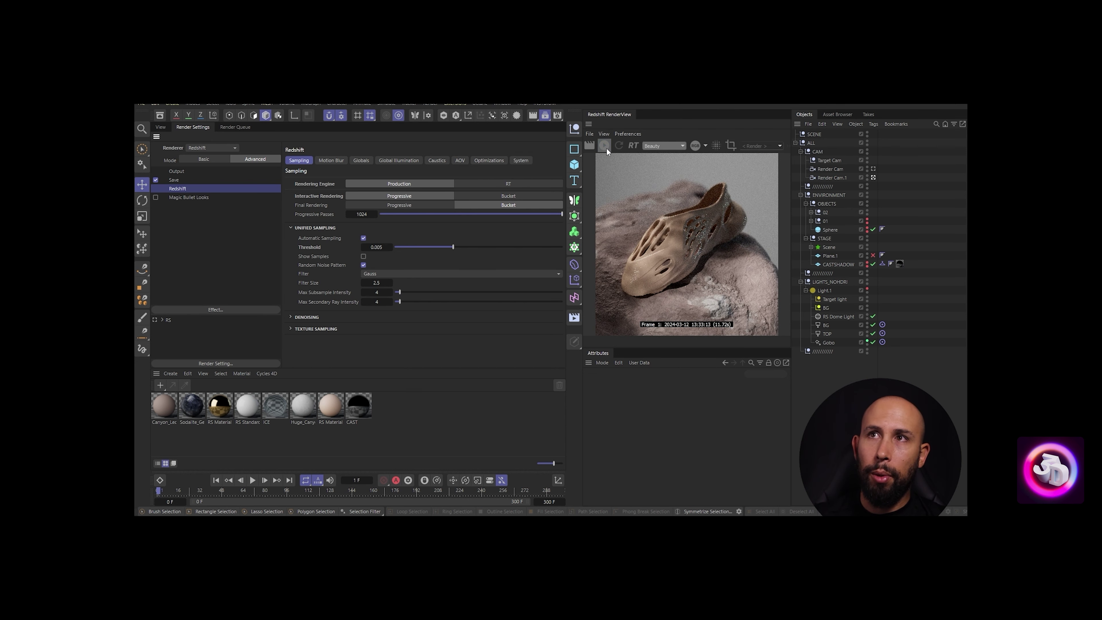
click(605, 145)
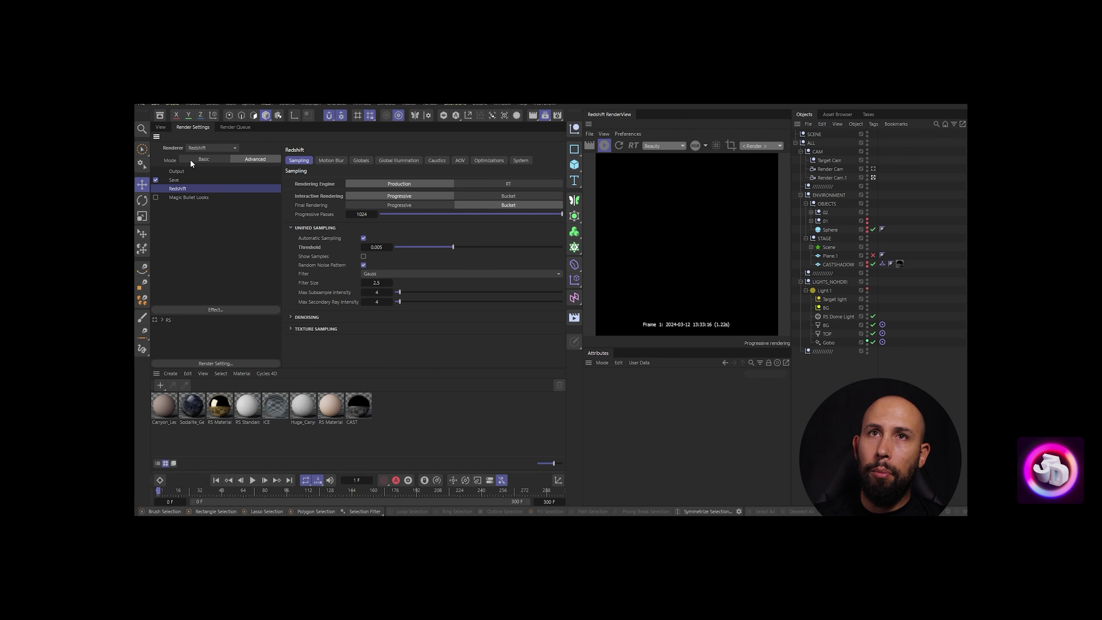
click(158, 126)
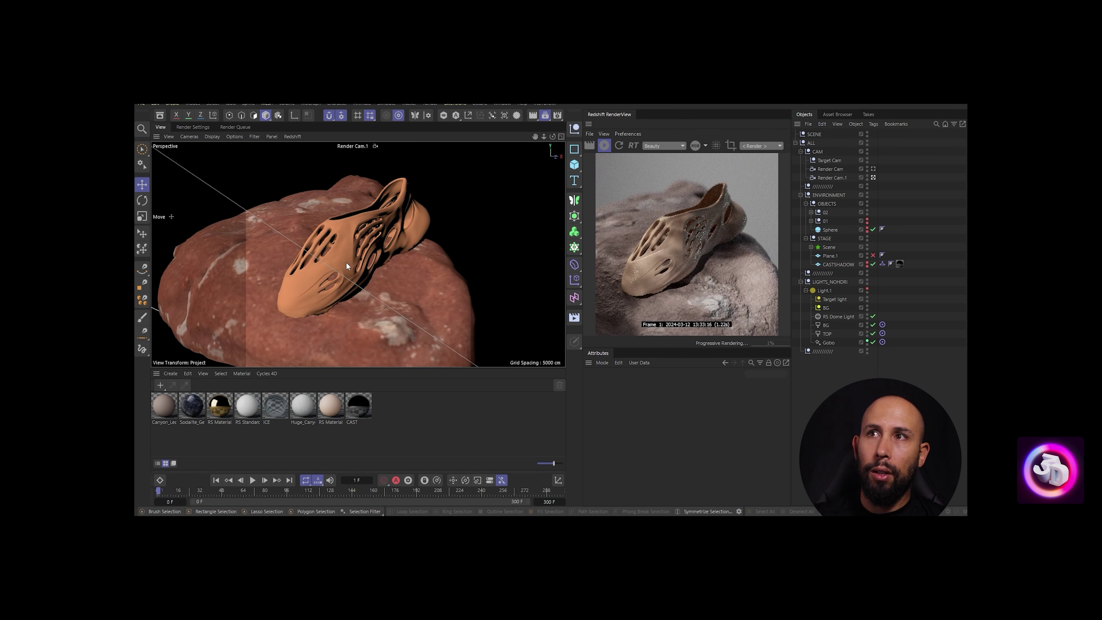
alt+drag(361, 246, 363, 246)
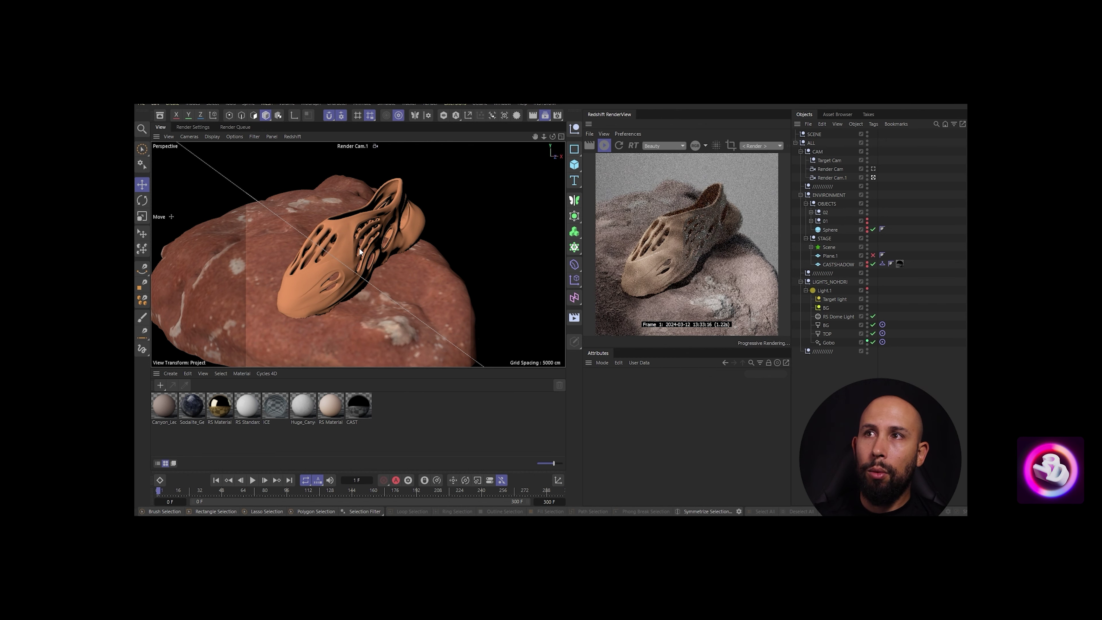
alt+drag(356, 248, 347, 248)
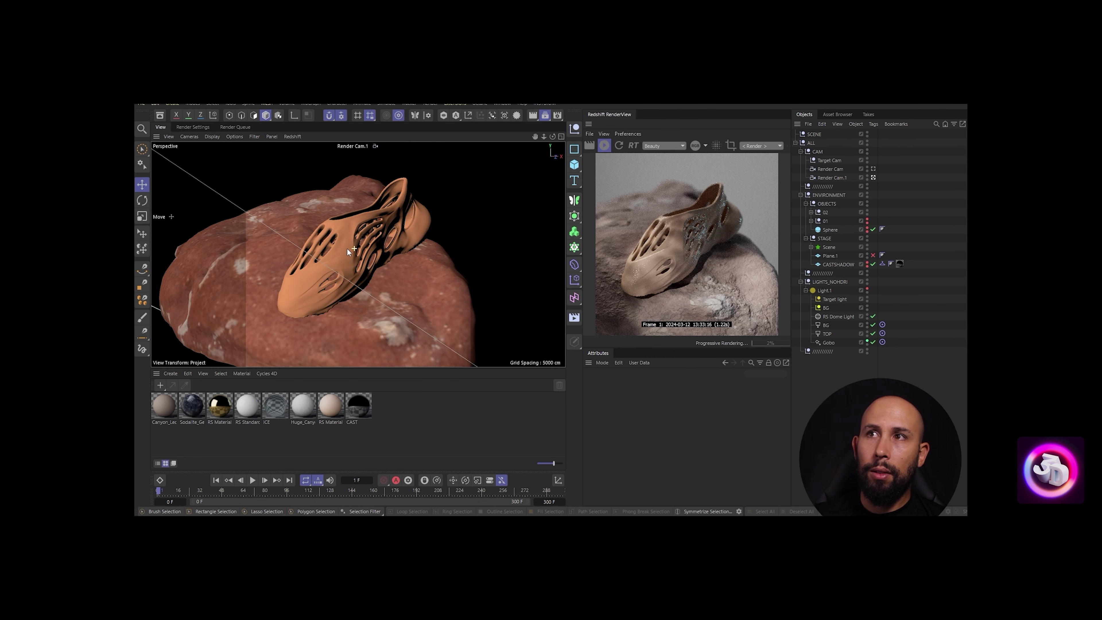
alt+drag(355, 251, 360, 251)
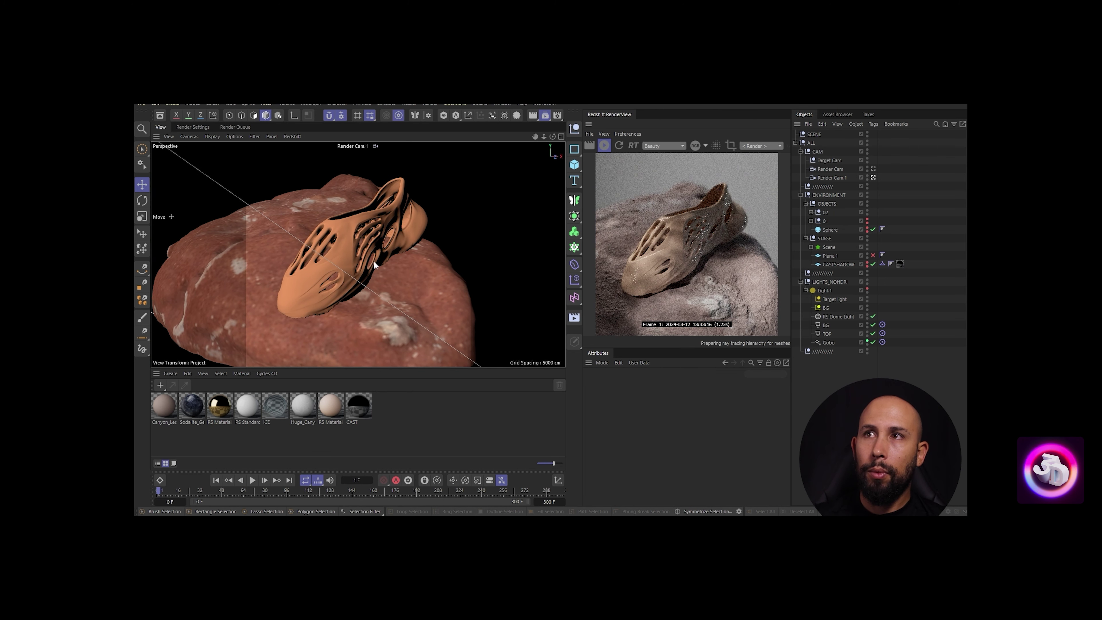
Set the progressive passes to 300 and return to the 3D viewport
click(193, 126)
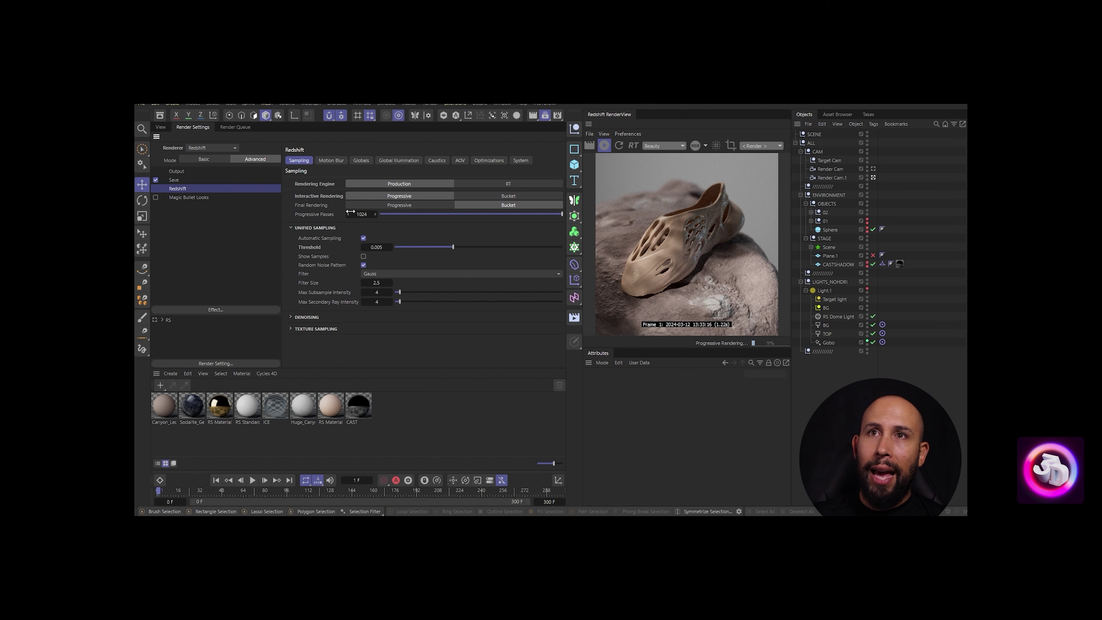
click(374, 214)
text(300)
key(Return)
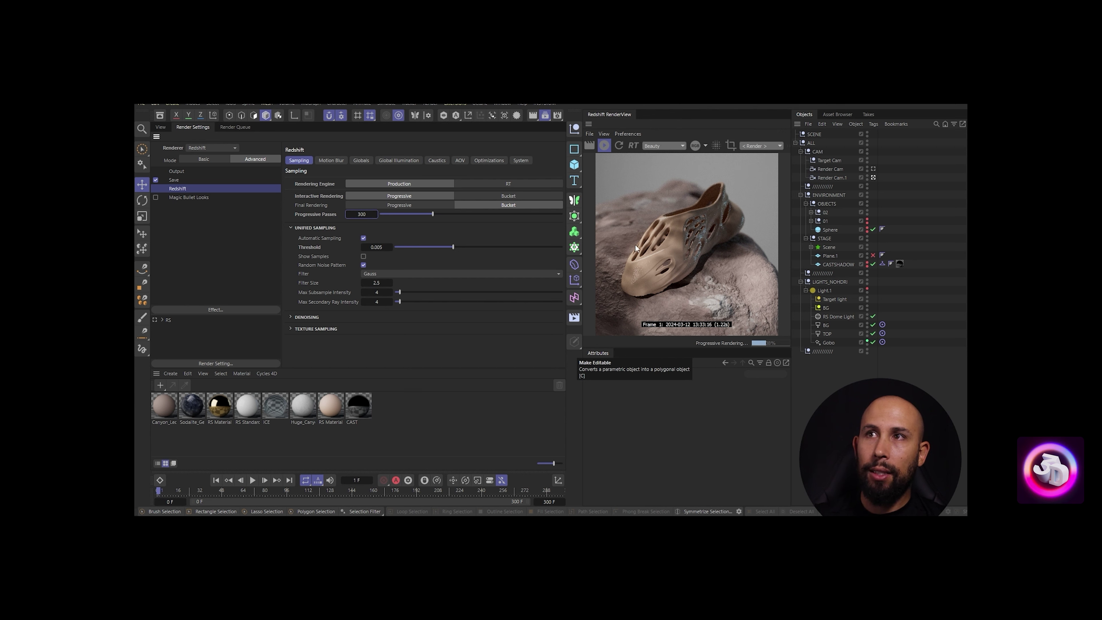
click(160, 127)
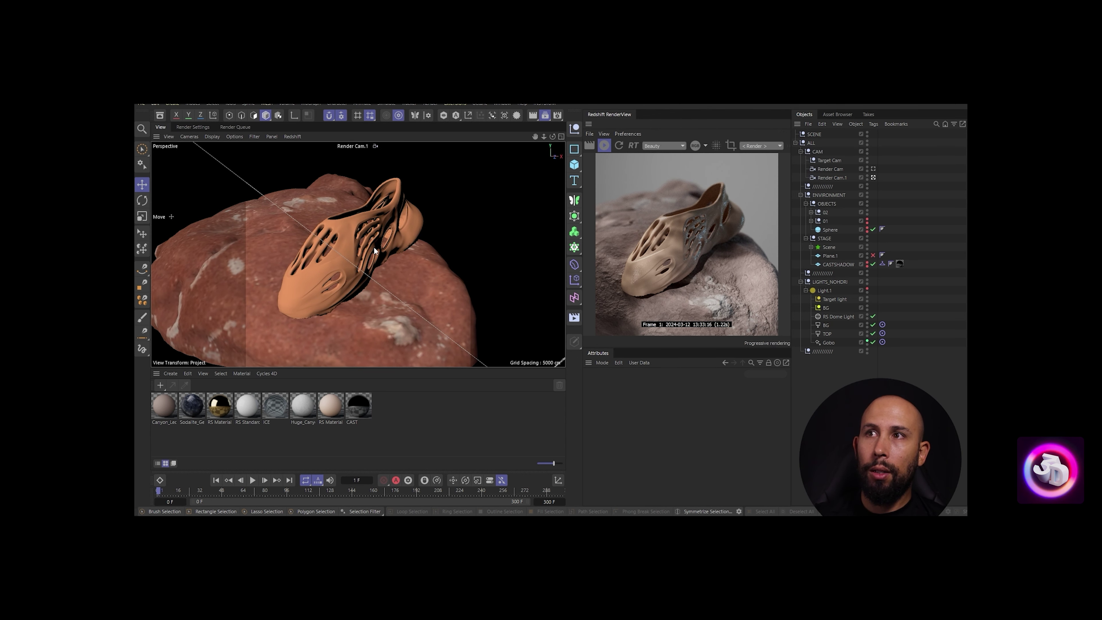
Set the unified sampling threshold to 0.01 in the Redshift render settings
alt+drag(366, 246, 359, 249)
click(193, 127)
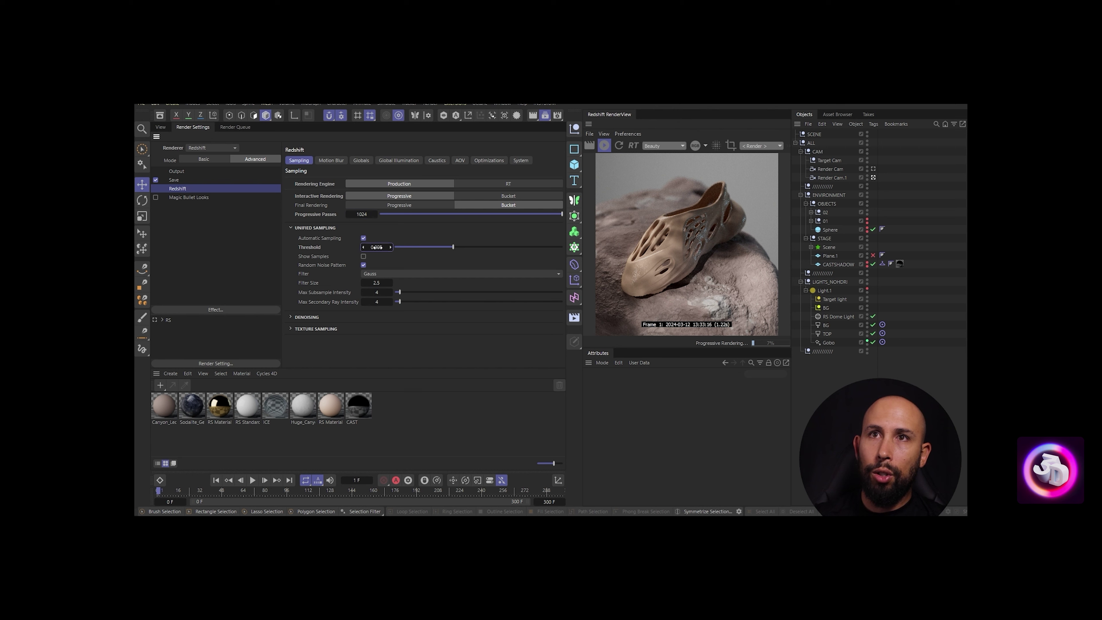
drag(376, 247, 391, 247)
text(1)
key(Return)
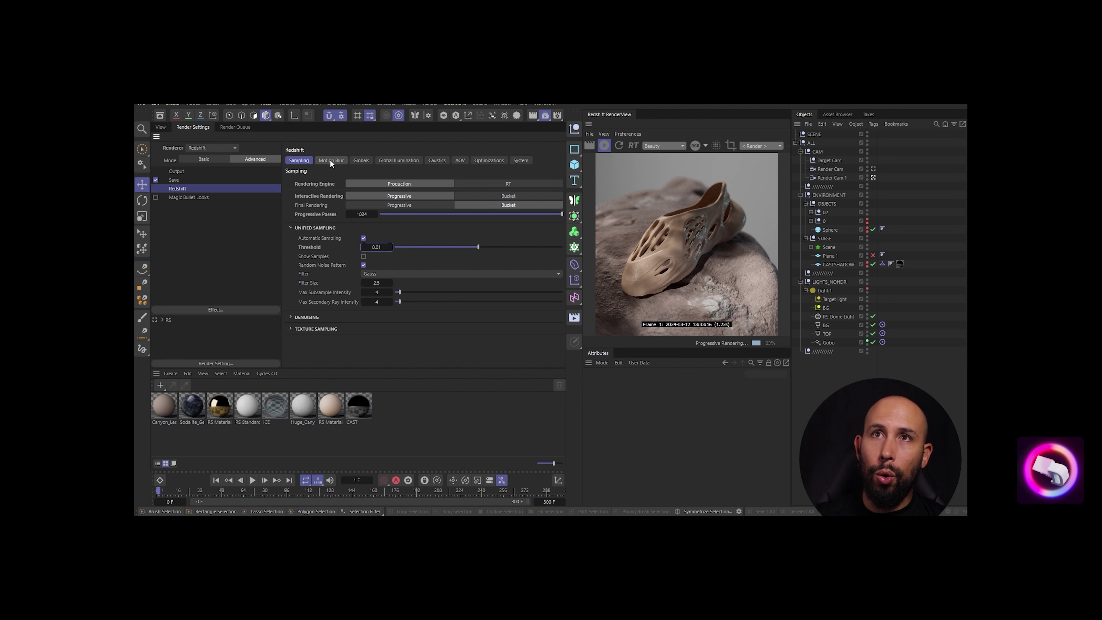
Enable denoising in the Redshift sampling settings and restart the live render preview
click(291, 317)
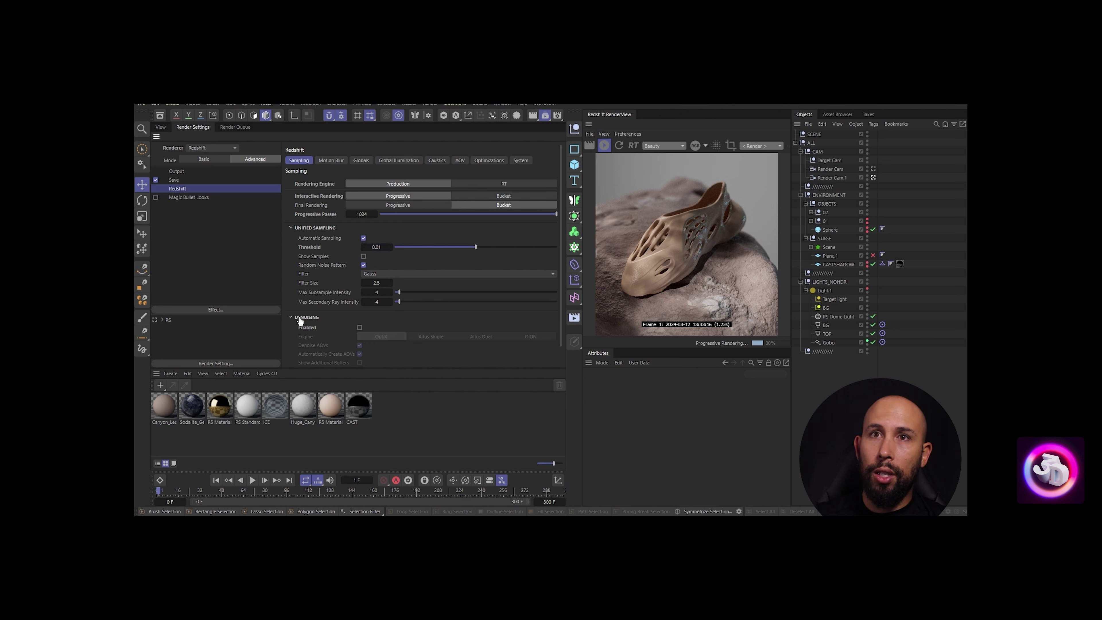
scroll(359, 344, down, 1)
click(359, 305)
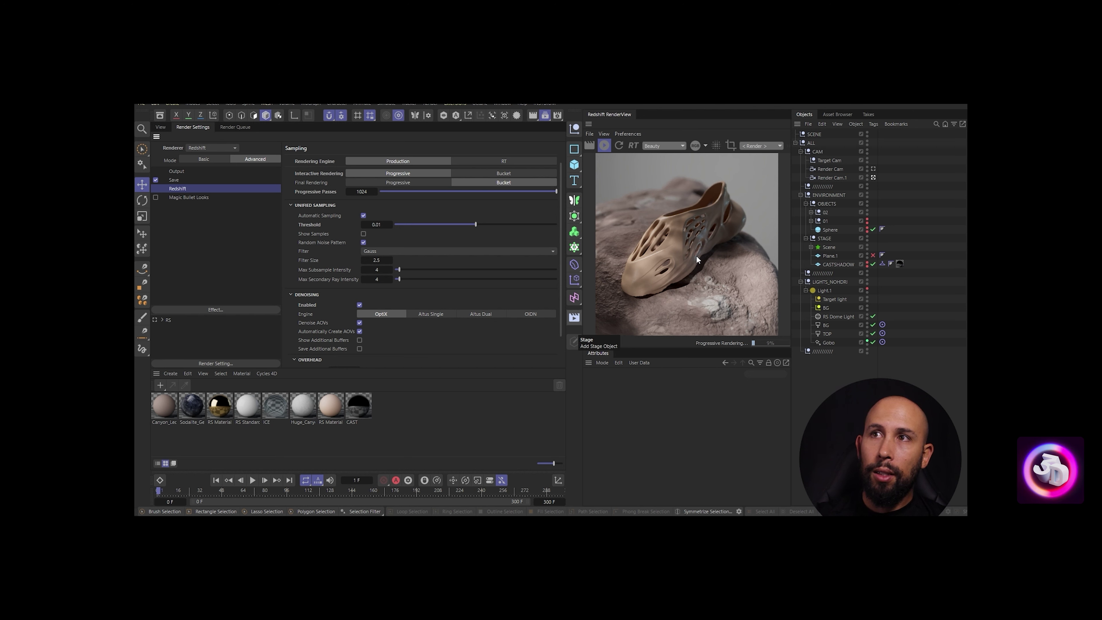
click(604, 145)
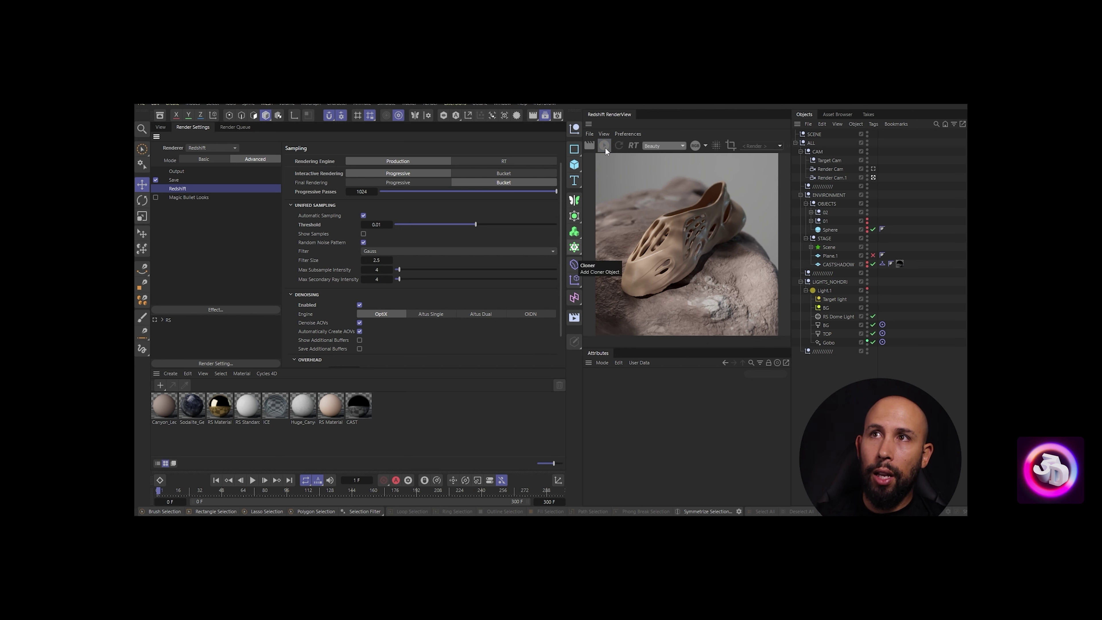
click(604, 146)
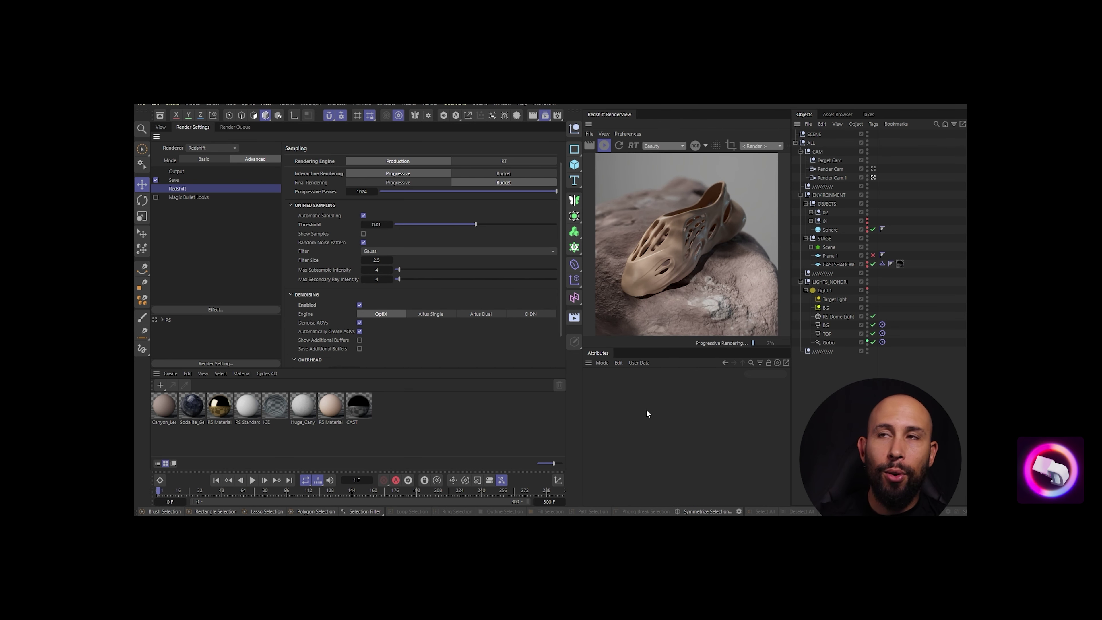
Set the unified sampling threshold to 0.1 and check the denoising overhead settings
double_click(375, 224)
text(0.1)
key(Return)
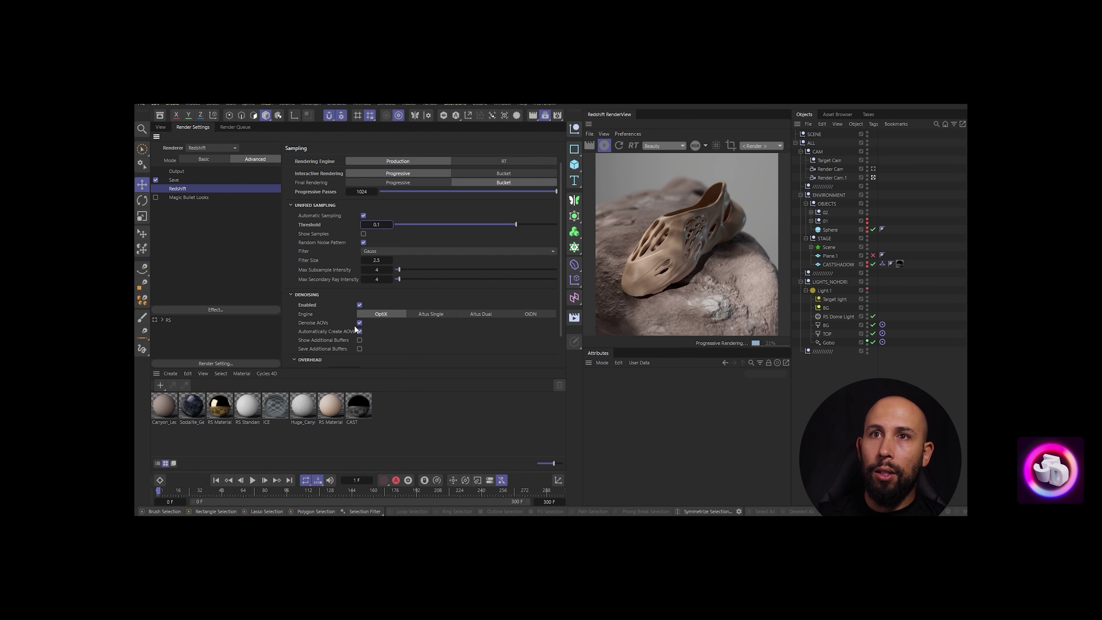
scroll(327, 340, down, 2)
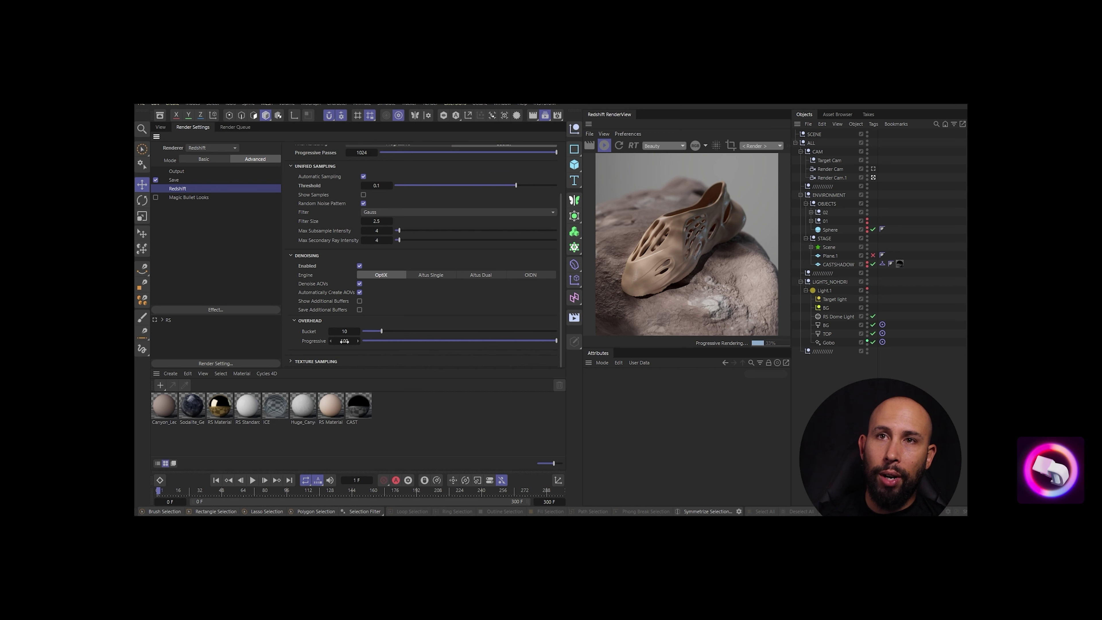
scroll(414, 293, up, 3)
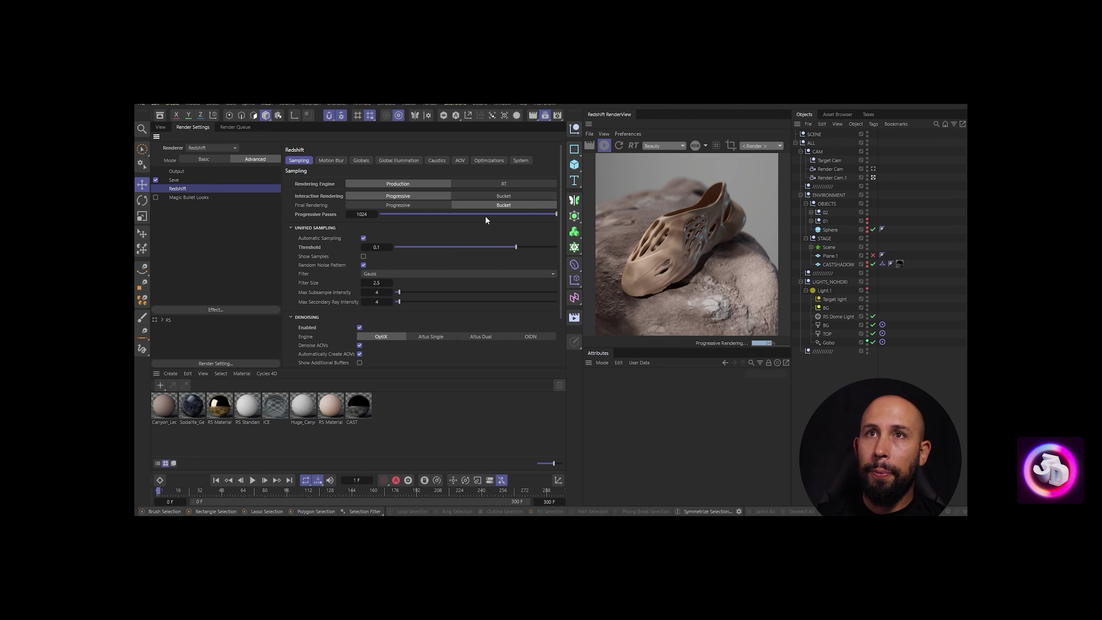
Enable motion blur and review the Globals settings for trace depths, hair and color management
click(332, 161)
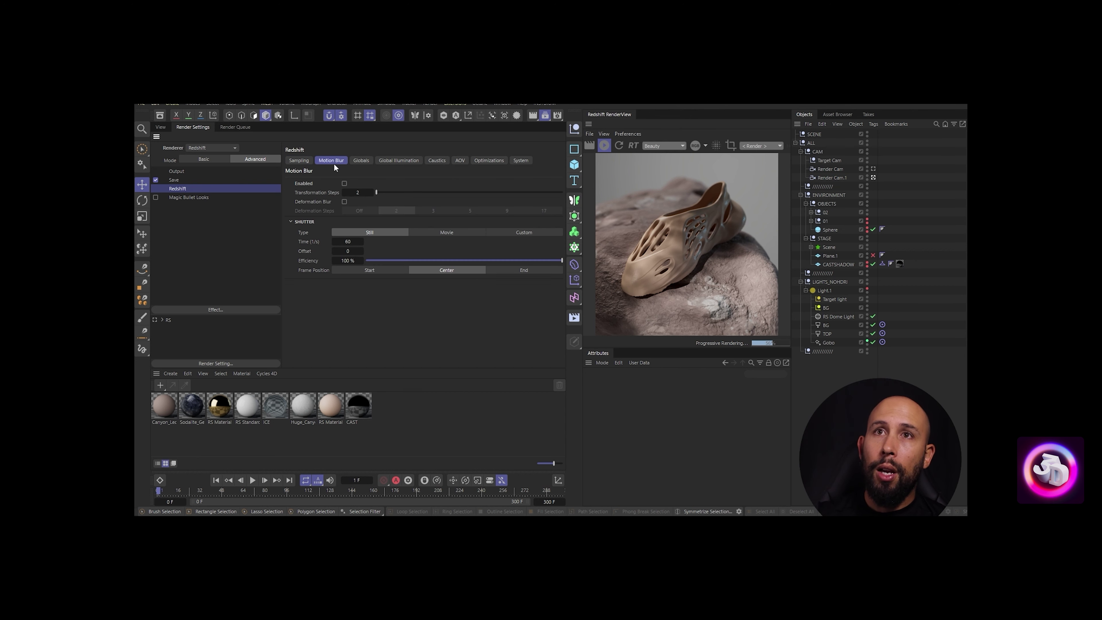
click(344, 183)
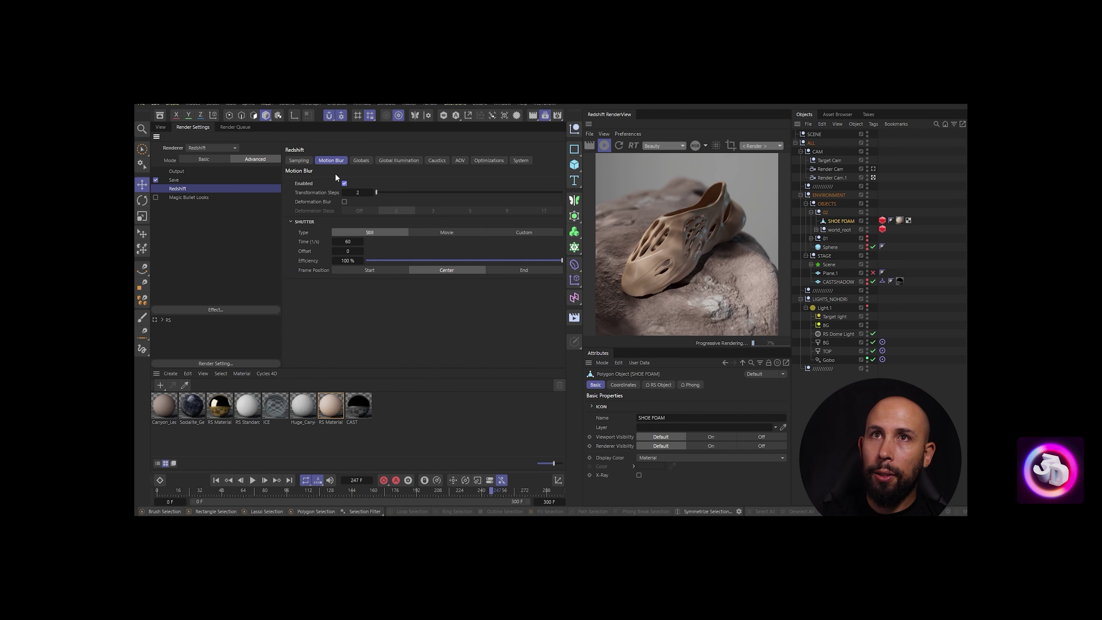
click(361, 160)
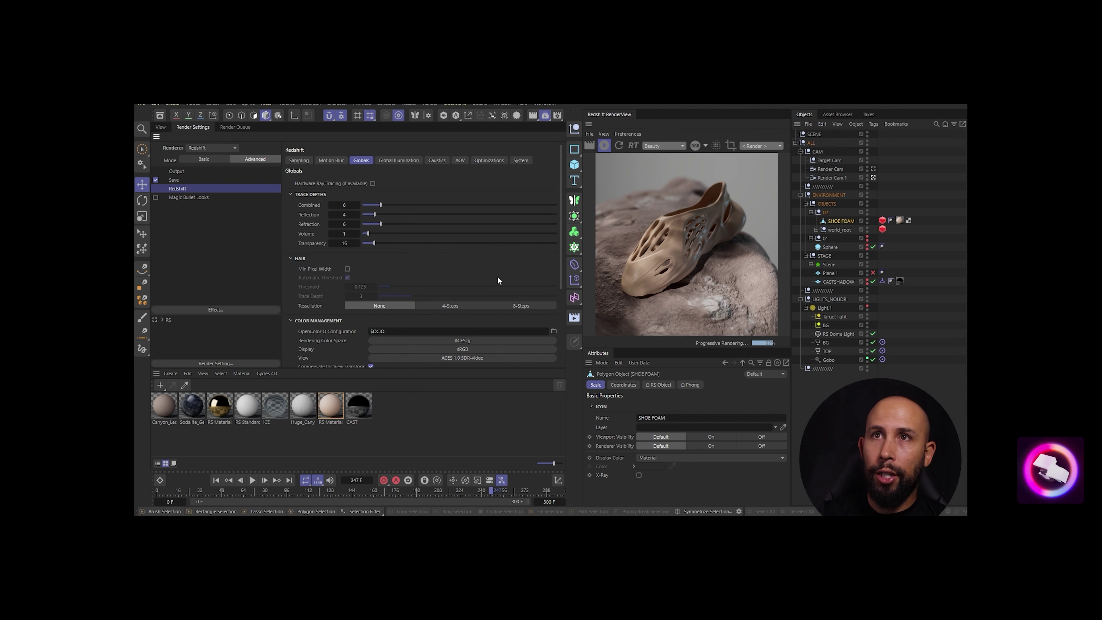
drag(560, 263, 563, 313)
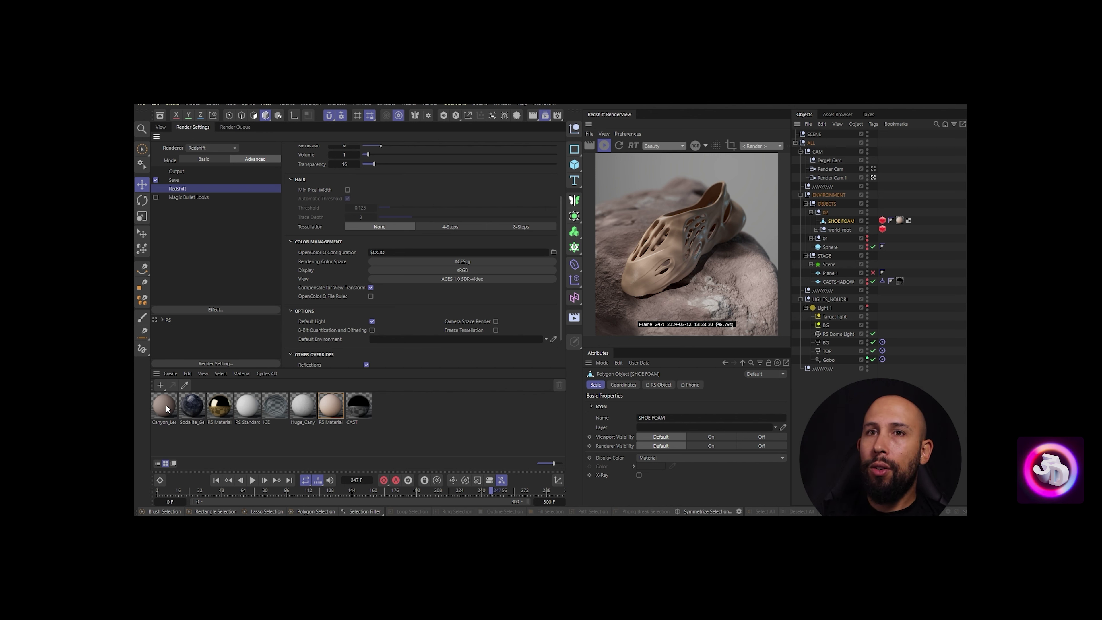
Open the shader graph of the rock's Canyon_Ledge material and place its window clear of the render preview
click(161, 127)
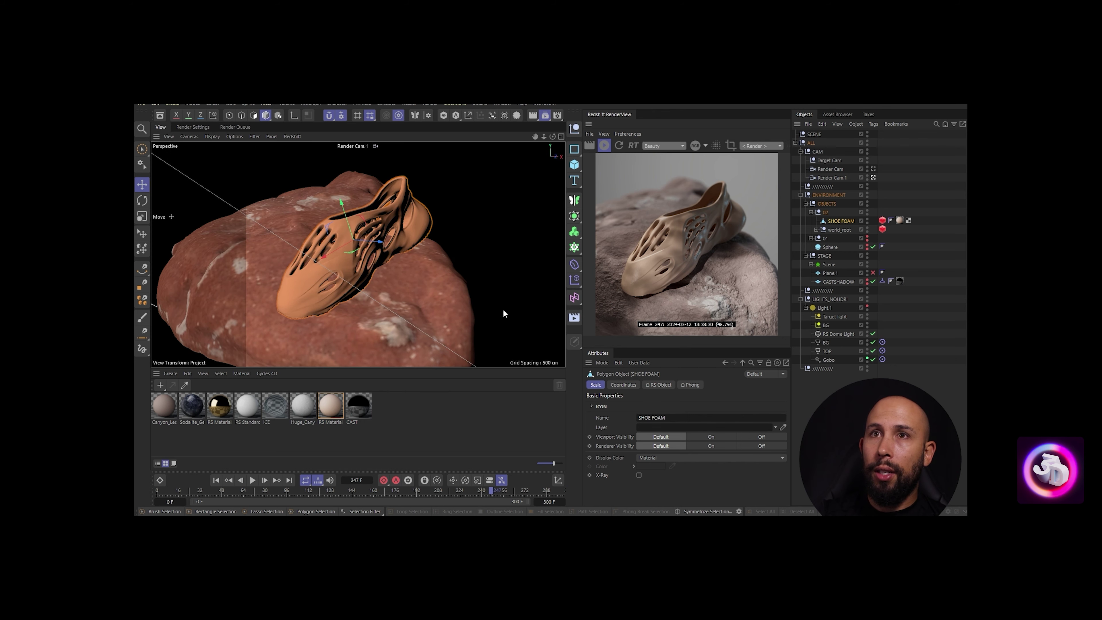
click(452, 323)
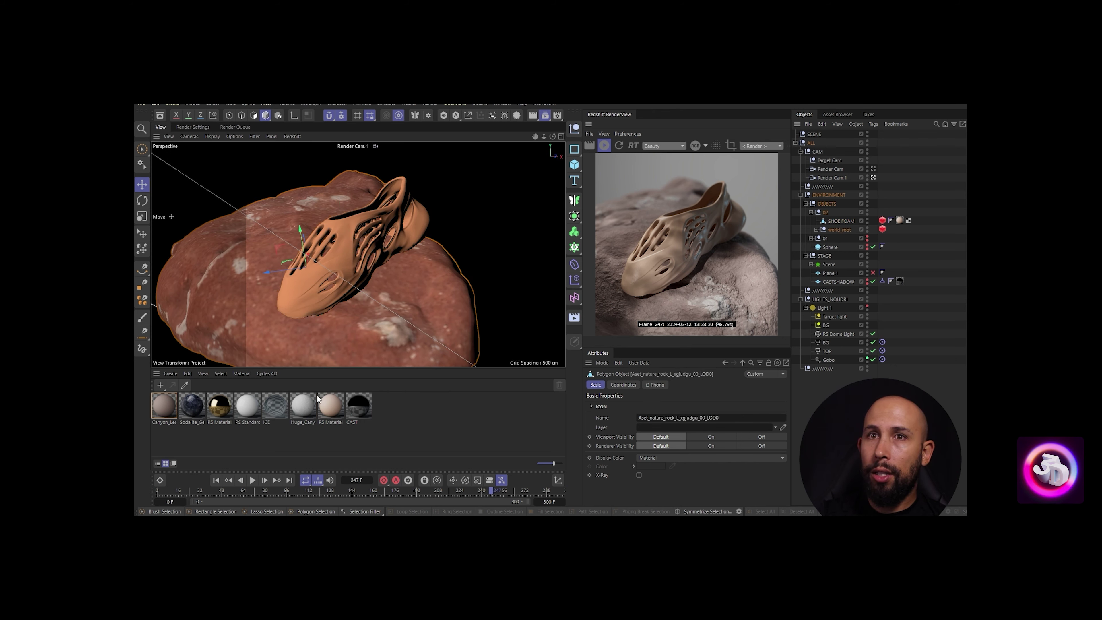
click(160, 411)
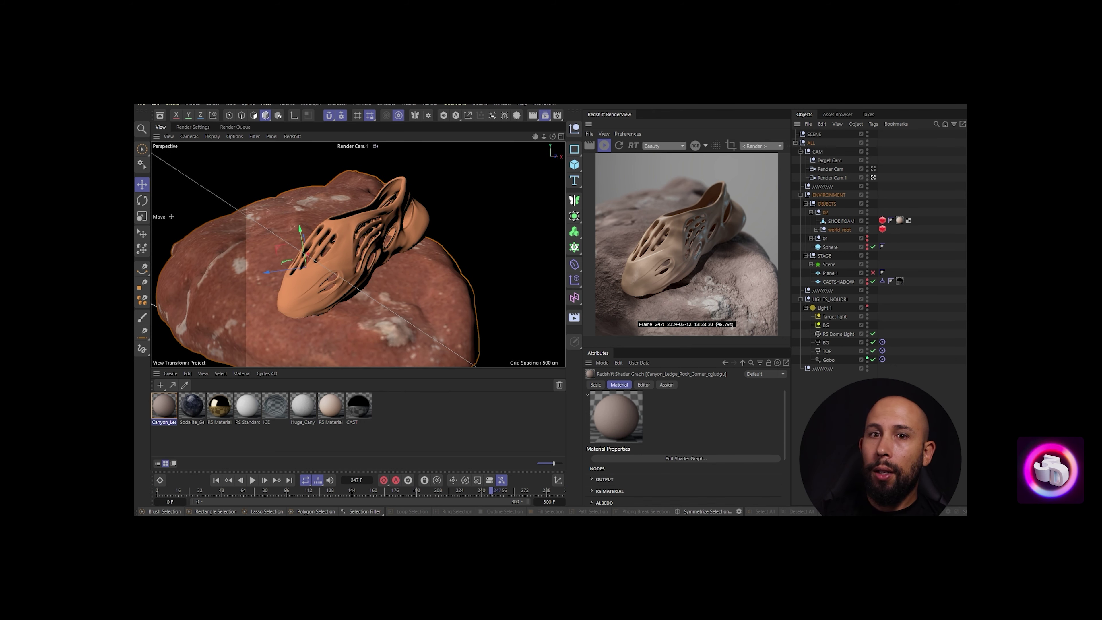
click(685, 458)
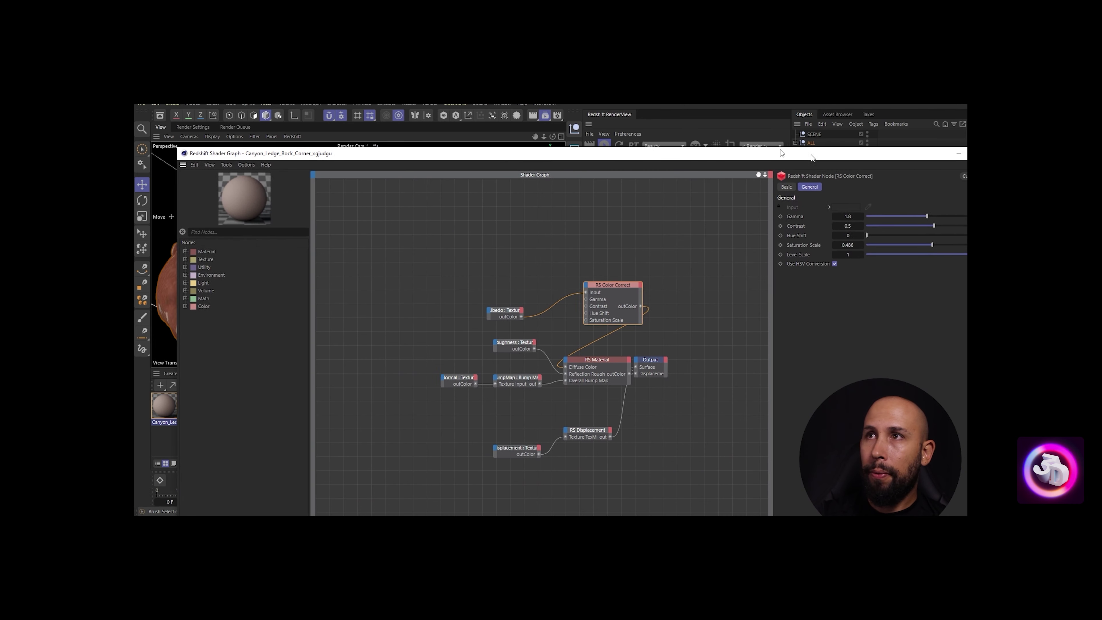
click(805, 114)
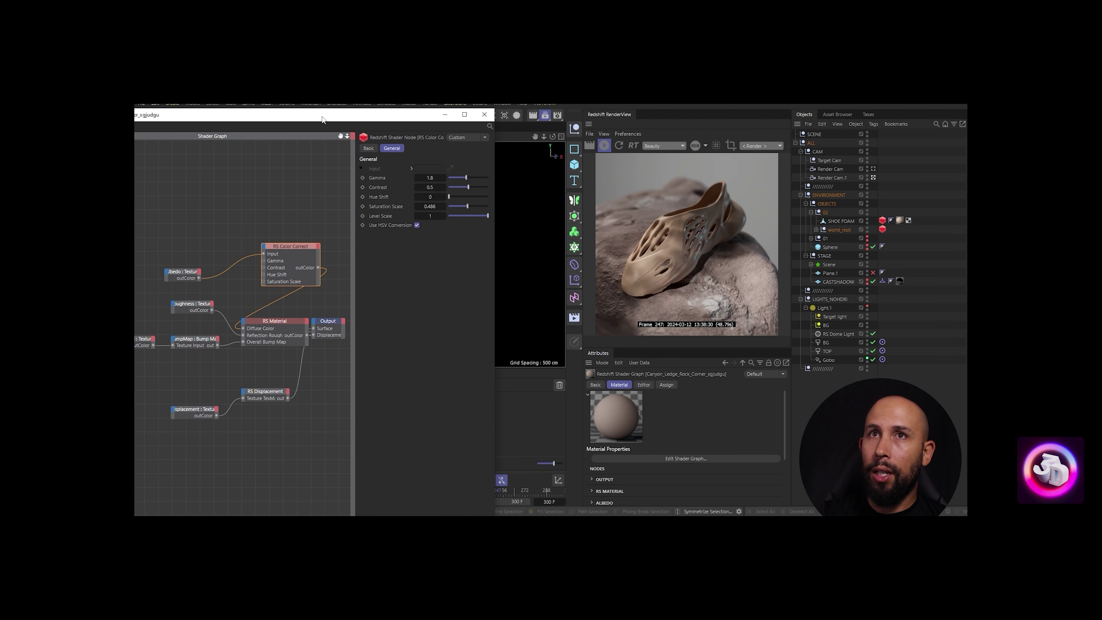
mouse_move(451, 104)
mouse_down()
mouse_move(487, 110)
mouse_move(485, 125)
mouse_move(454, 136)
mouse_move(457, 121)
mouse_up()
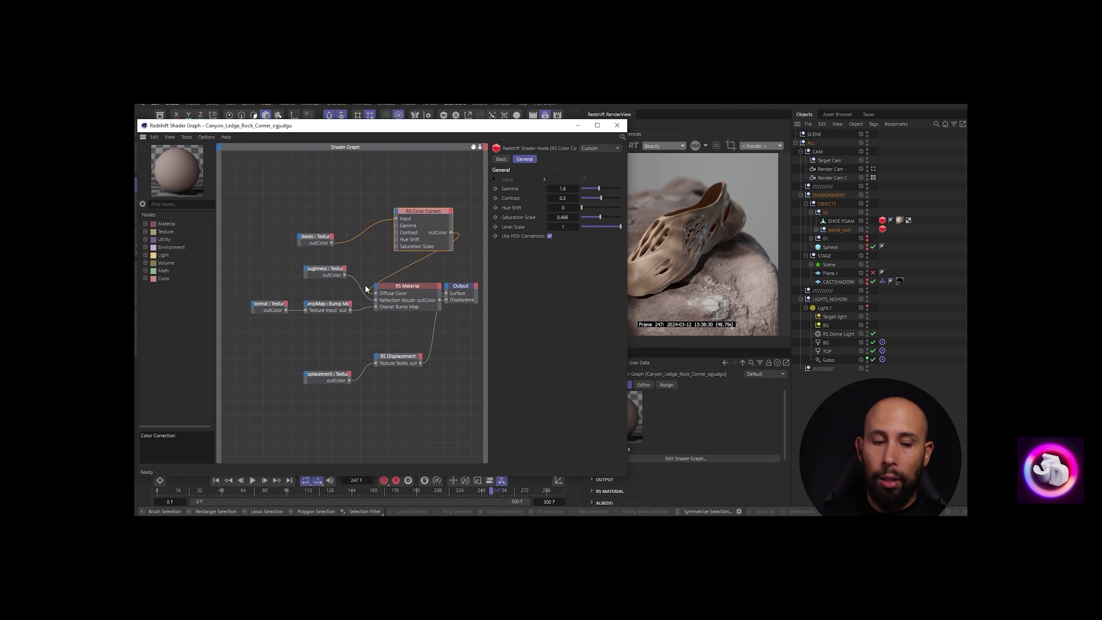
Show the general image settings of the rock material's albedo texture node while keeping the render preview in view
middle_drag(378, 278, 358, 280)
click(290, 236)
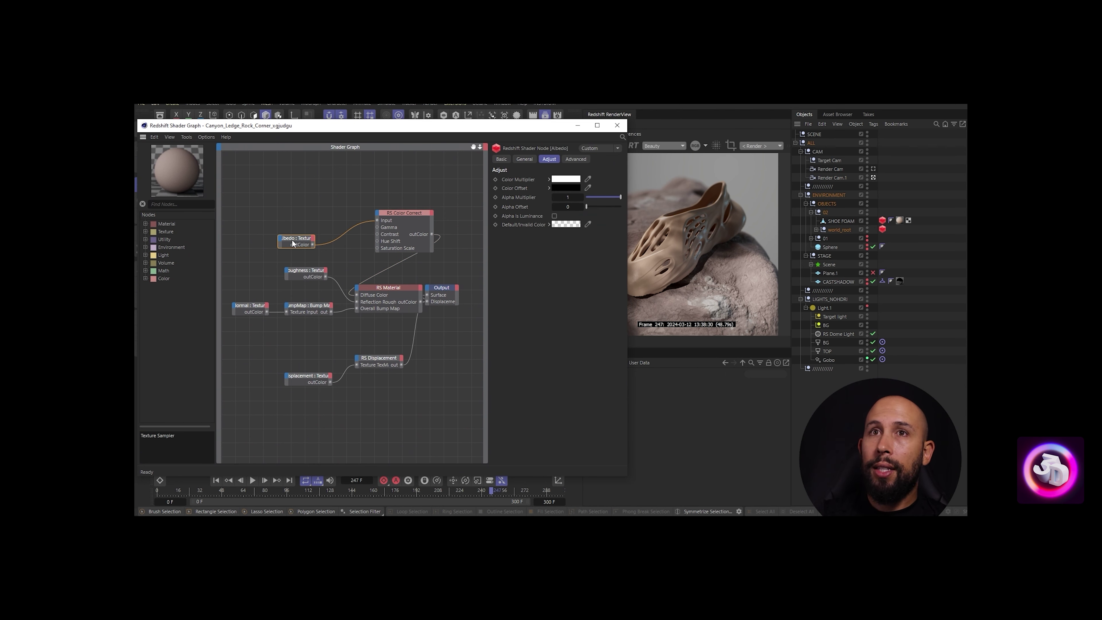
click(523, 160)
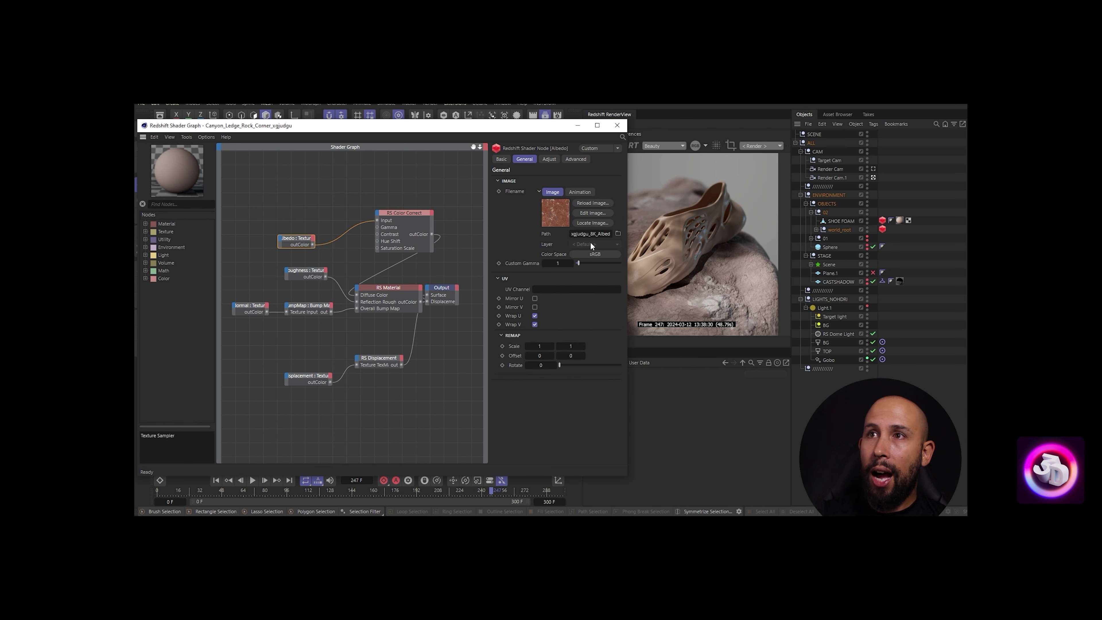
drag(558, 127, 508, 127)
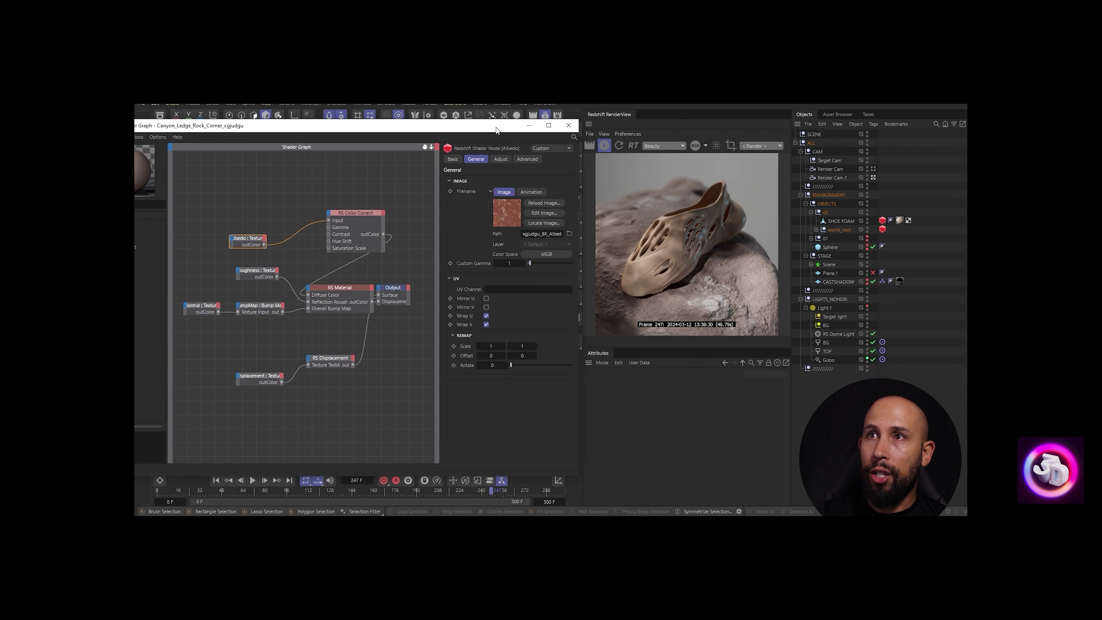
Switch the albedo texture's color space to Raw to compare the render, and set it back to sRGB
click(544, 256)
mouse_move(538, 336)
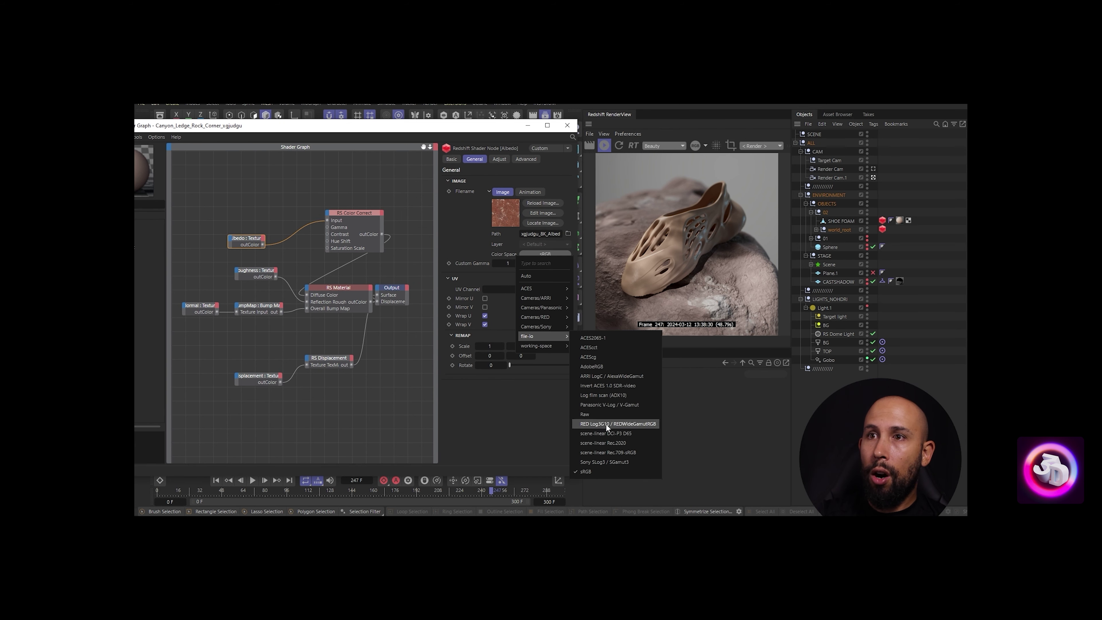
click(599, 414)
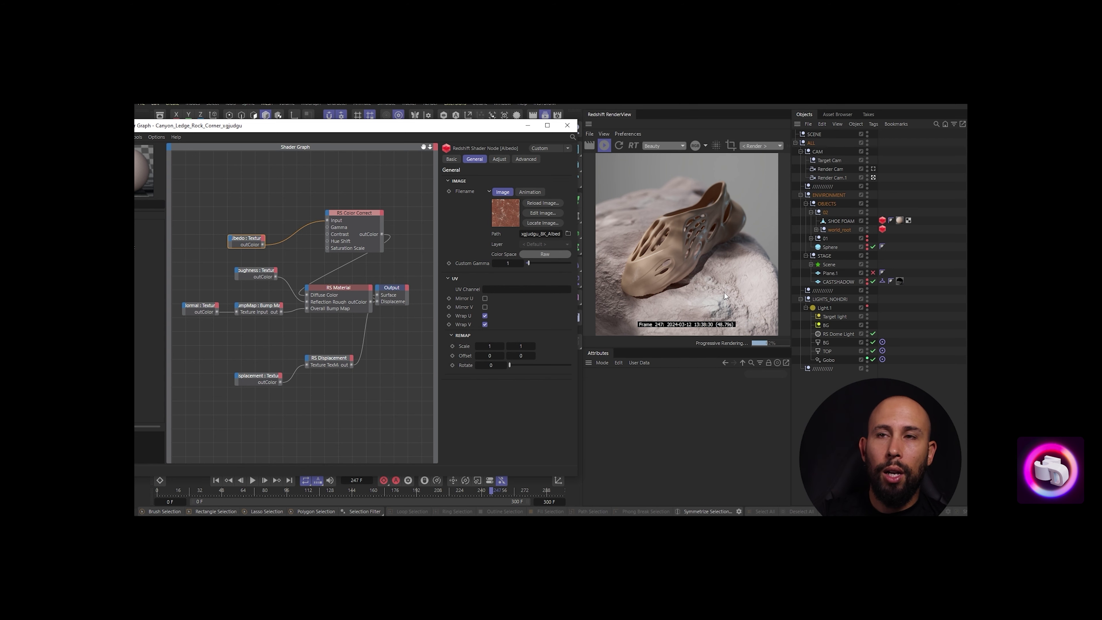
click(552, 255)
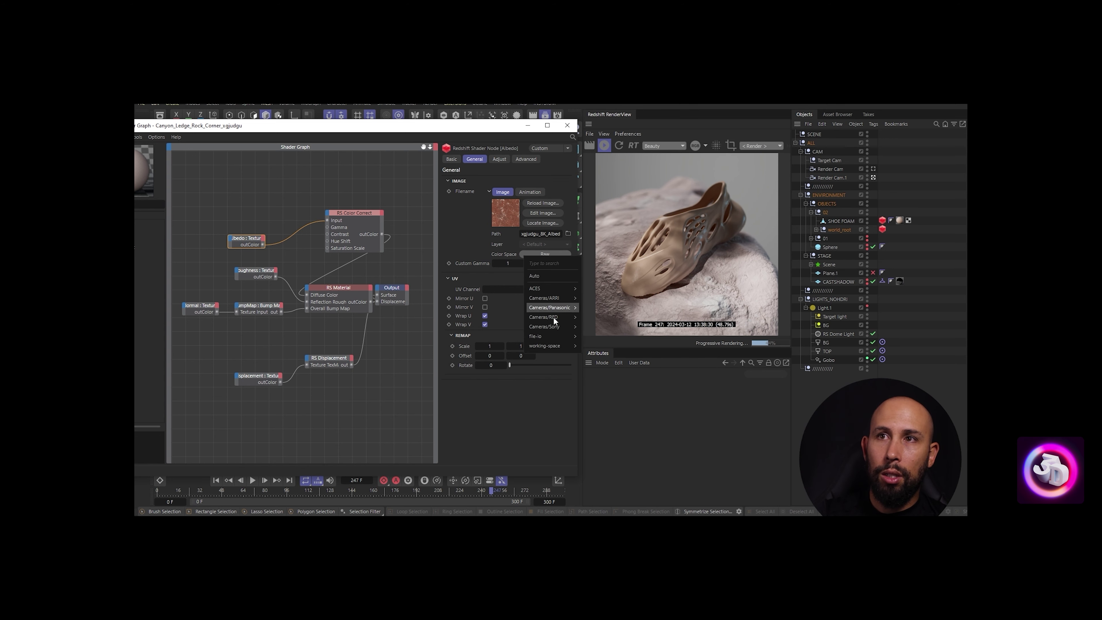
mouse_move(550, 336)
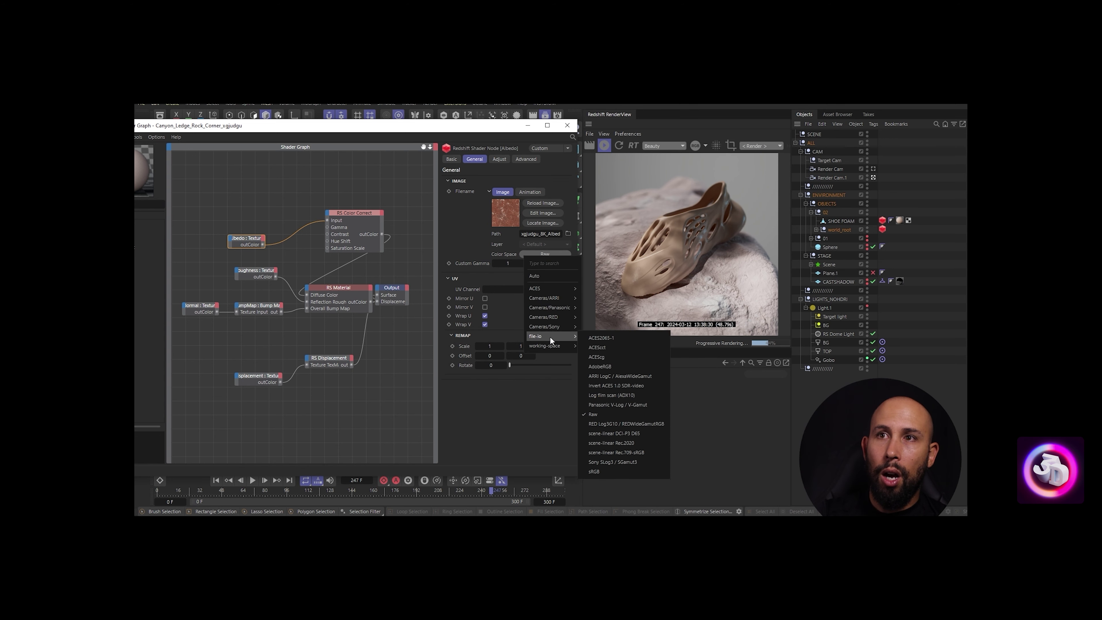
click(597, 472)
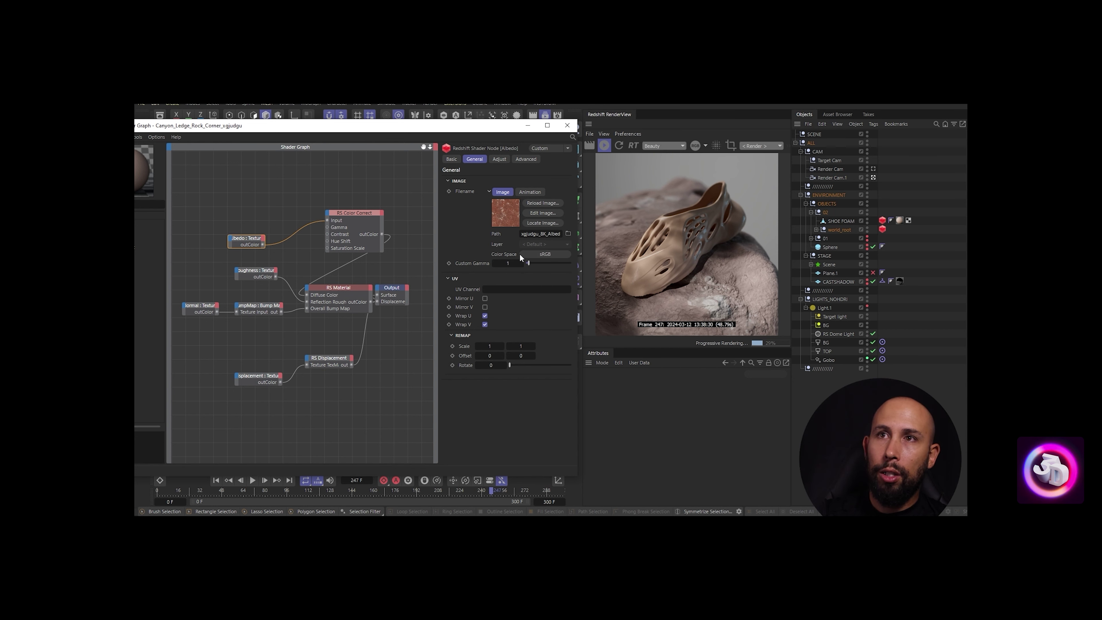
Check the file-io color space options of the albedo texture and close the shader graph
click(549, 255)
mouse_move(540, 335)
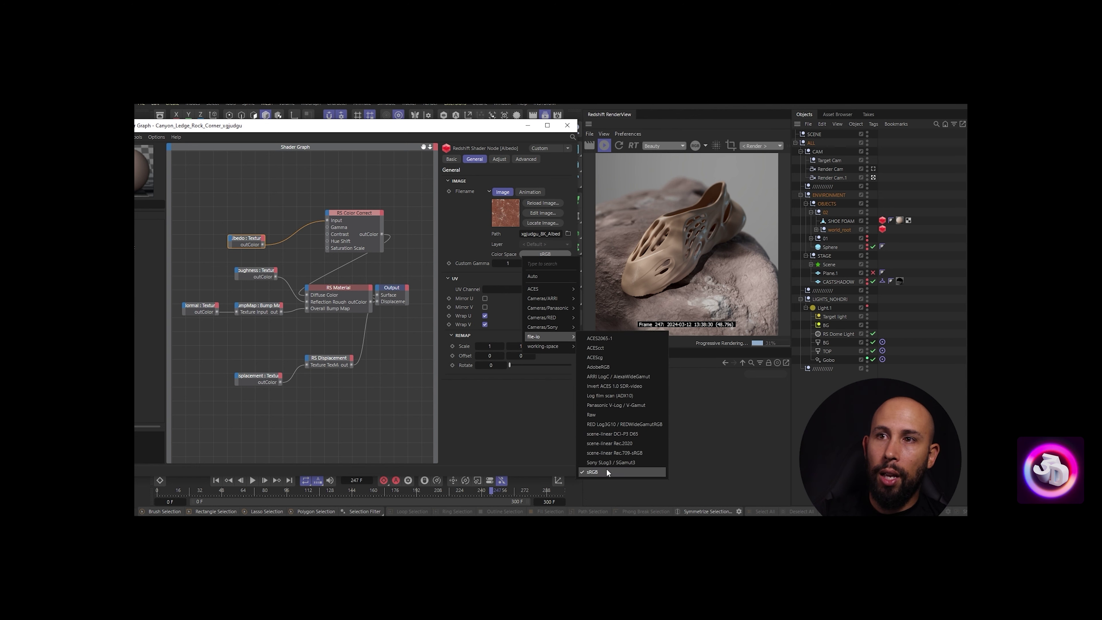
click(536, 397)
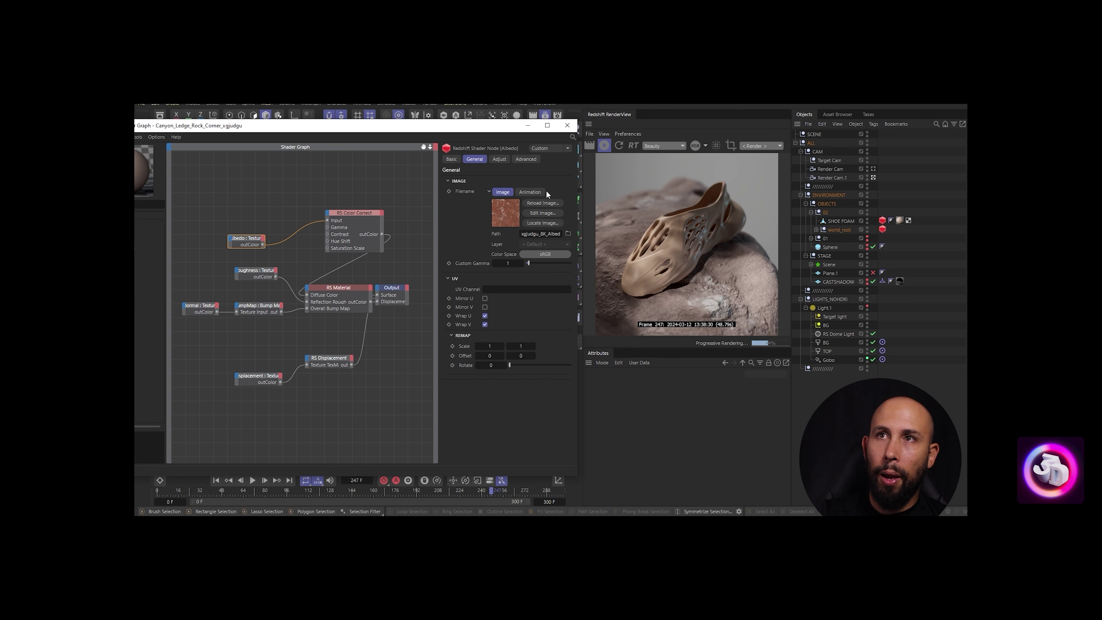
click(569, 129)
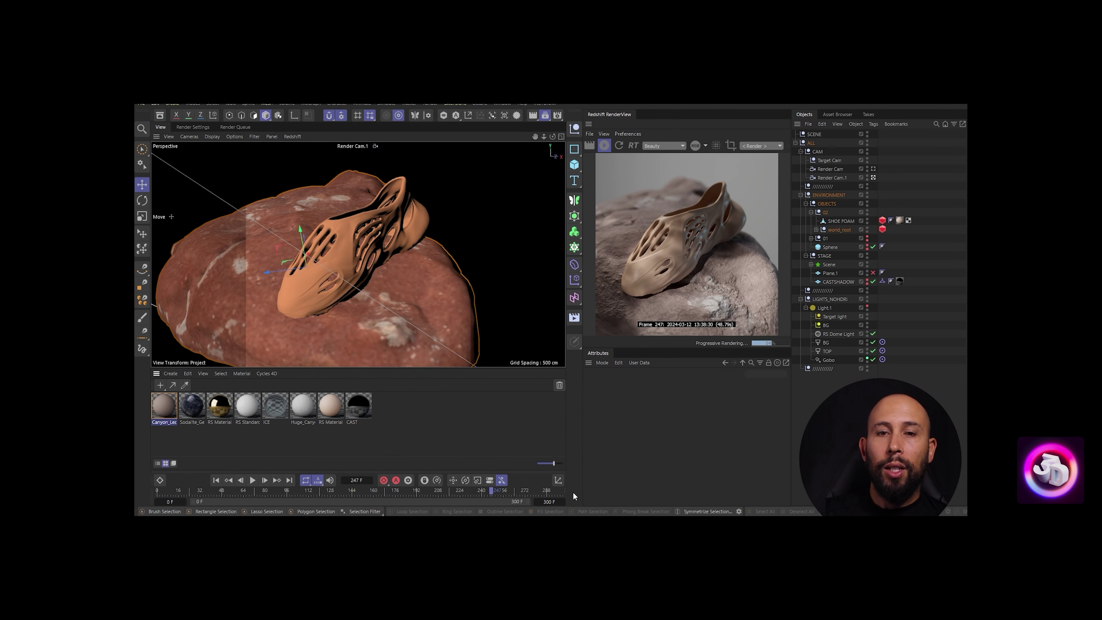
Return to the Redshift render settings and review the Globals color management, options and other overrides
click(192, 127)
scroll(451, 256, down, 3)
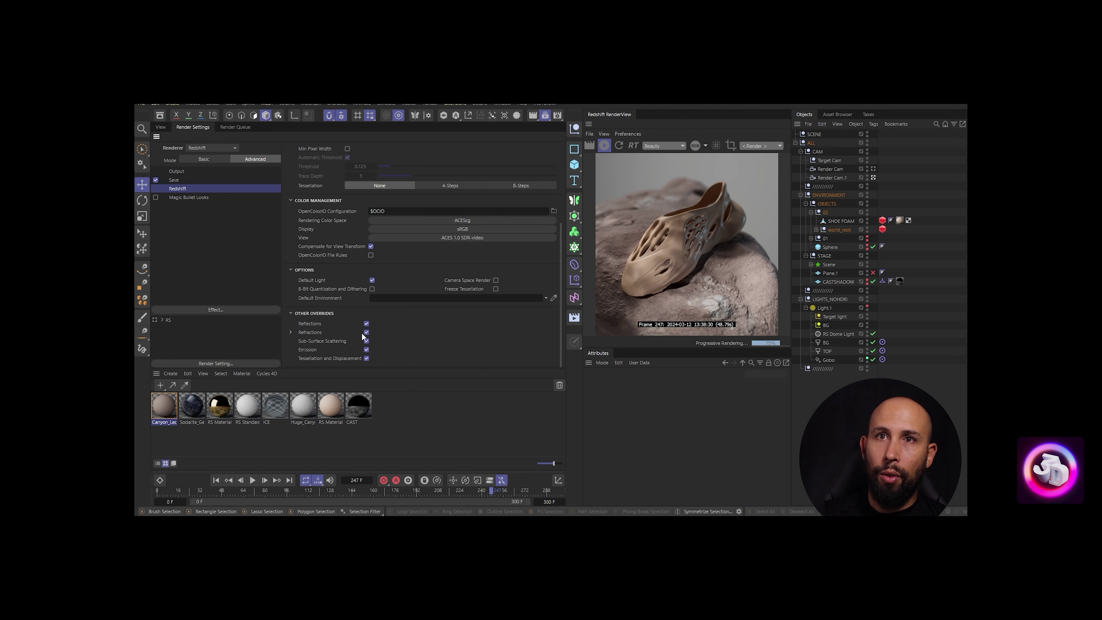
scroll(454, 319, up, 8)
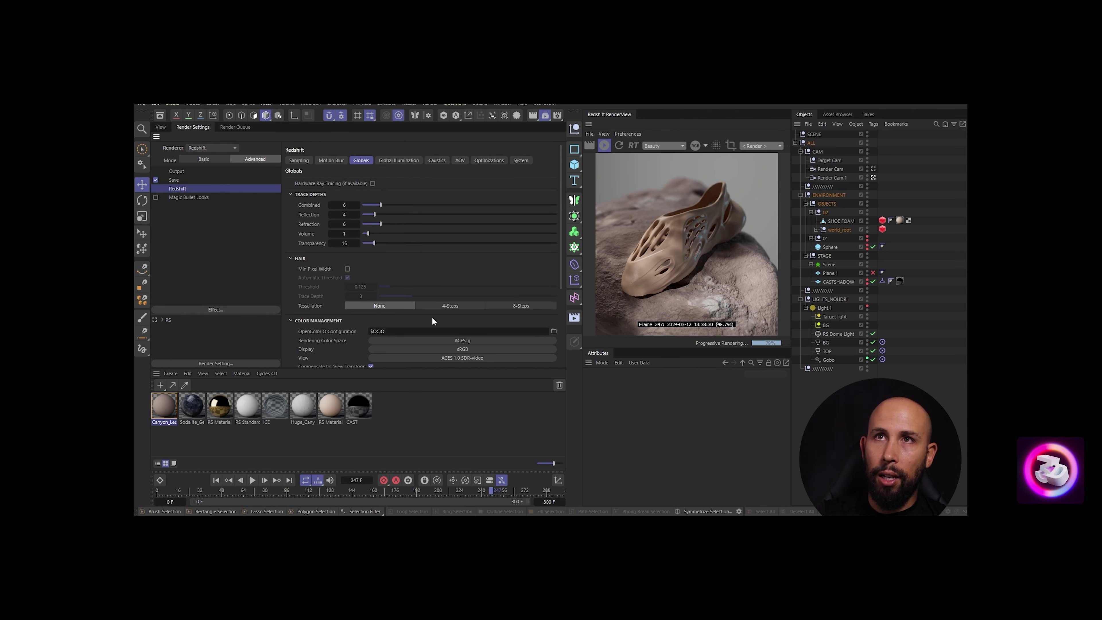
Turn global illumination off to compare its effect on the live render, and enable it again
click(395, 160)
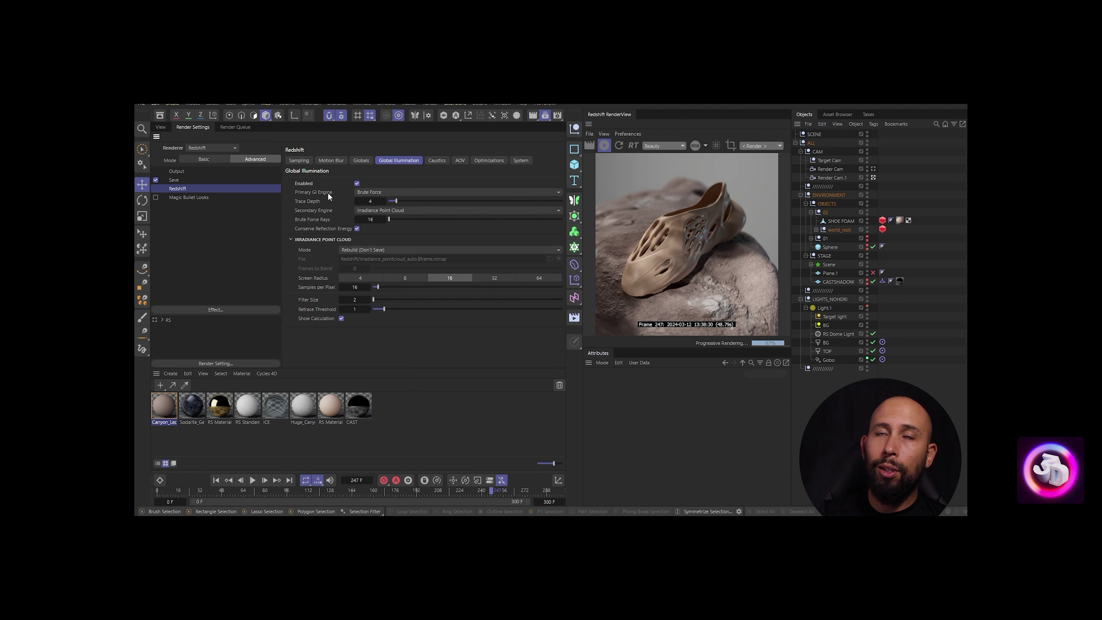
click(356, 183)
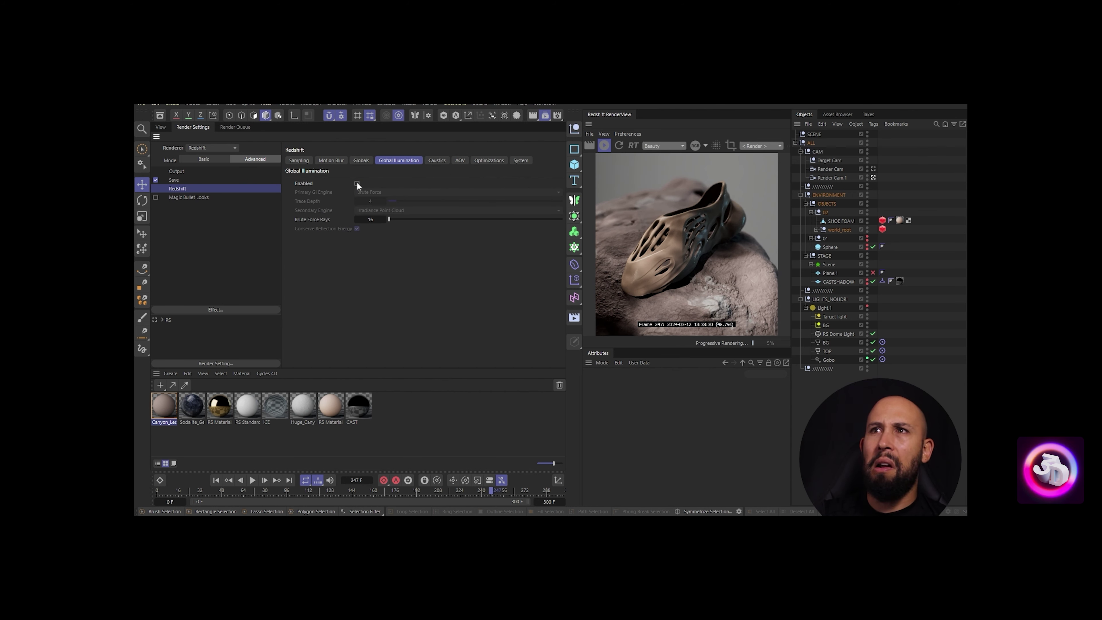
click(356, 183)
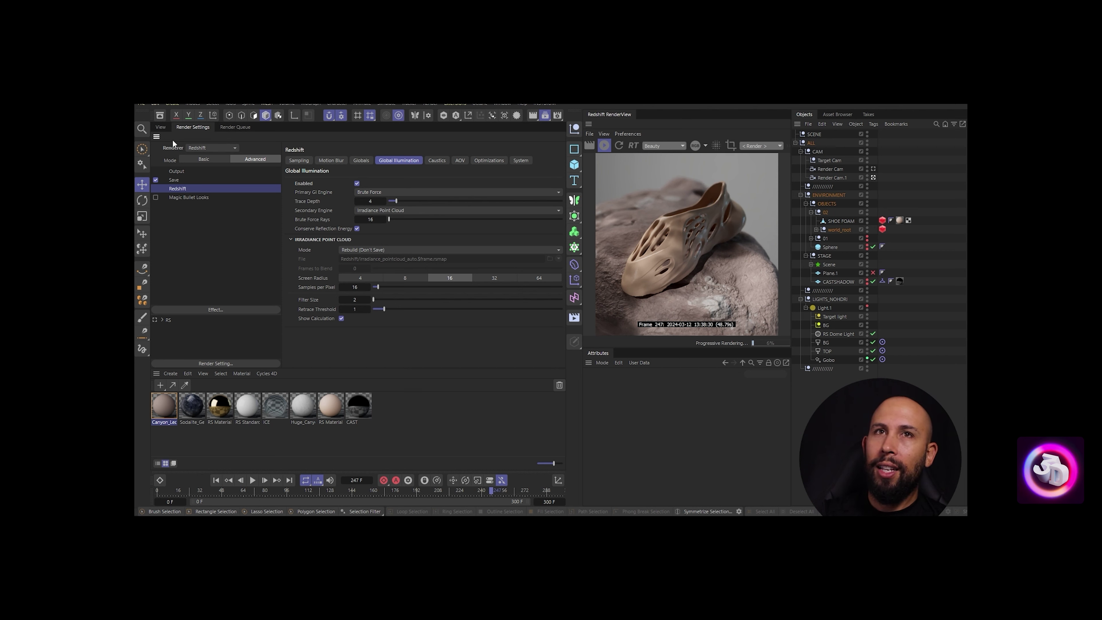
Check the shoe scene in the viewport, return to the render settings, and toggle global illumination off and on for another comparison
click(160, 127)
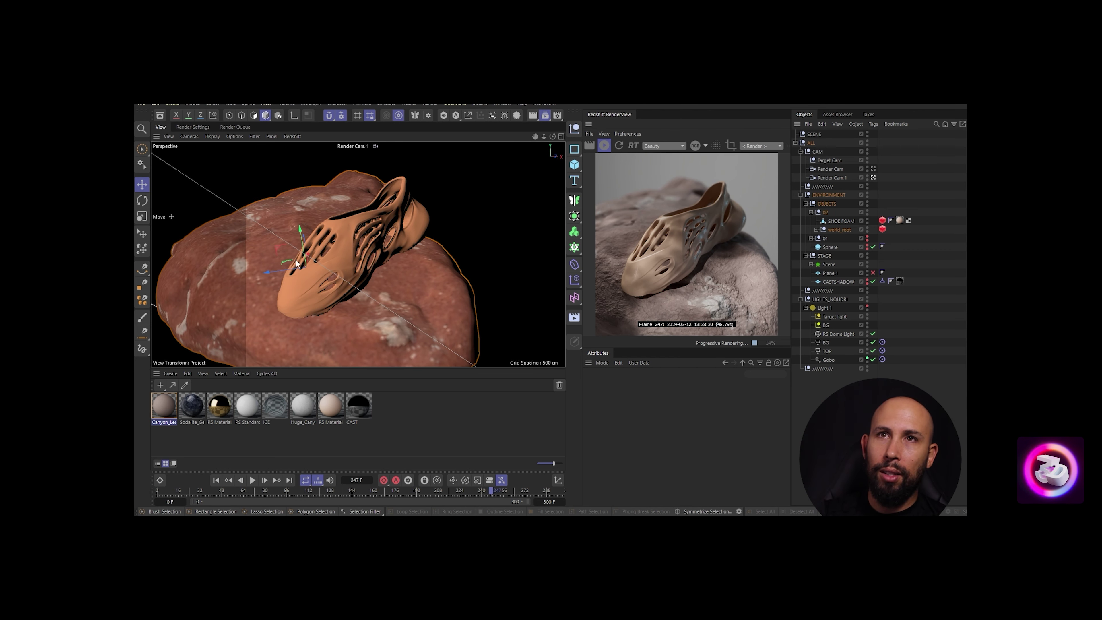
click(192, 127)
click(357, 183)
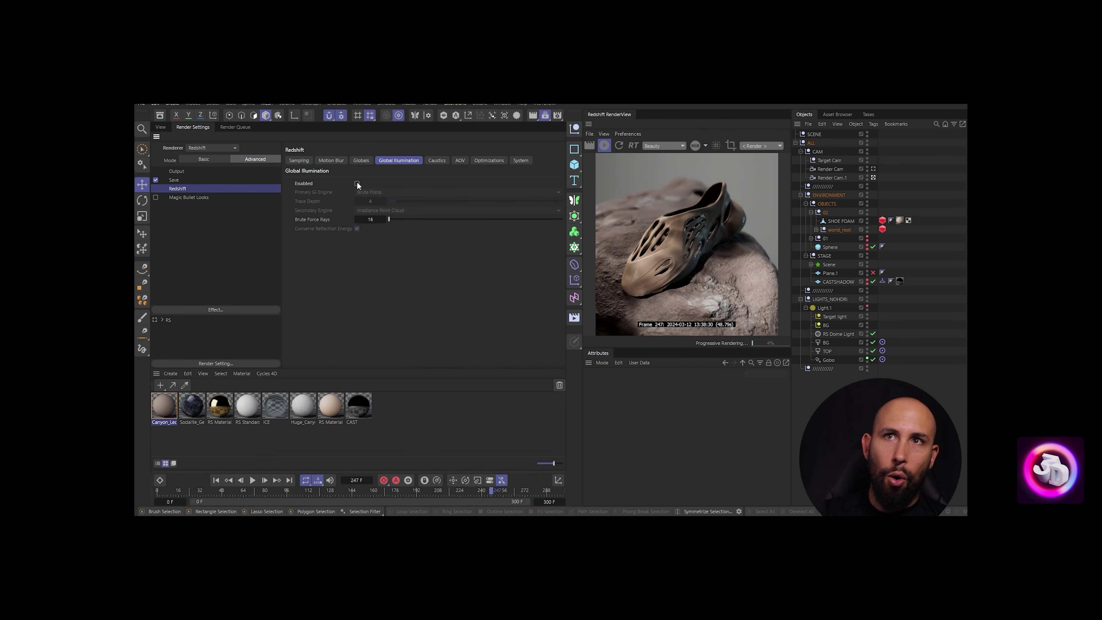
click(357, 183)
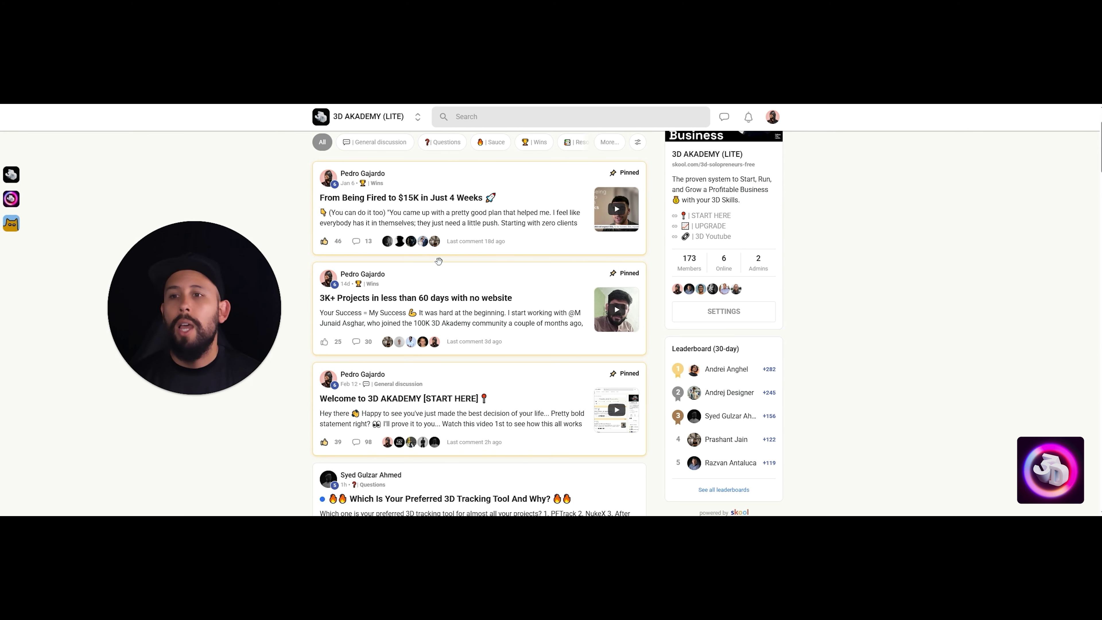
Switch to the 3D AKADEMY (LITE) community site and view the 100K Roadmap course in its classroom
scroll(438, 260, up, 3)
click(378, 139)
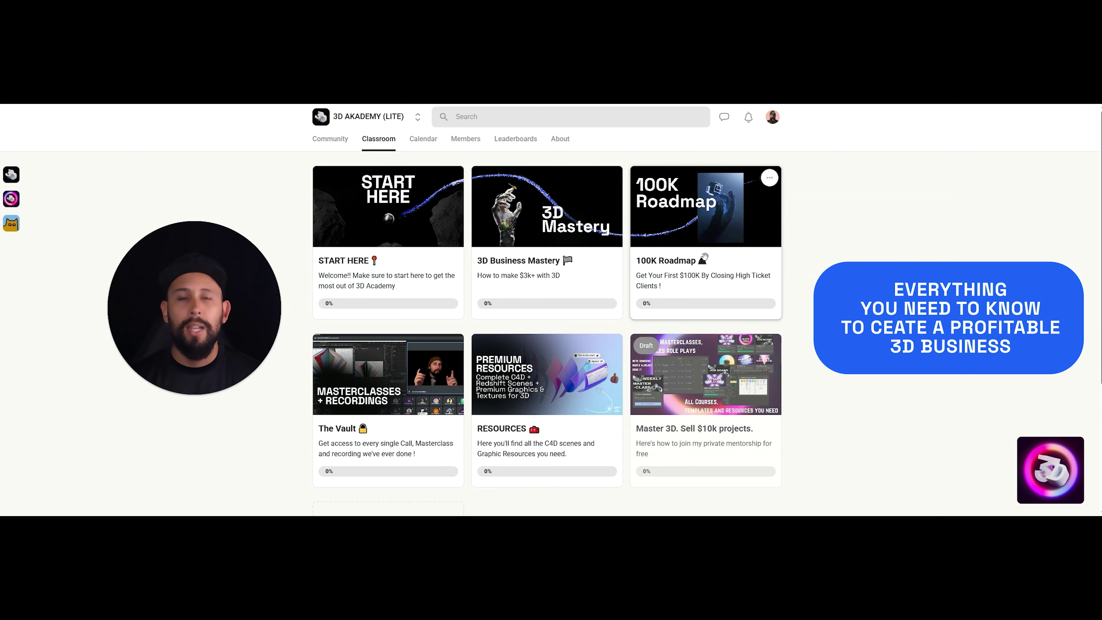
click(706, 222)
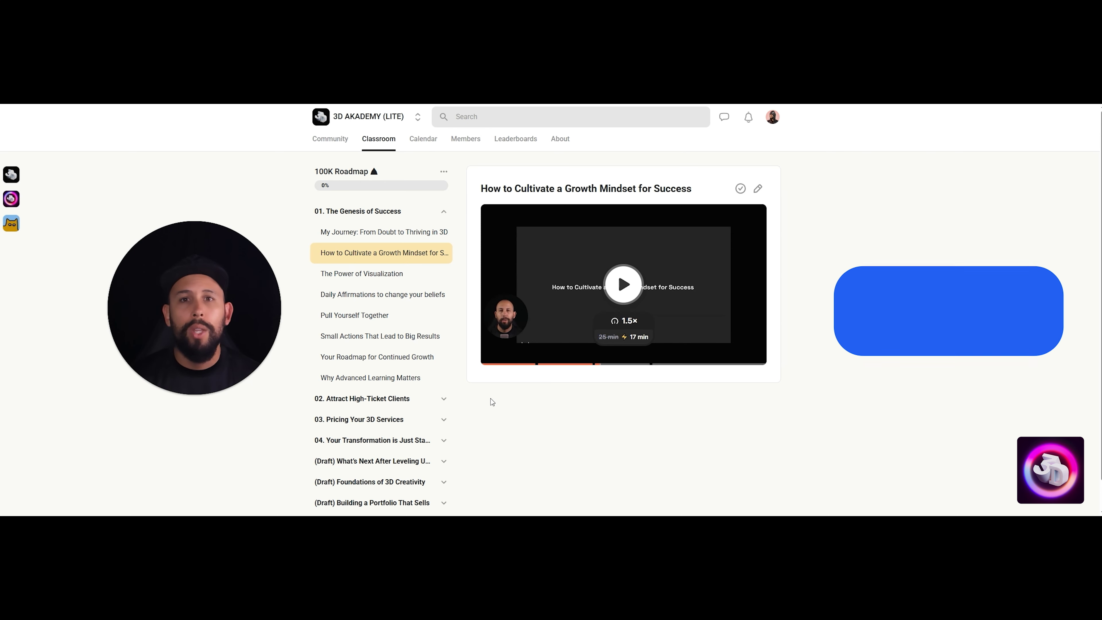
mouse_move(568, 321)
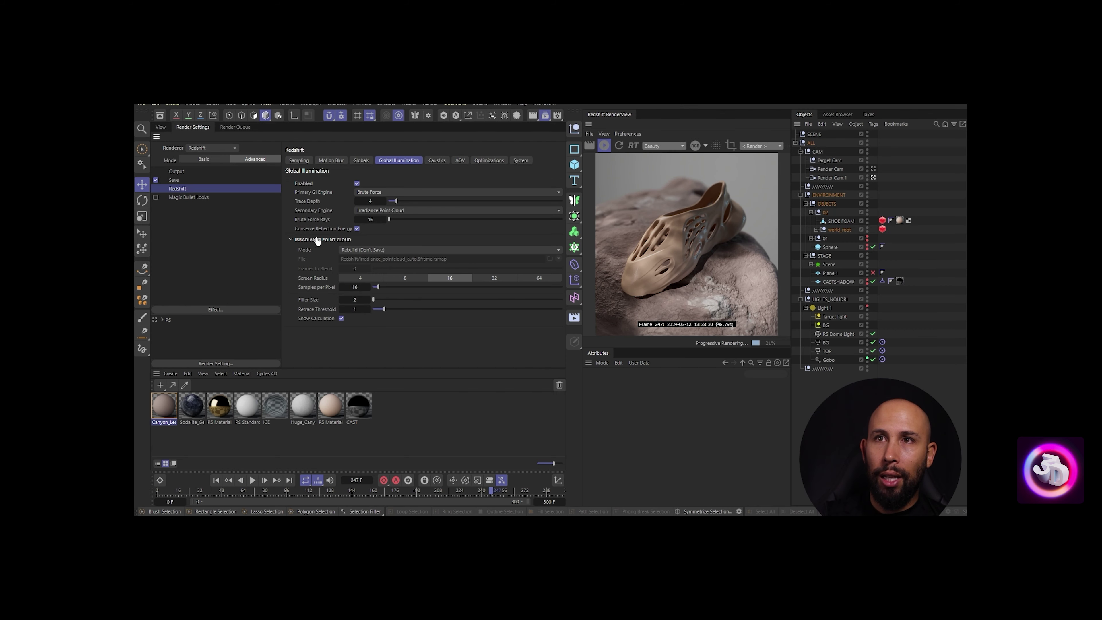
Set the irradiance point cloud screen radius to 8 in the Redshift render settings and turn denoising off in the sampling settings
click(403, 278)
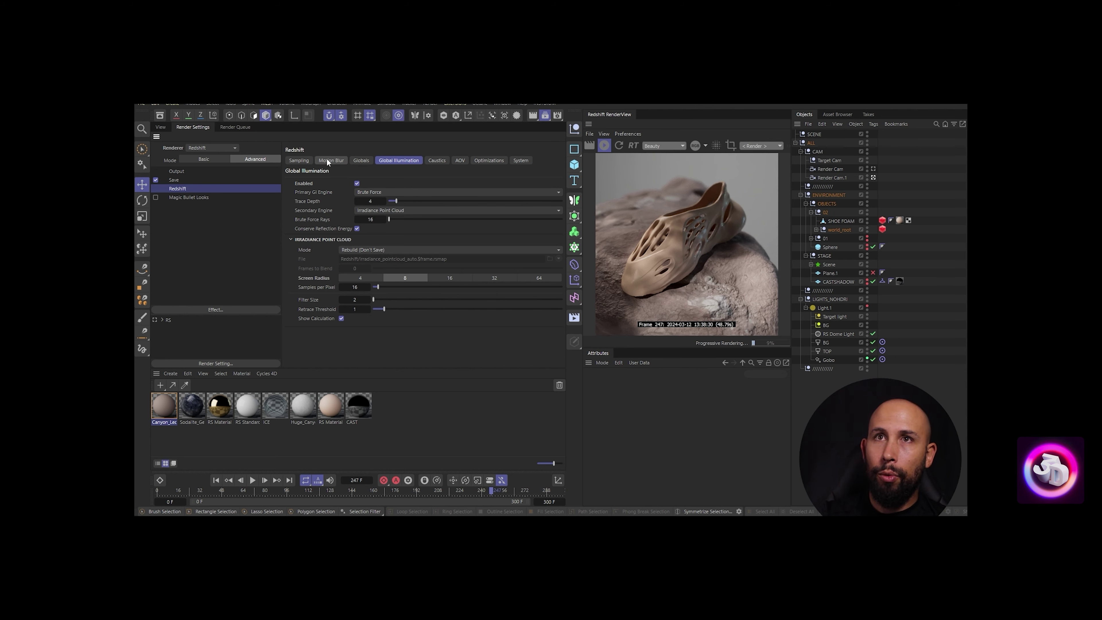
click(299, 161)
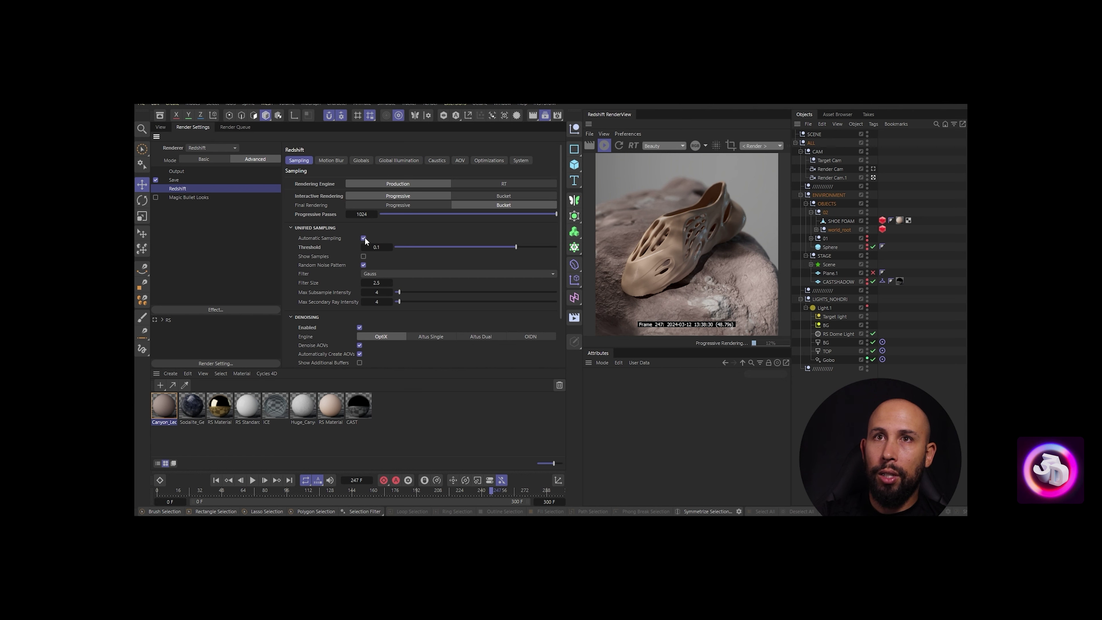
click(359, 327)
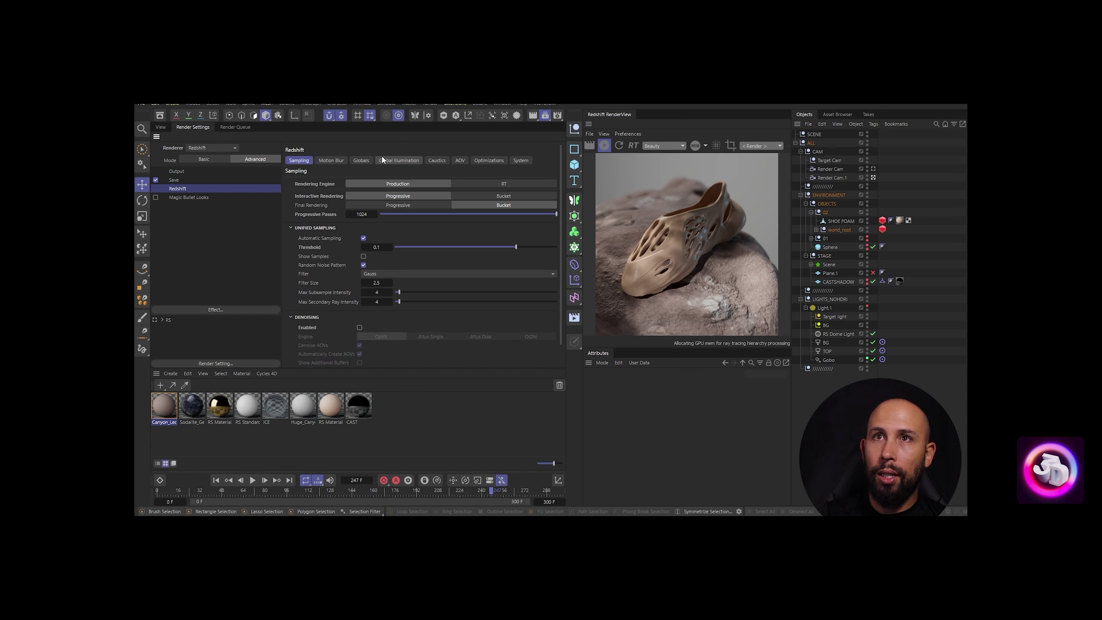
Compare irradiance point cloud screen radii of 16, 32 and 4 in the live render, and settle on 16
click(360, 162)
scroll(560, 286, down, 3)
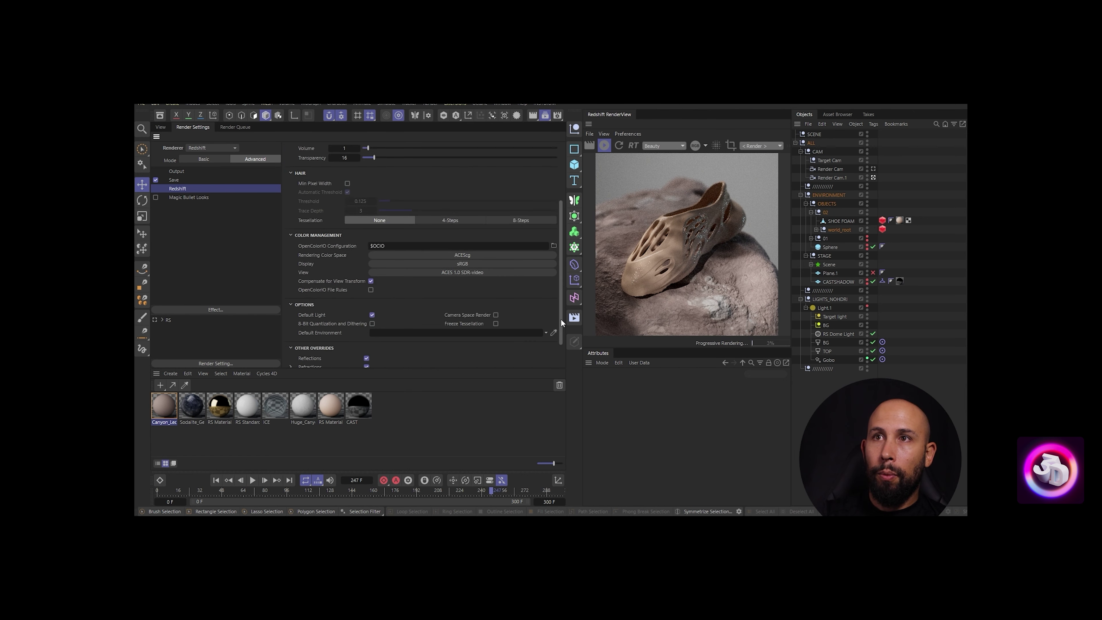
scroll(434, 195, up, 3)
click(398, 160)
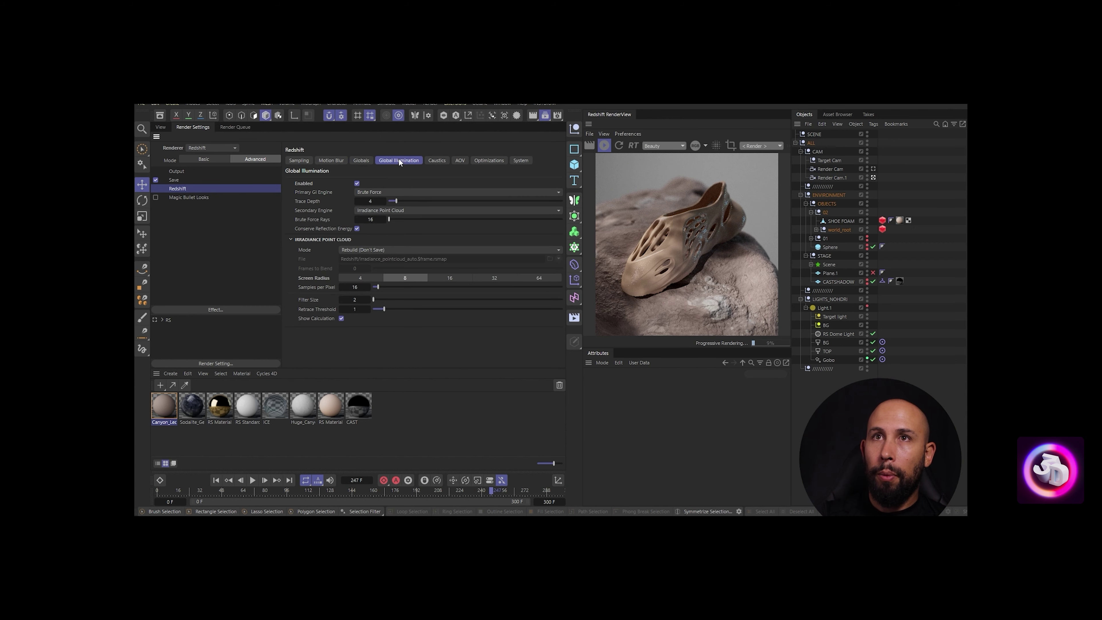
click(448, 279)
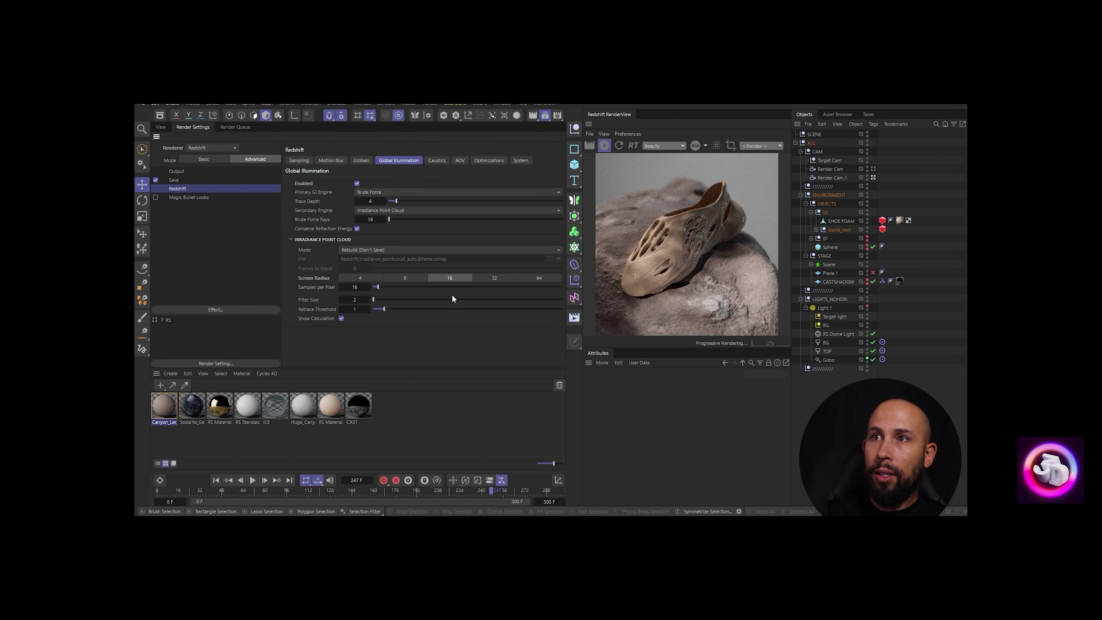
click(492, 279)
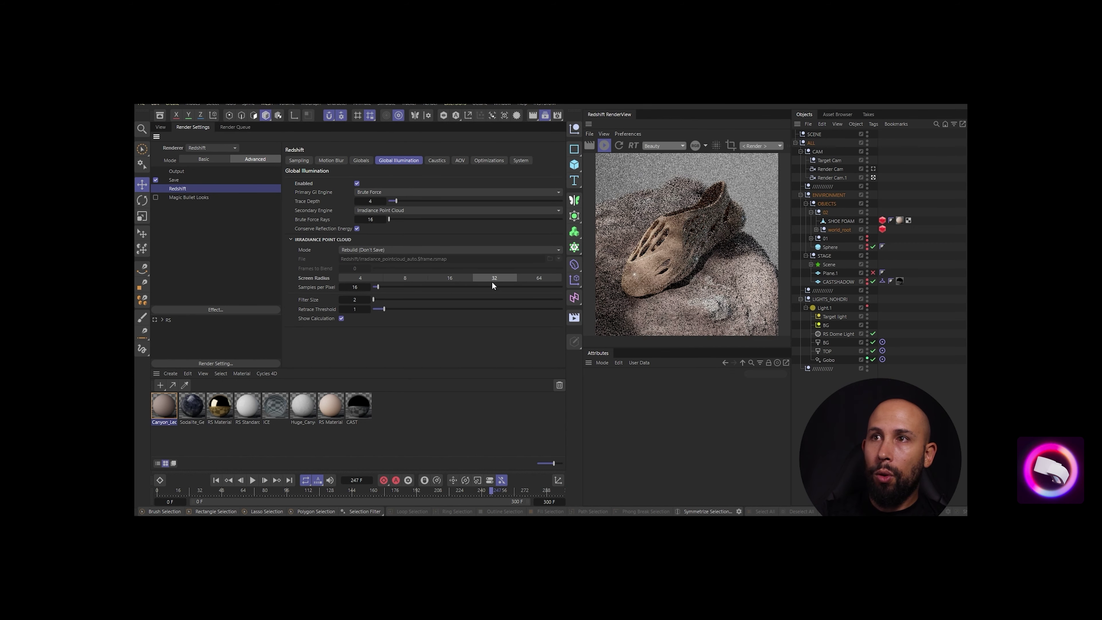
click(360, 278)
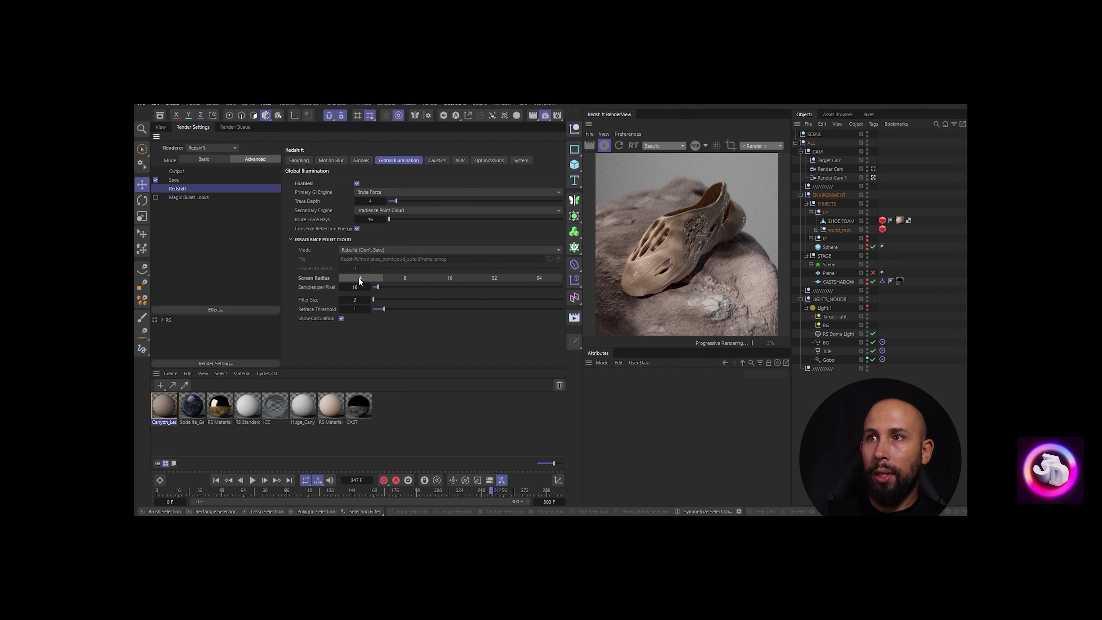
click(443, 278)
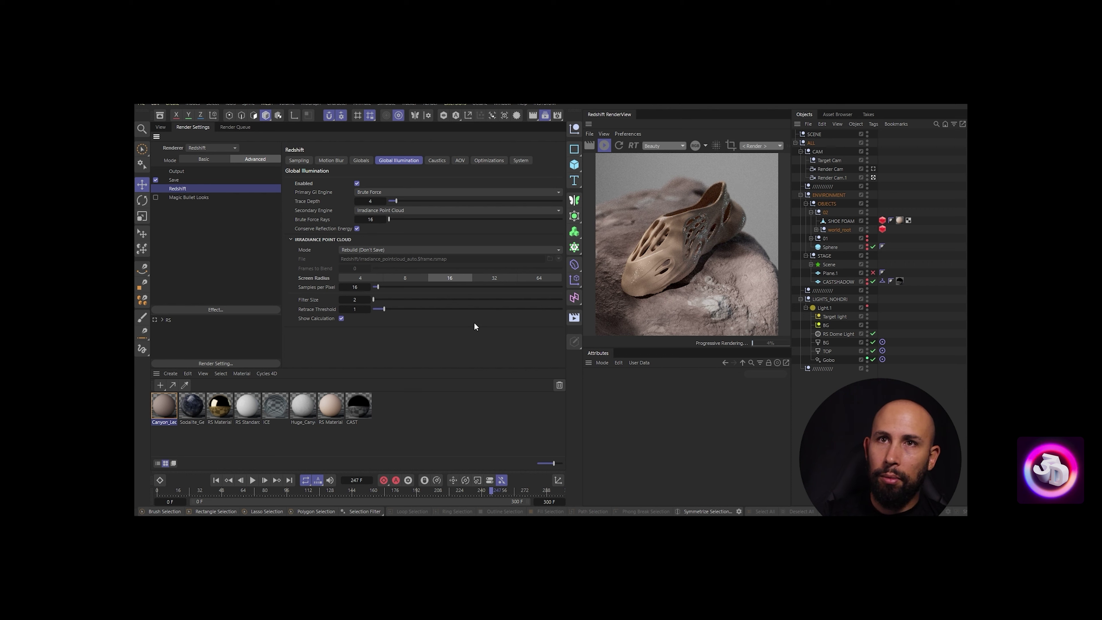
Review the Caustics settings, turning caustics off and enabling them again
click(442, 160)
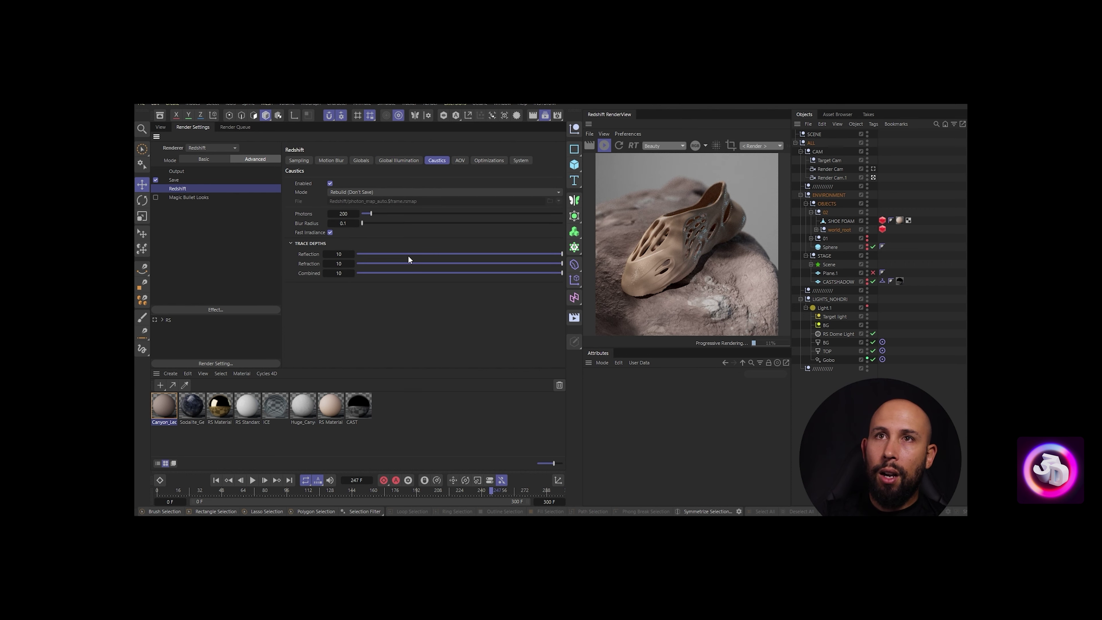
click(330, 183)
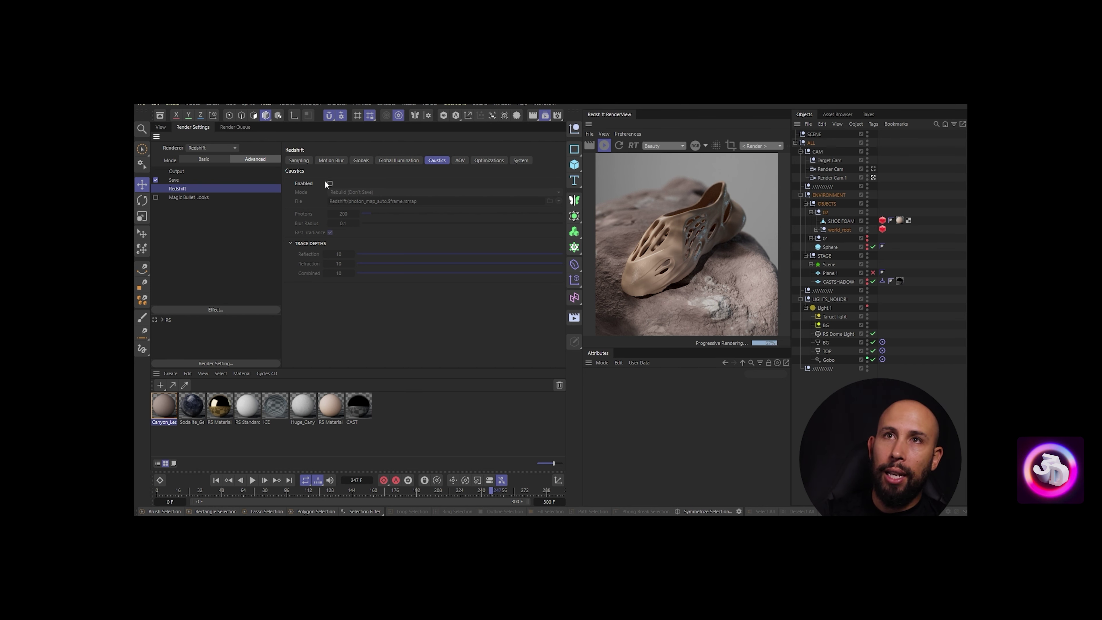
click(330, 183)
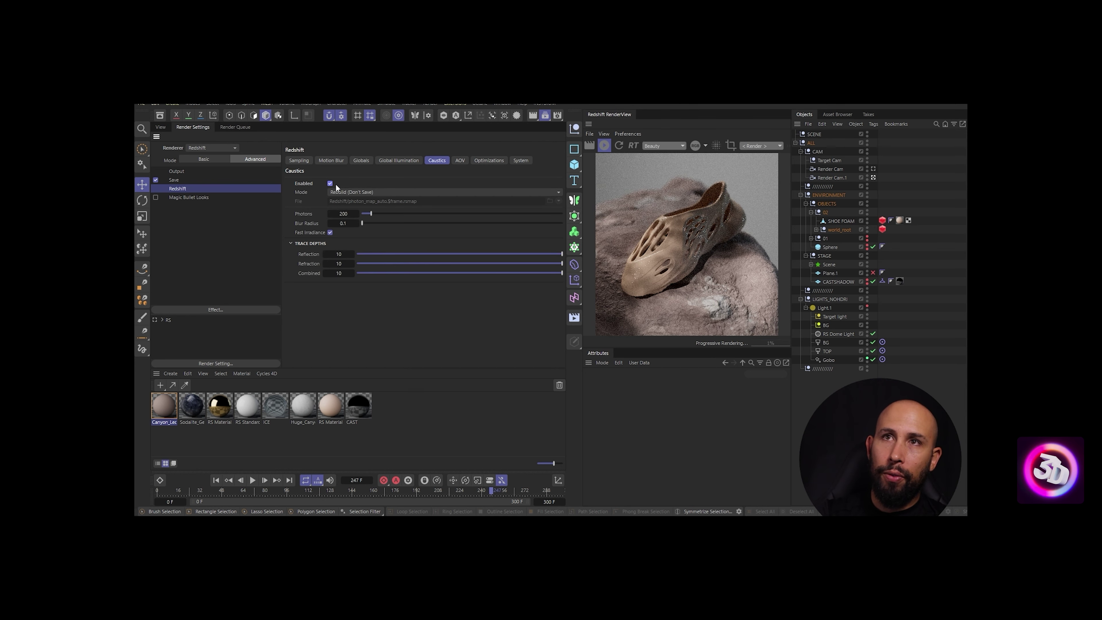
Show the AOV Manager and add the Caustics, Emission and Global Illumination AOVs to the list
click(458, 160)
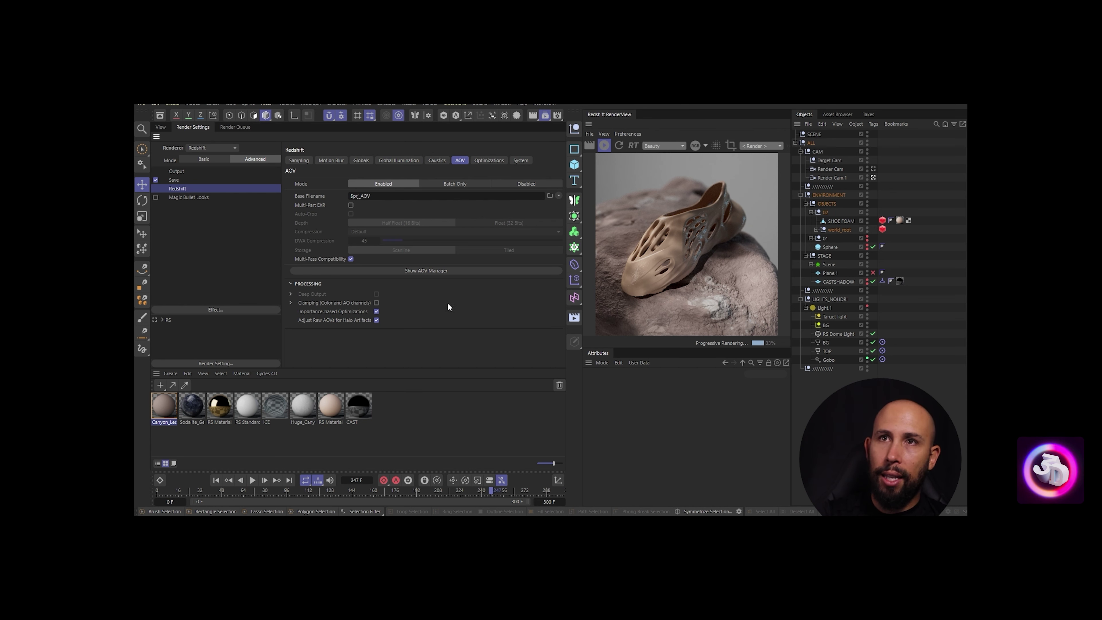
click(434, 270)
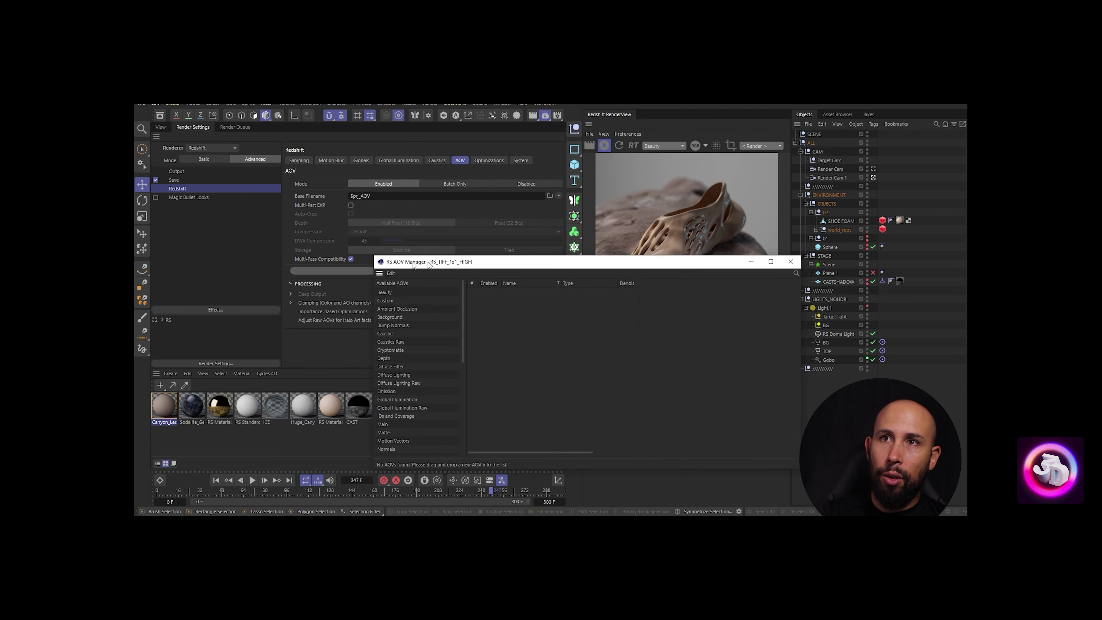
drag(329, 328, 433, 319)
drag(383, 367, 434, 297)
drag(338, 378, 434, 306)
Enable denoising for the Caustics, Emission and GI AOVs, widen the list to show all its columns, and close the AOV Manager
drag(495, 257, 427, 232)
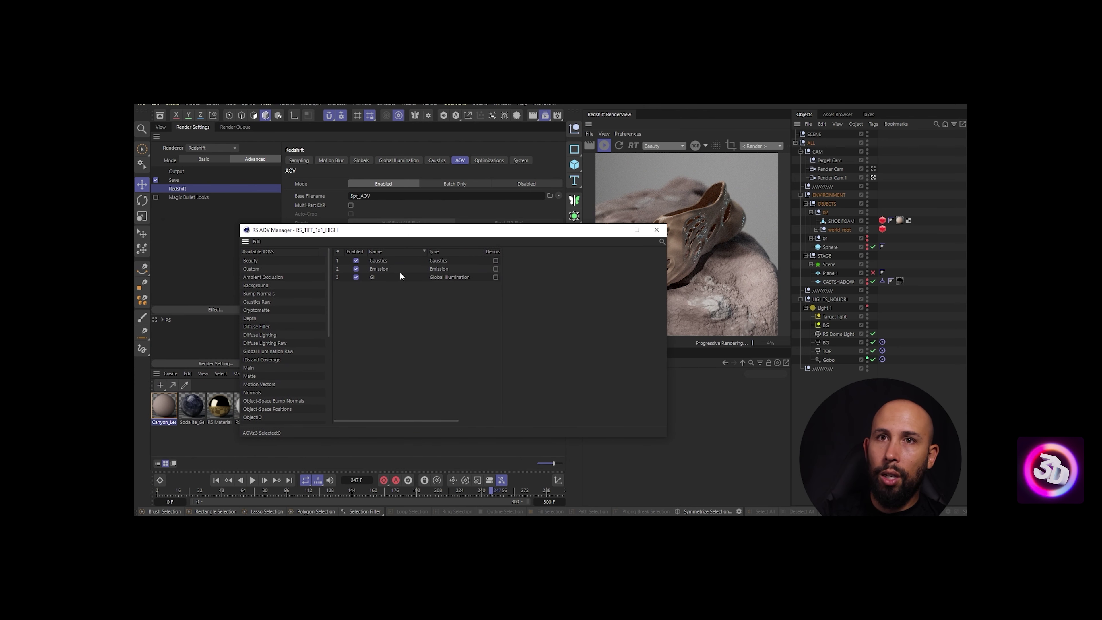
drag(666, 314, 580, 314)
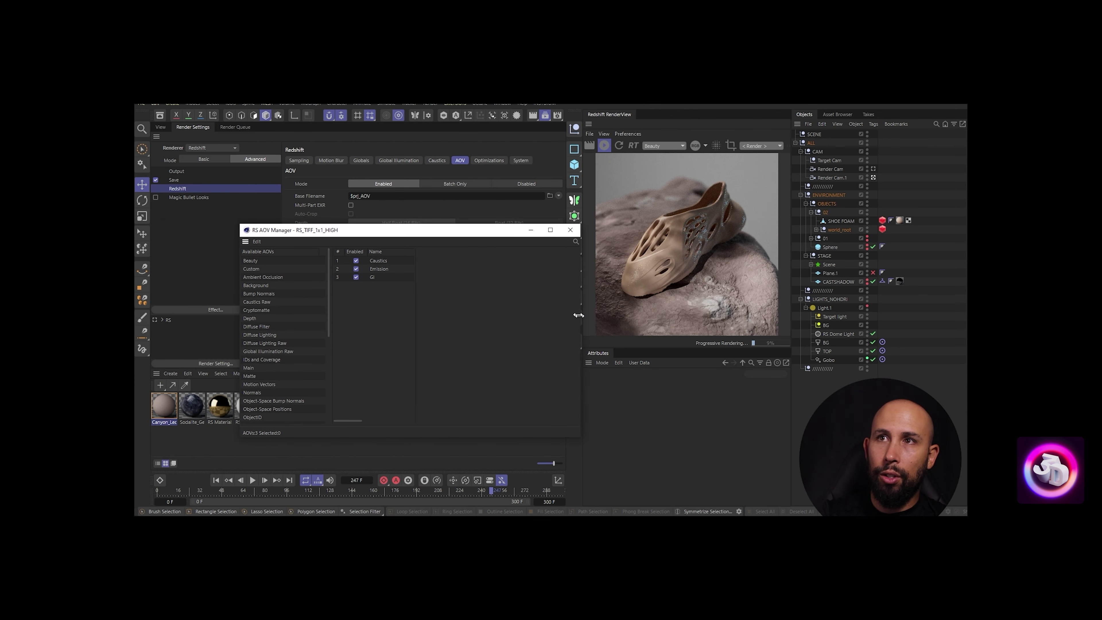
drag(416, 335, 554, 335)
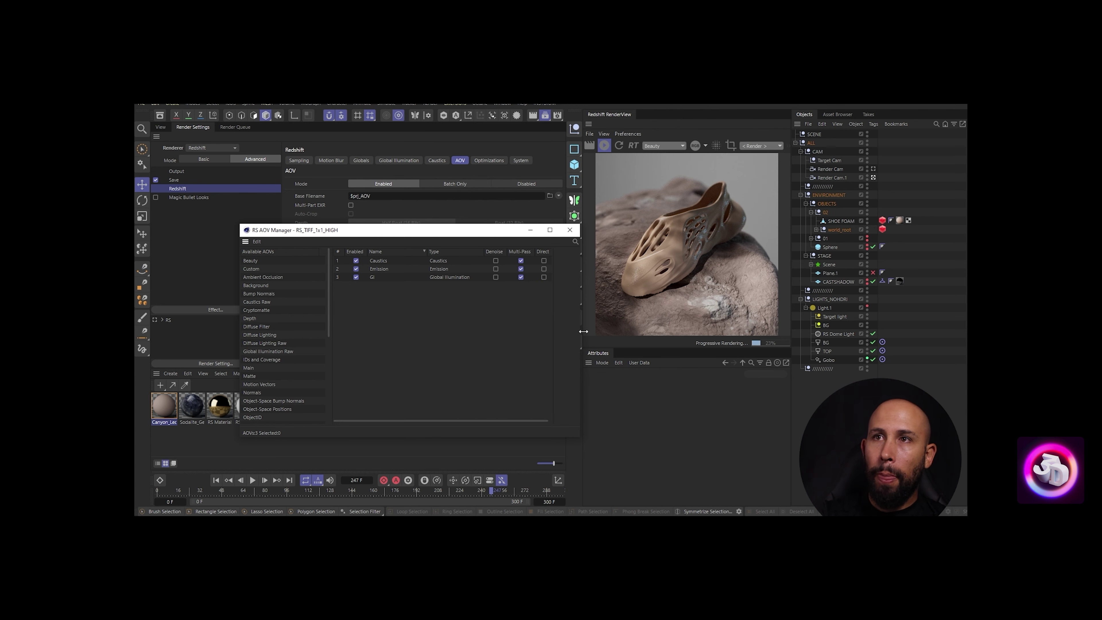
drag(583, 331, 649, 331)
click(495, 260)
click(495, 269)
click(495, 277)
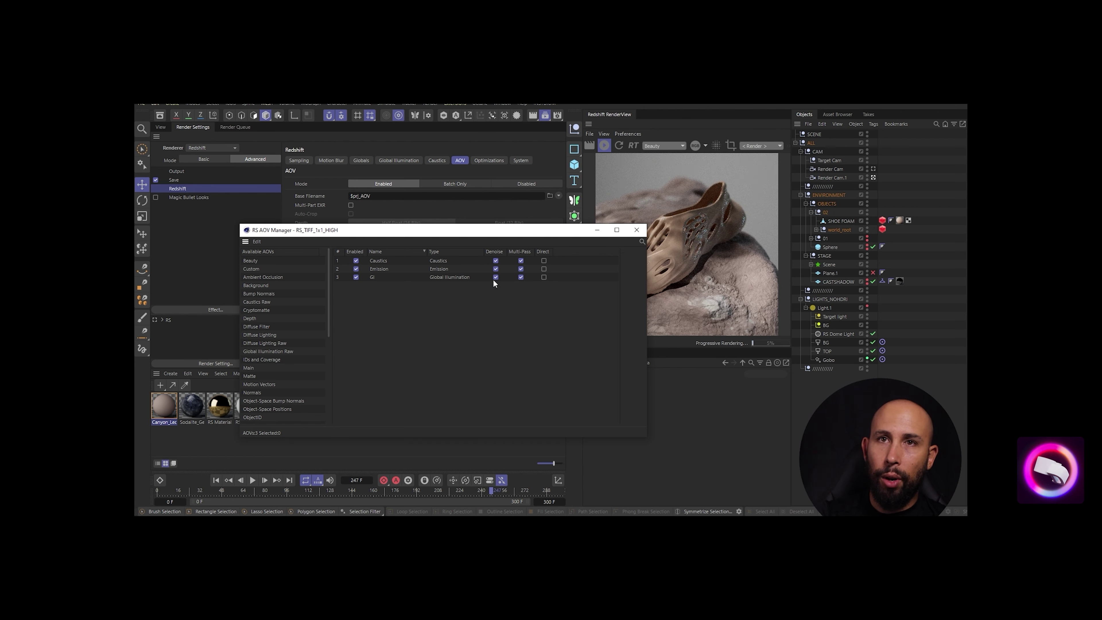
scroll(281, 361, down, 4)
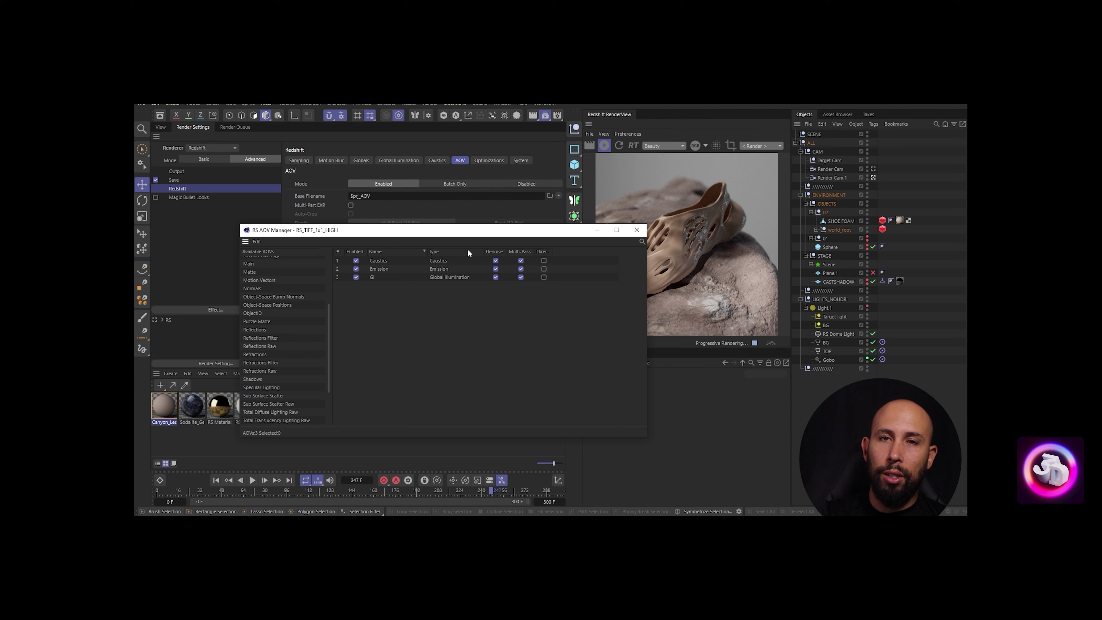
click(638, 230)
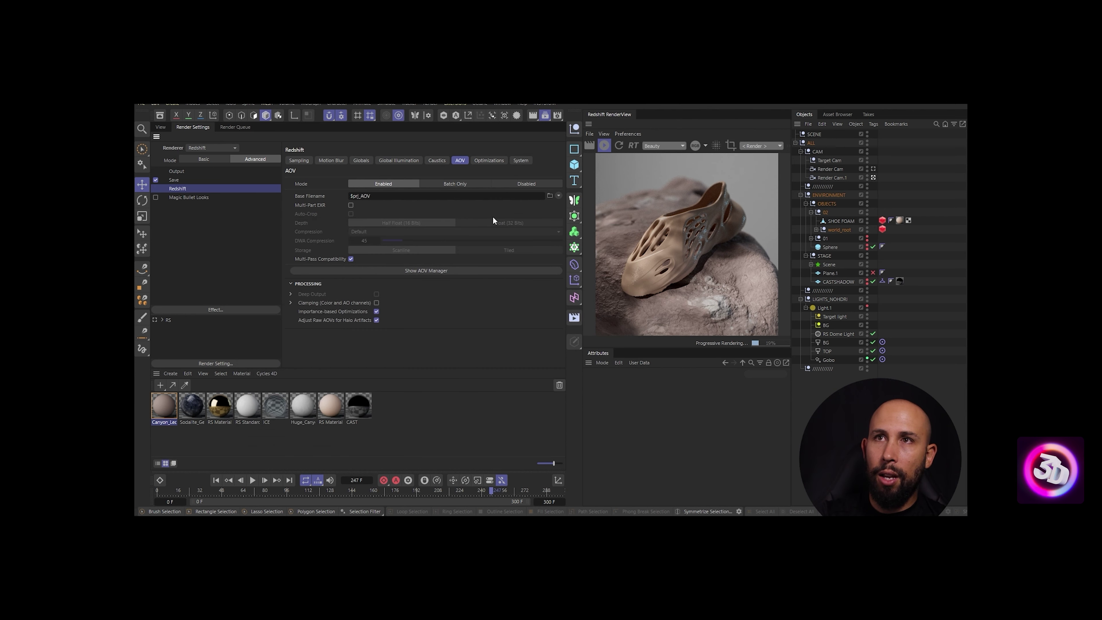
Review Redshift's Optimizations and System settings, examining the bucket rendering and GPU memory options
click(495, 161)
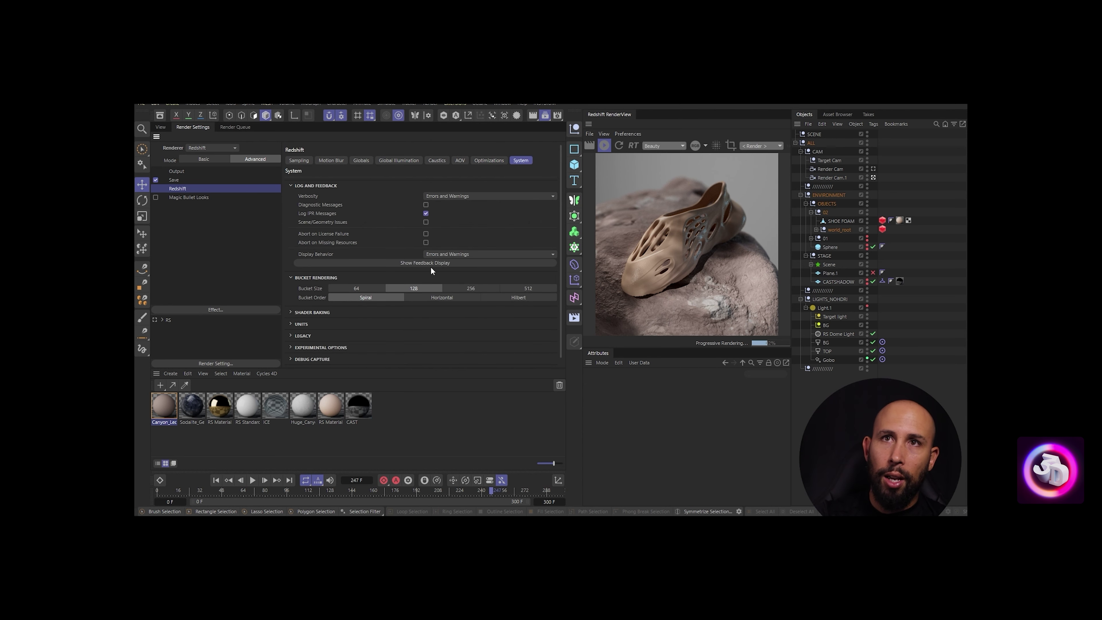
scroll(561, 262, down, 2)
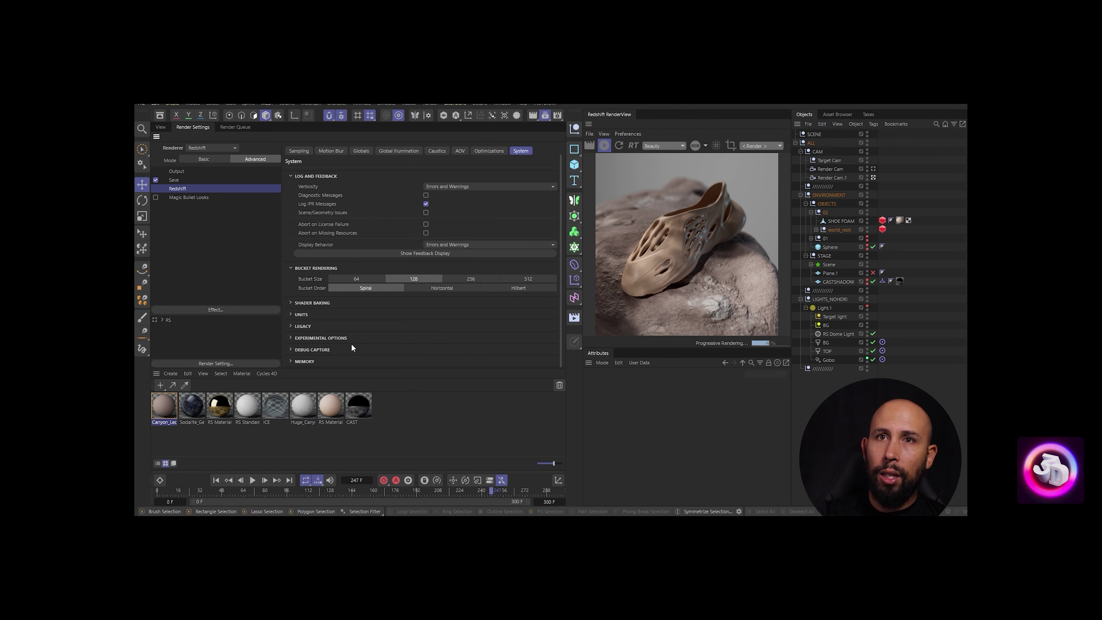
click(304, 361)
drag(557, 226, 559, 304)
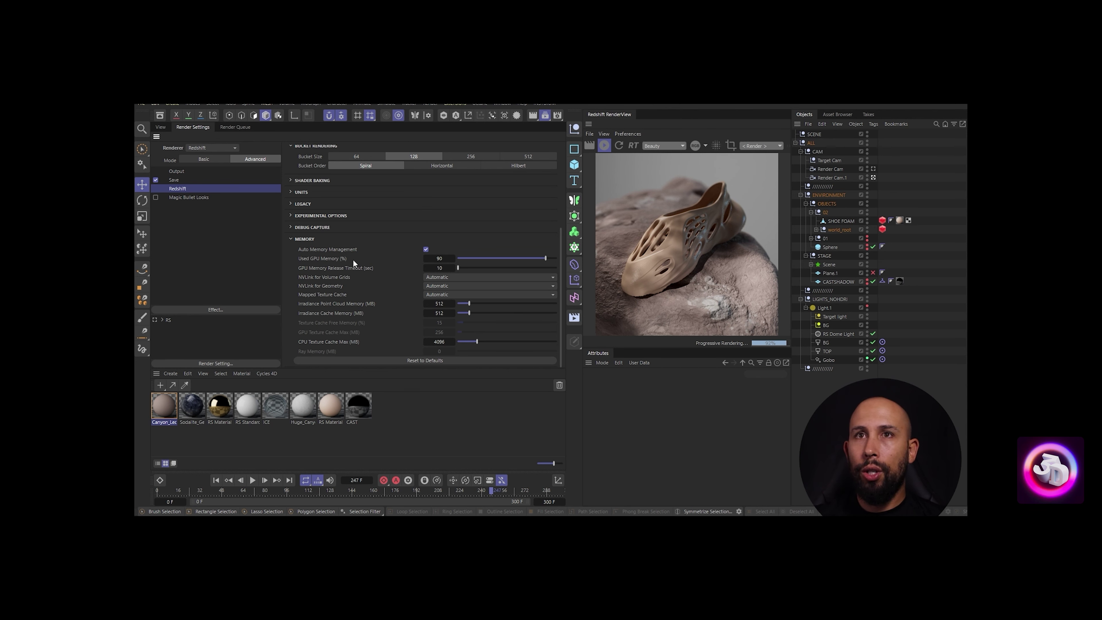
click(291, 239)
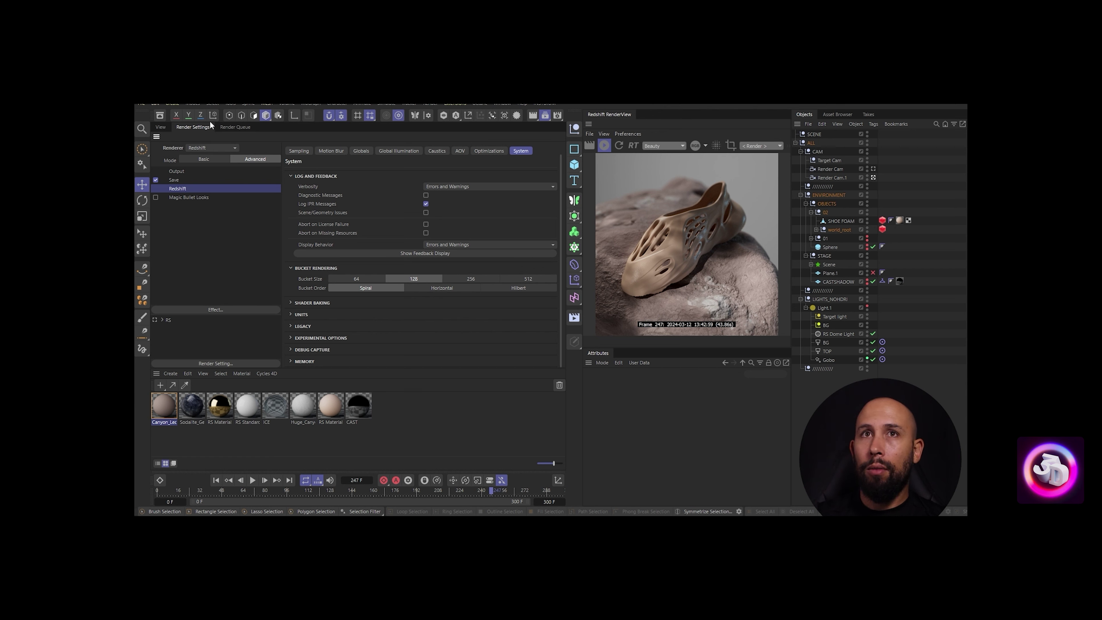
click(172, 104)
mouse_move(212, 229)
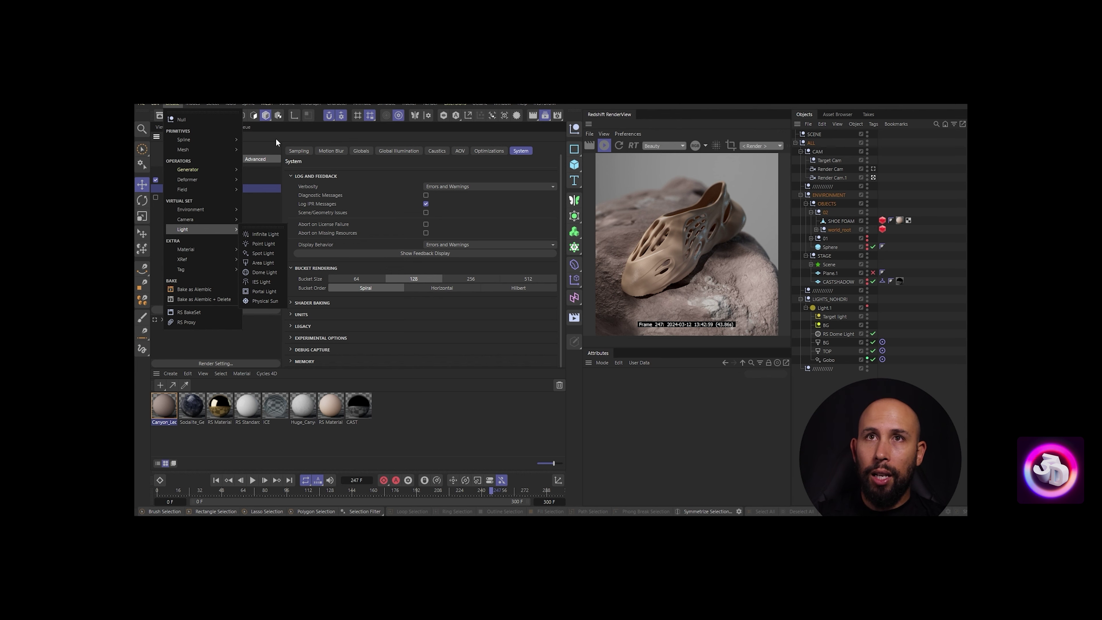
click(242, 143)
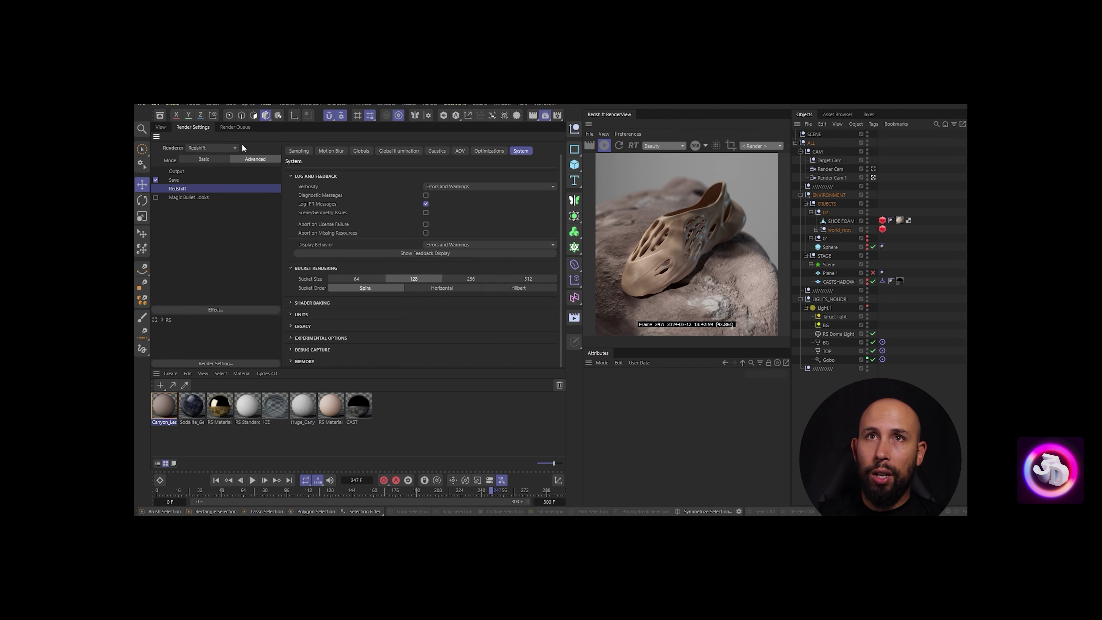
click(174, 103)
mouse_move(203, 229)
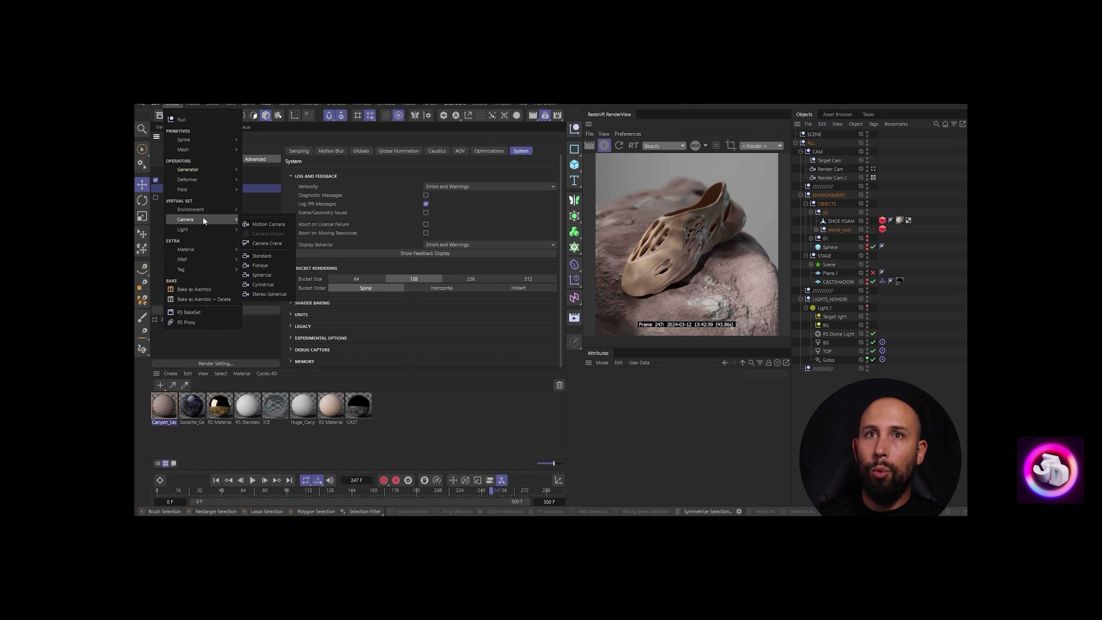
Display the SHOE FOAM object's RS Object tag, look up that tag among the available render tags, and enlarge the tag's settings area
click(653, 267)
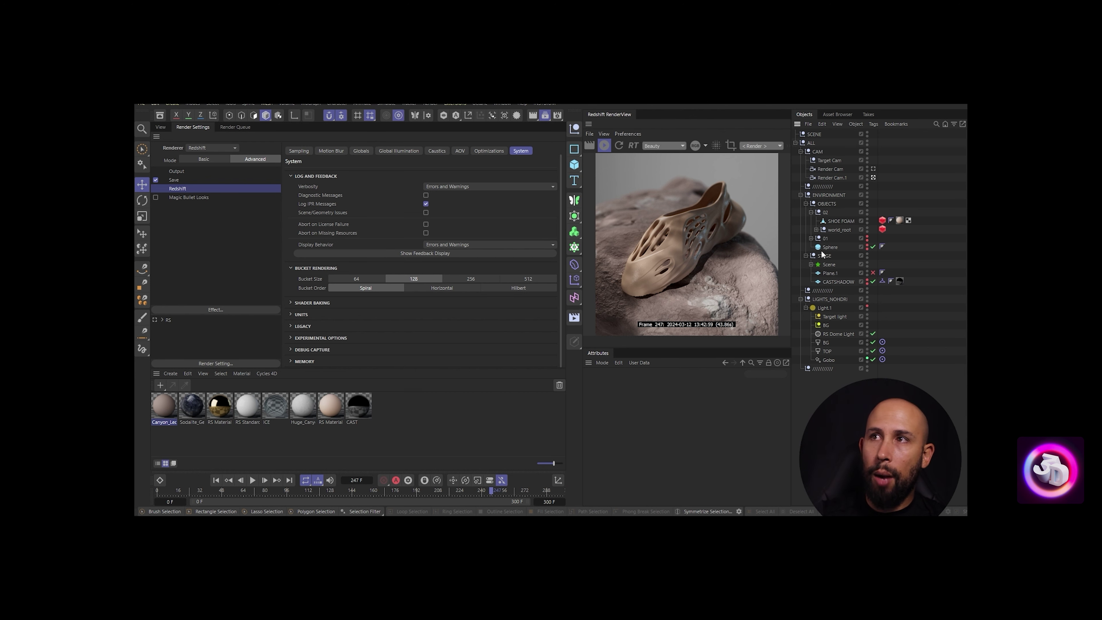
click(882, 220)
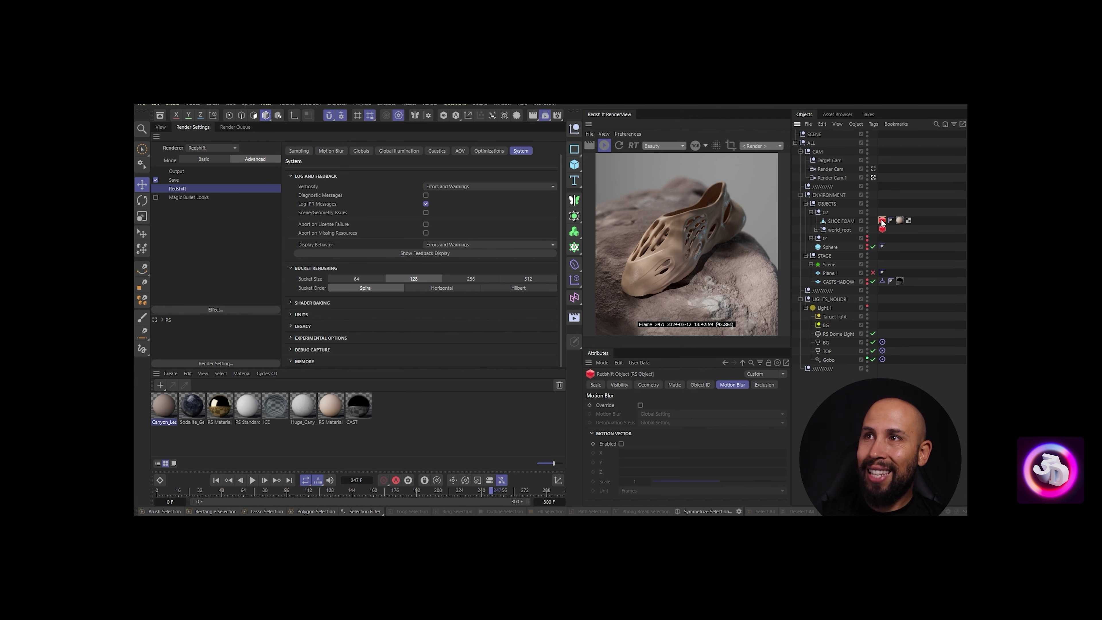
right_click(843, 220)
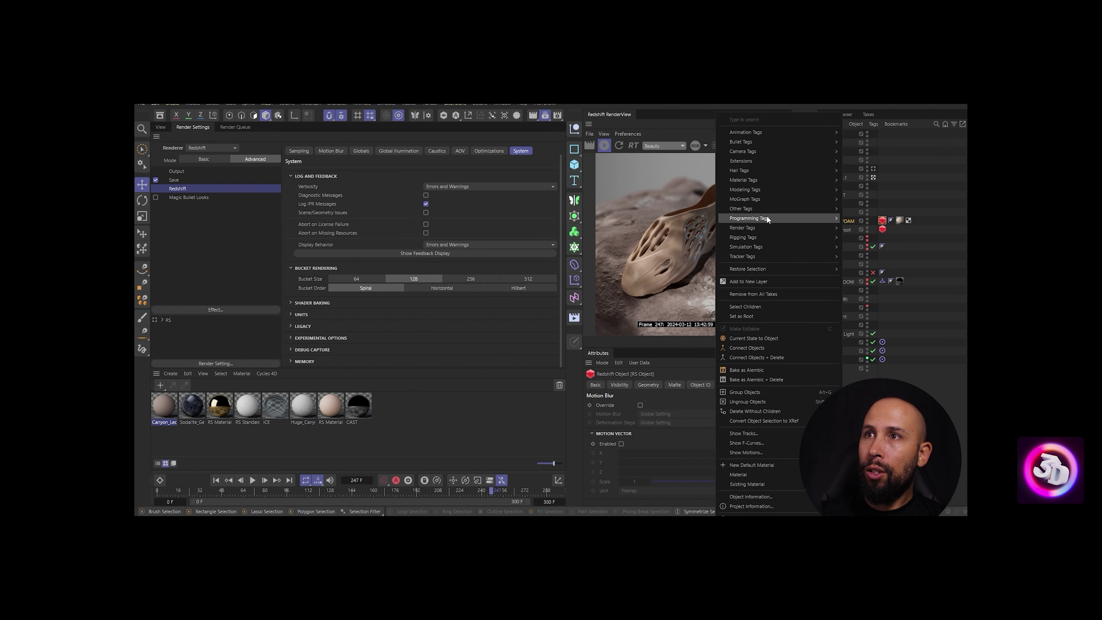
mouse_move(748, 227)
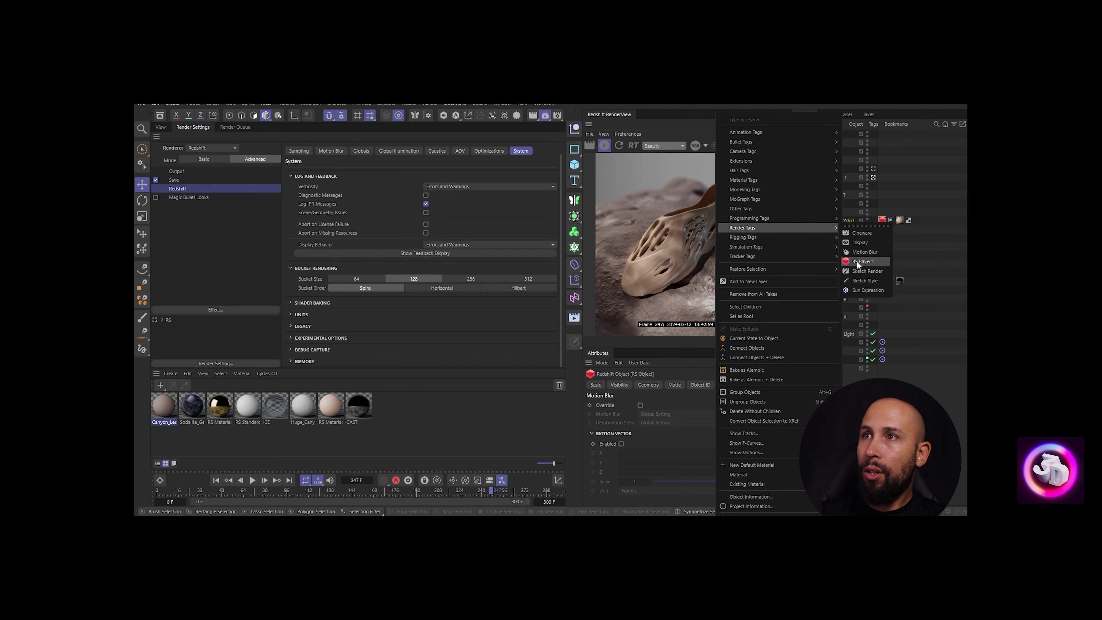
click(919, 247)
drag(672, 348, 670, 284)
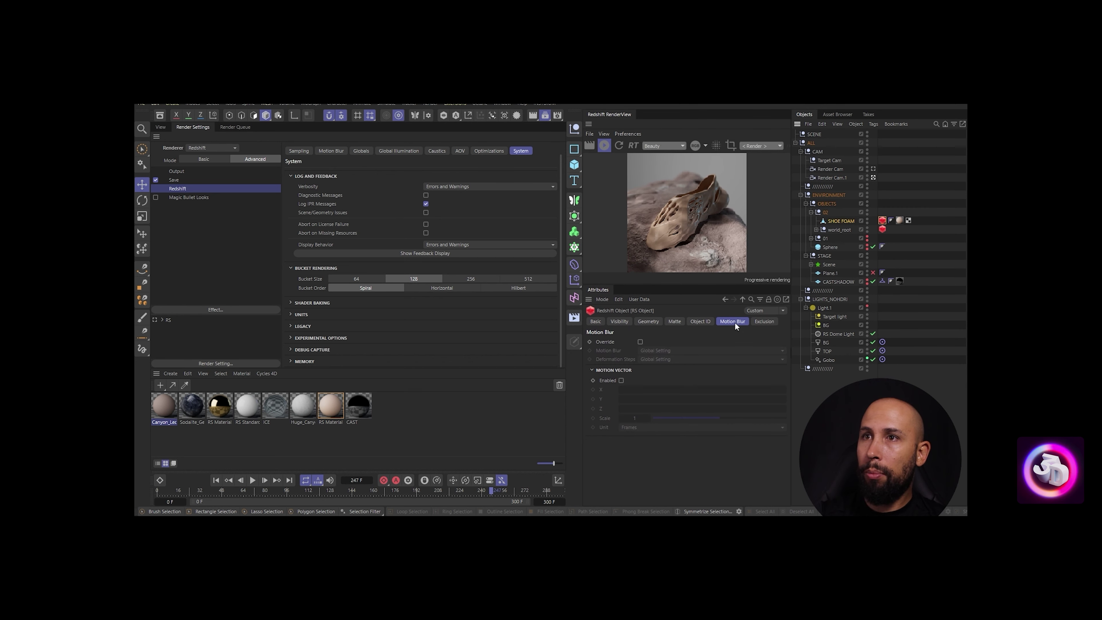
Enable the Motion Blur override on the shoe's RS Object tag, try Transformation, and set the motion blur mode back to Global Setting
click(639, 341)
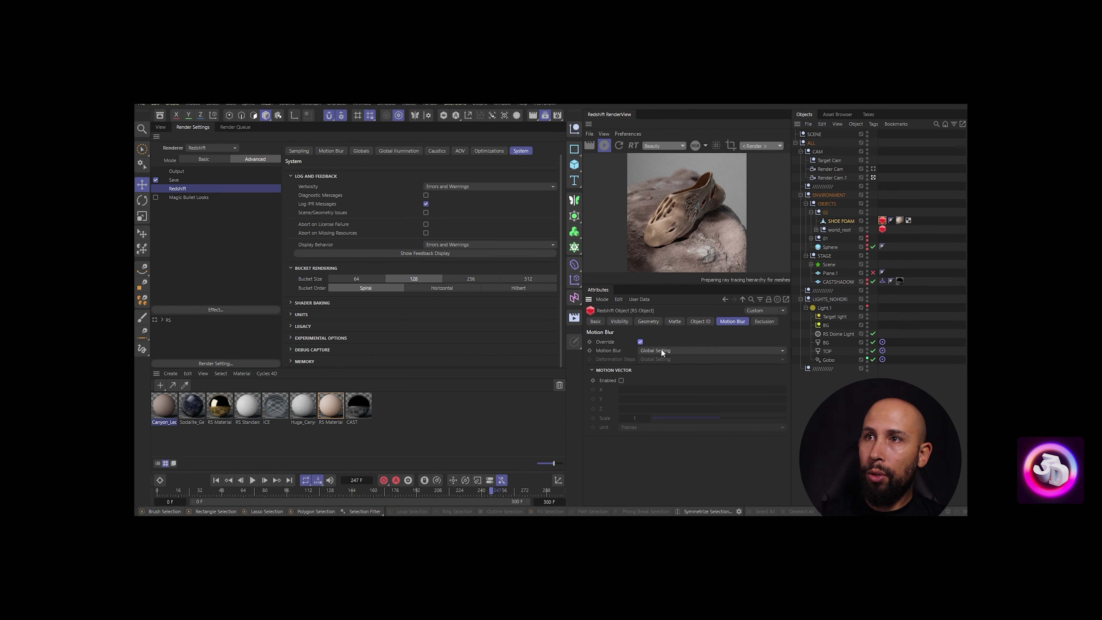
click(654, 351)
click(665, 346)
click(654, 351)
click(660, 378)
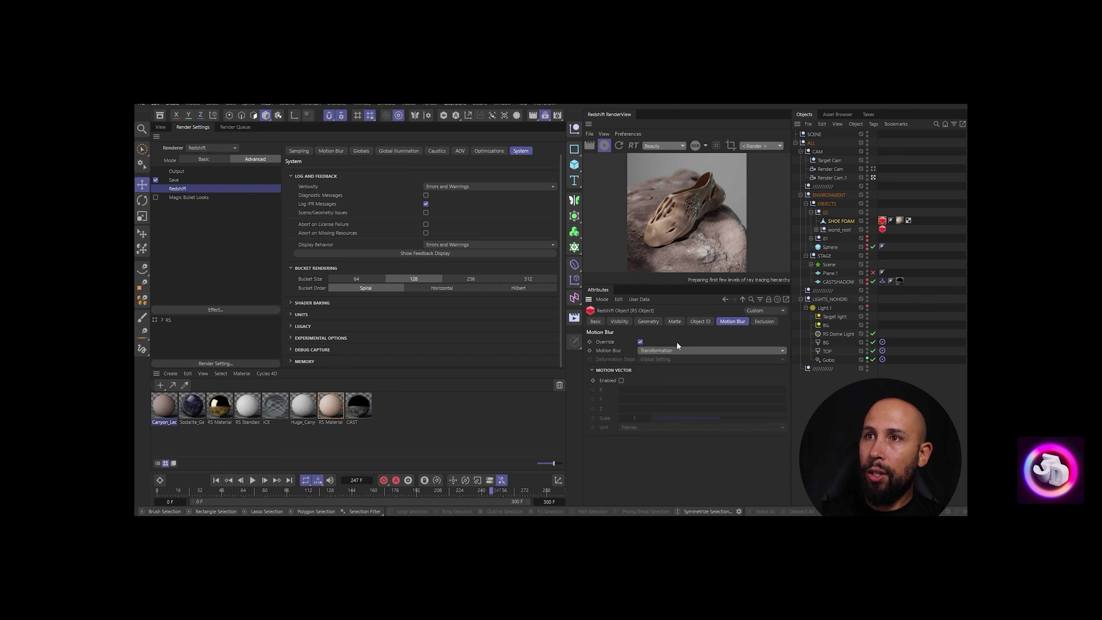
click(657, 349)
click(655, 359)
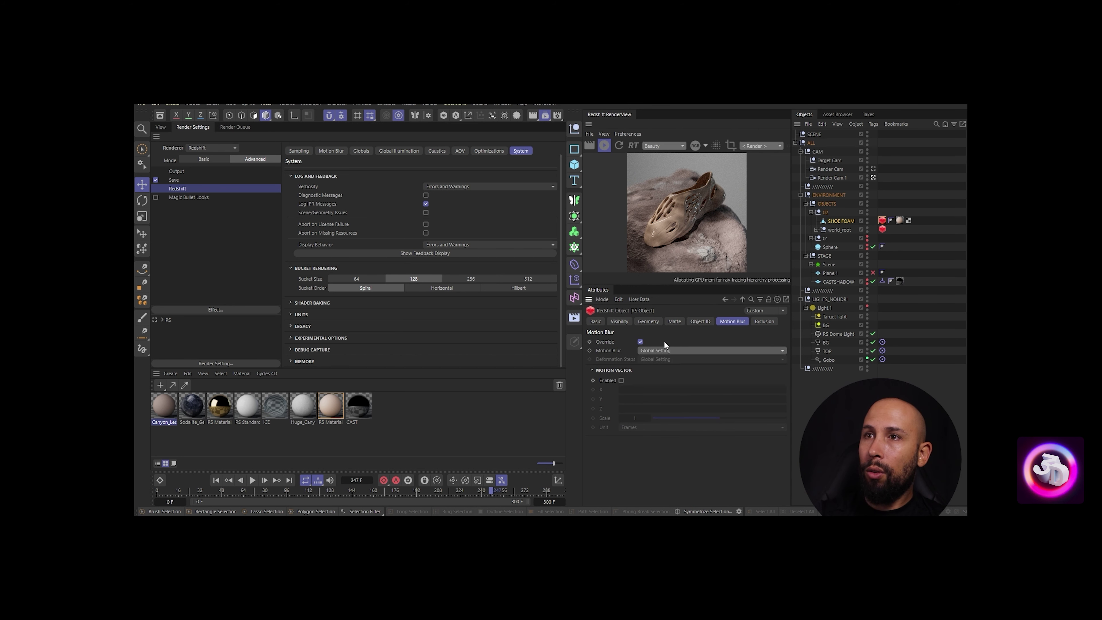
Review the tag's Object ID, Matte and Geometry settings, turning the Matte override on and off again
click(700, 321)
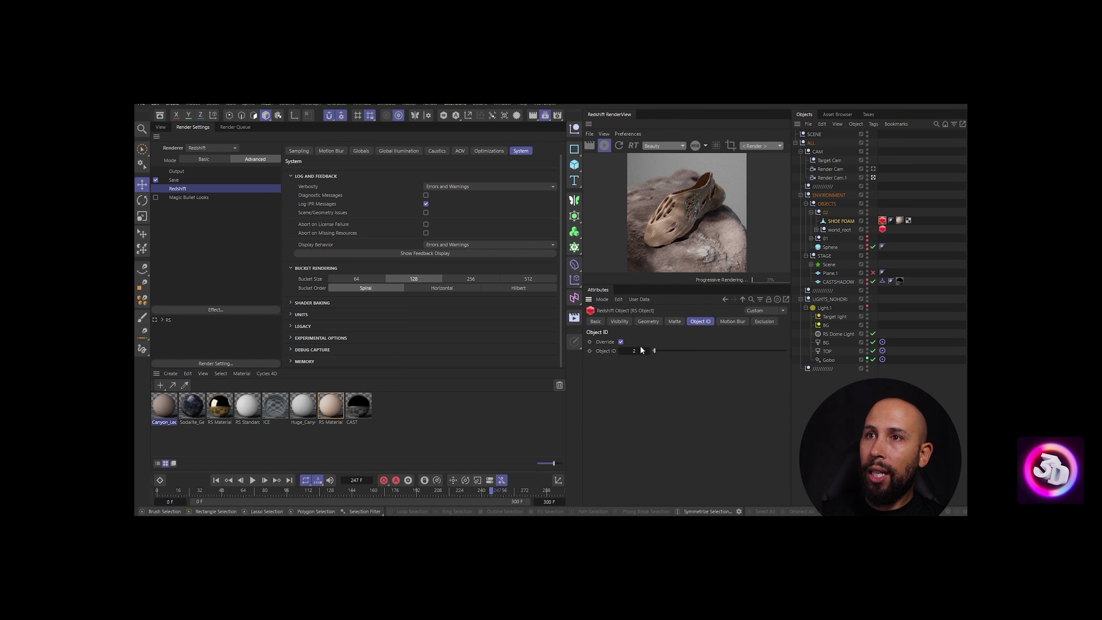
click(675, 321)
click(618, 342)
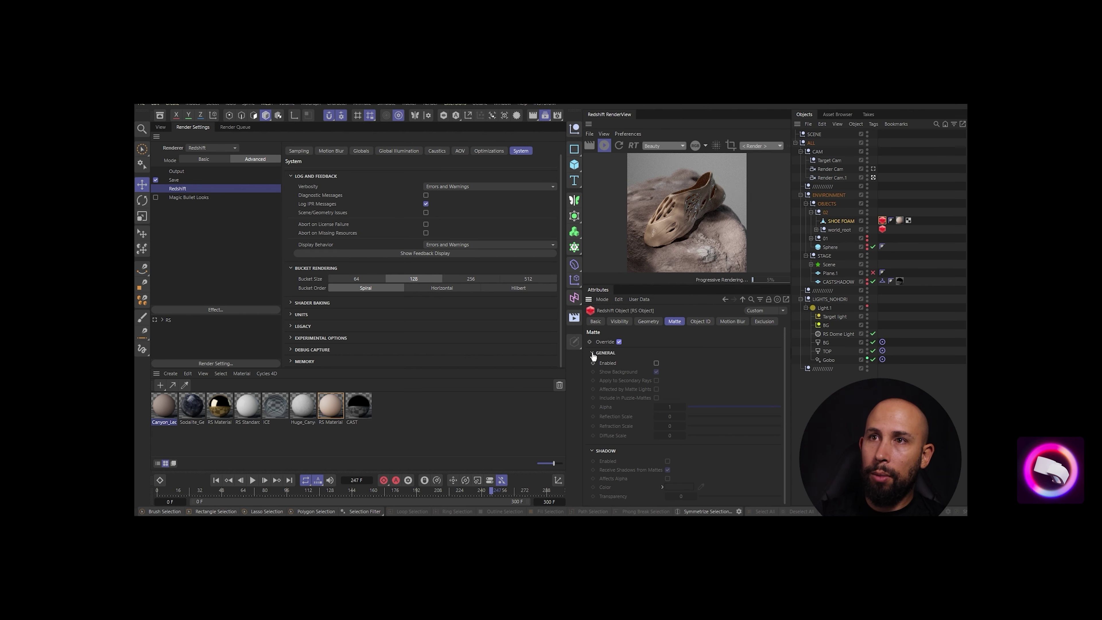
click(619, 342)
click(649, 322)
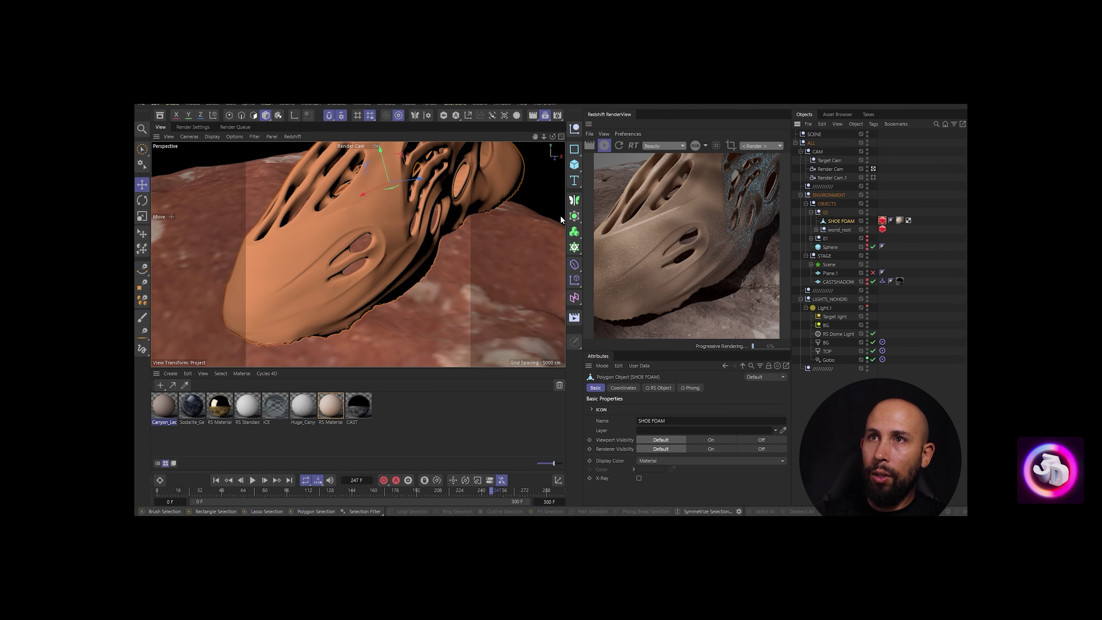
Add a Subdivision Surface as the parent of SHOE FOAM and display the viewport shading with mesh lines
click(573, 216)
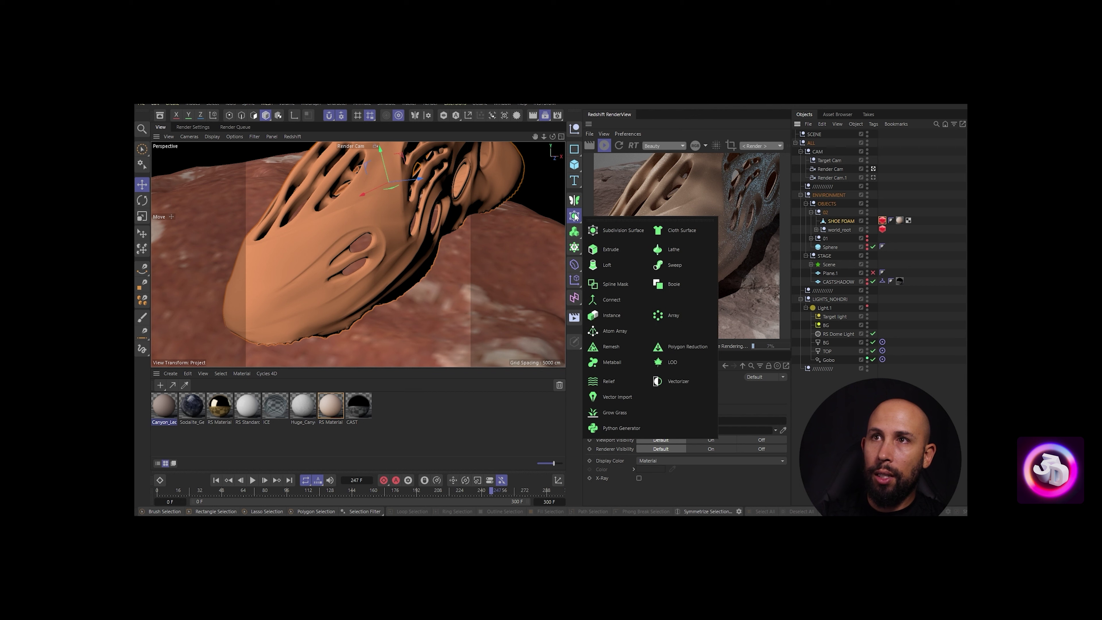
alt+click(624, 232)
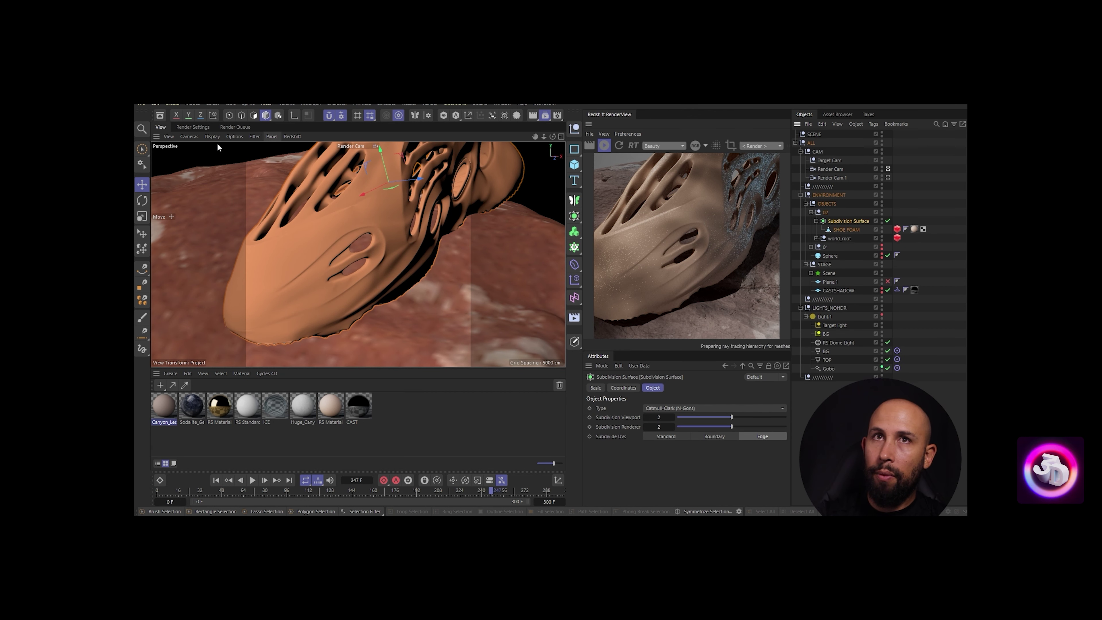
click(212, 136)
click(234, 170)
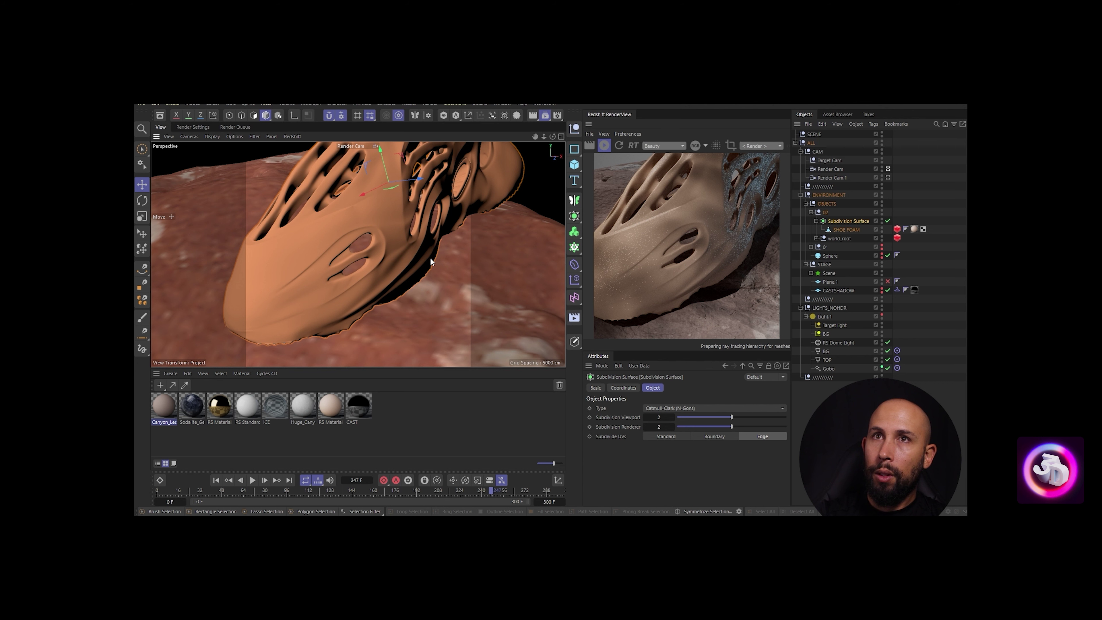
Toggle the Subdivision Surface off and on to compare mesh density, and check the tessellation settings on the shoe's RS Object tag
click(888, 221)
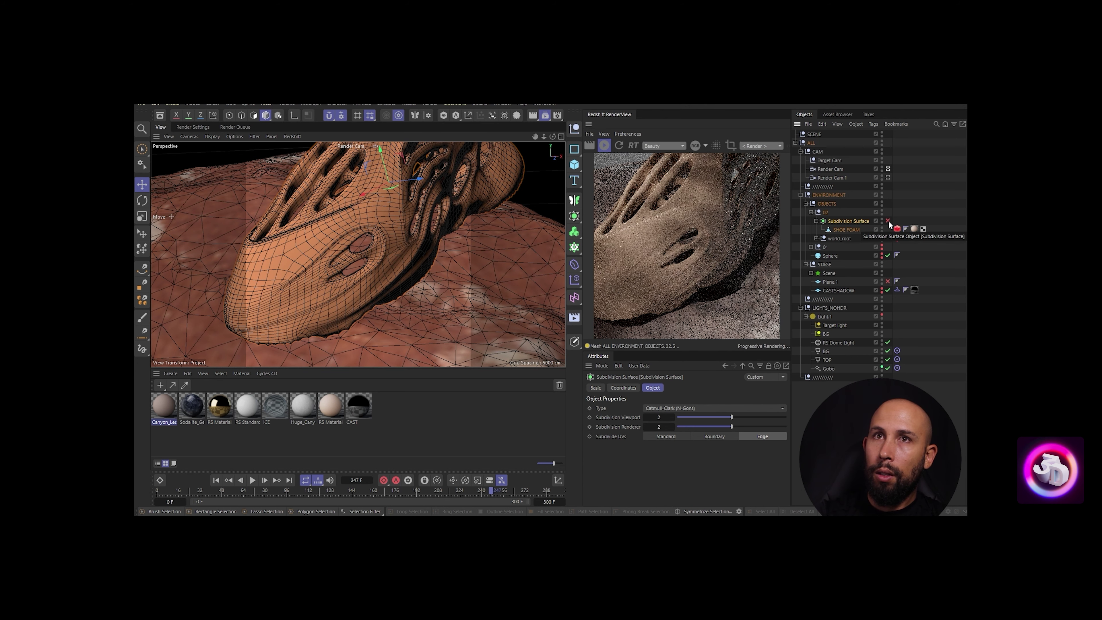
click(887, 221)
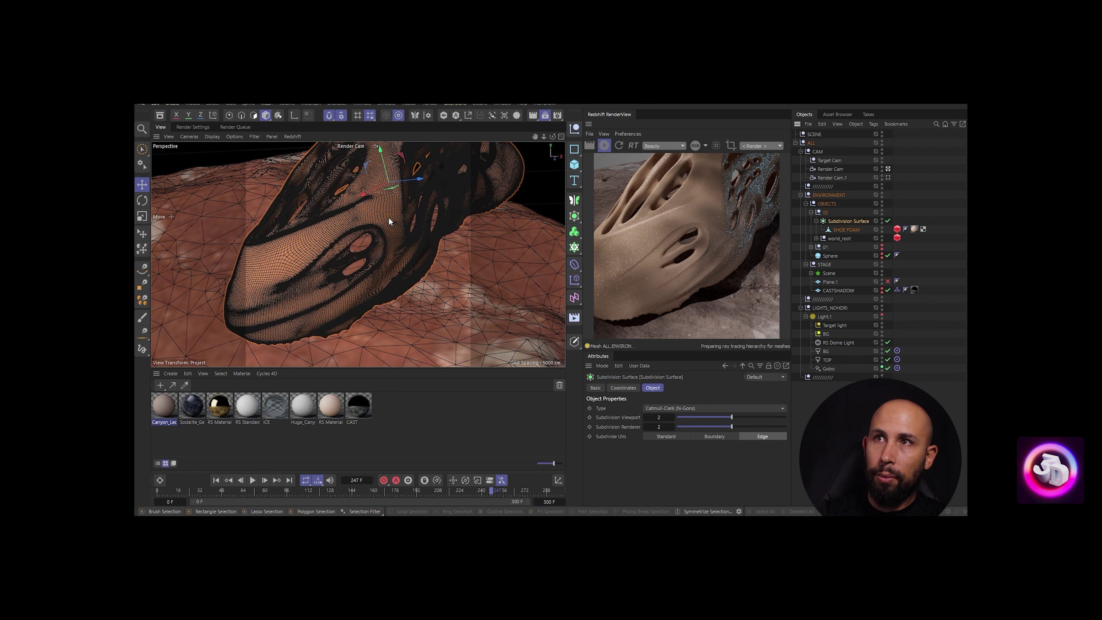
click(897, 229)
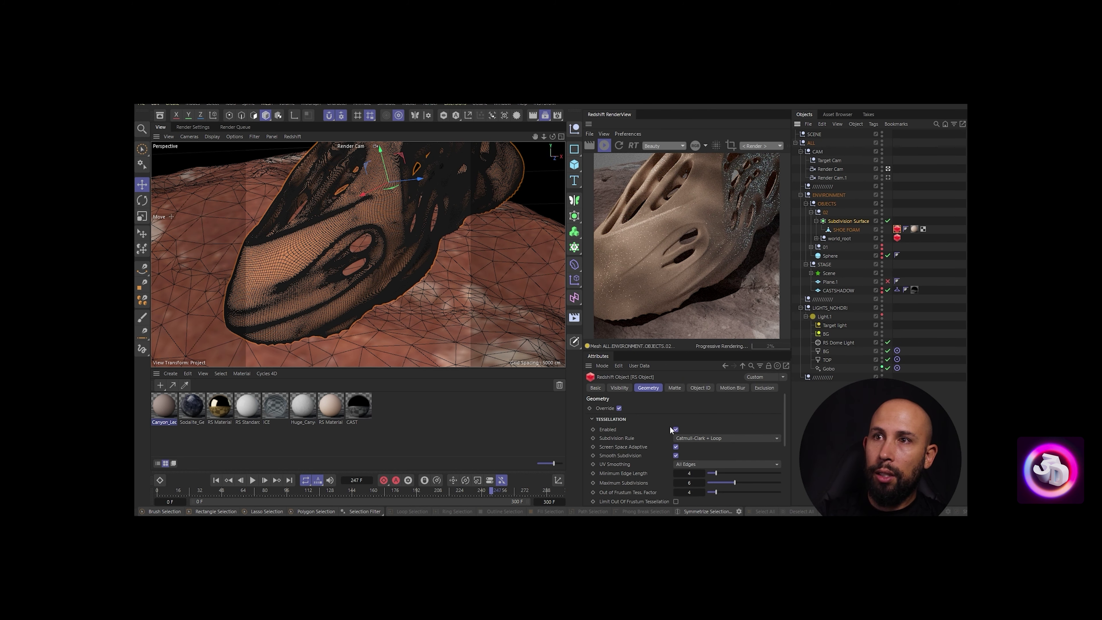
Move SHOE FOAM out of the Subdivision Surface and delete the Subdivision Surface
drag(847, 229, 837, 217)
click(838, 229)
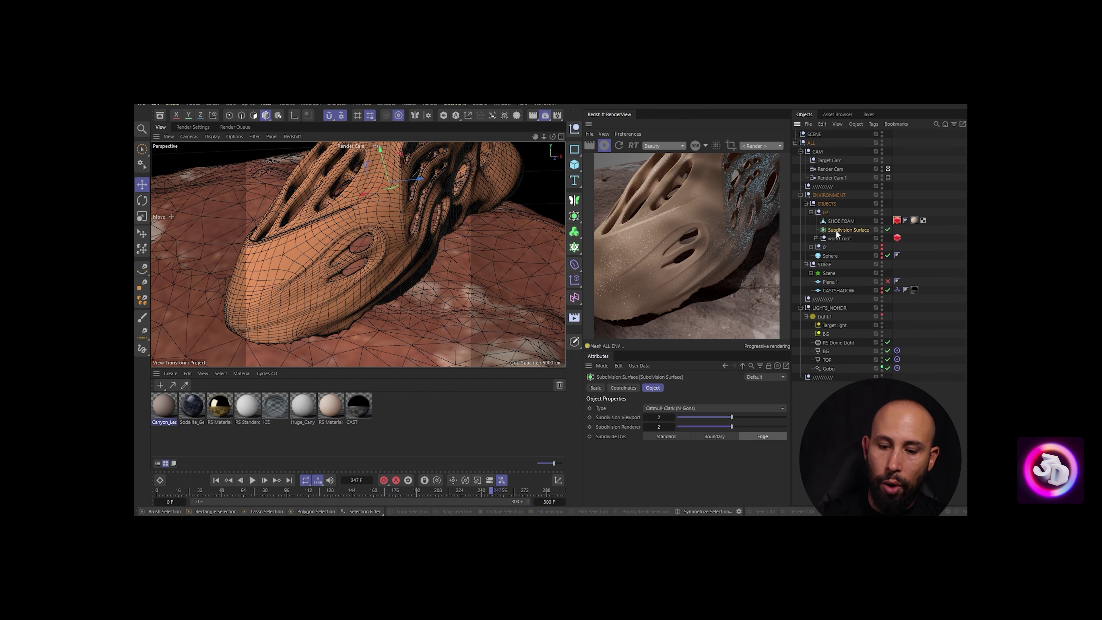
key(Delete)
Try enabling displacement in the shoe's RS Object geometry settings, and turn it off again
click(881, 220)
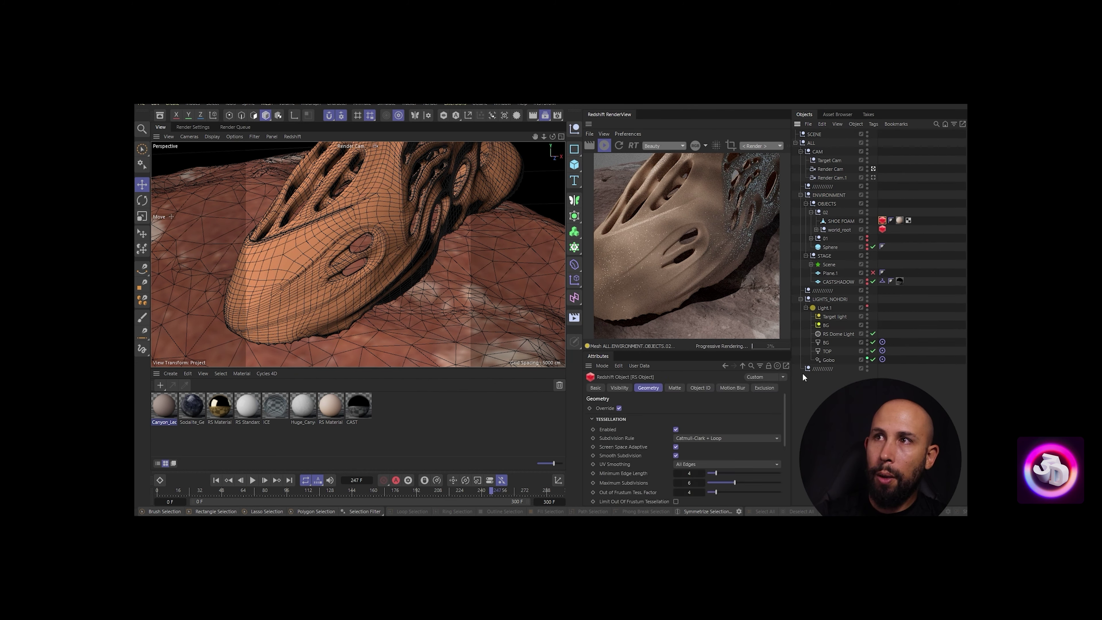
scroll(786, 447, down, 3)
drag(785, 447, 788, 466)
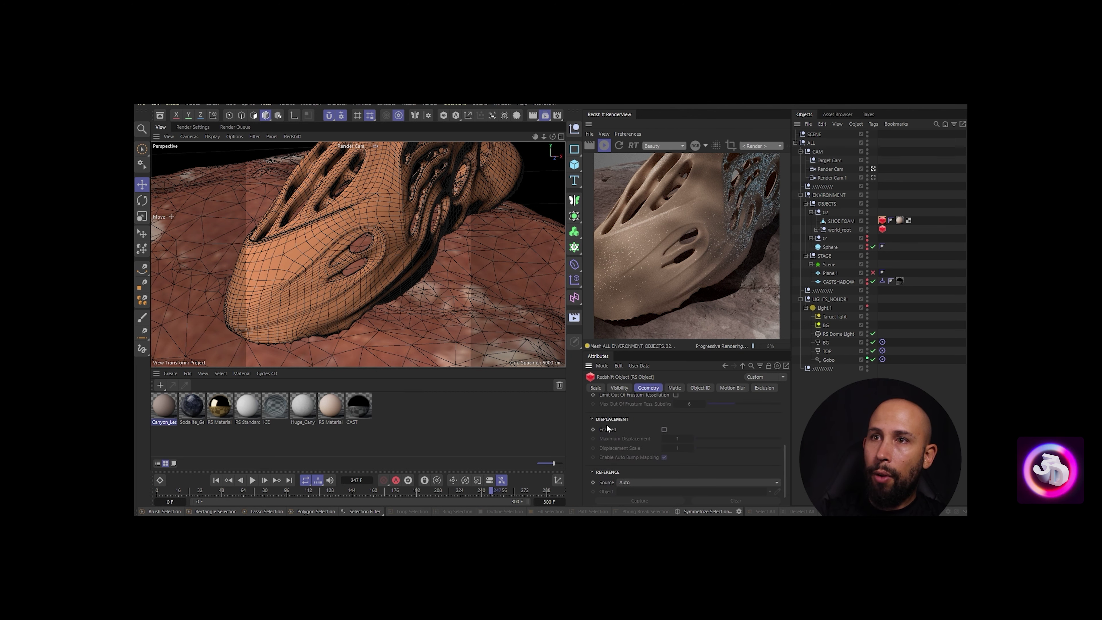
click(664, 429)
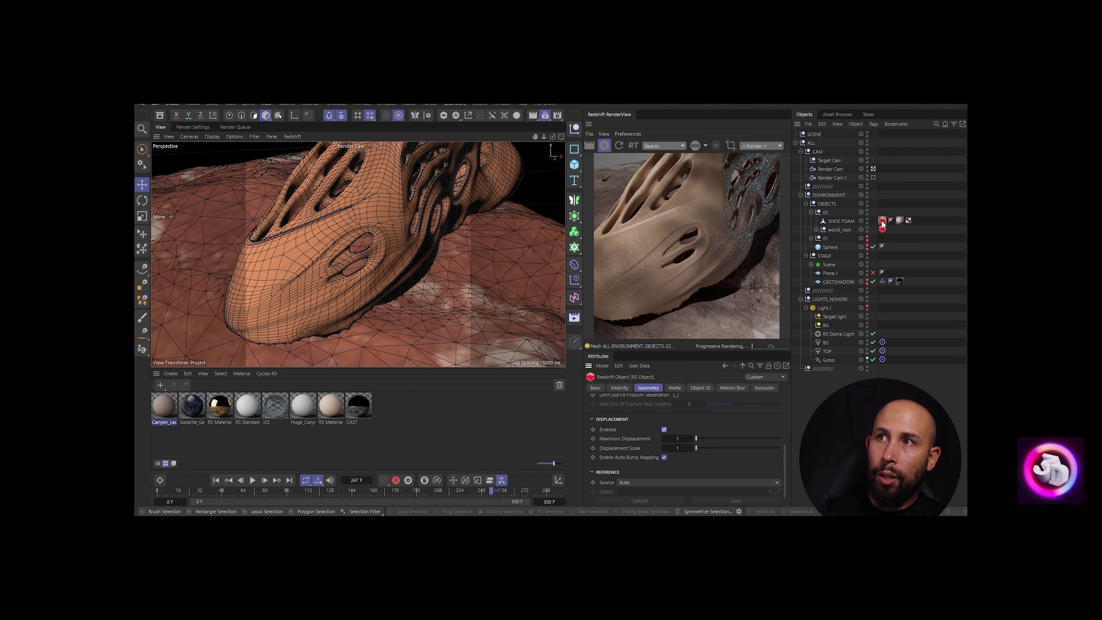
click(663, 429)
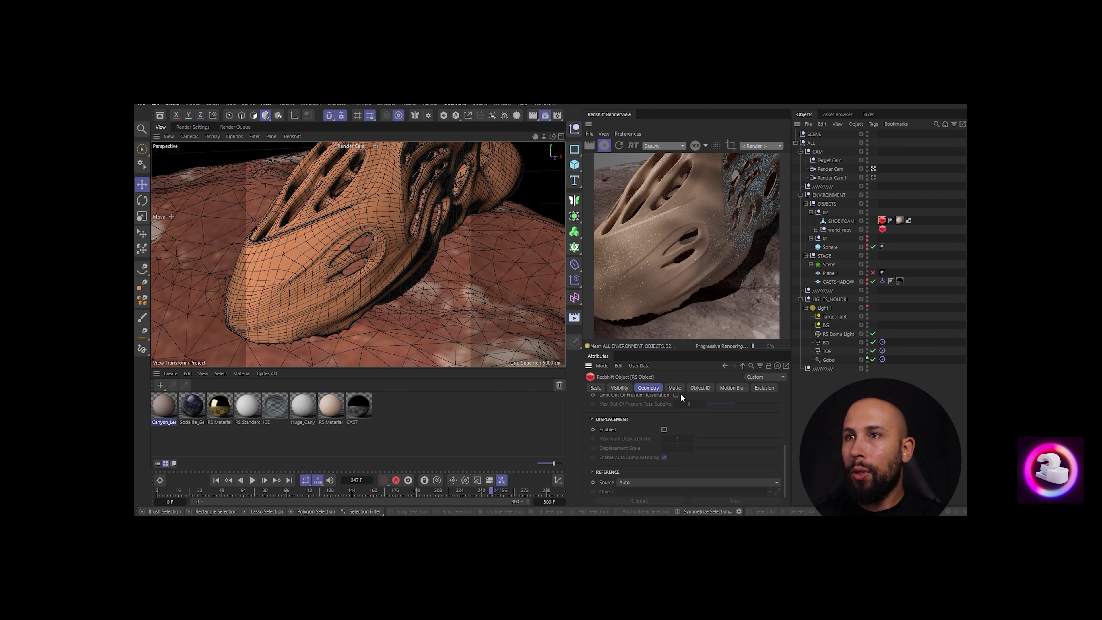
Override the shoe tag's visibility settings and toggle Casts Shadows off and on, switching to Render Cam.1 for a second comparison
click(619, 388)
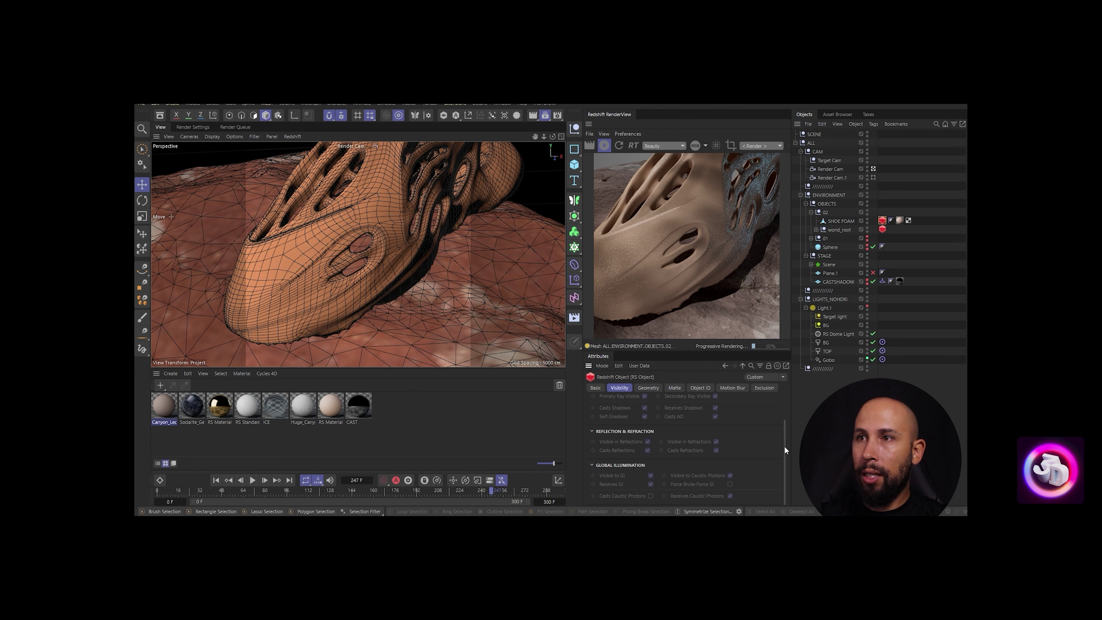
click(619, 408)
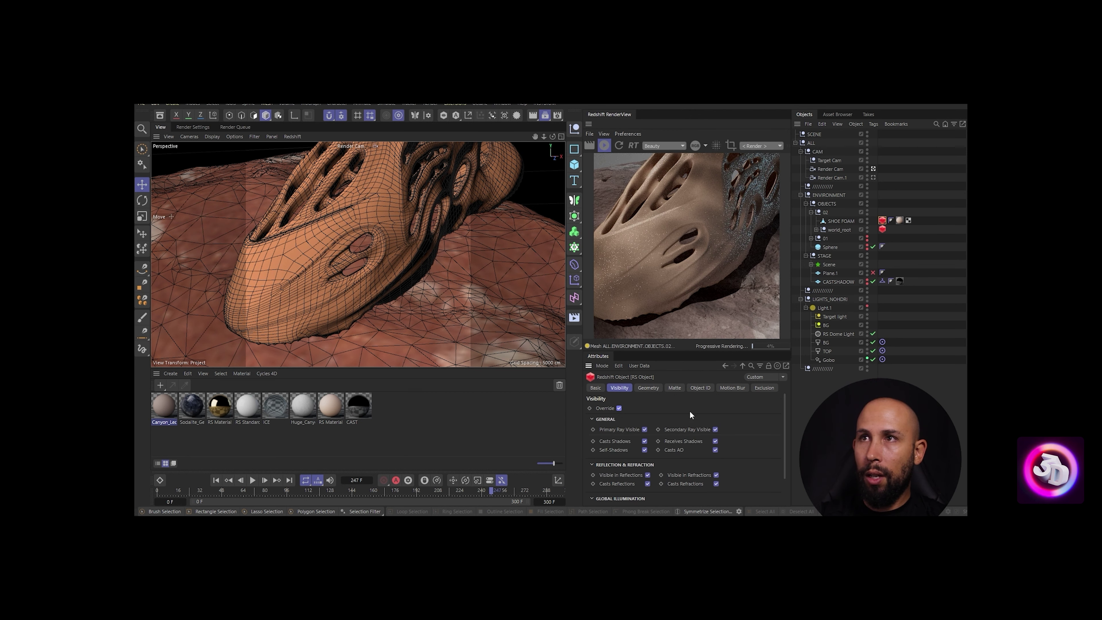
click(644, 441)
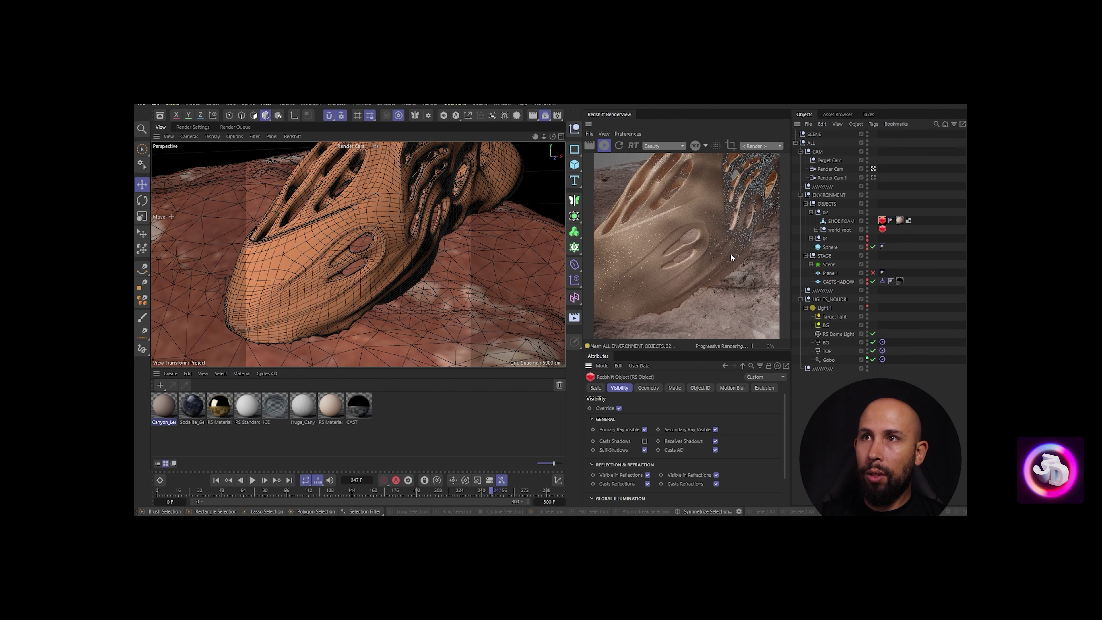
click(645, 441)
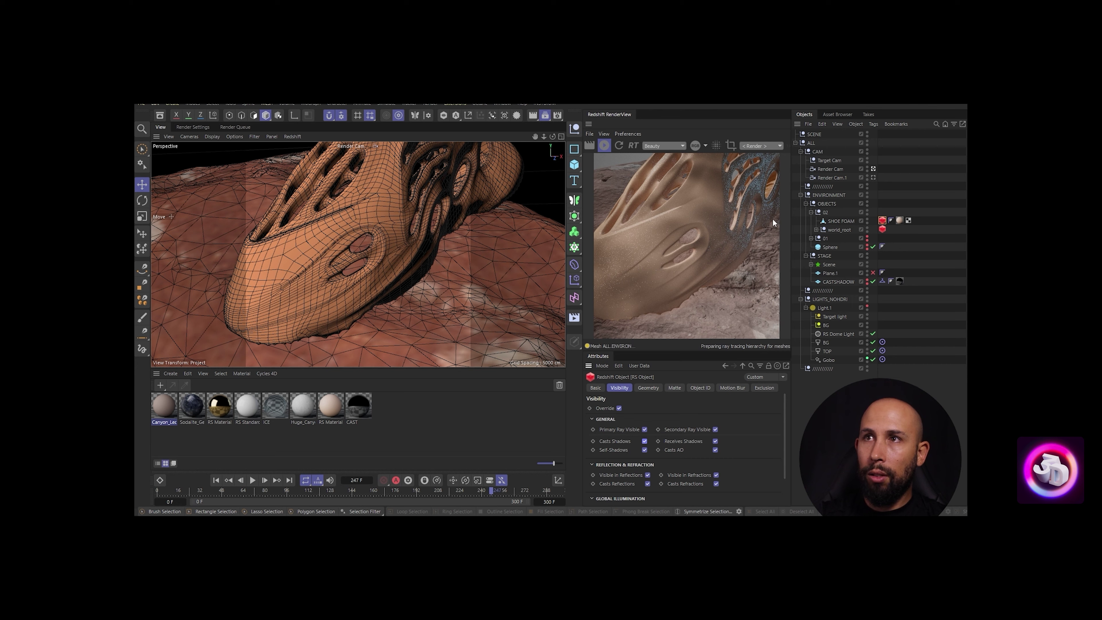
click(873, 178)
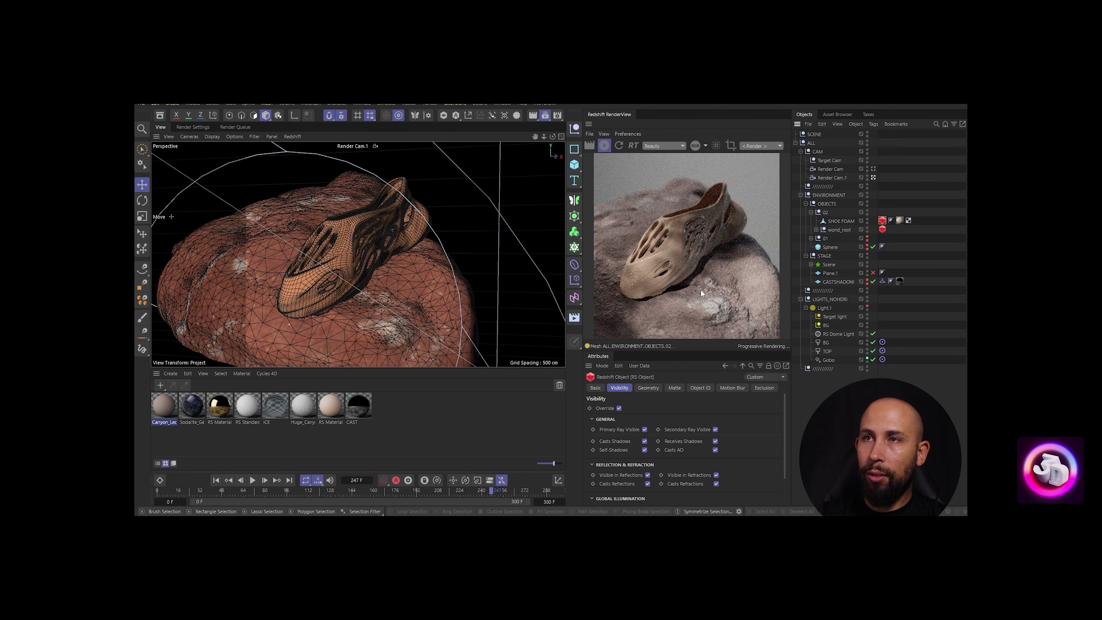
click(645, 440)
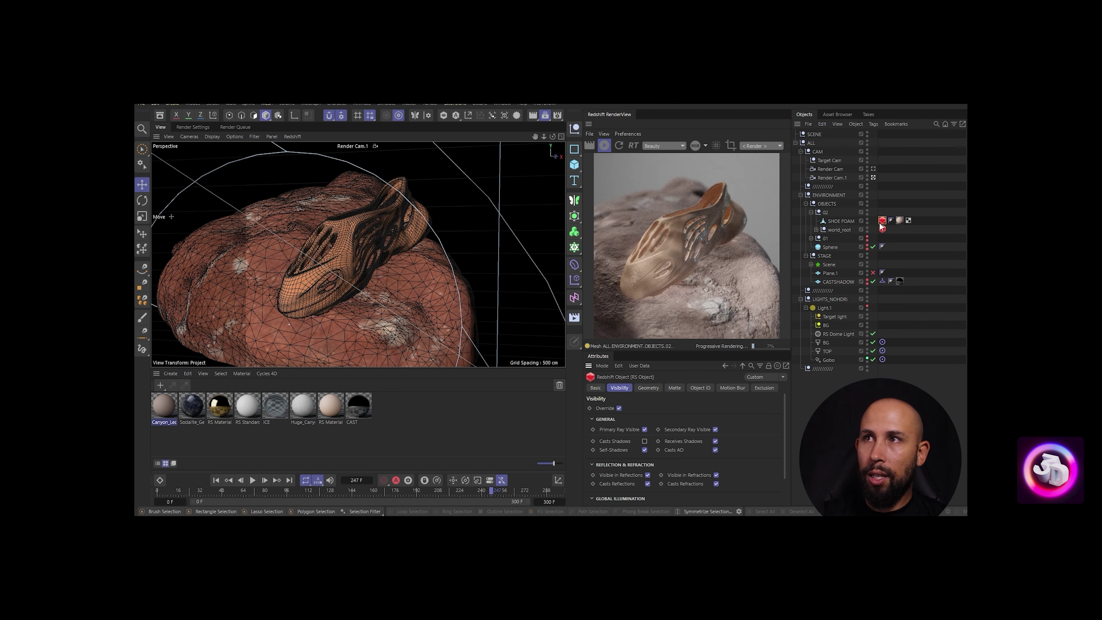
click(644, 441)
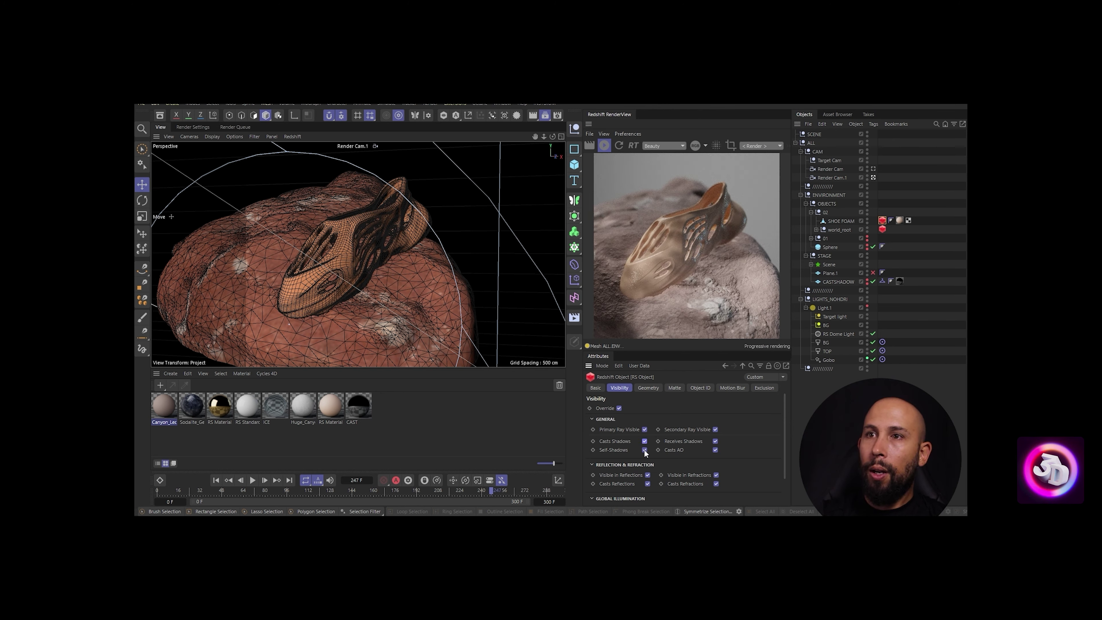
Toggle Self-Shadows and Casts AO off and on, disable the tag's Visibility override, and show its basic properties
click(644, 450)
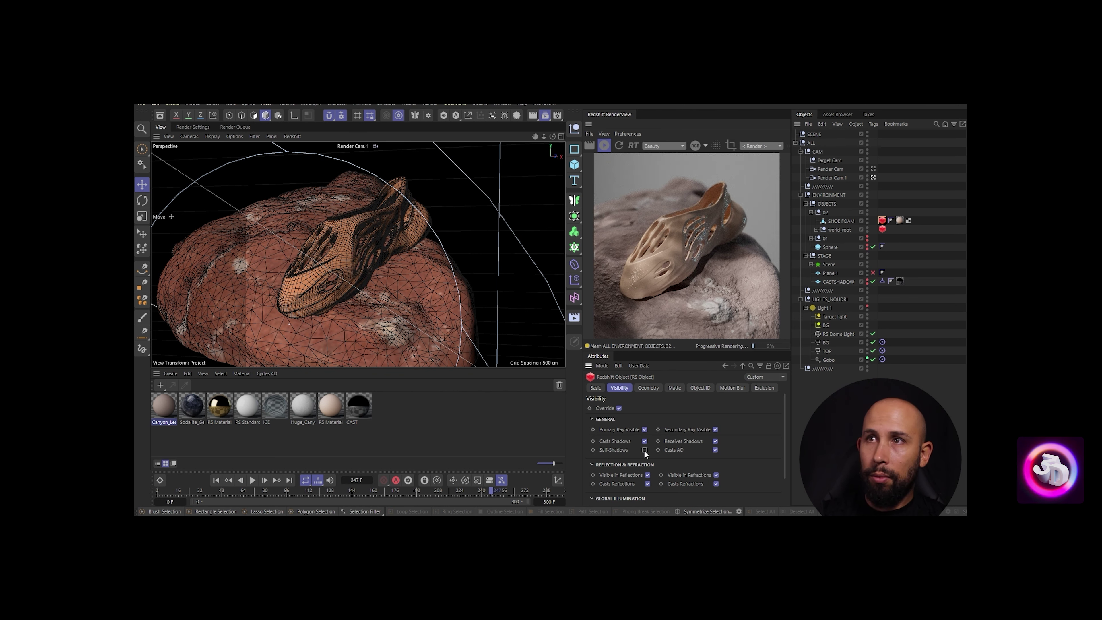
click(644, 450)
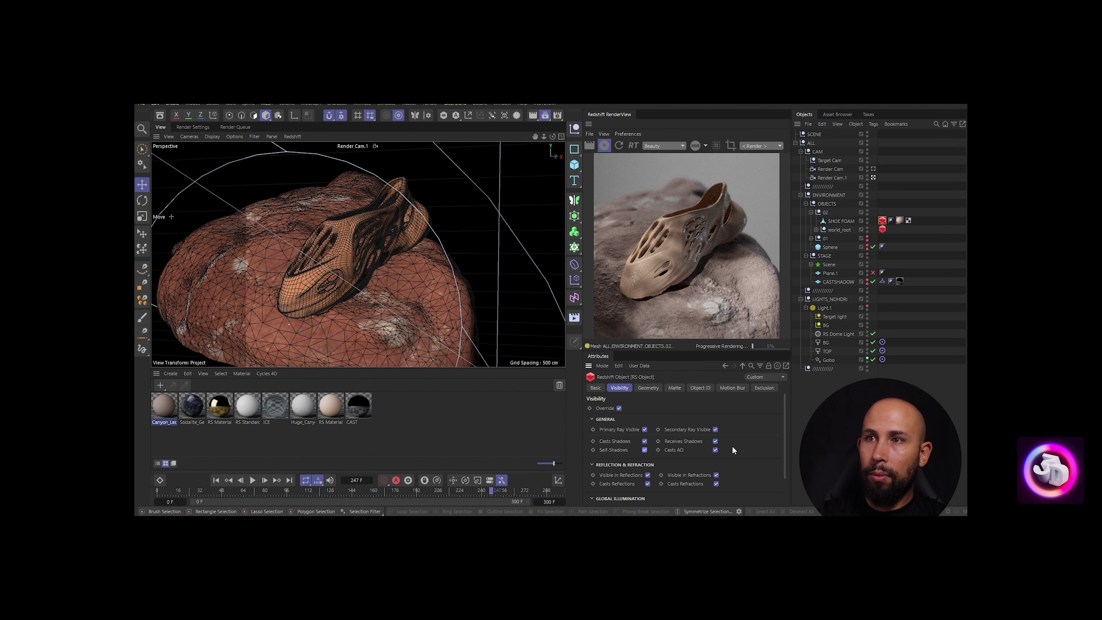
click(715, 449)
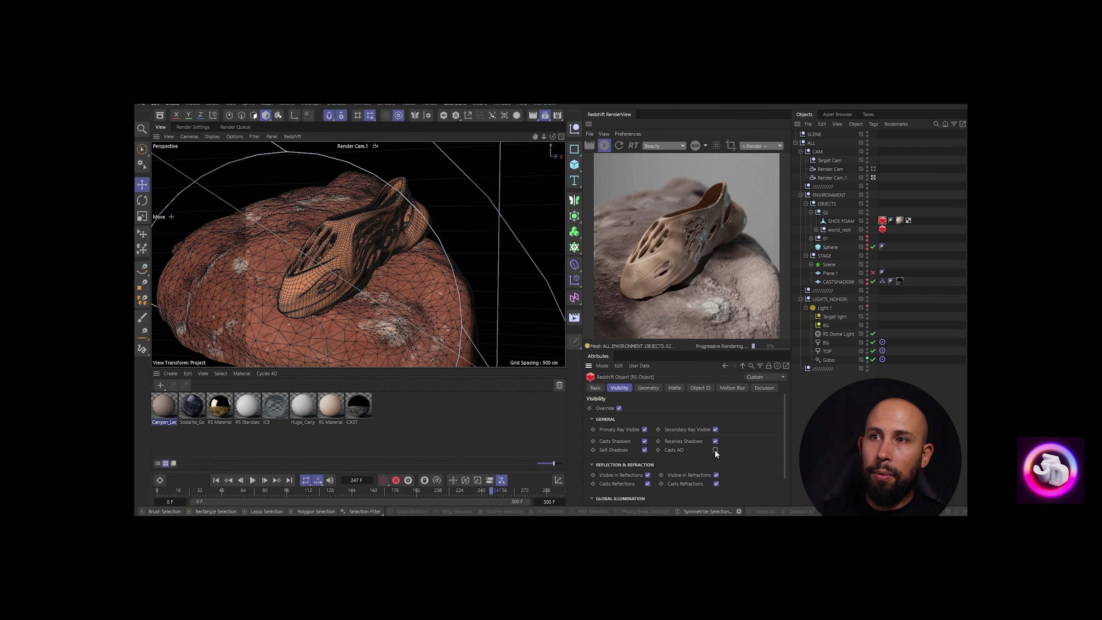
click(714, 450)
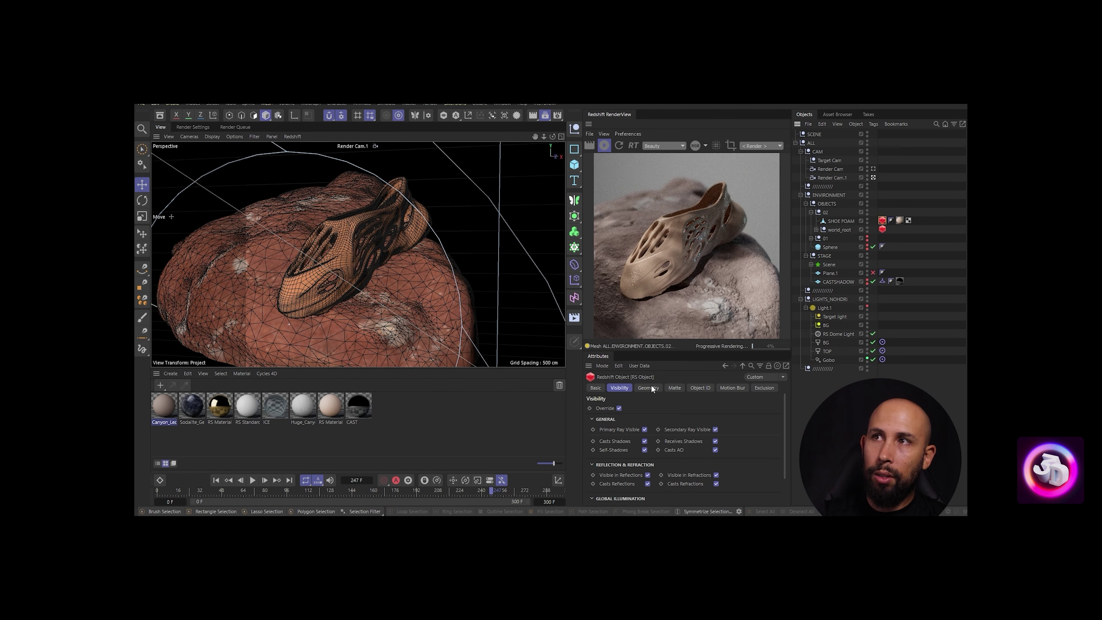
click(618, 408)
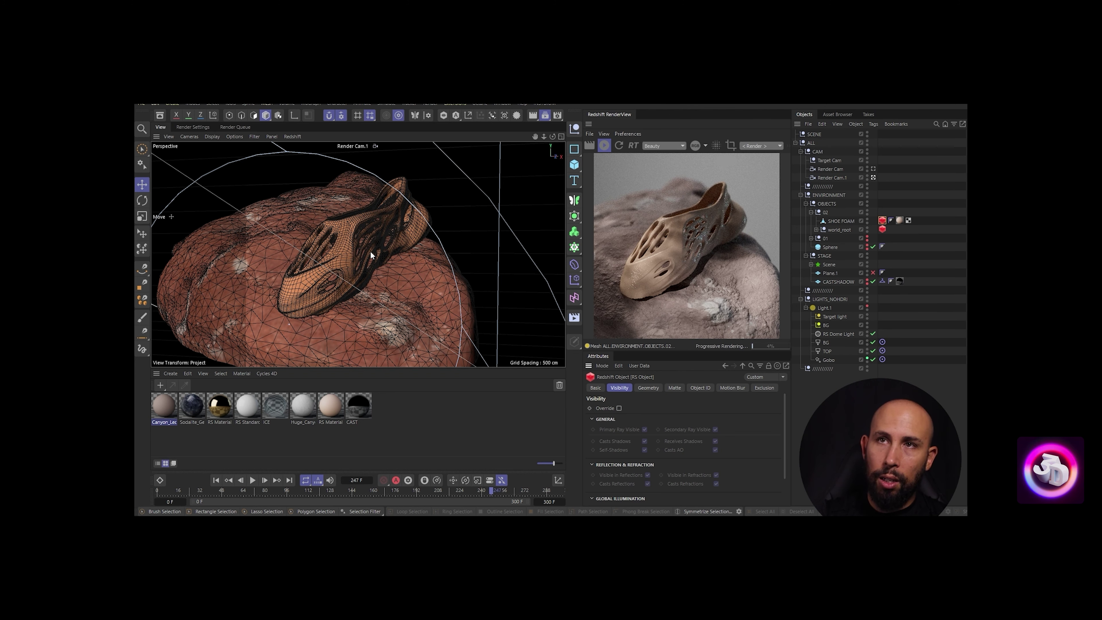
click(596, 387)
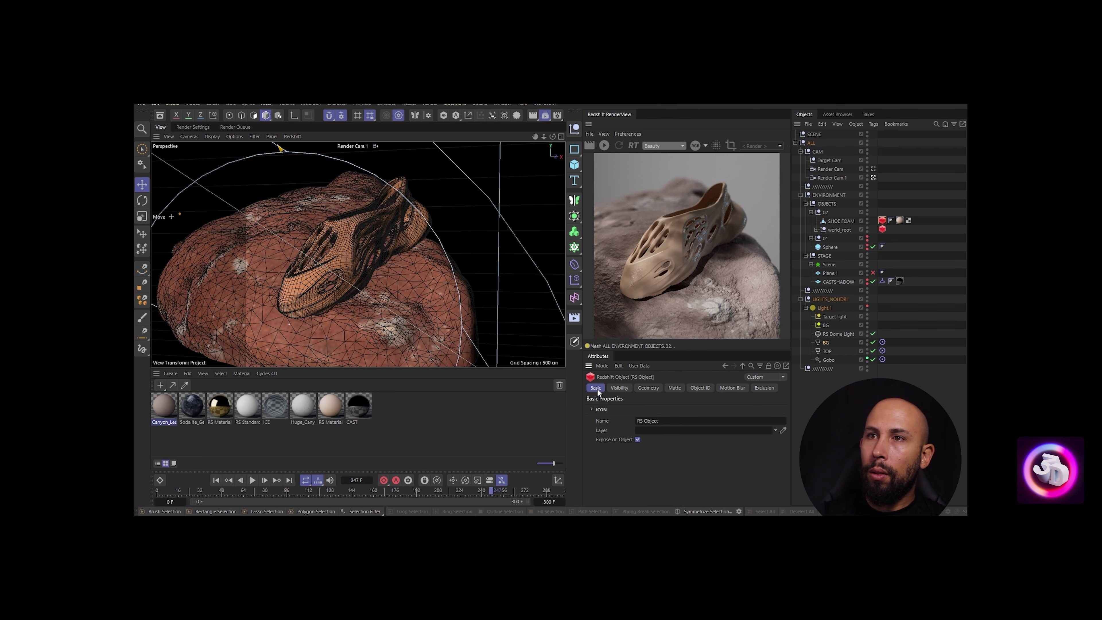
Try excluding SHOE FOAM from the TOP light through the light's Project object list, and remove it from the list again
click(765, 392)
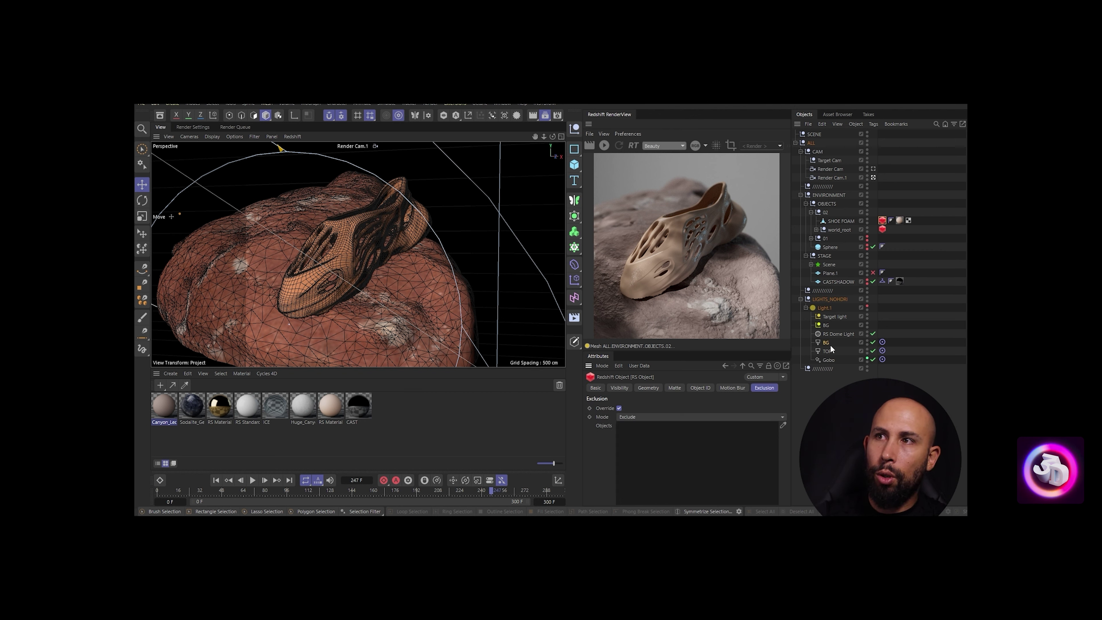
click(823, 341)
key(ctrl+z)
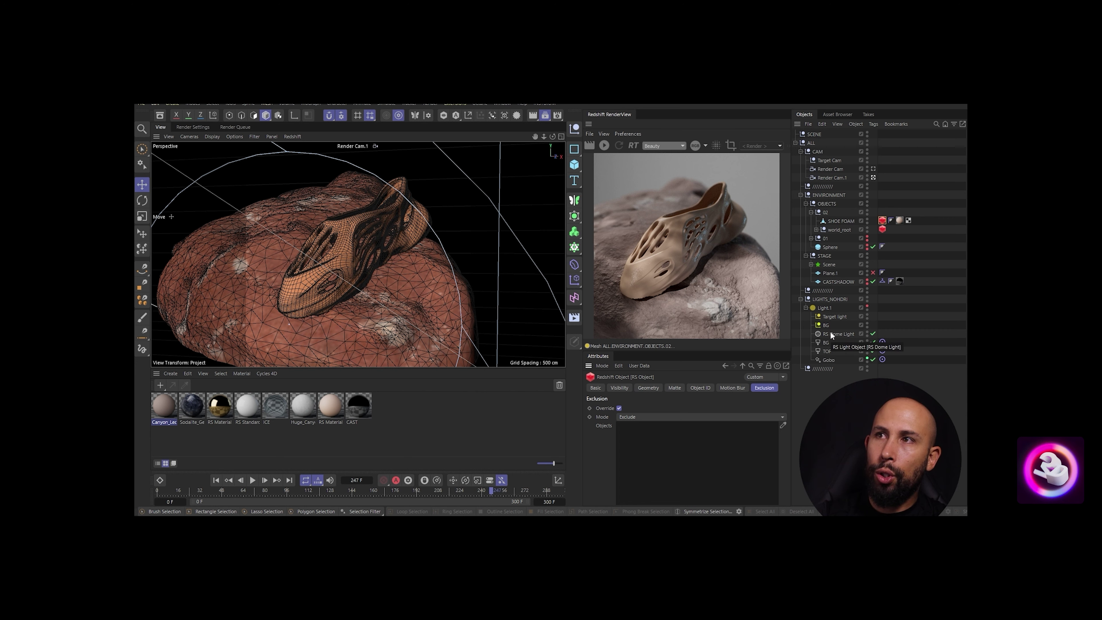
click(827, 350)
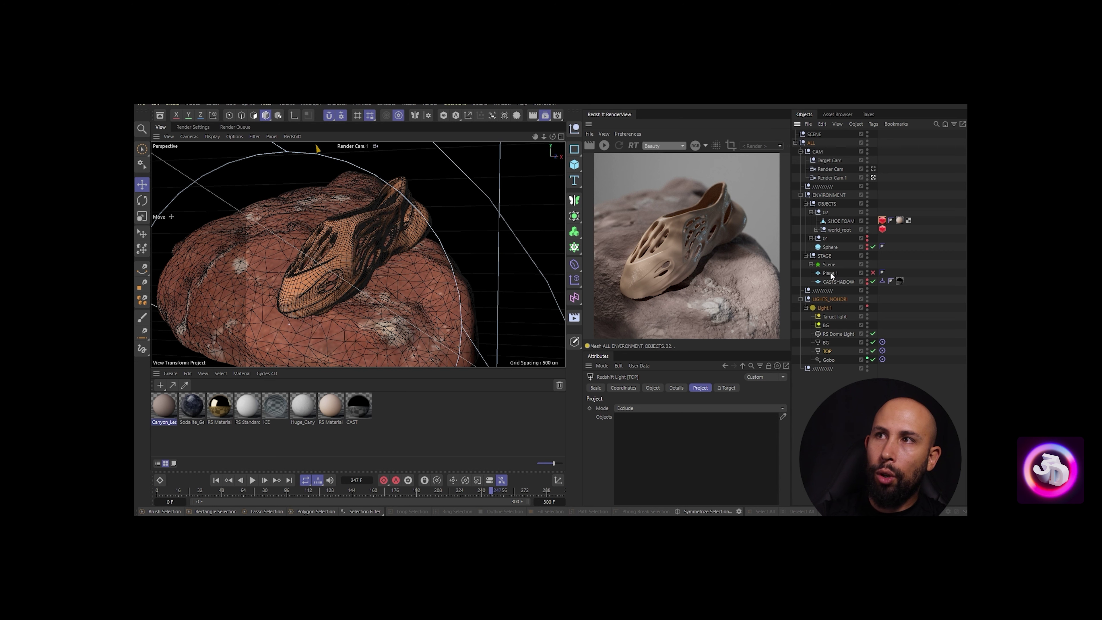
click(839, 221)
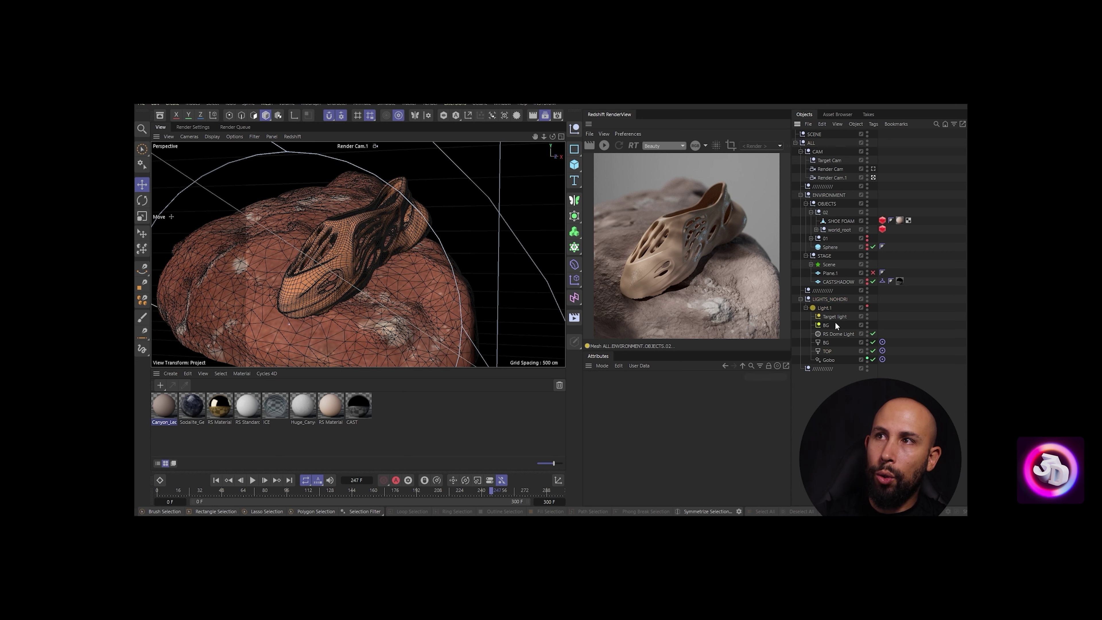
click(827, 350)
drag(844, 220, 670, 434)
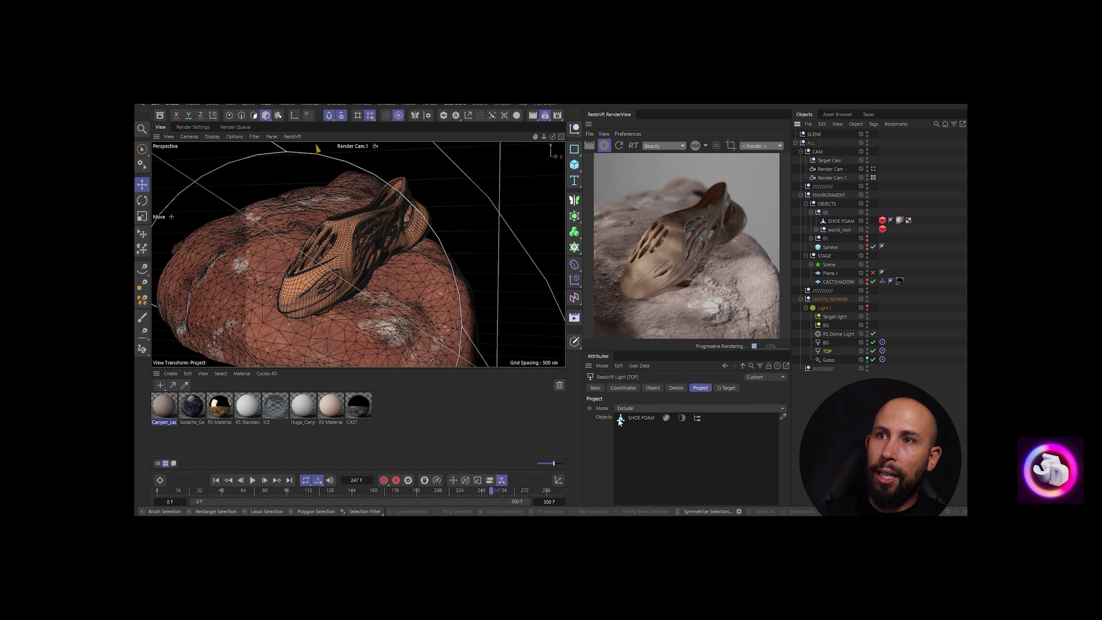
click(636, 416)
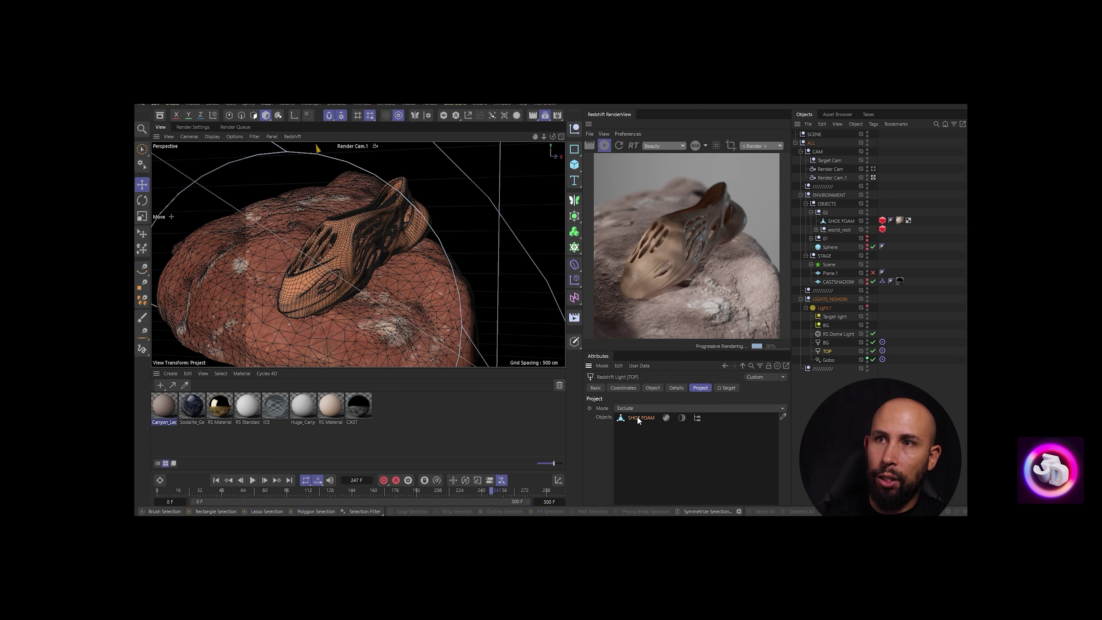
key(Delete)
Remove the light from the exclusion list of SHOE FOAM's RS Object tag and disable the tag's Exclusion override
click(882, 220)
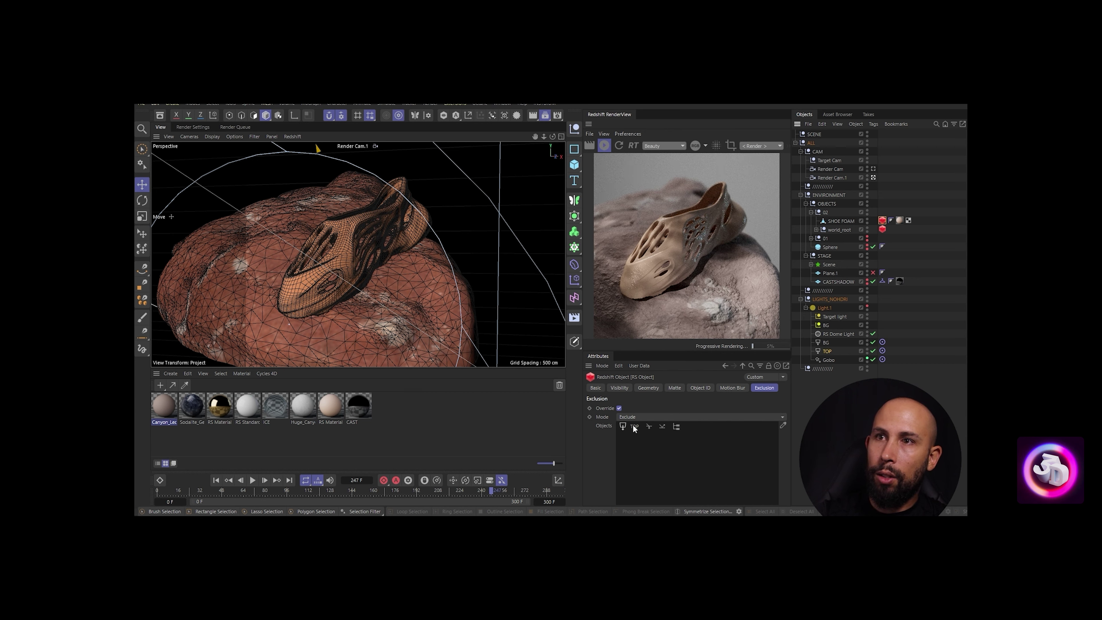
click(632, 426)
key(Delete)
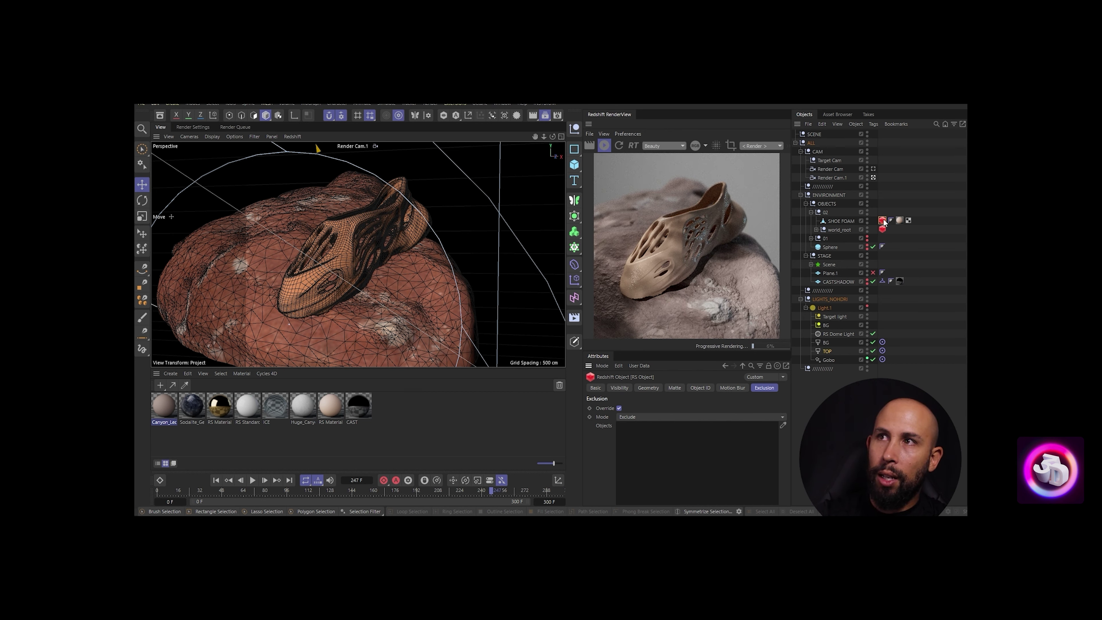
click(619, 408)
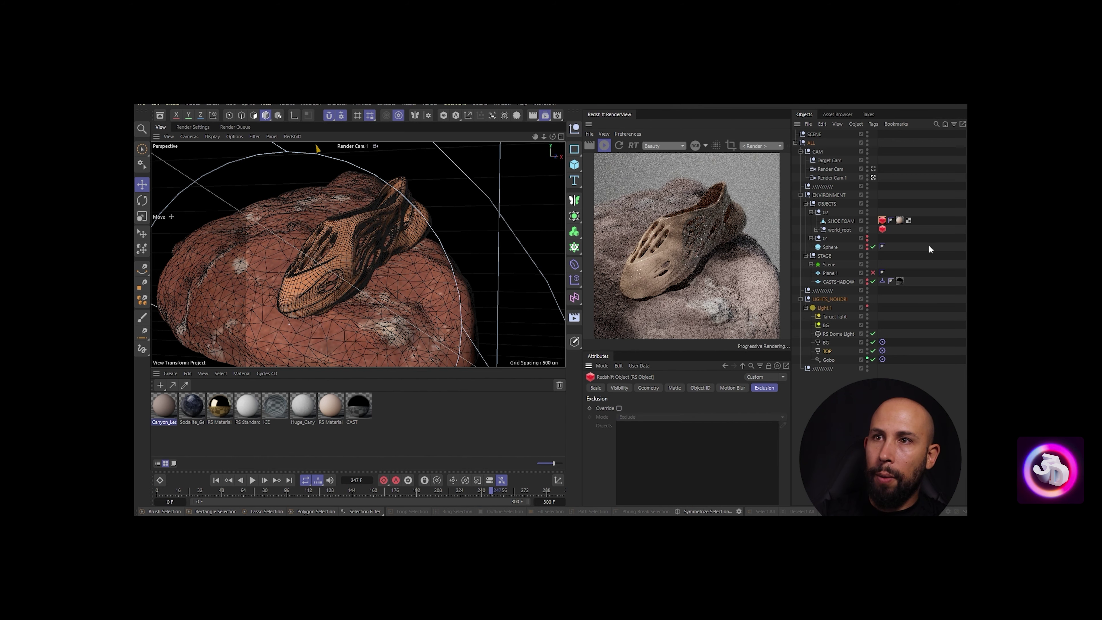
click(929, 245)
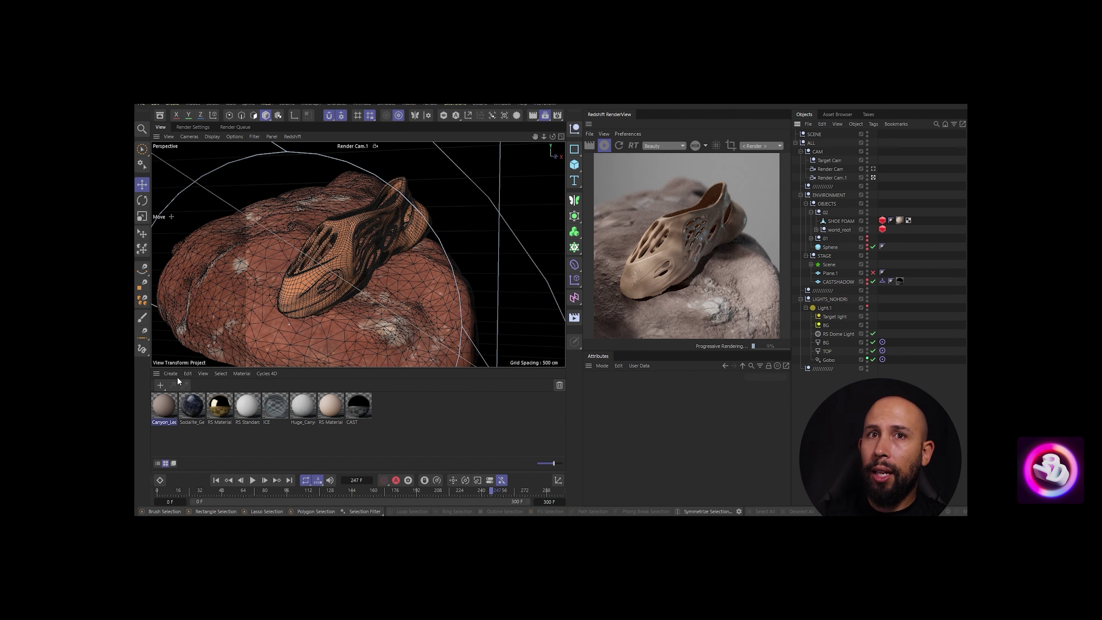
click(170, 373)
mouse_move(187, 400)
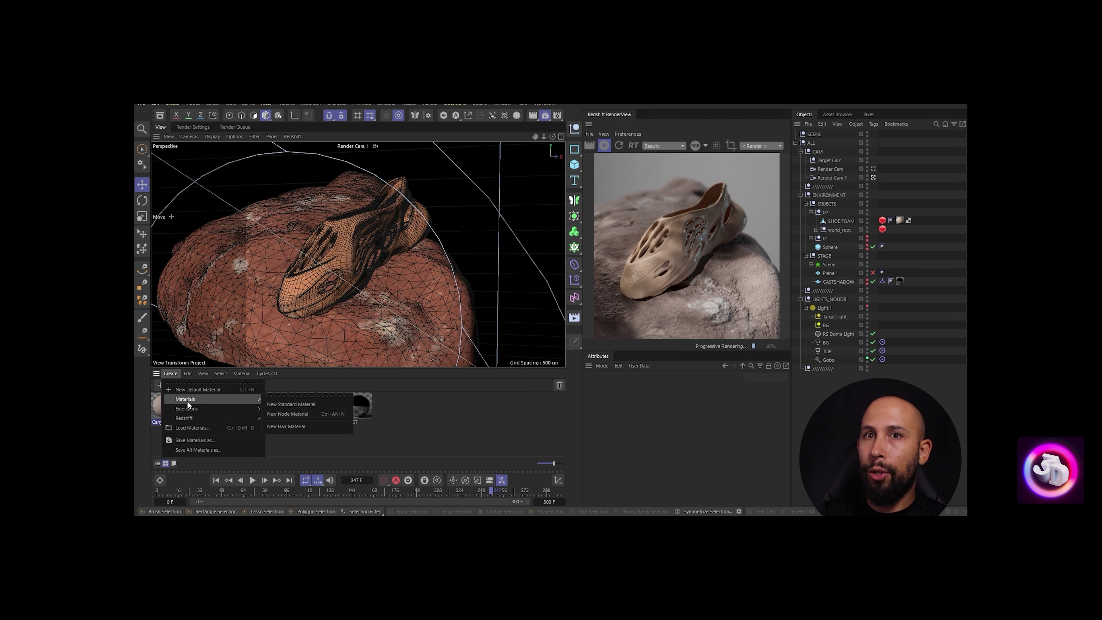
mouse_move(283, 419)
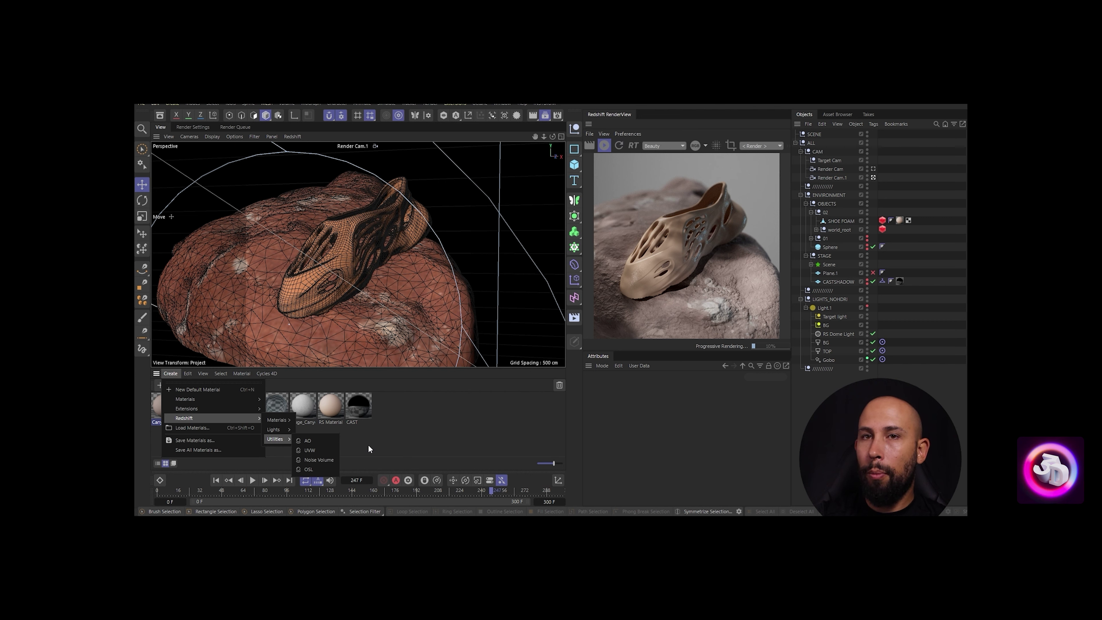
key(Escape)
key(Escape)
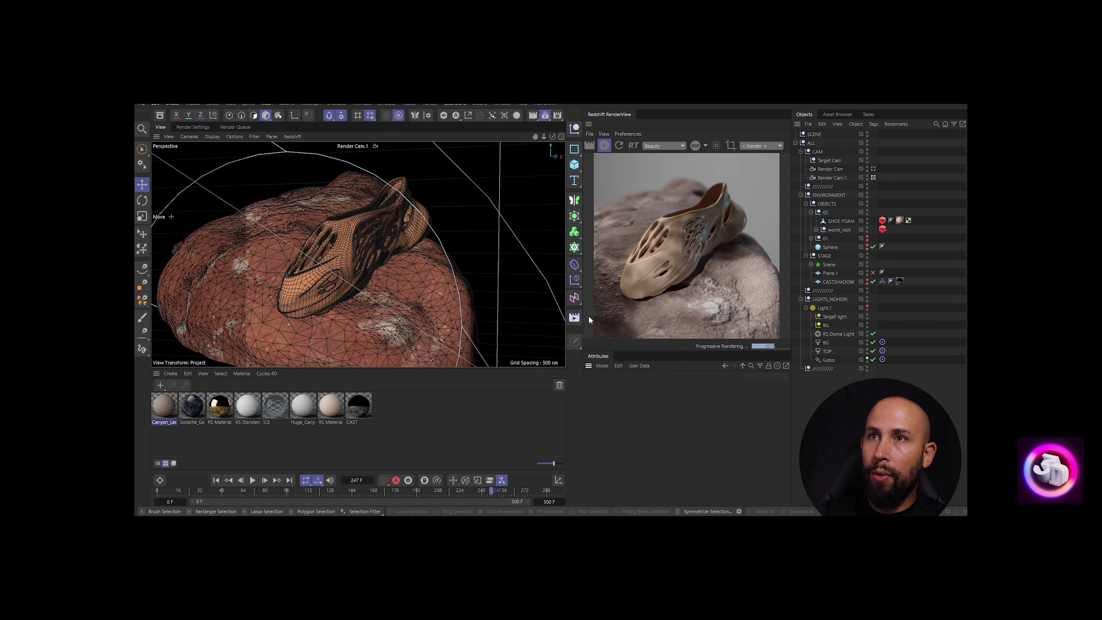
Enlarge the Redshift RenderView in width and height, and refresh the interactive render
drag(583, 327, 314, 311)
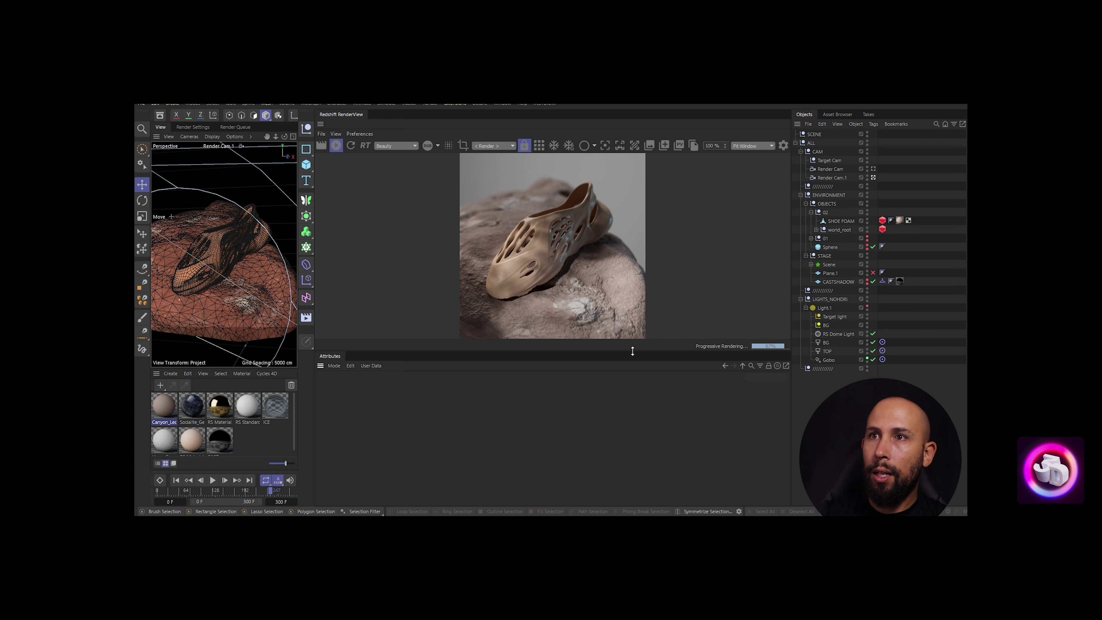
drag(631, 354, 625, 408)
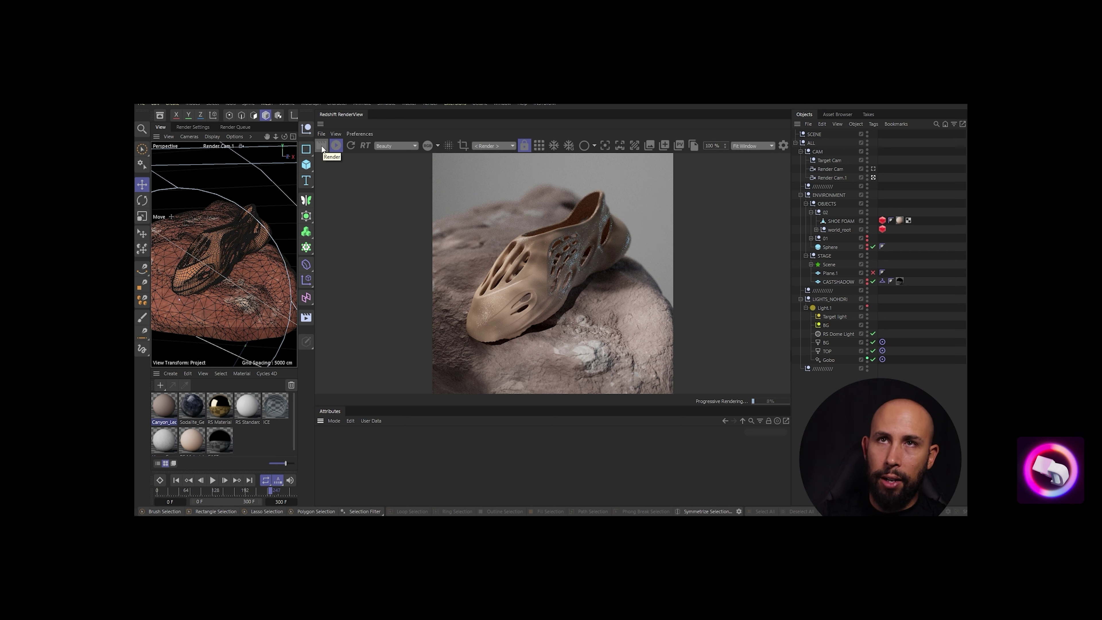
click(337, 146)
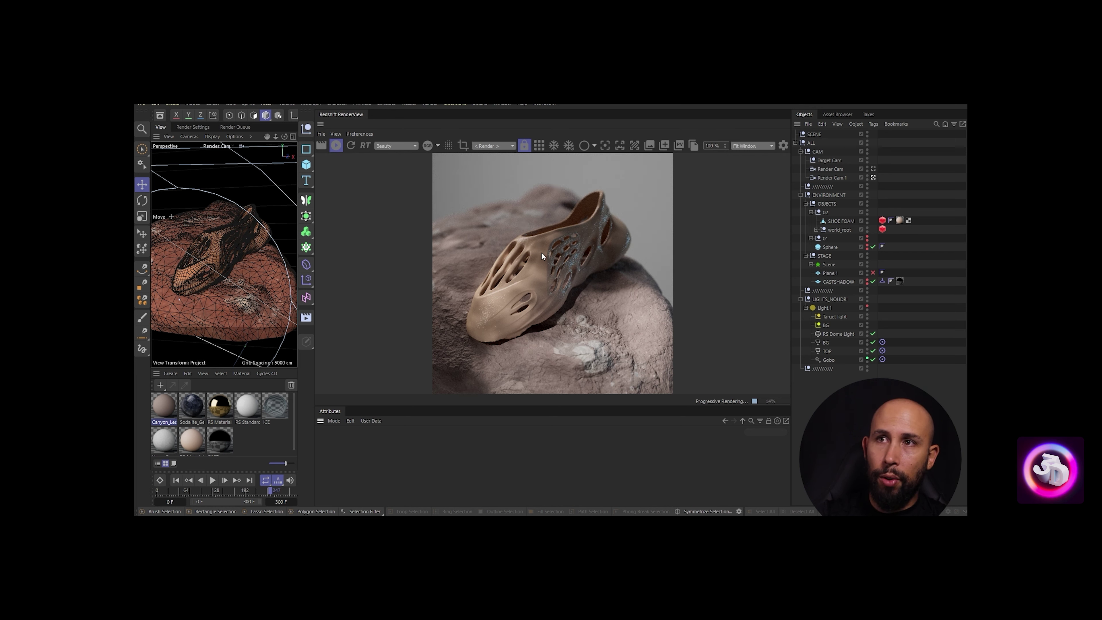
click(351, 146)
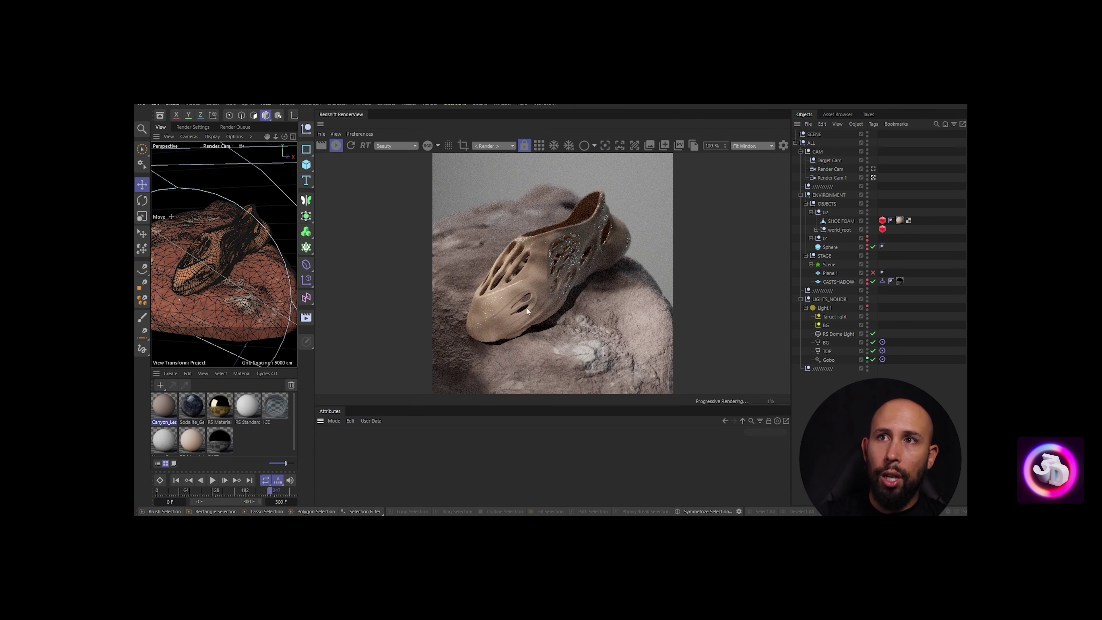
View the Caustics, Emission and GI passes of the render, and return to the Beauty pass
click(383, 143)
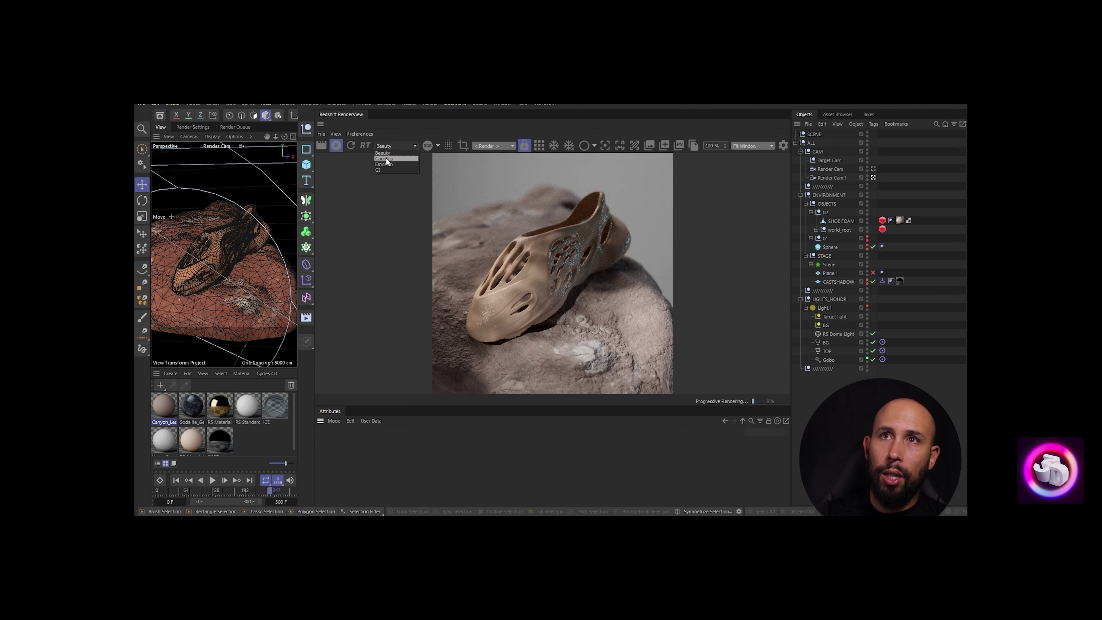
click(386, 157)
click(389, 146)
click(388, 164)
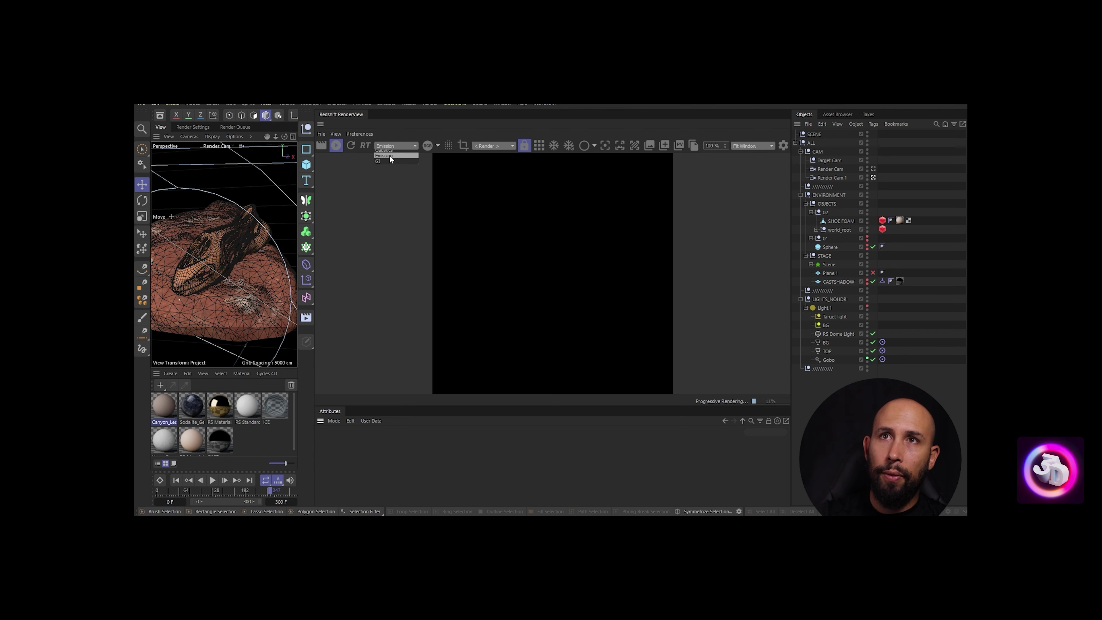
click(385, 169)
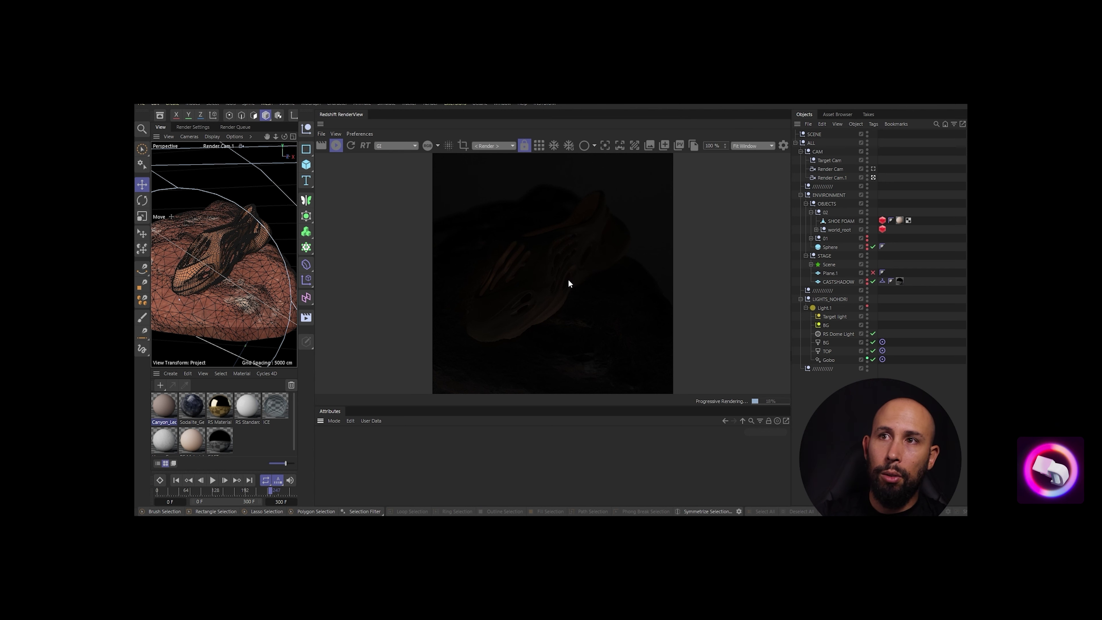
click(396, 146)
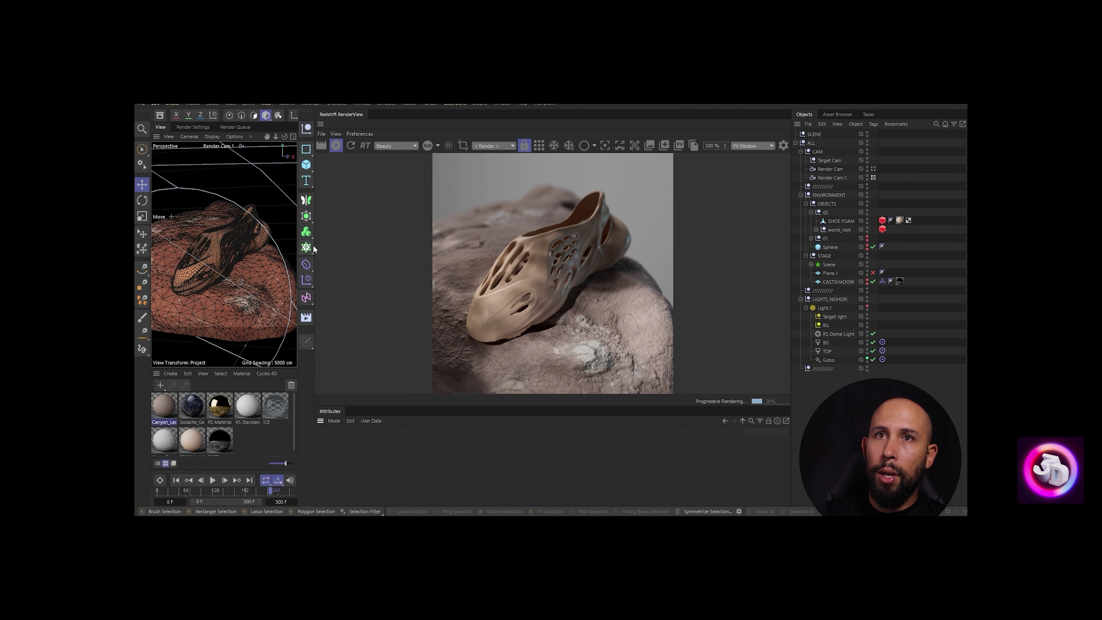
Widen the viewport, set the RenderView camera to Auto and preview the free perspective view from a changed angle
drag(313, 244, 448, 243)
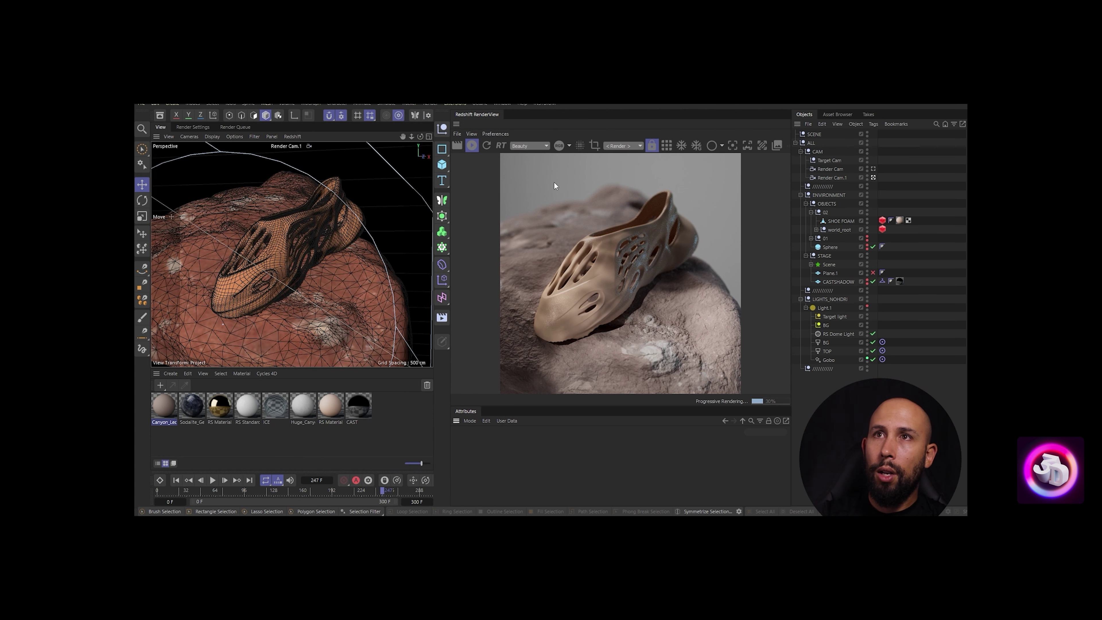
click(622, 145)
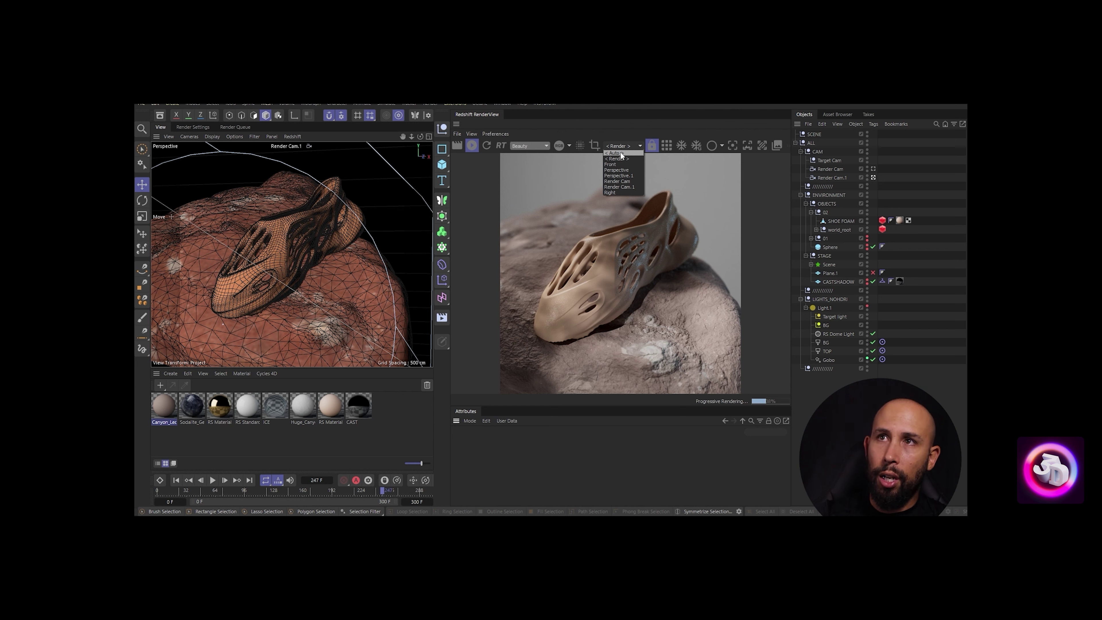
click(613, 153)
middle_click(343, 230)
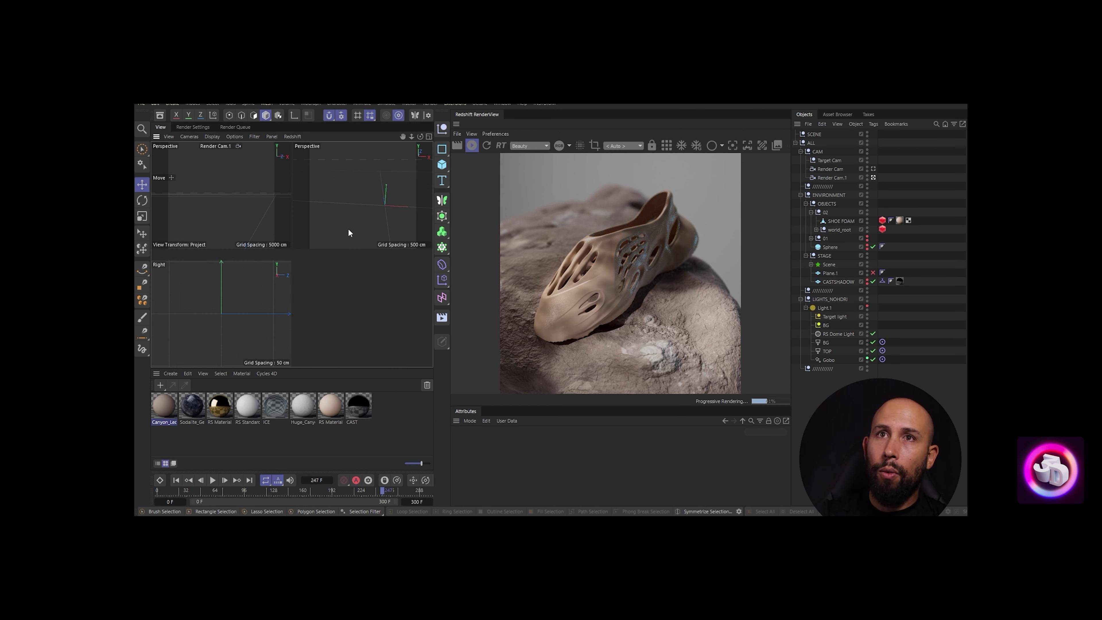
middle_click(362, 215)
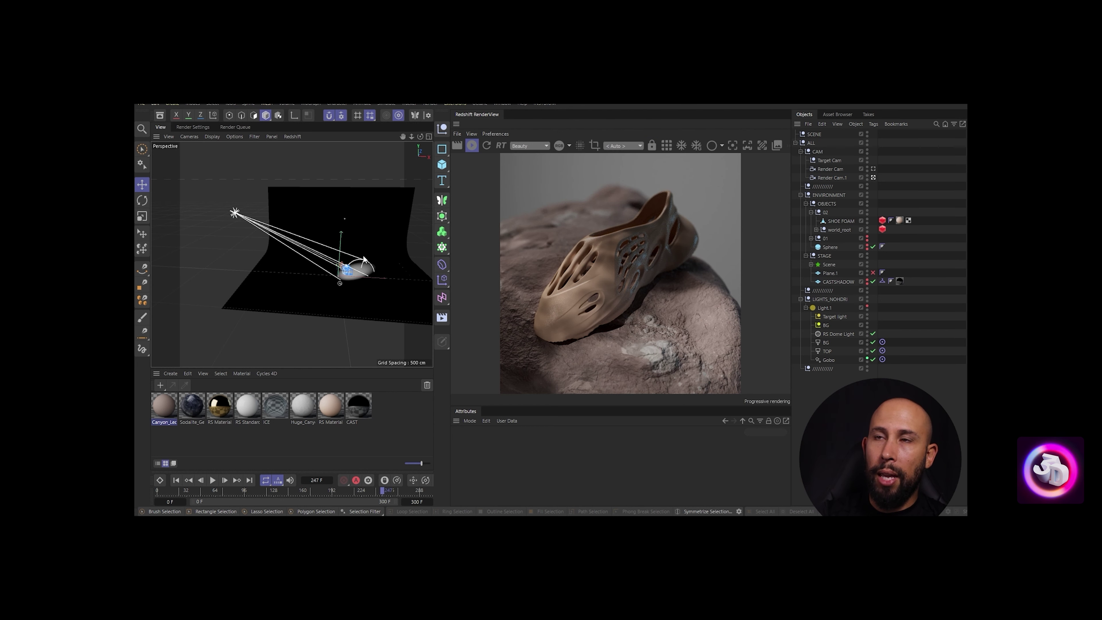
alt+drag(361, 254, 316, 249)
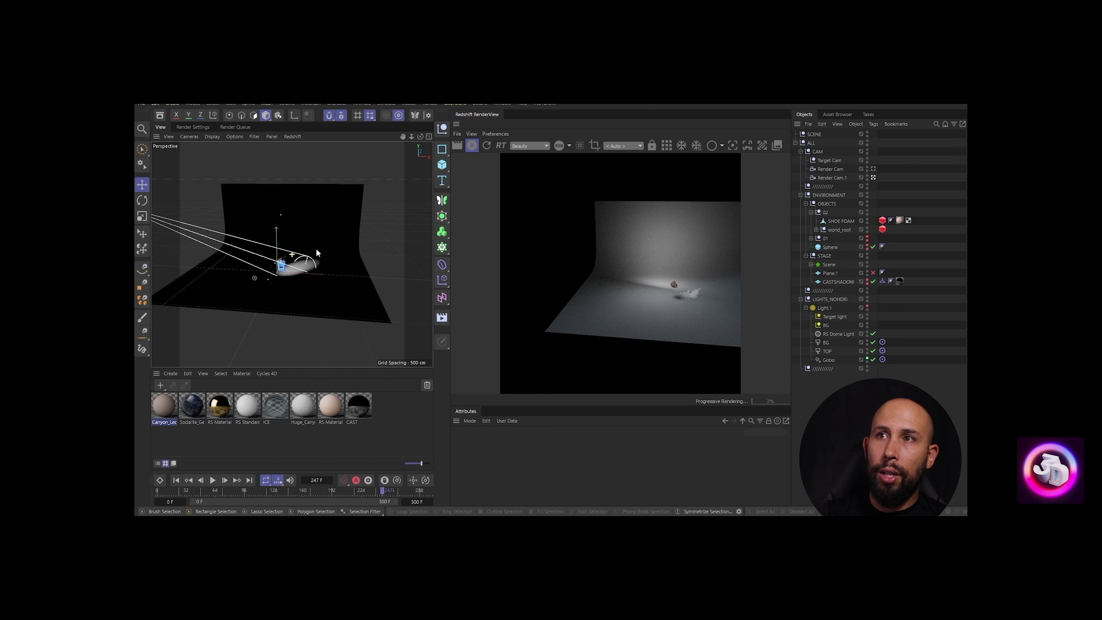
Preview the Front view in the RenderView, and return the viewport to Render Cam.1
middle_click(306, 262)
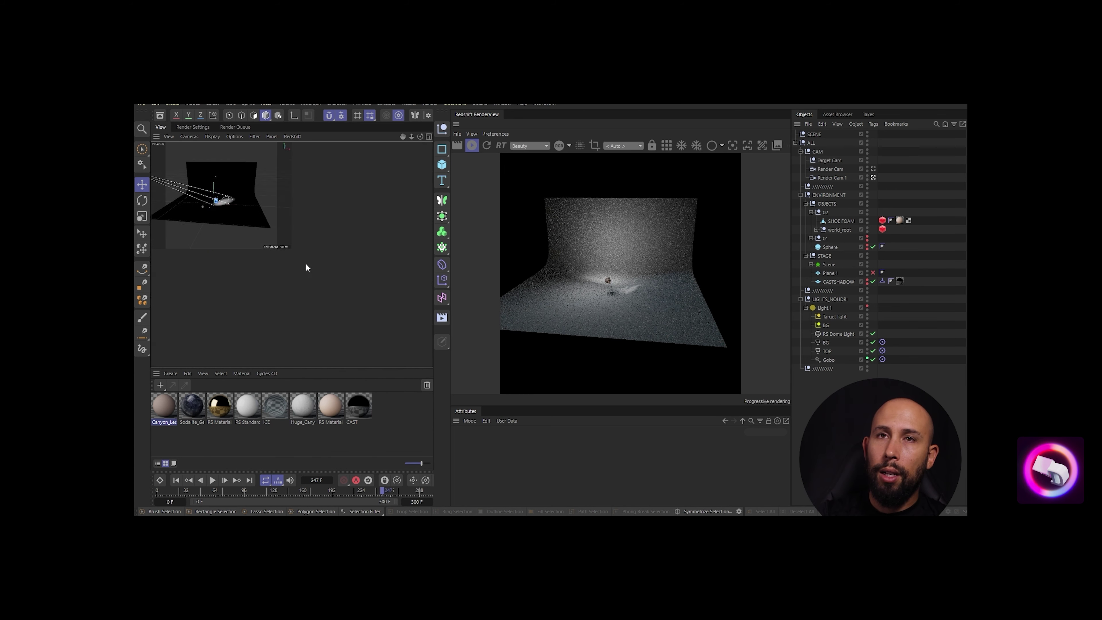
middle_click(357, 311)
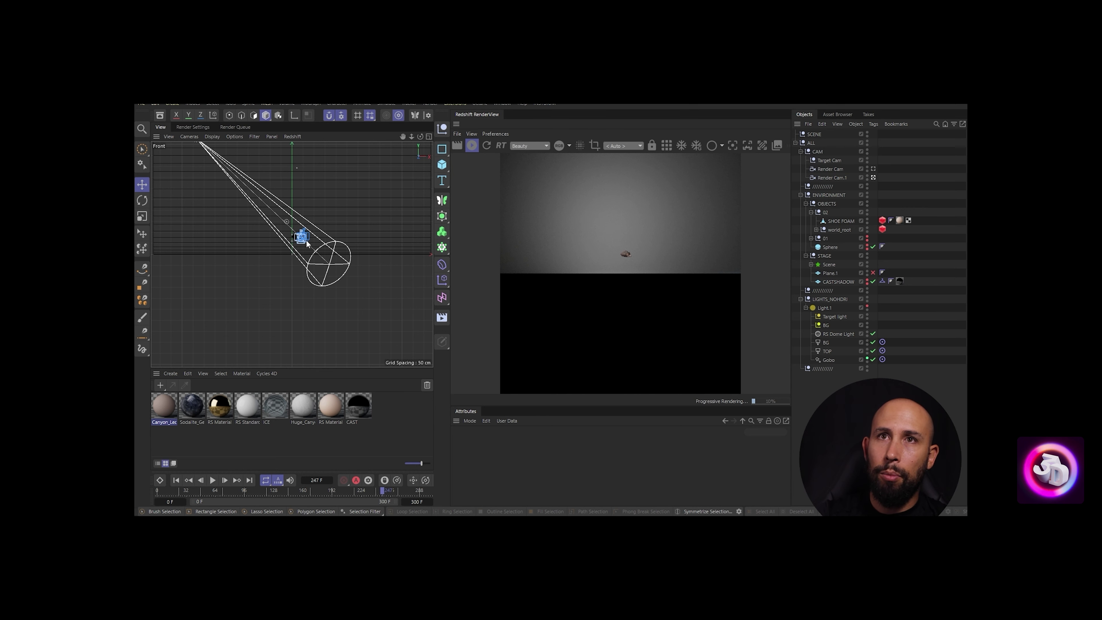
middle_click(363, 272)
key(F1)
Set the RenderView camera to Render, move around in the free perspective view to compare, and return to the Render Cam.1 view
click(628, 146)
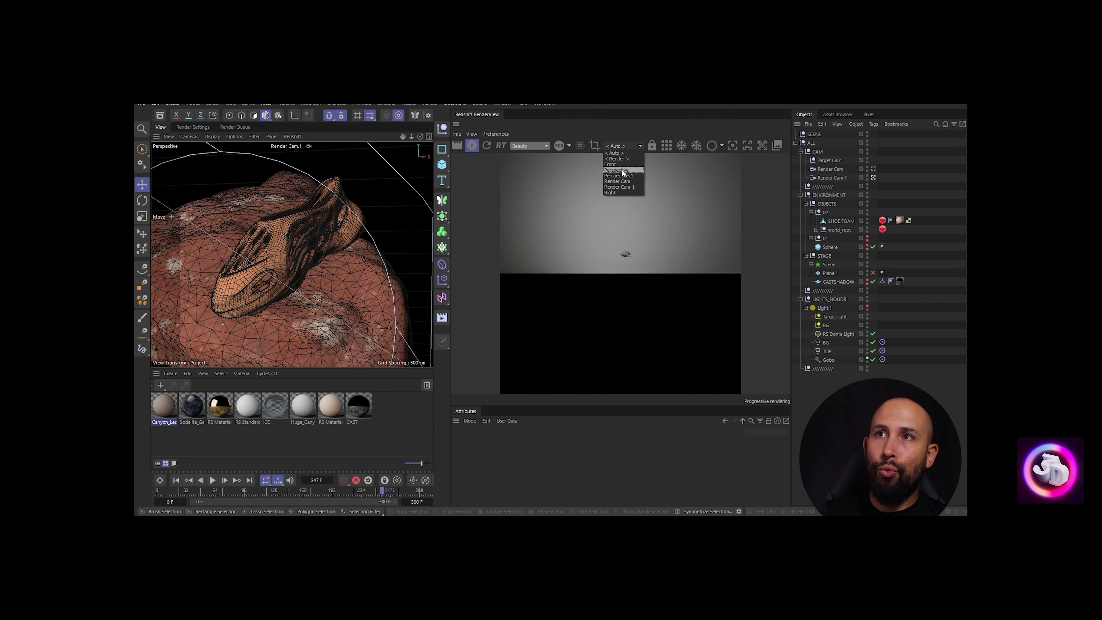
click(619, 159)
middle_click(291, 234)
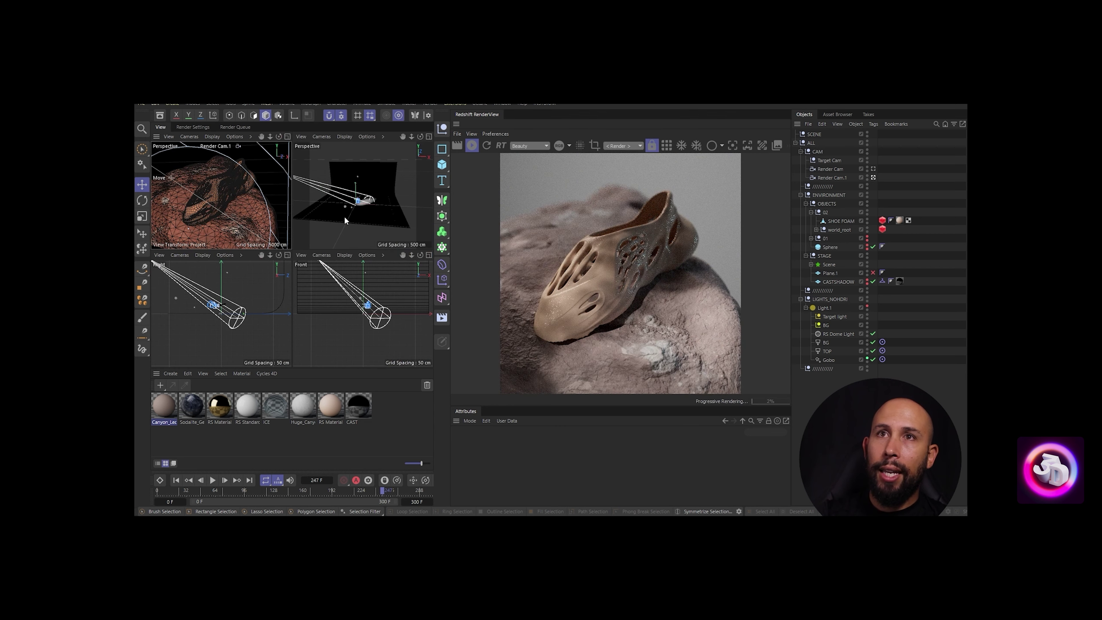
middle_click(366, 217)
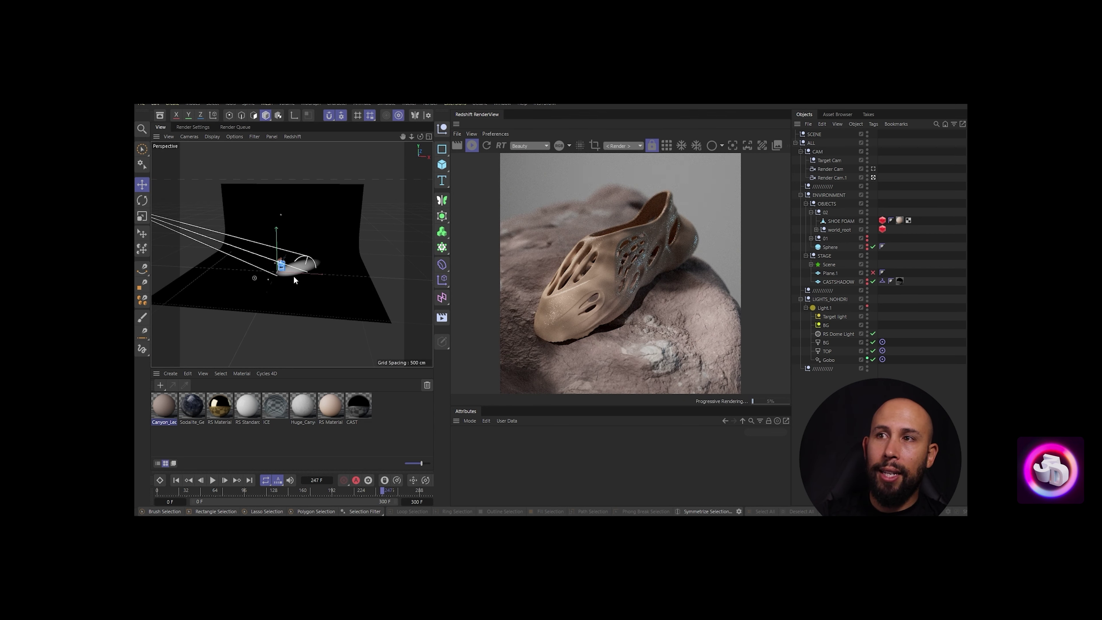
scroll(289, 280, up, 10)
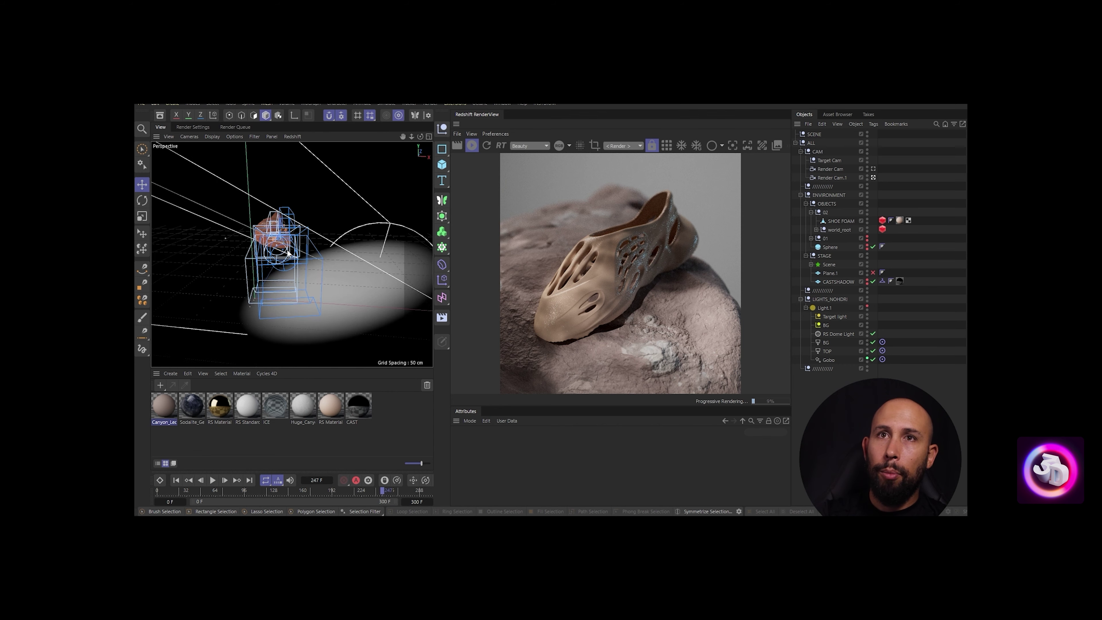
alt+drag(341, 255, 313, 256)
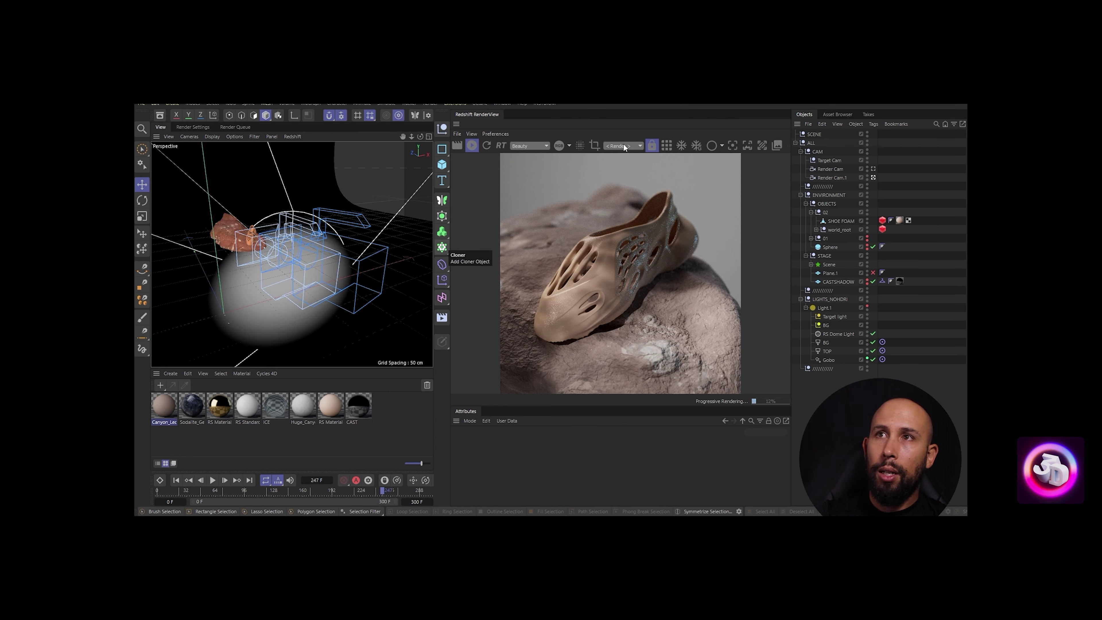
middle_click(293, 231)
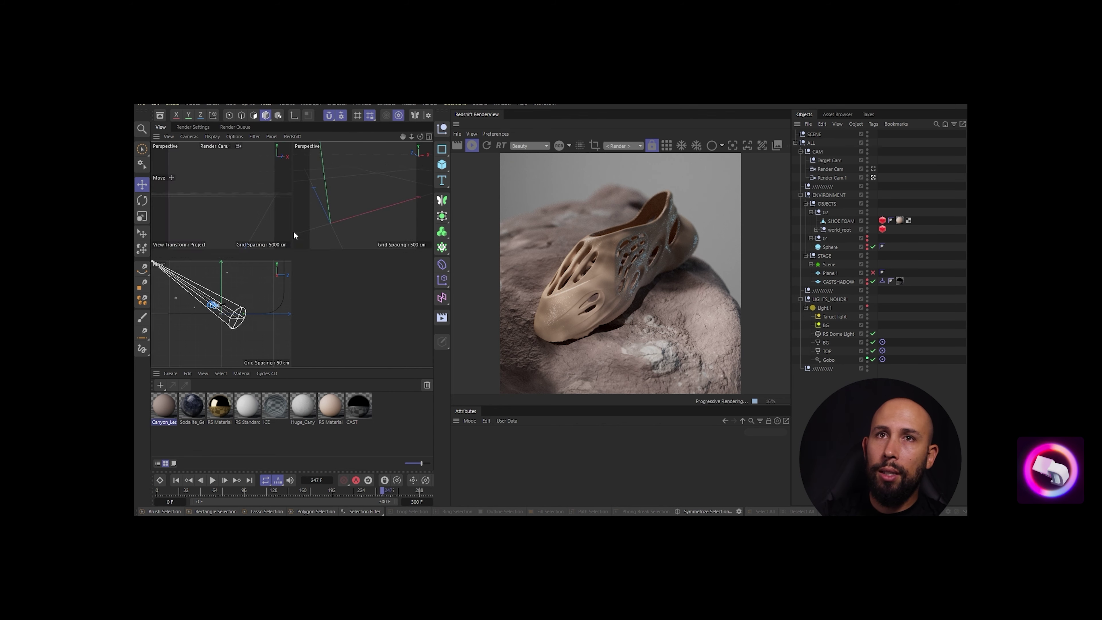
middle_click(255, 209)
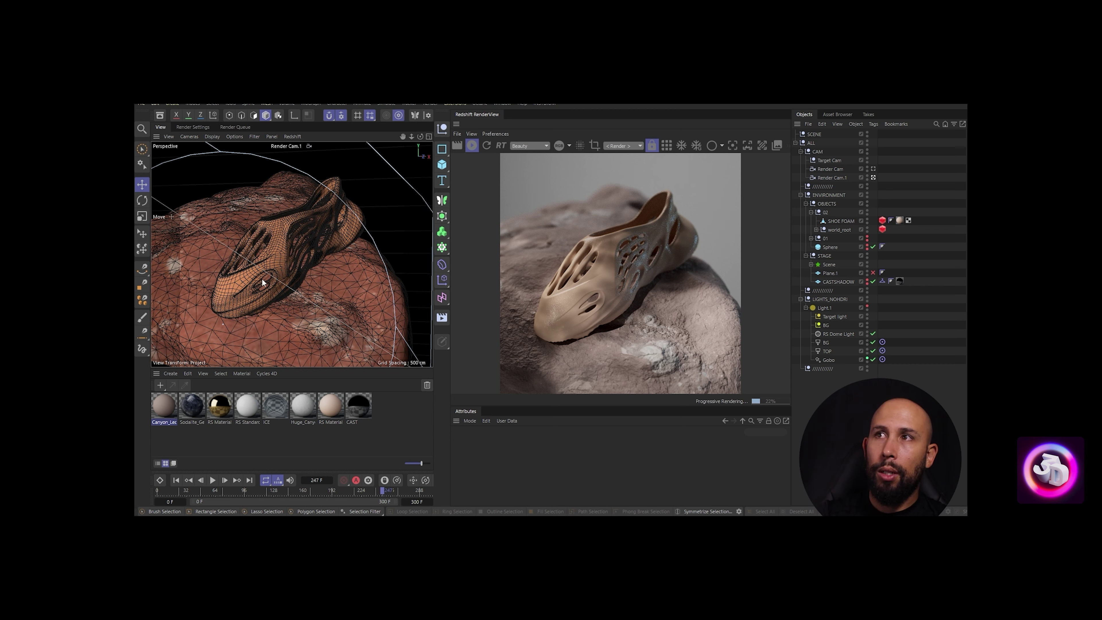
Set the RenderView camera to Render Cam.1 and look through Render Cam in the viewport to compare
click(628, 147)
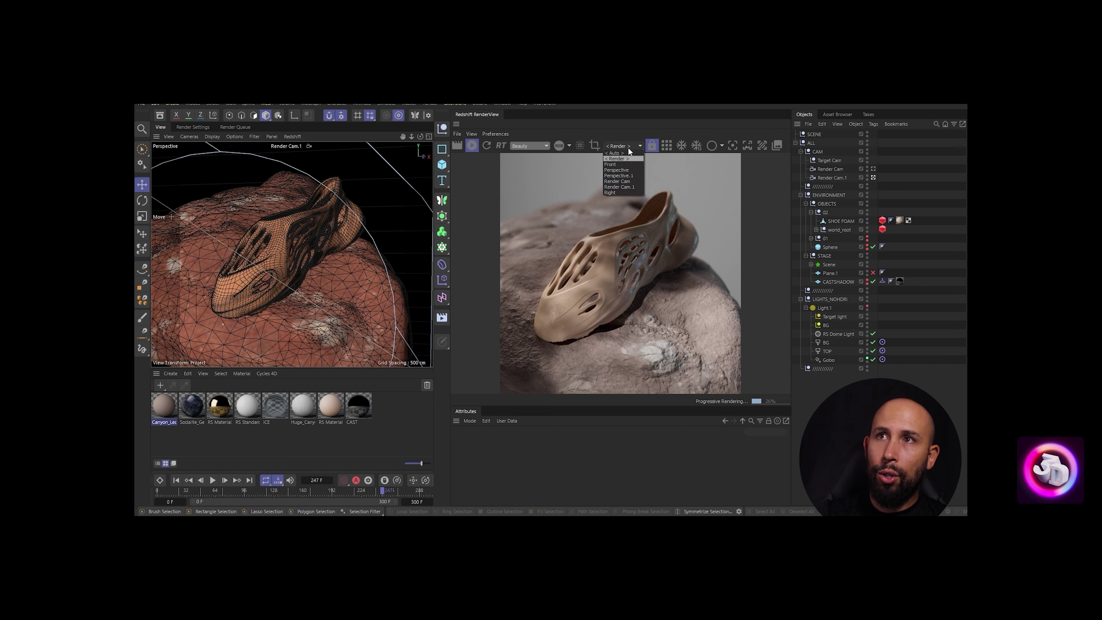
click(619, 187)
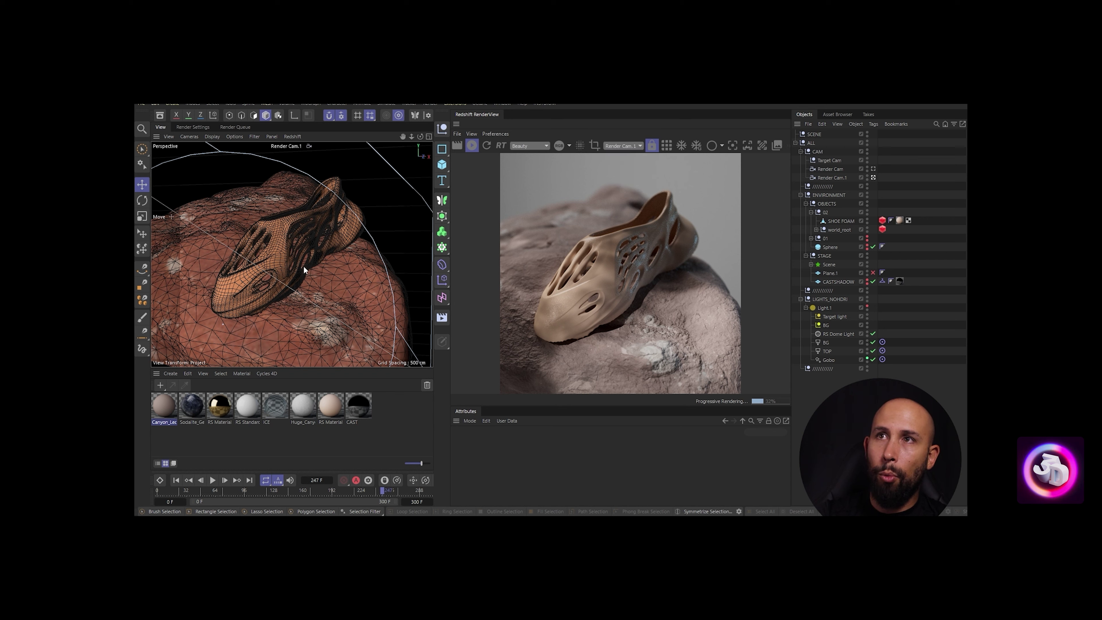
click(873, 169)
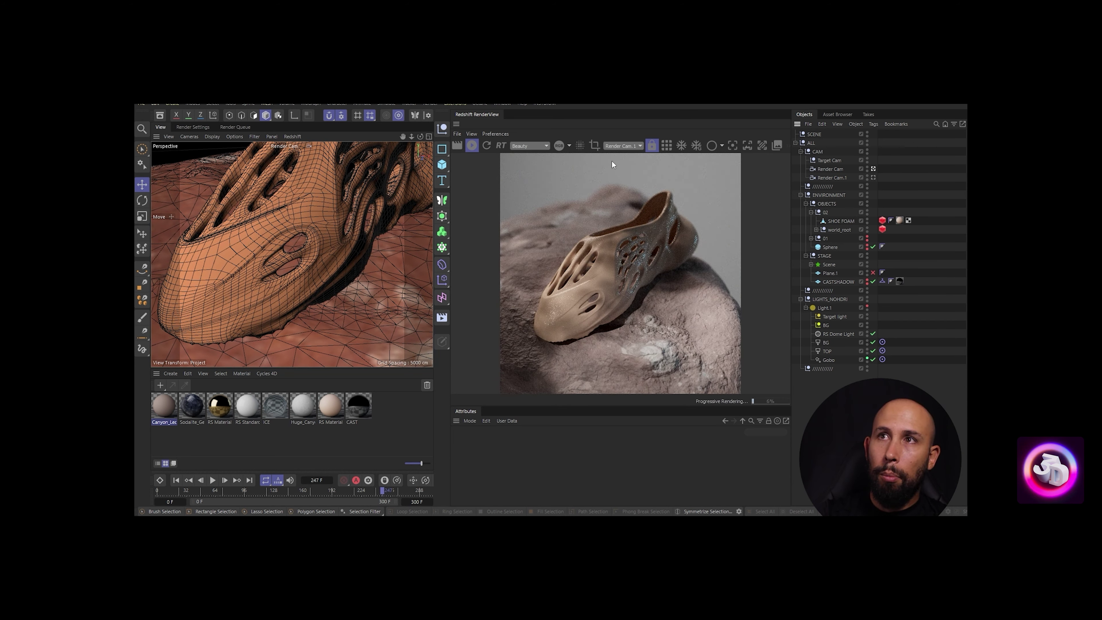
Set the RenderView camera to Render, with the viewport on Render Cam, and return the viewport to Render Cam.1
click(628, 145)
click(625, 157)
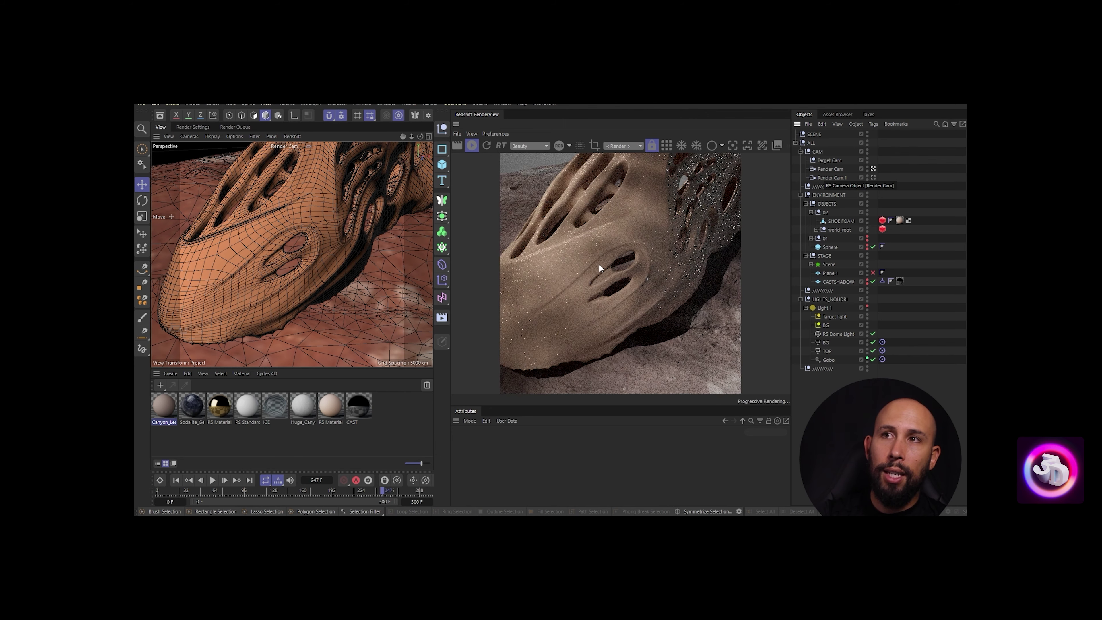
click(873, 177)
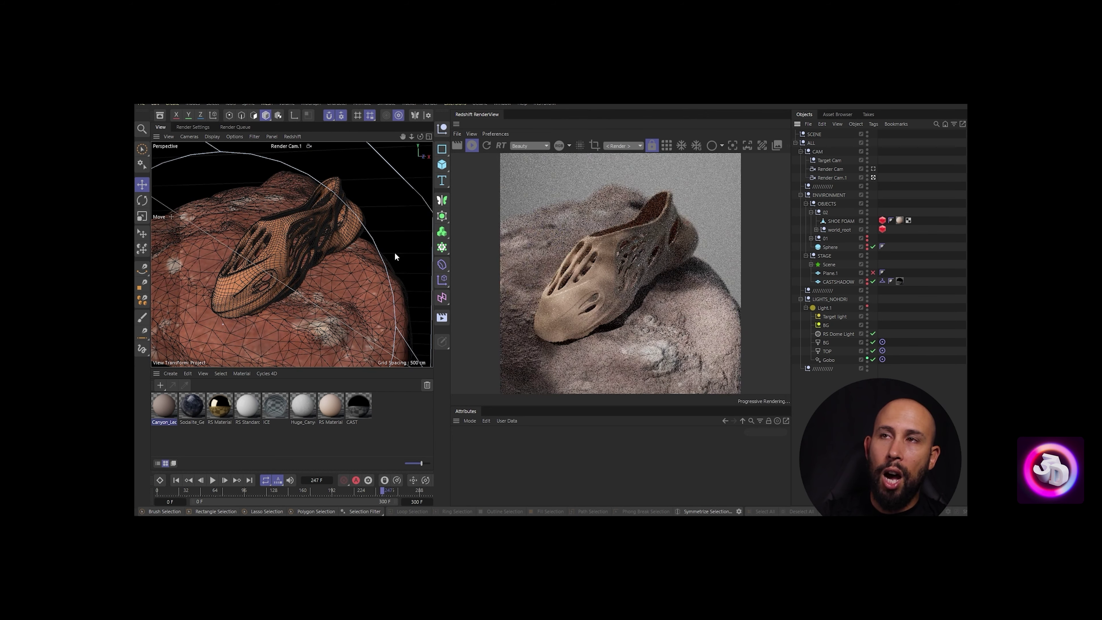
Leave the camera for a close free perspective view of the shoe, and rotate the SHOE FOAM object slightly
middle_click(324, 246)
middle_click(312, 243)
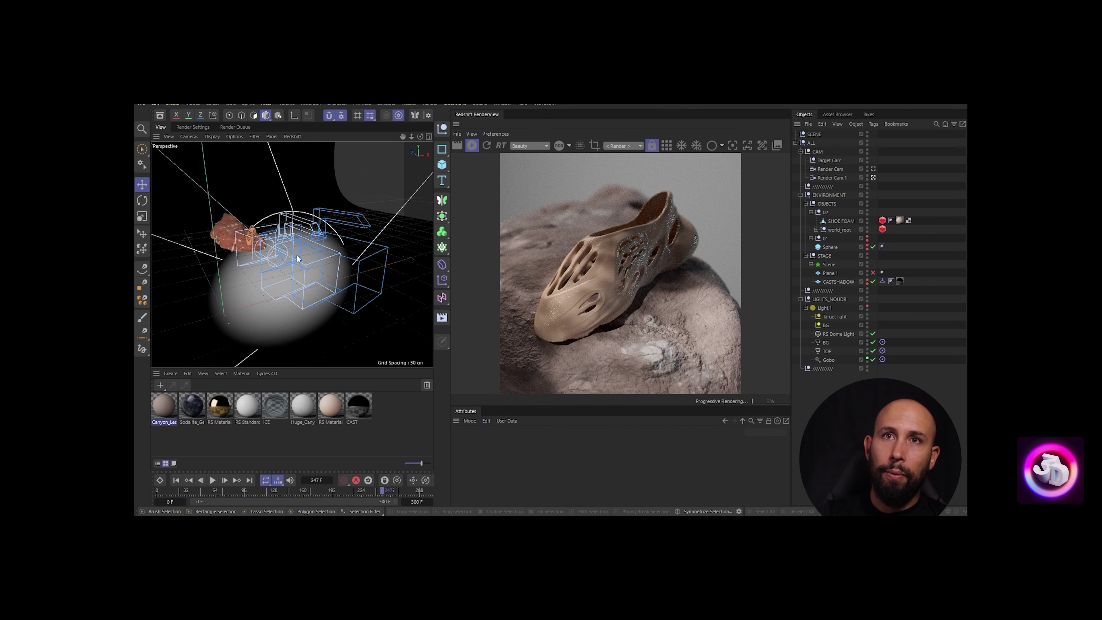
scroll(309, 243, up, 5)
scroll(307, 243, up, 3)
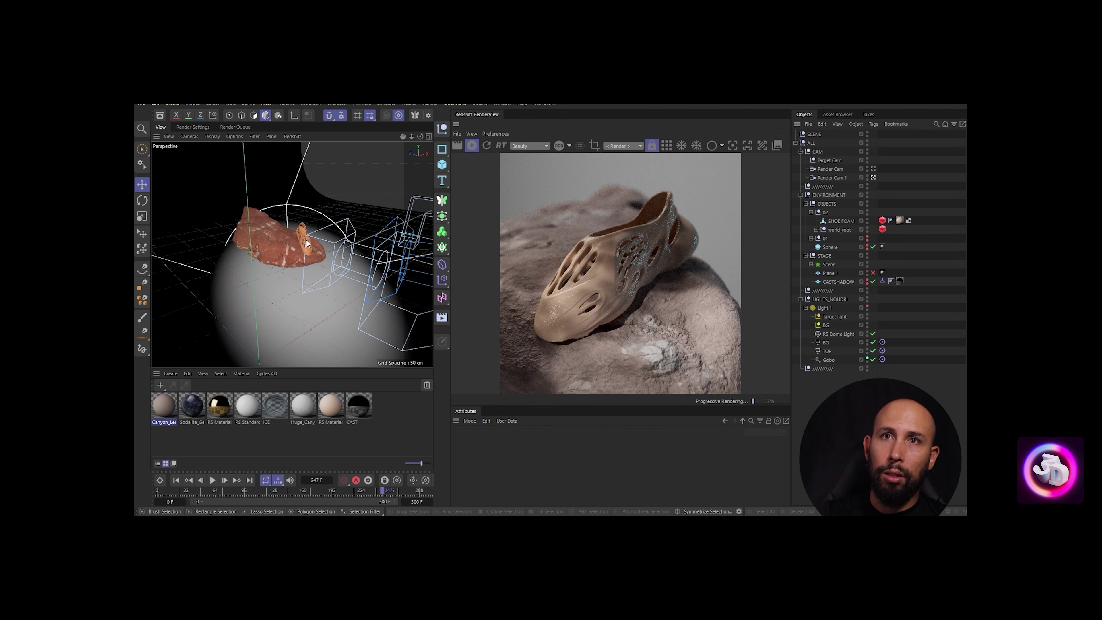
scroll(306, 243, up, 4)
scroll(301, 253, up, 4)
alt+drag(241, 261, 260, 274)
click(255, 280)
click(142, 199)
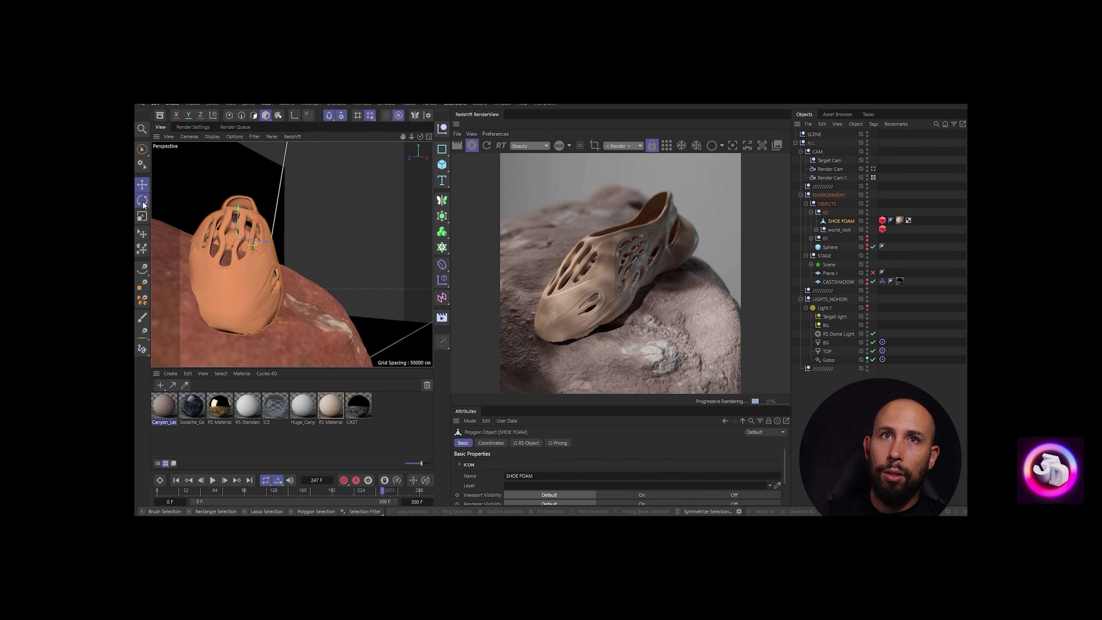
drag(249, 232, 258, 231)
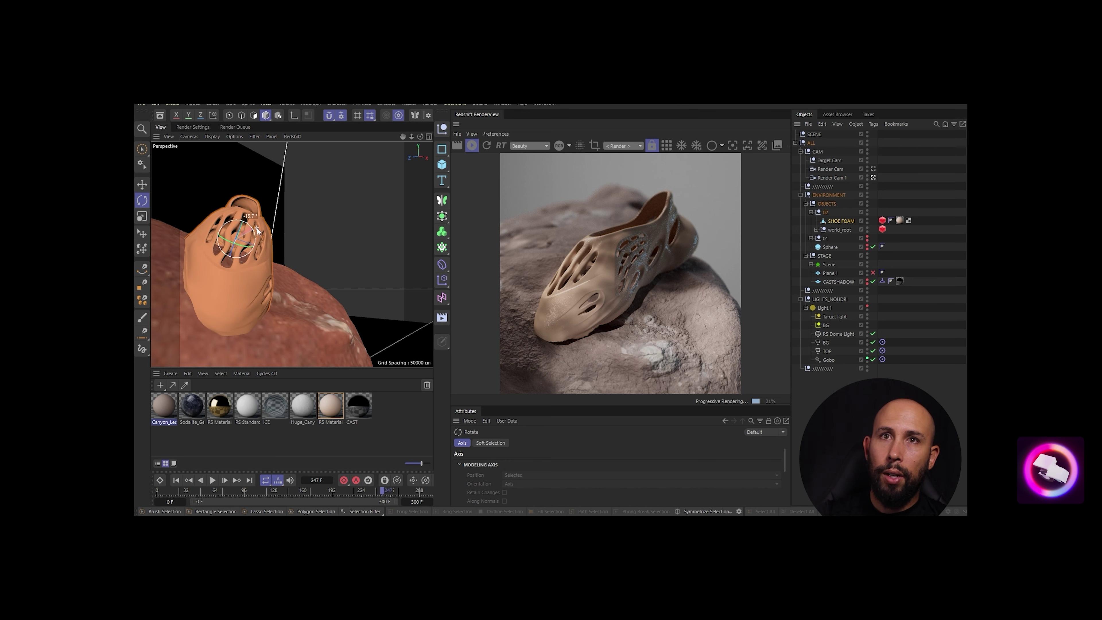
drag(178, 226, 177, 226)
Raise the shoe slightly above the rock and rotate it a little further
click(142, 184)
drag(249, 217, 250, 210)
click(142, 200)
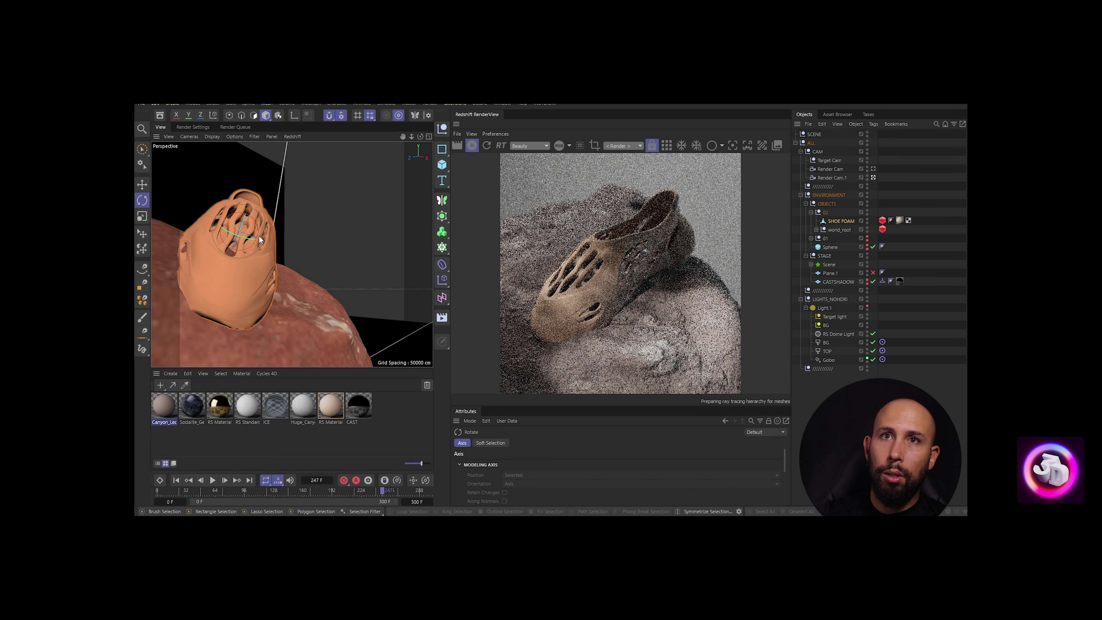
drag(257, 224, 256, 224)
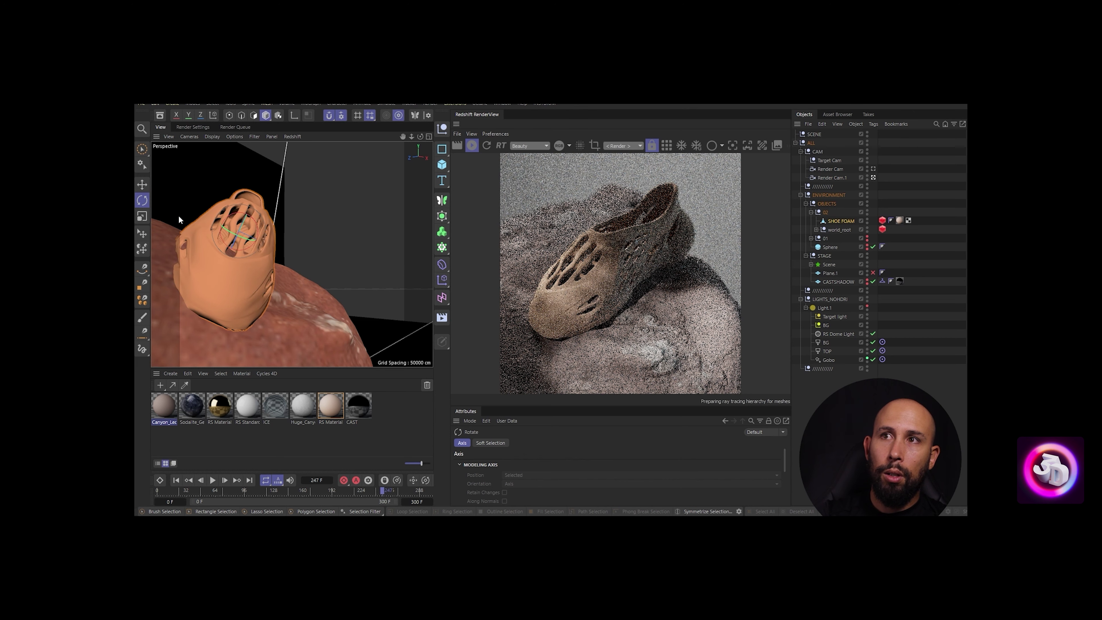
Adjust the shoe's height above the rock from a side perspective view
key(e)
alt+drag(173, 203, 302, 243)
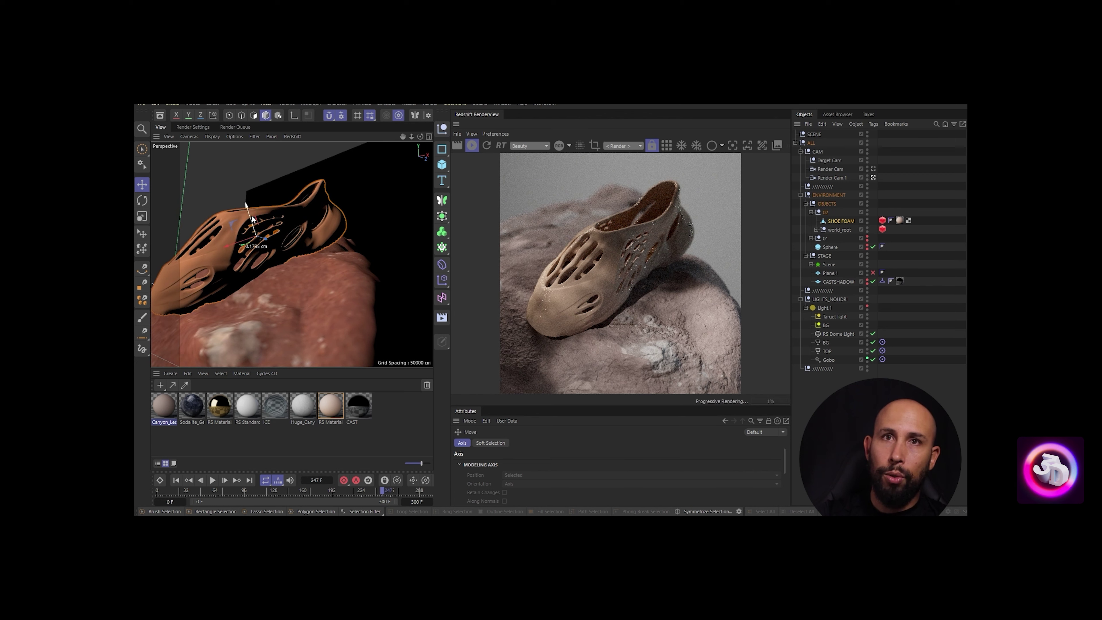
mouse_move(252, 236)
mouse_down()
mouse_move(234, 246)
mouse_move(242, 216)
mouse_up()
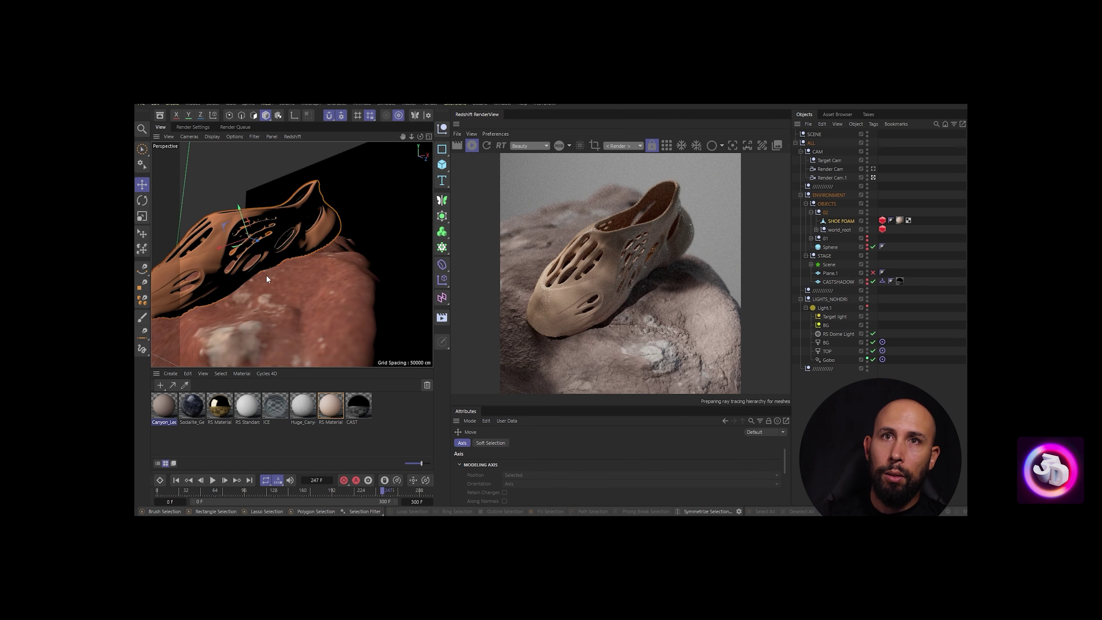
drag(369, 282, 384, 293)
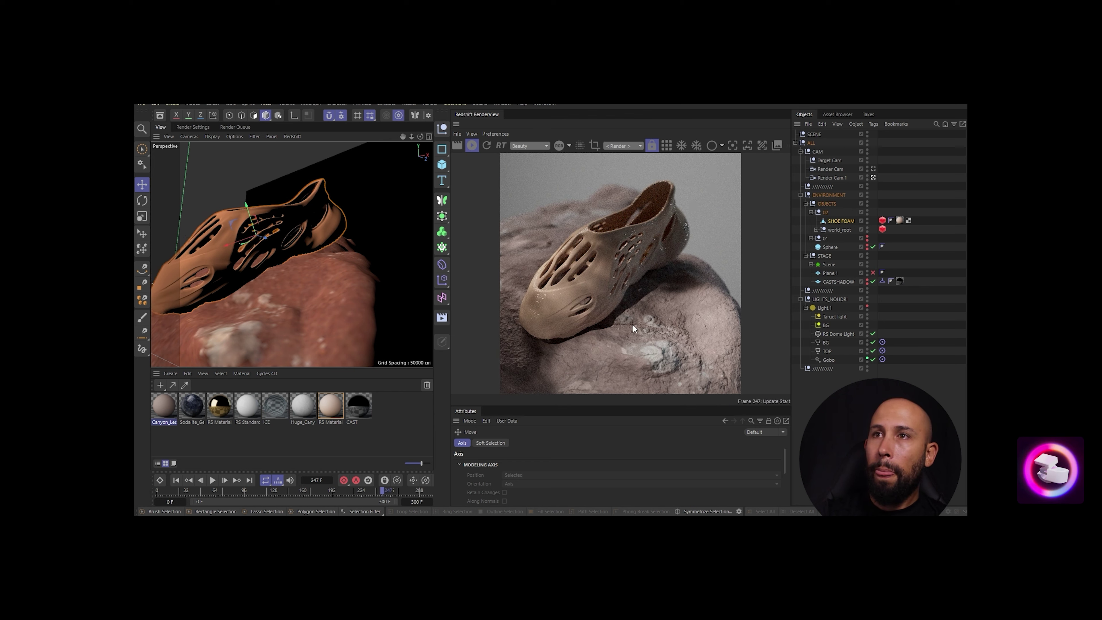
Set the RenderView camera to Auto, compare the free perspective with Render Cam.1, and move the shoe down towards the rock
click(623, 147)
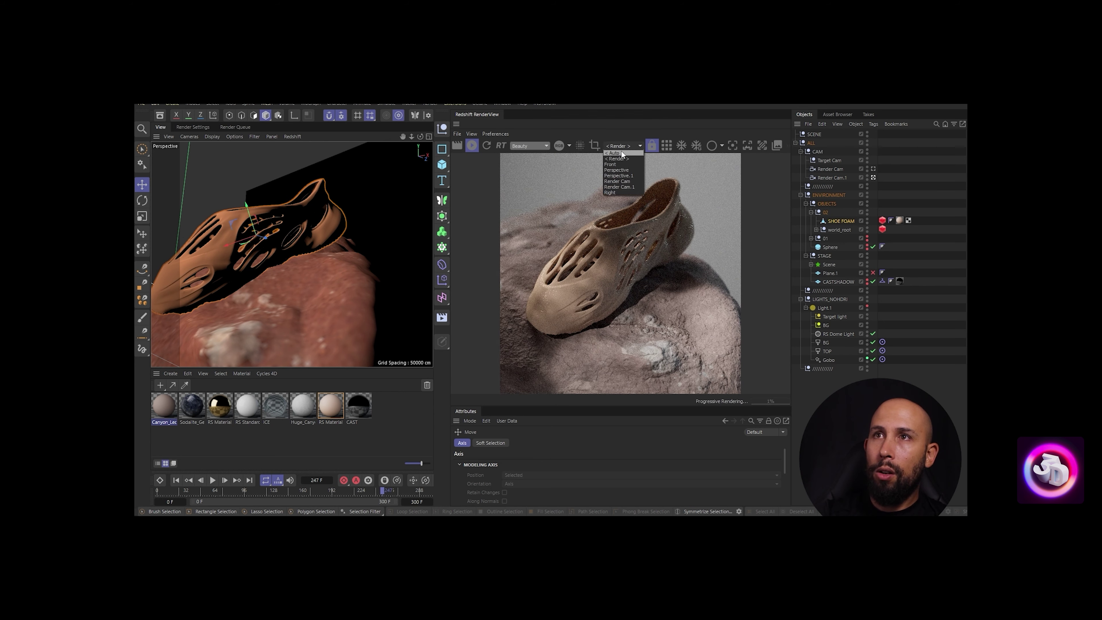
click(621, 150)
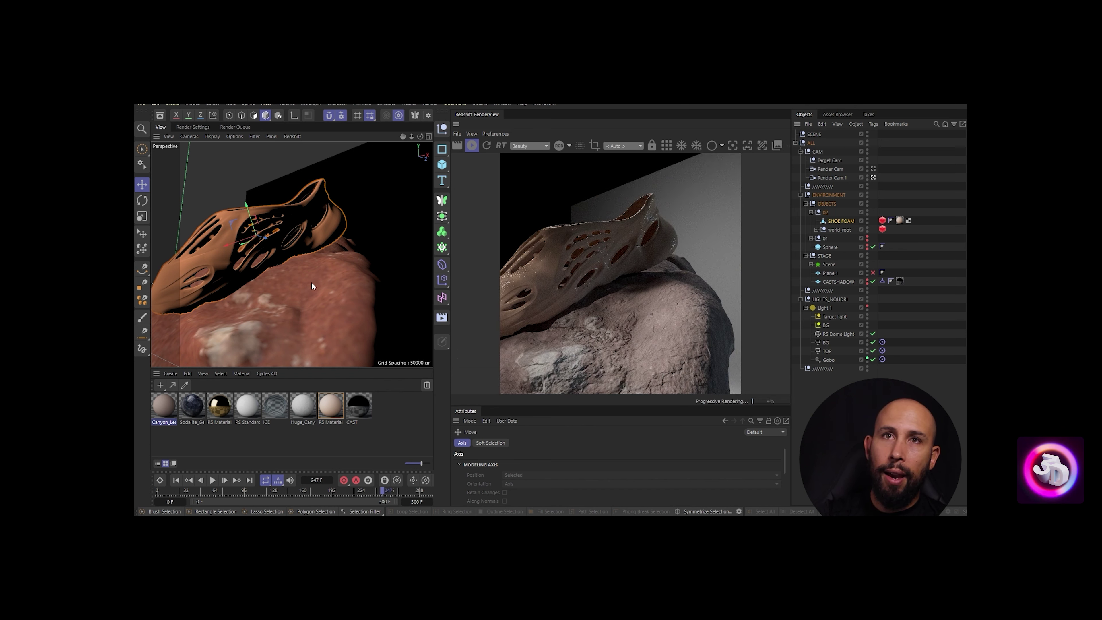
alt+drag(307, 266, 292, 275)
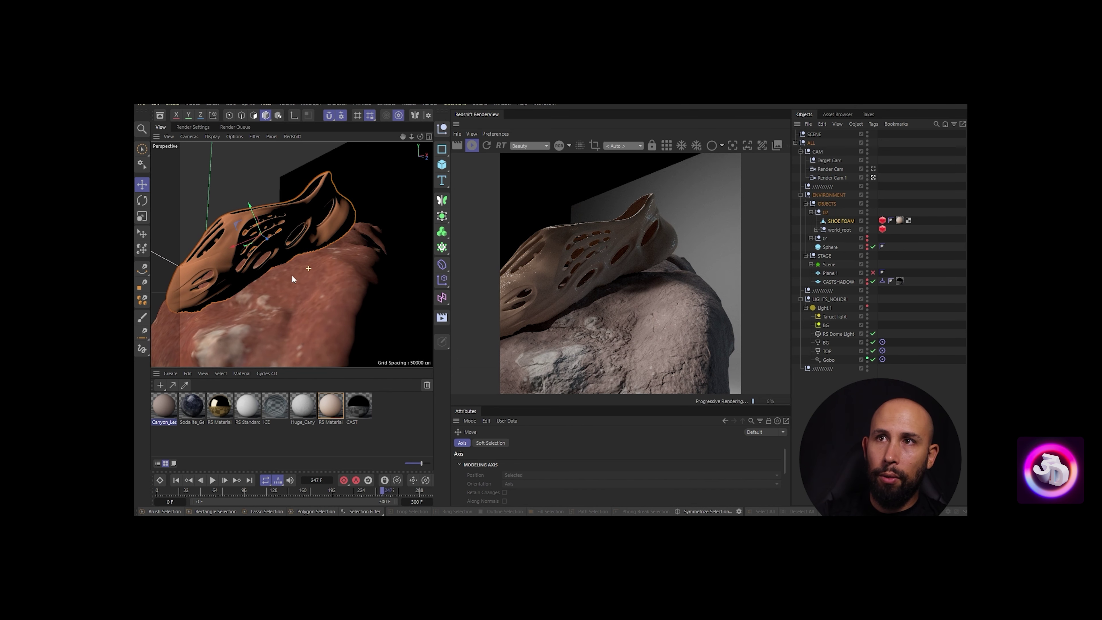
alt+drag(282, 273, 352, 347)
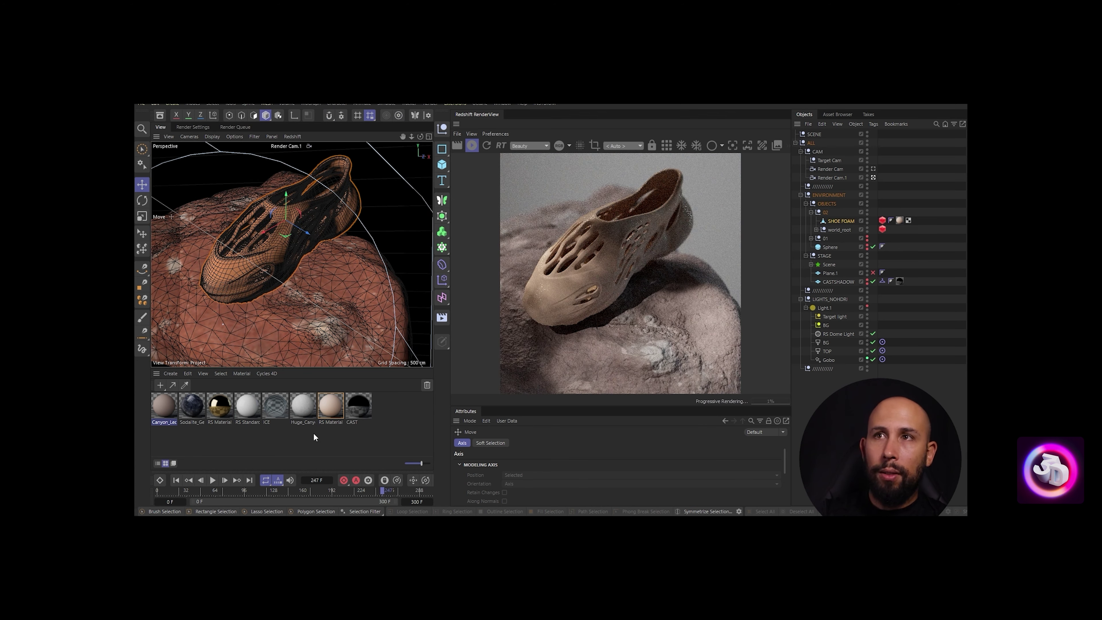
drag(288, 202, 304, 238)
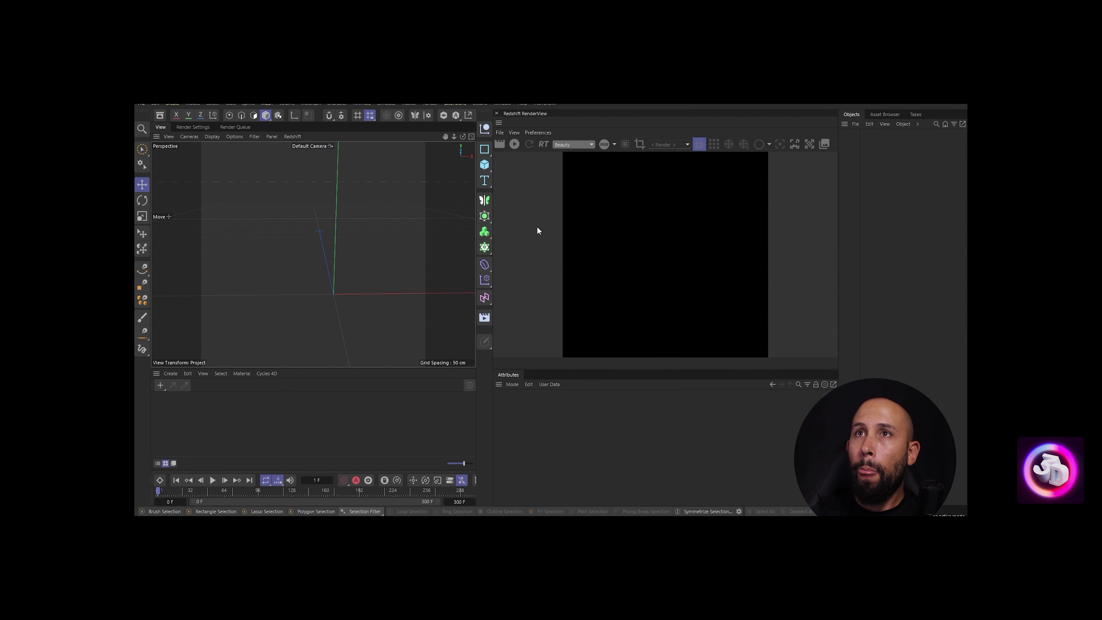
Load the scene with the padded-jacket character into the empty project
click(855, 124)
click(855, 222)
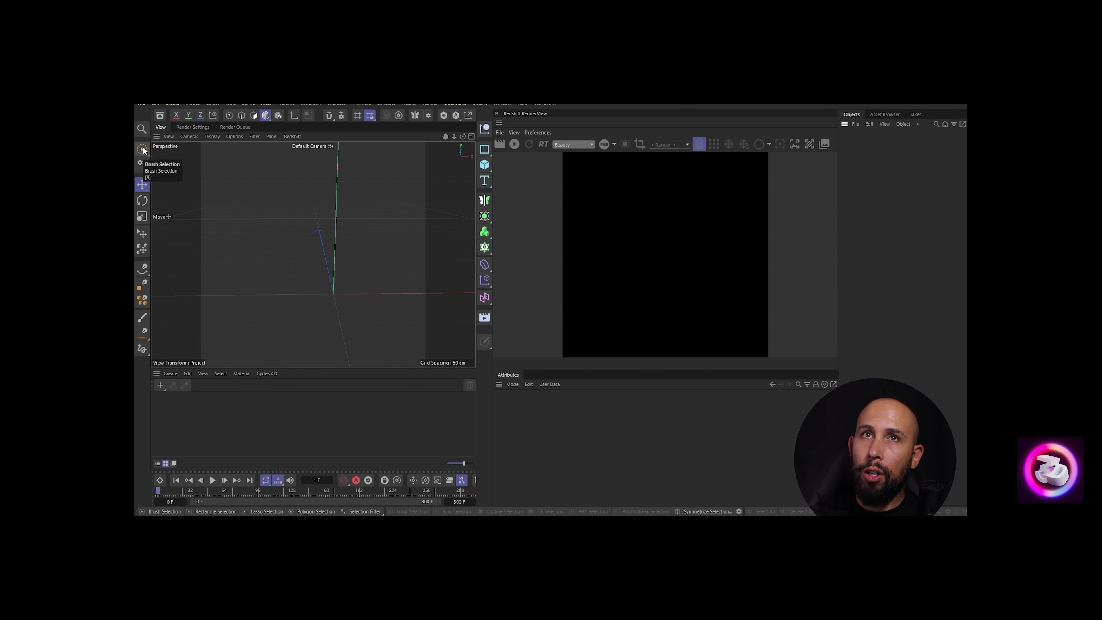
click(140, 103)
click(160, 115)
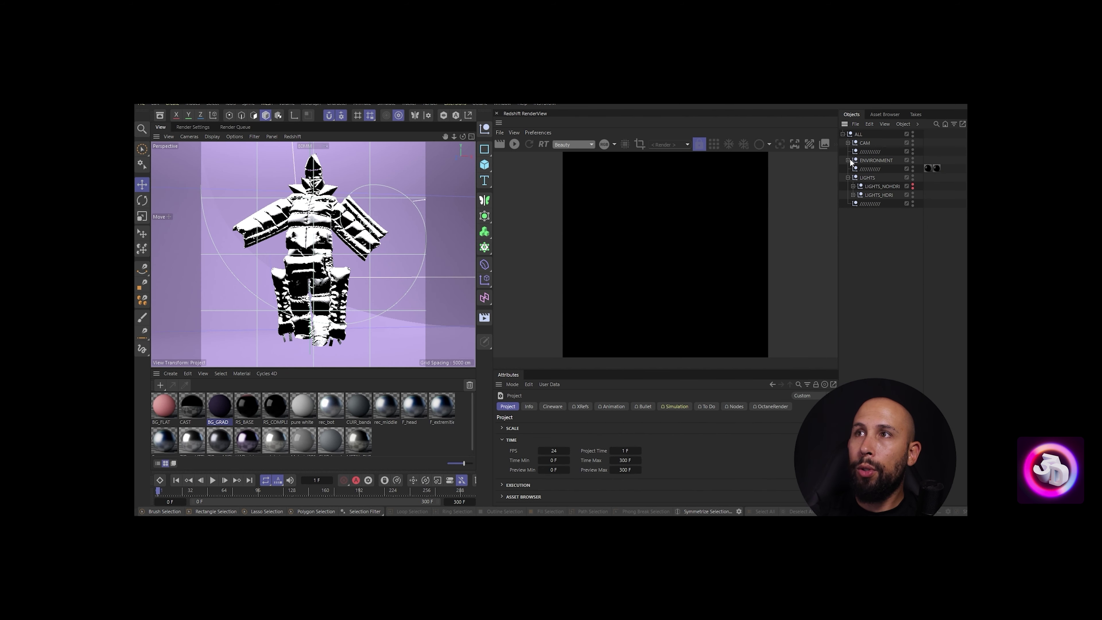
Expand the ENVIRONMENT group and copy the BG plane and the cloth_walk object
click(847, 160)
click(853, 168)
click(857, 178)
click(873, 221)
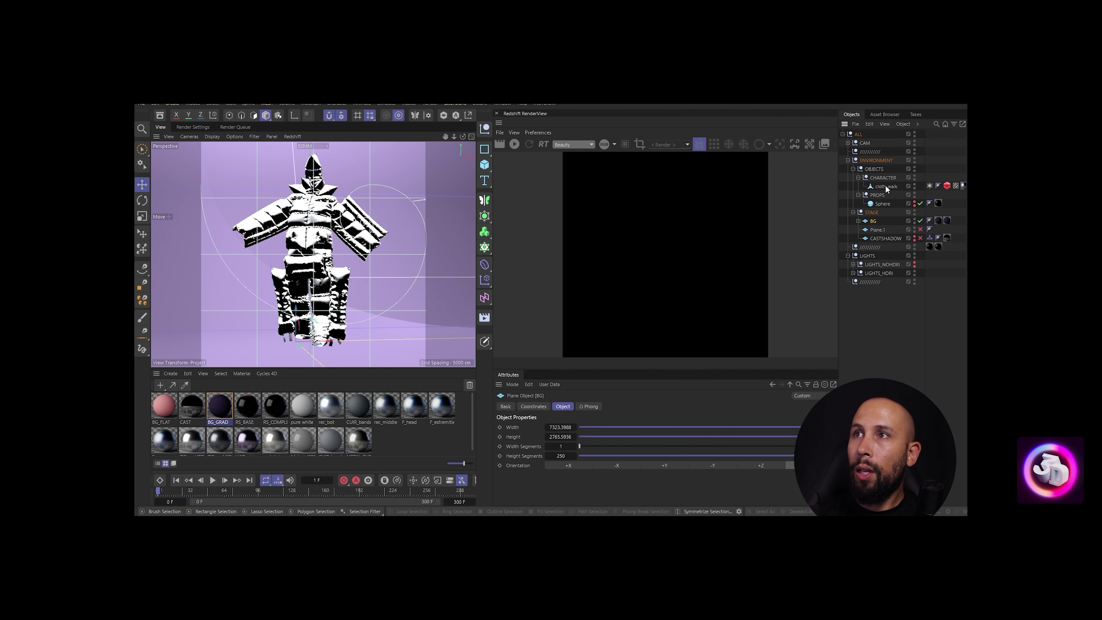
ctrl+click(884, 185)
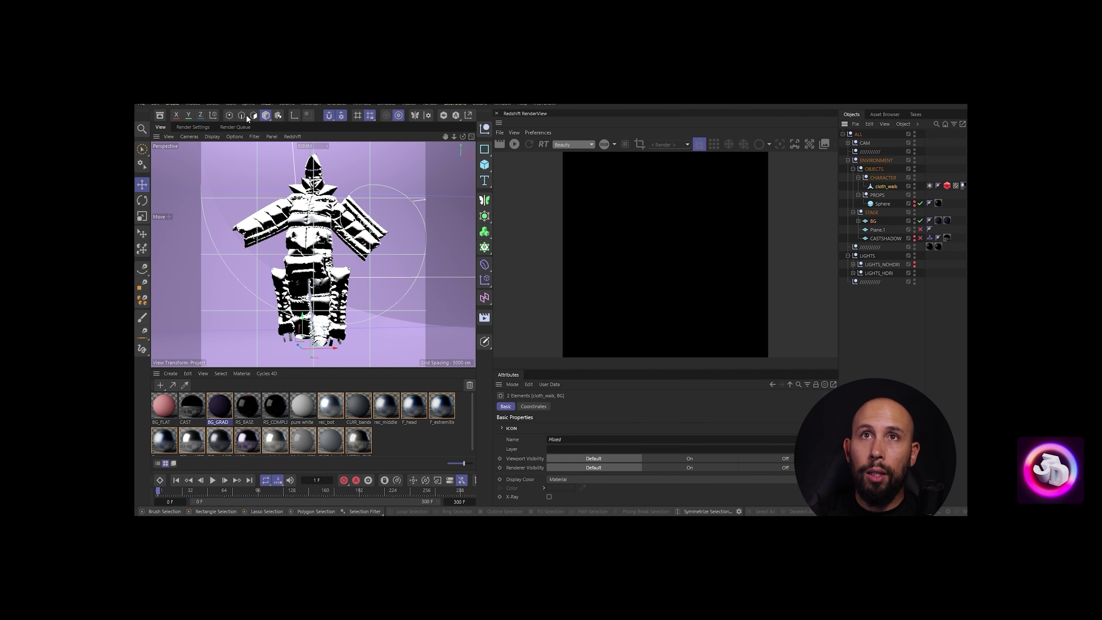
Delete the whole ALL hierarchy and paste only cloth_walk and BG back, framing the character in the viewport
click(853, 133)
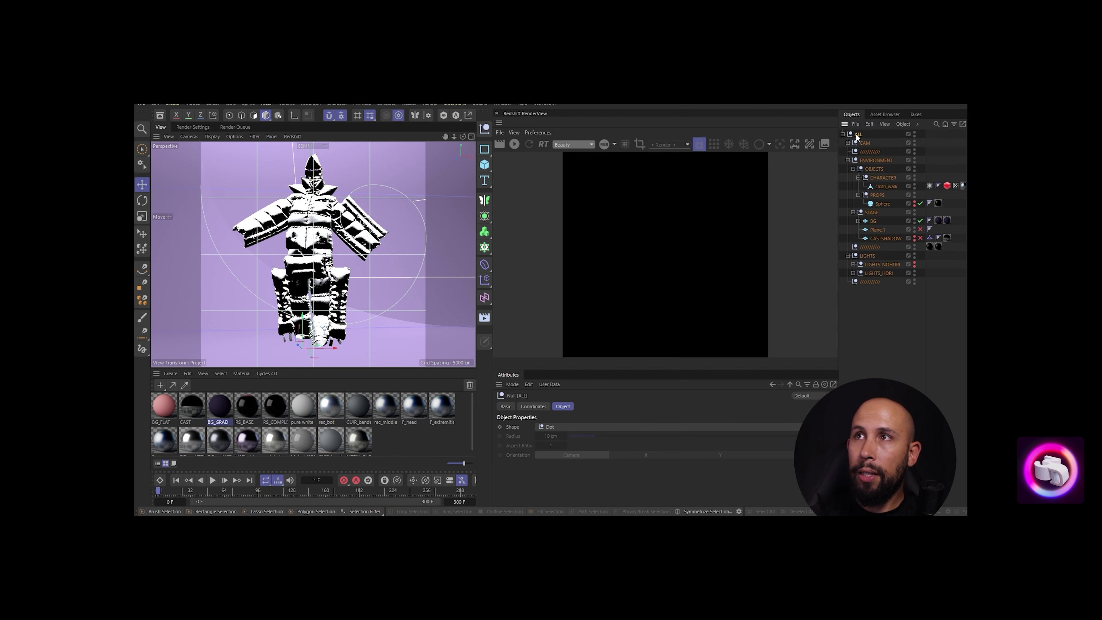
key(Delete)
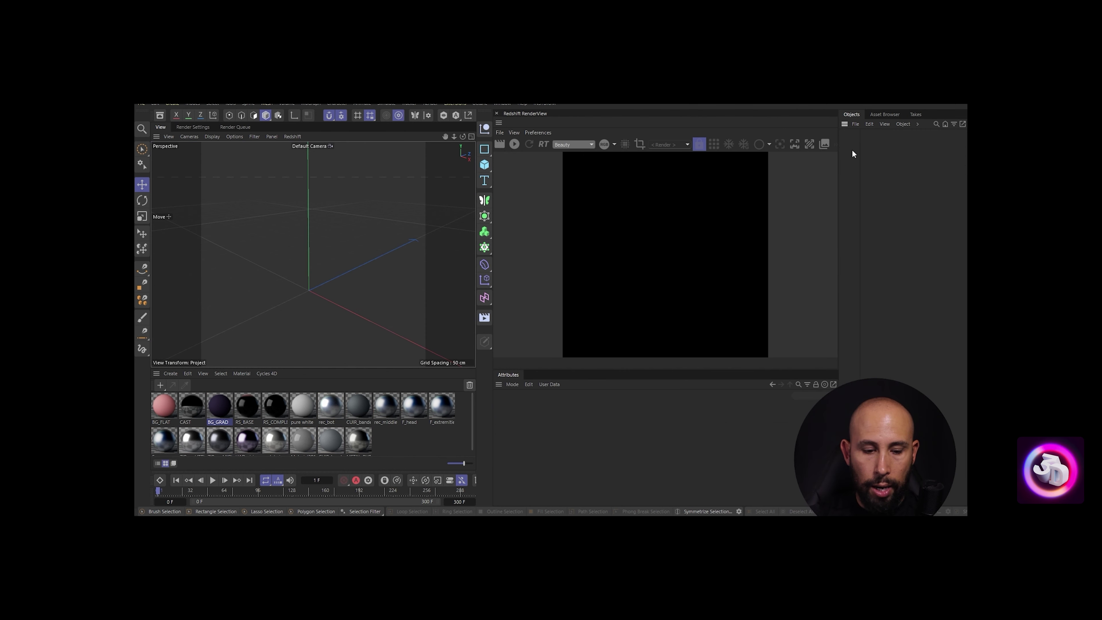
key(ctrl+z)
click(866, 193)
alt+drag(348, 254, 319, 248)
click(404, 227)
scroll(318, 248, up, 6)
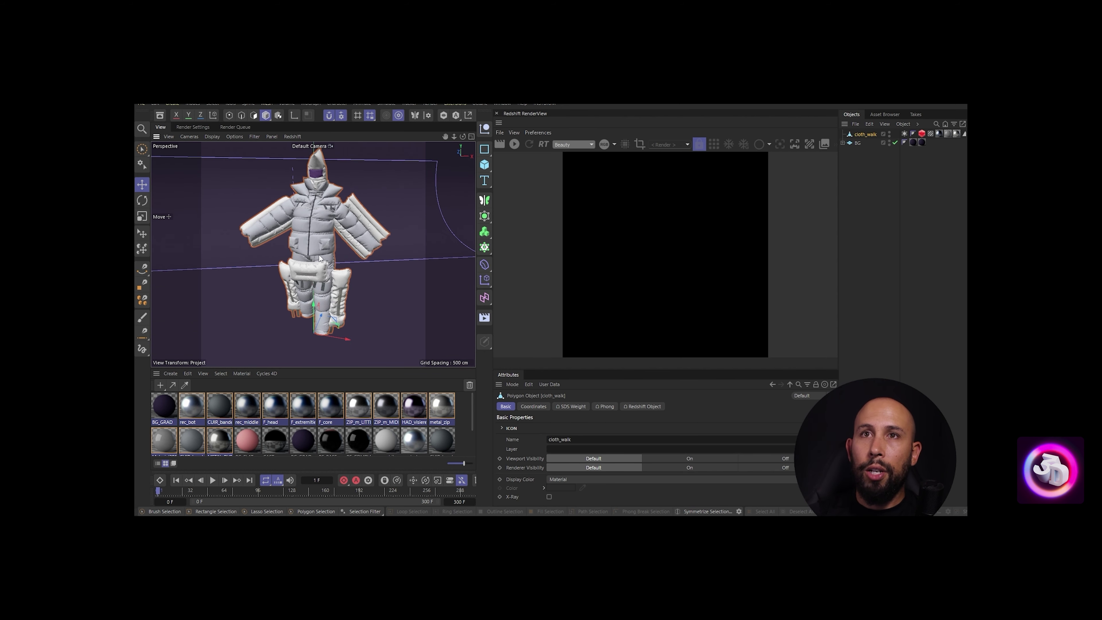
Check the render output settings, return to the viewport and deselect the character
click(194, 127)
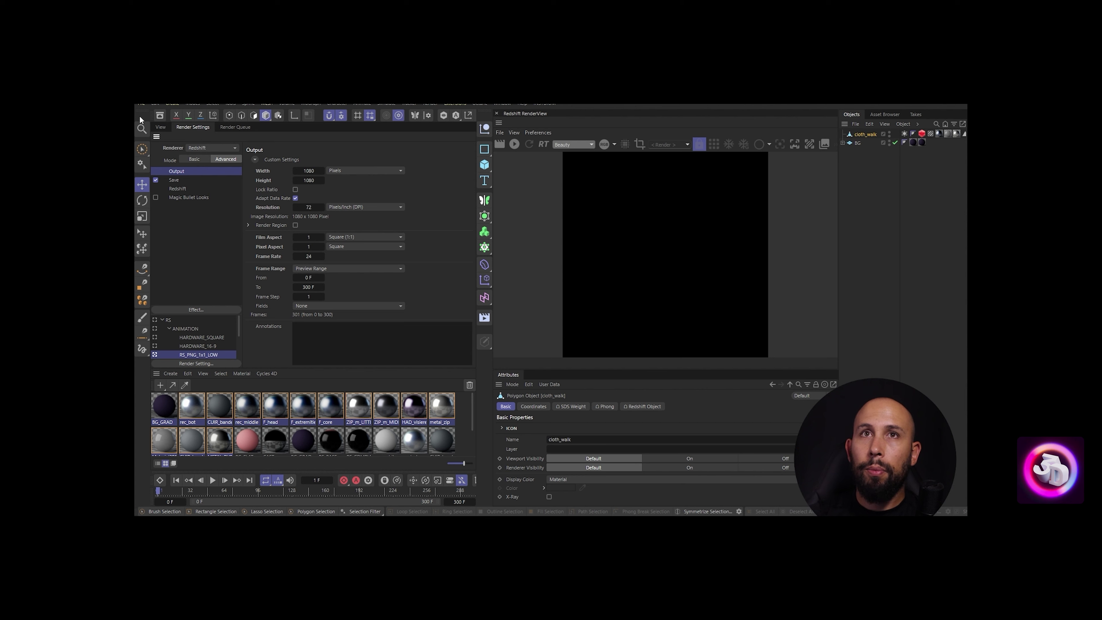
click(158, 127)
click(893, 207)
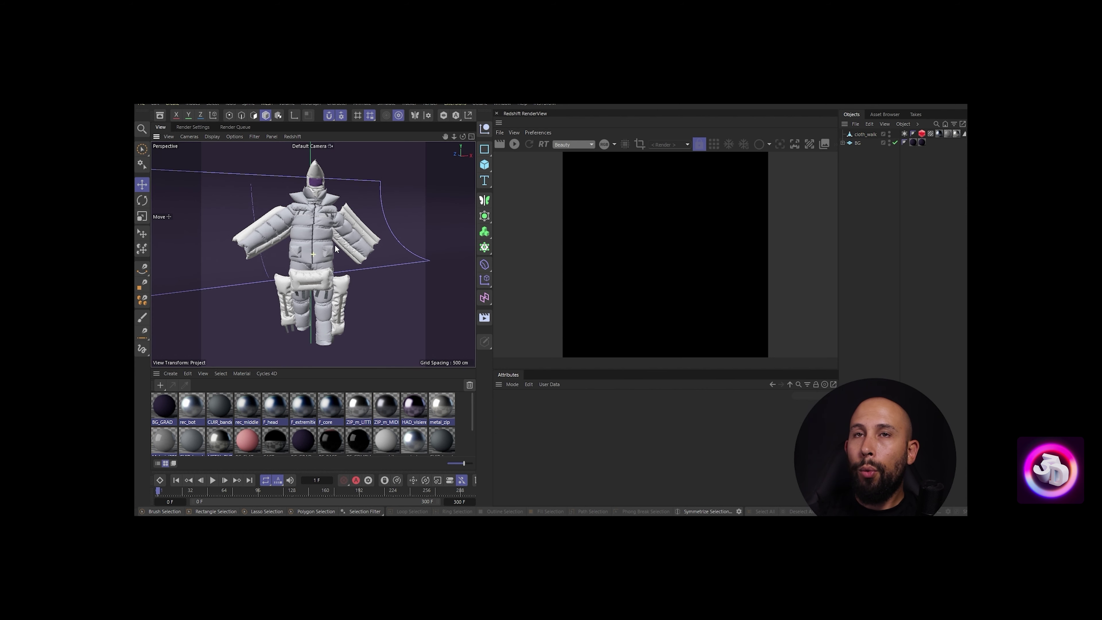
scroll(334, 245, down, 2)
scroll(332, 245, down, 1)
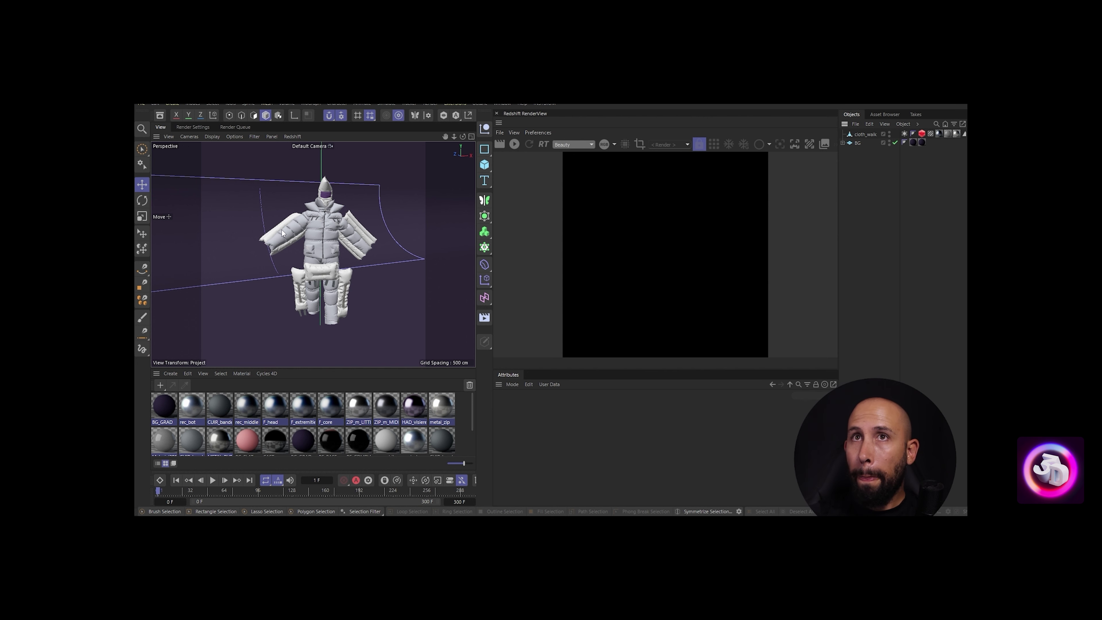
Delete all materials from the scene
click(161, 412)
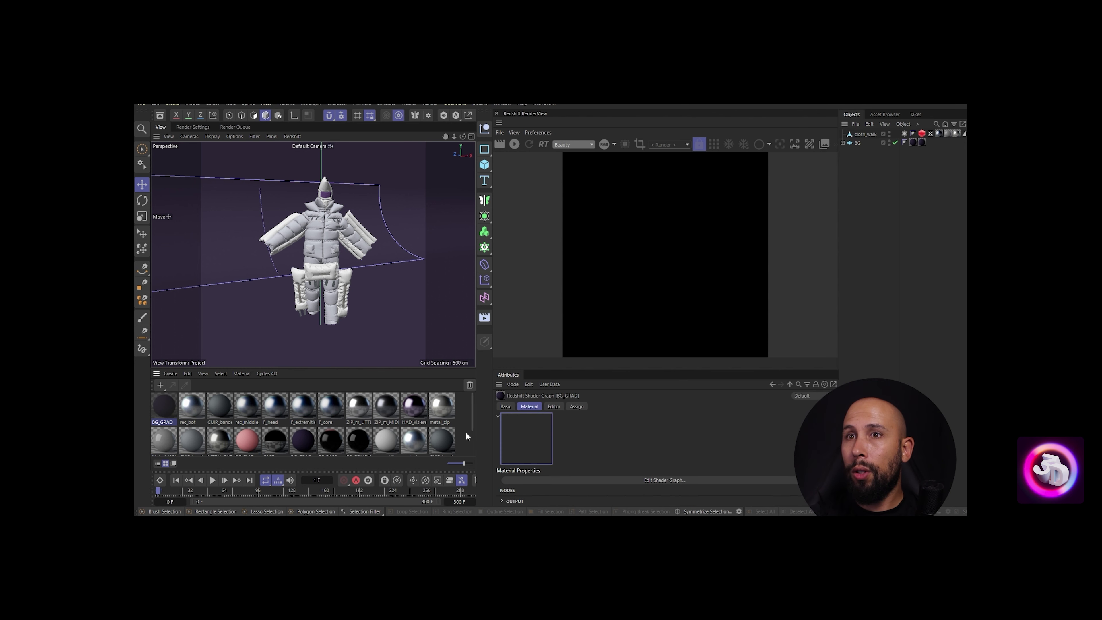
scroll(458, 428, down, 2)
key(ctrl+a)
key(Delete)
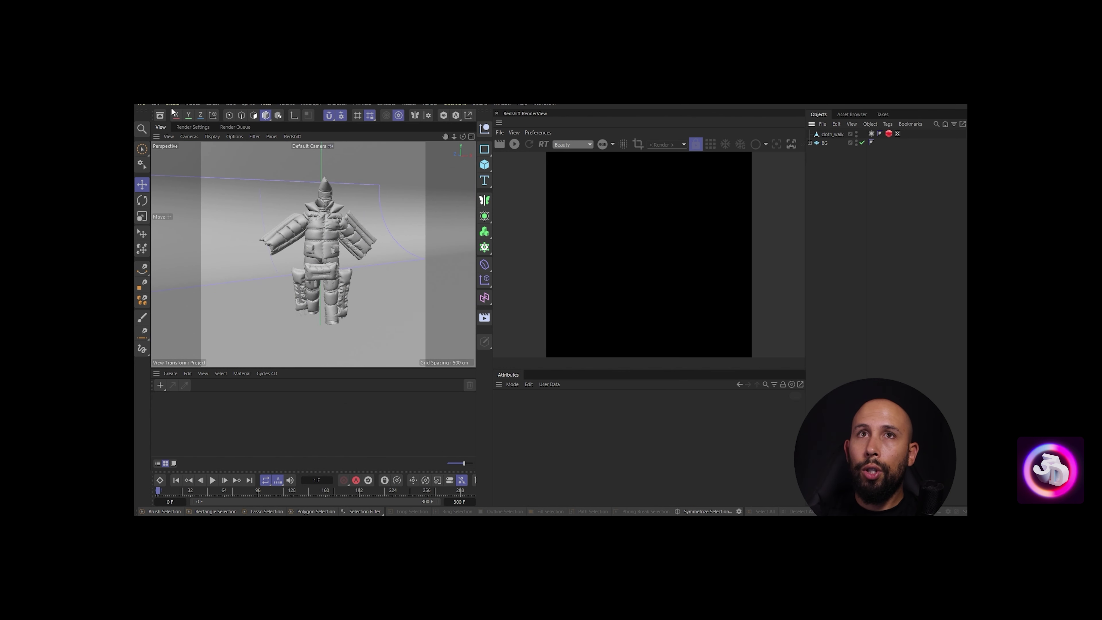
Add a Redshift dome light to the scene and enlarge the area showing its attributes
click(193, 127)
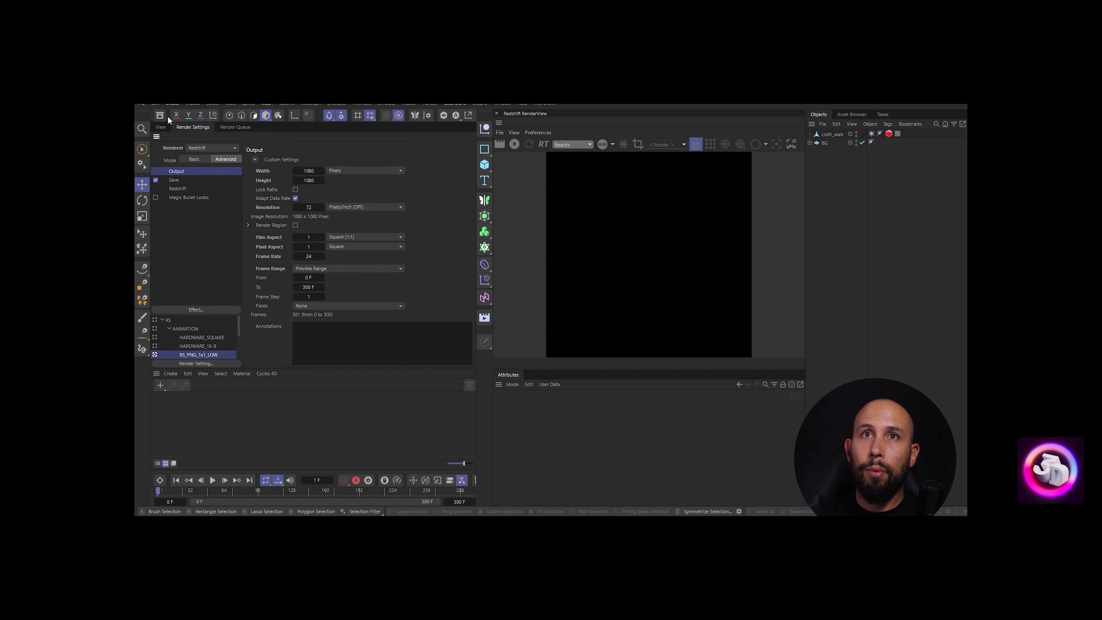
click(161, 127)
click(173, 103)
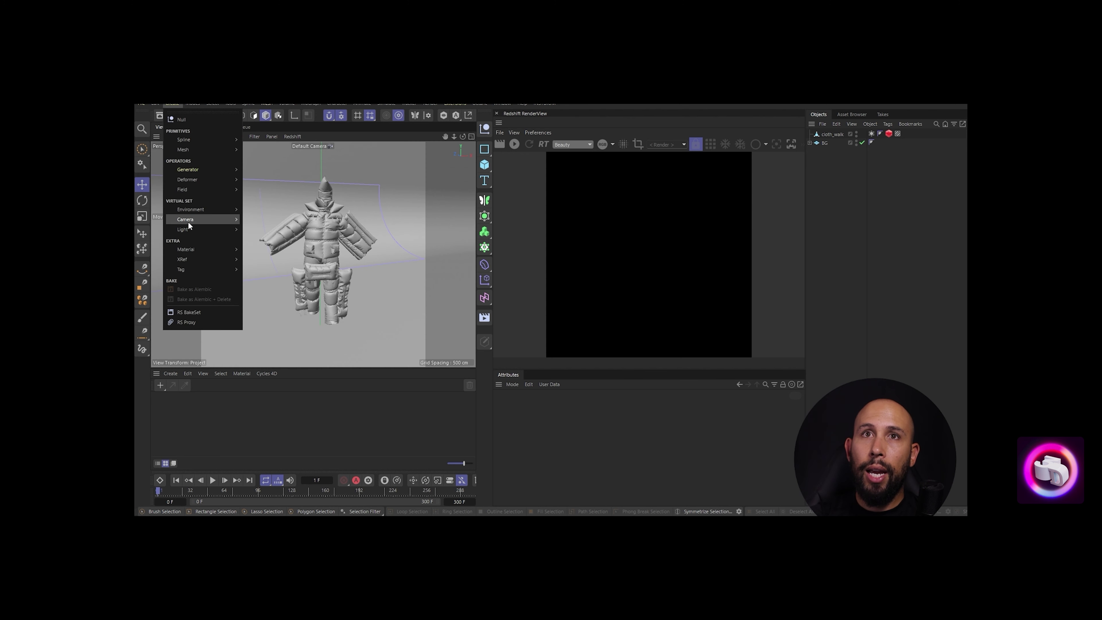
mouse_move(186, 230)
click(265, 271)
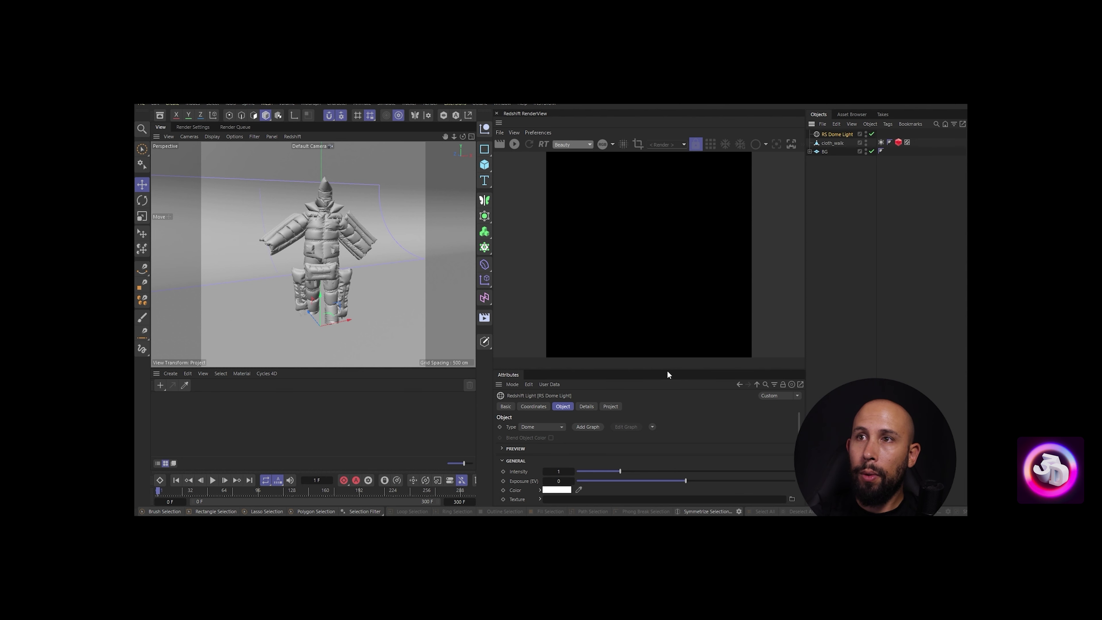
drag(668, 371, 673, 340)
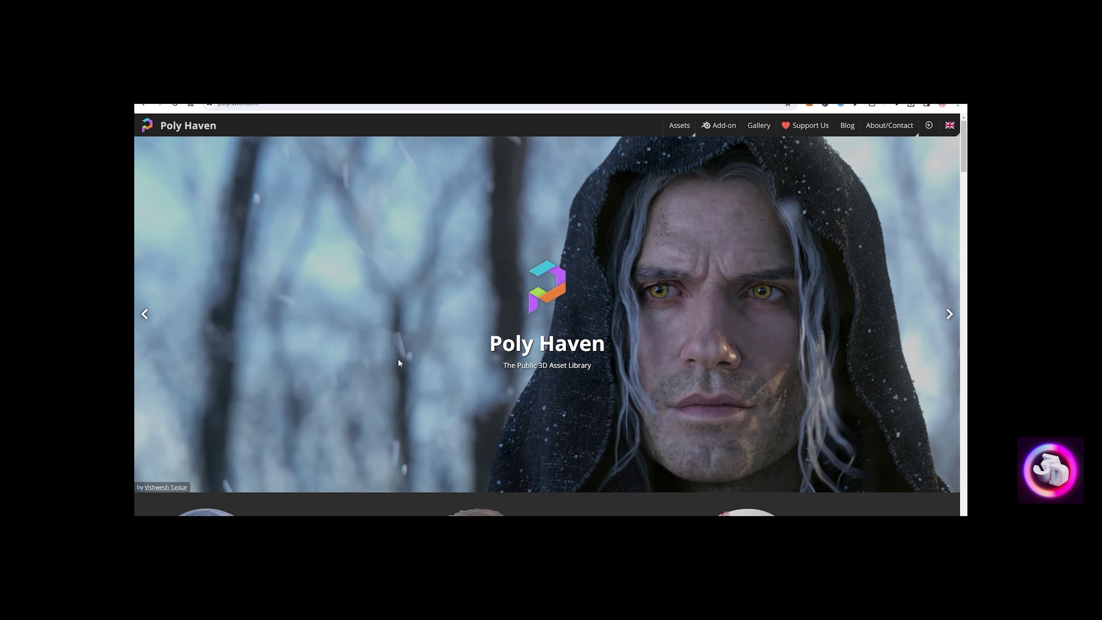
Look through the Poly Haven home page to see what the asset library offers and how to browse its HDRIs
scroll(397, 362, down, 10)
scroll(399, 364, down, 3)
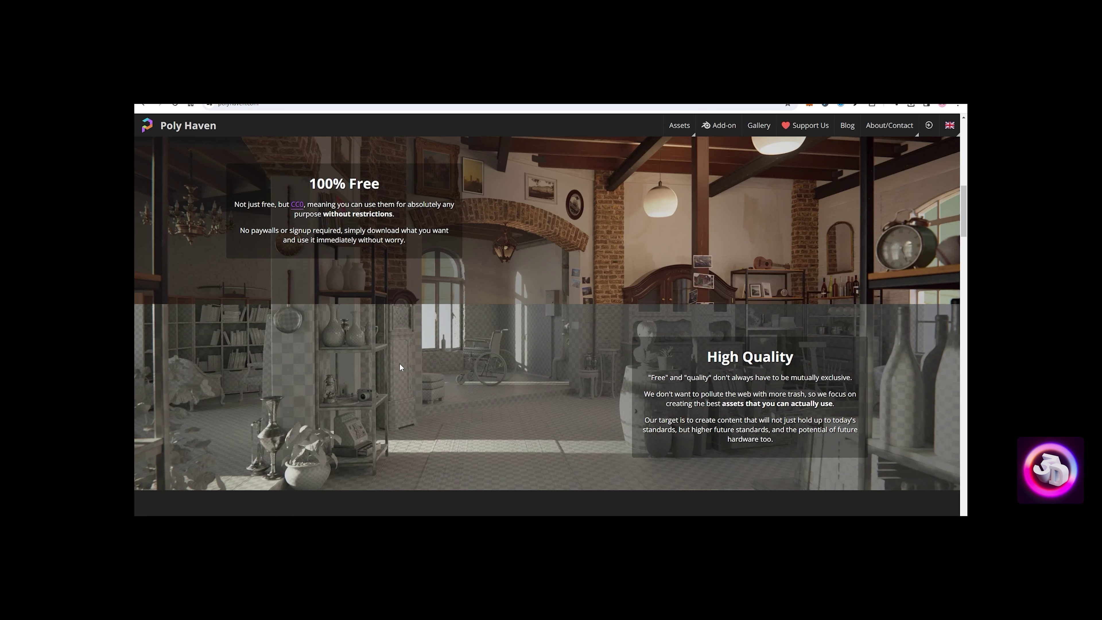
scroll(401, 364, down, 6)
scroll(403, 367, down, 8)
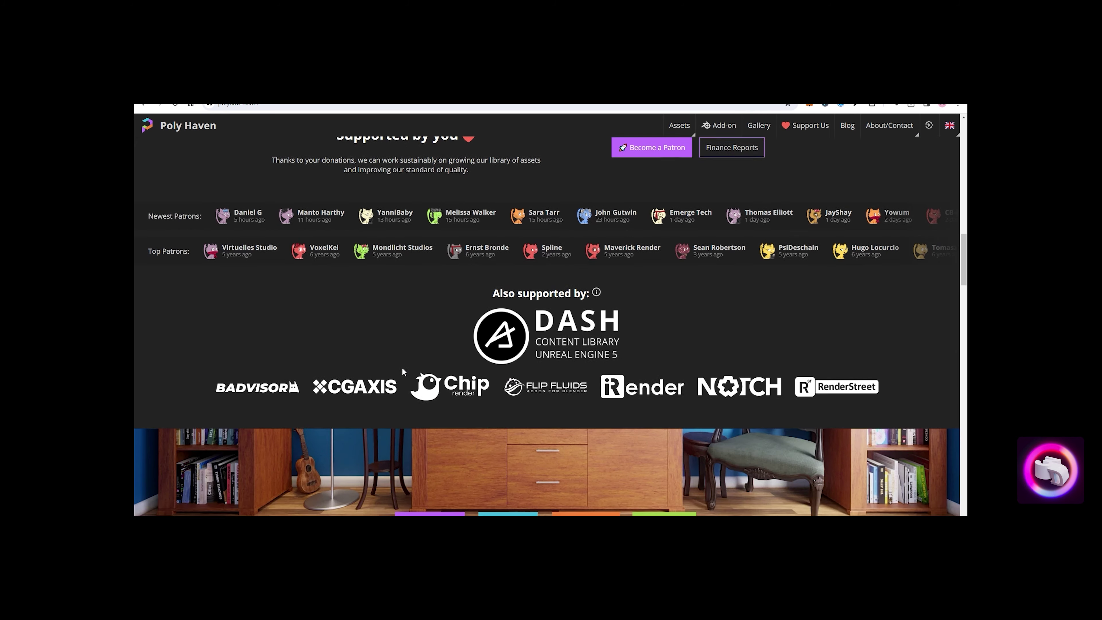
scroll(402, 370, down, 4)
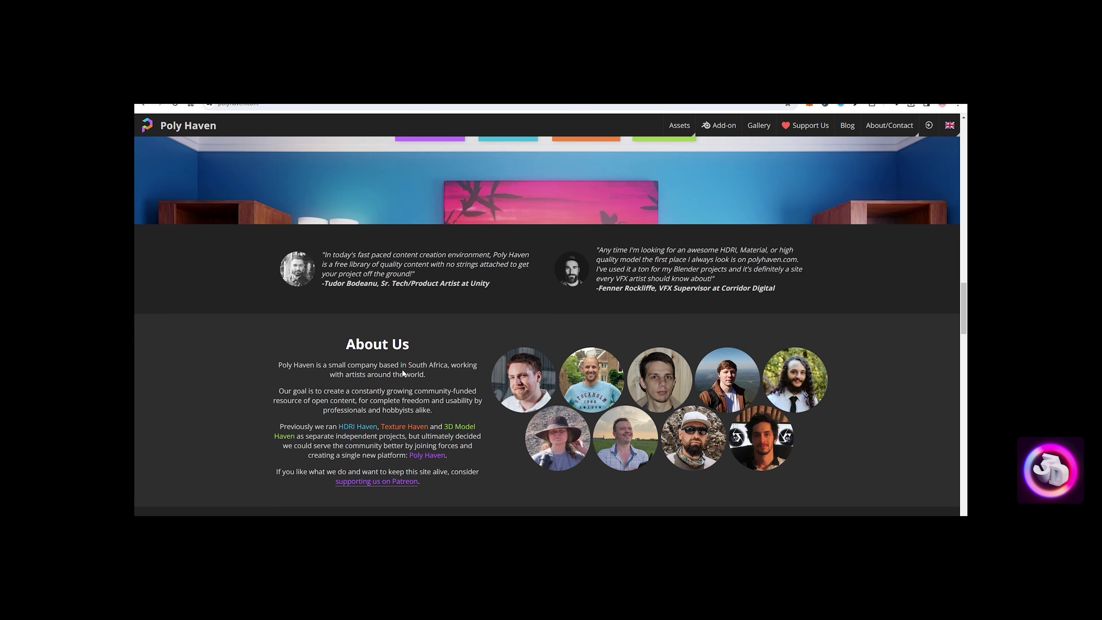
scroll(402, 370, down, 6)
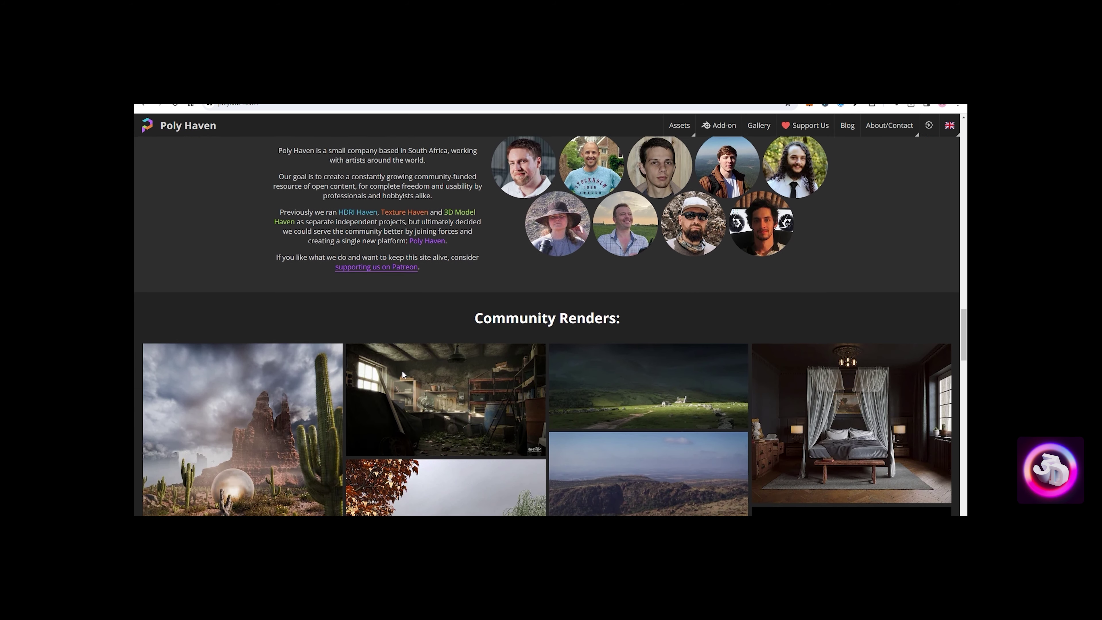
scroll(402, 374, down, 4)
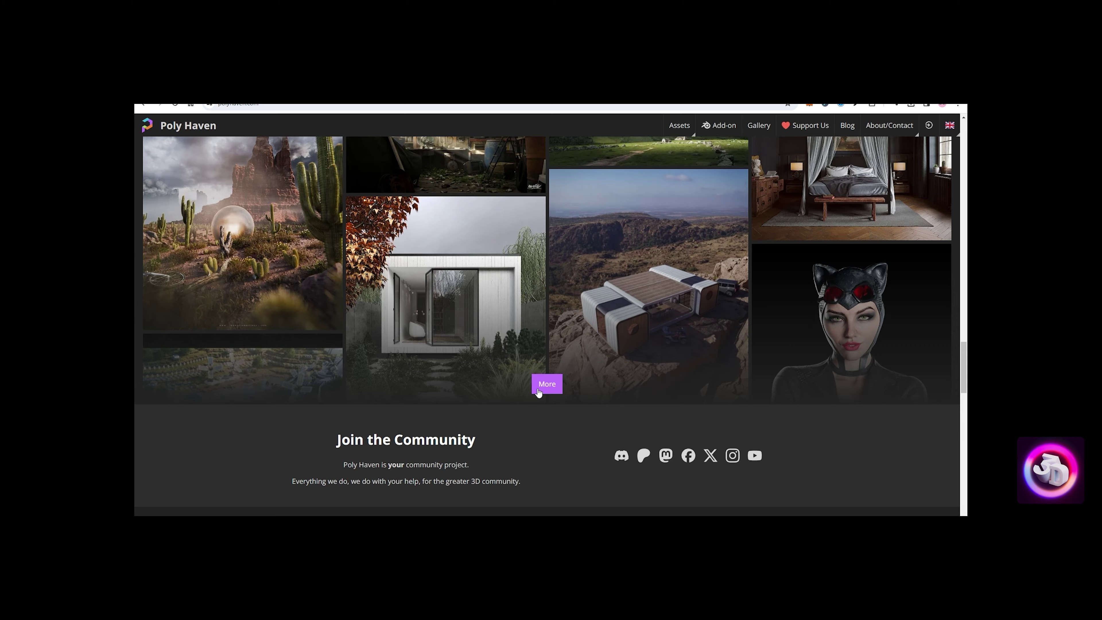
scroll(467, 370, up, 10)
scroll(462, 369, up, 6)
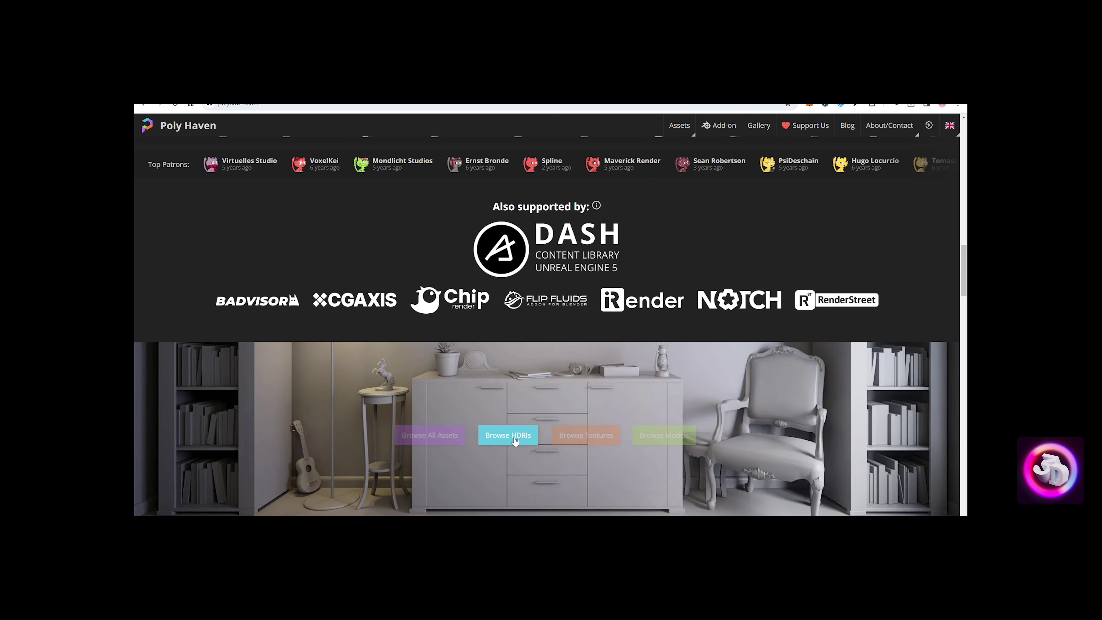
Open Poly Haven's HDRI collection and browse through the available environment maps
click(514, 438)
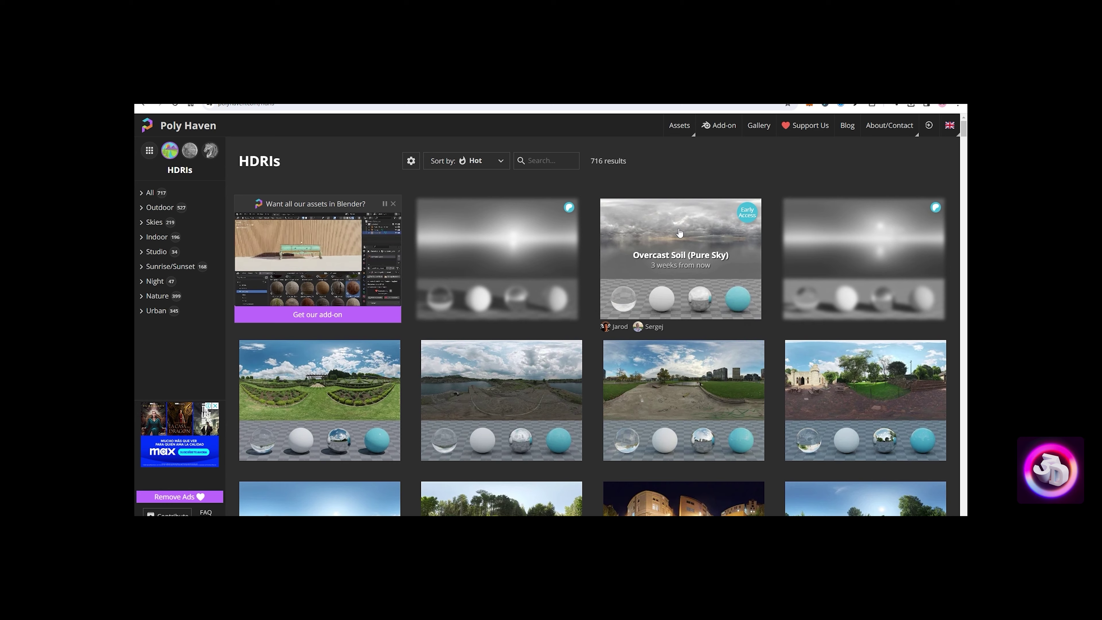
scroll(651, 237, down, 1)
scroll(625, 241, up, 1)
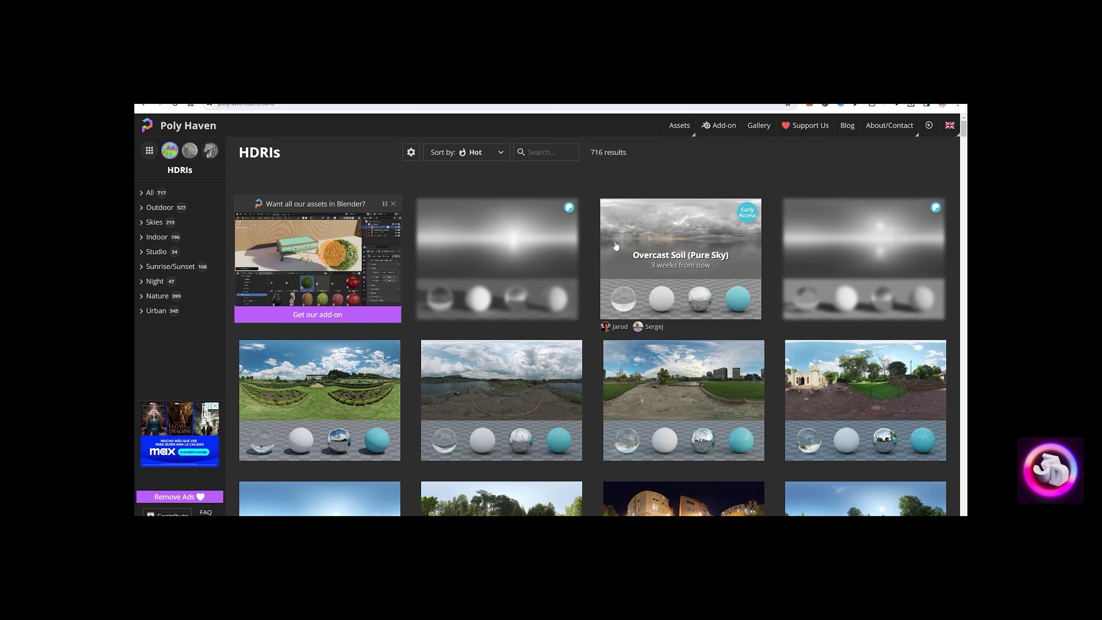
scroll(616, 246, down, 7)
scroll(620, 247, down, 10)
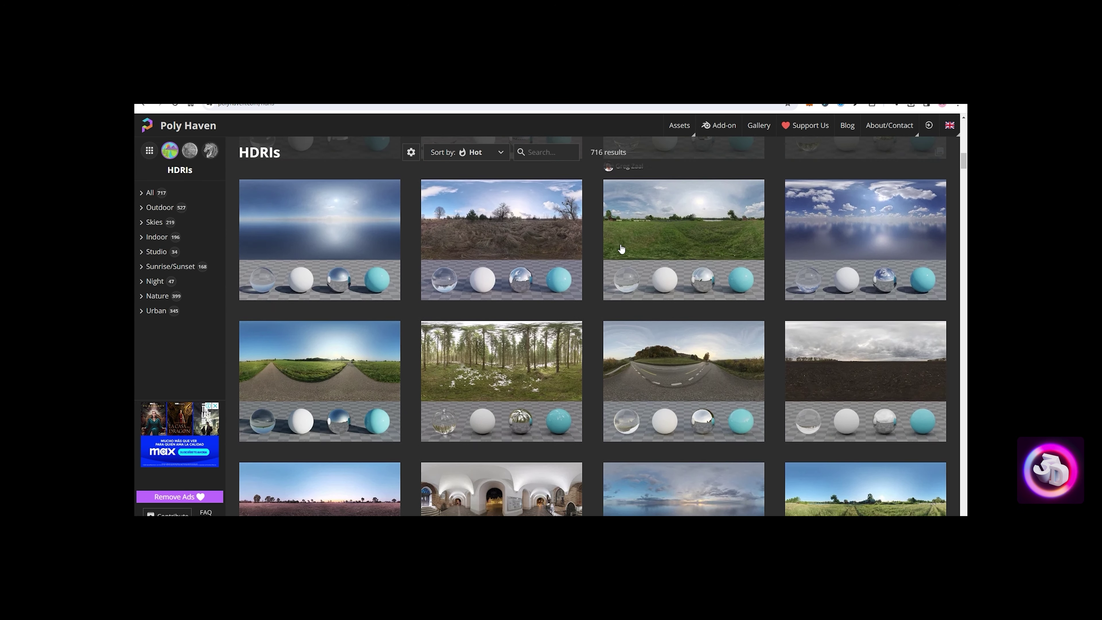
scroll(621, 248, down, 6)
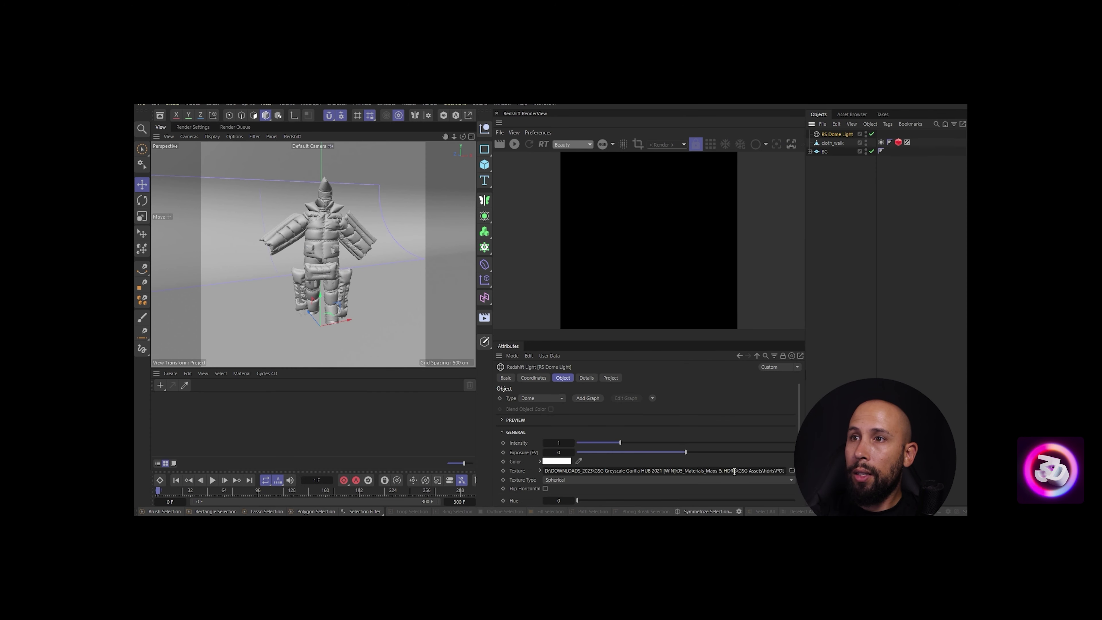
Switch to Cinema 4D, start the interactive render in Redshift RenderView and inspect the dome-lit character
click(514, 144)
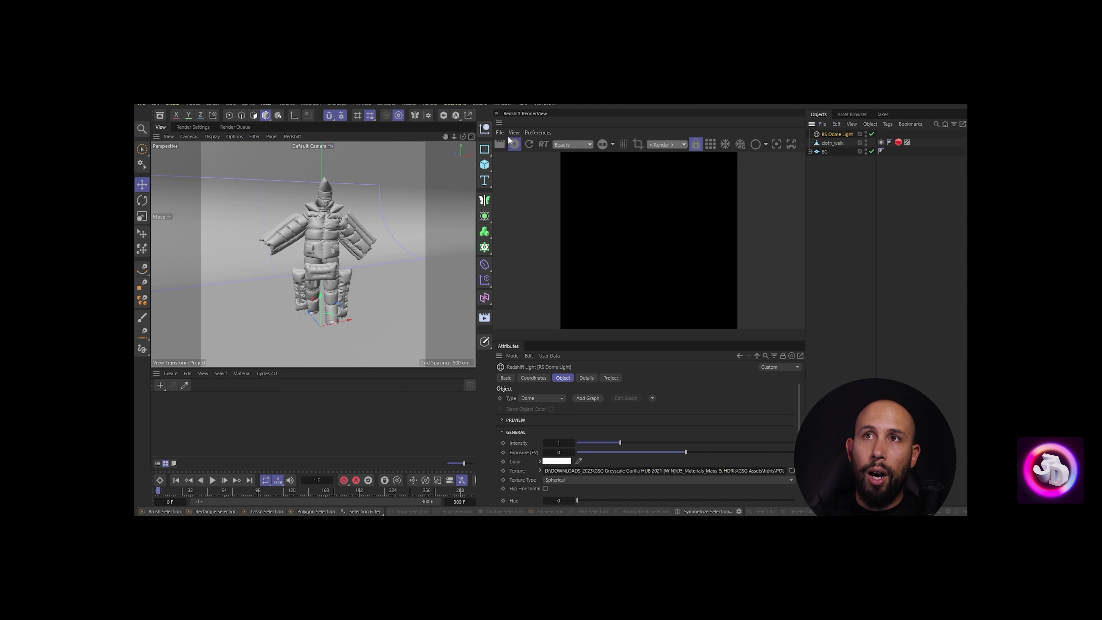
click(501, 103)
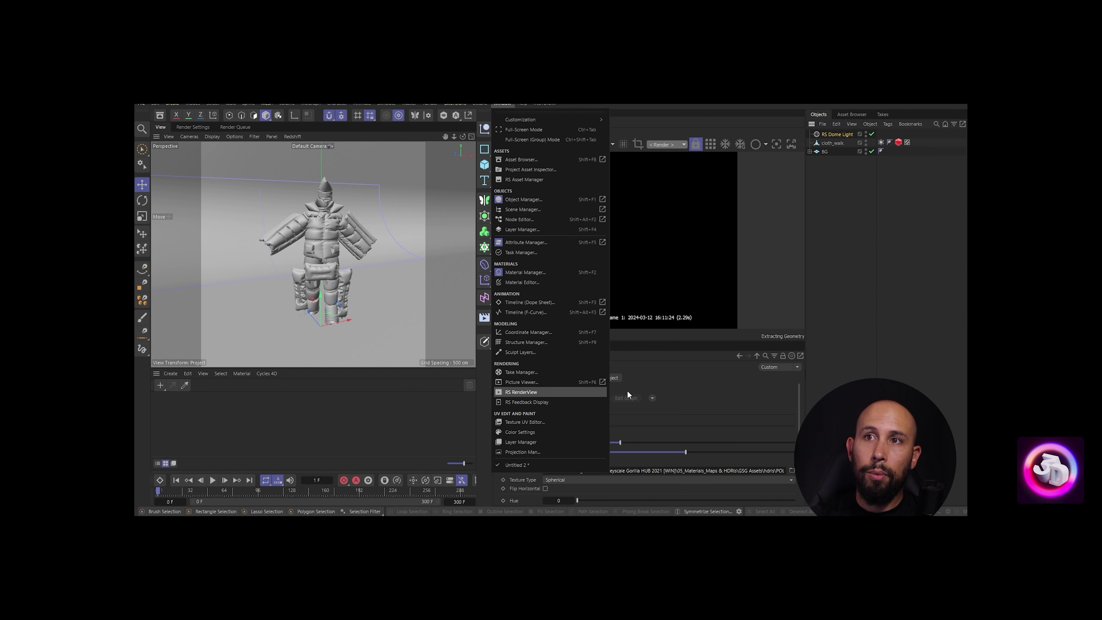
click(511, 391)
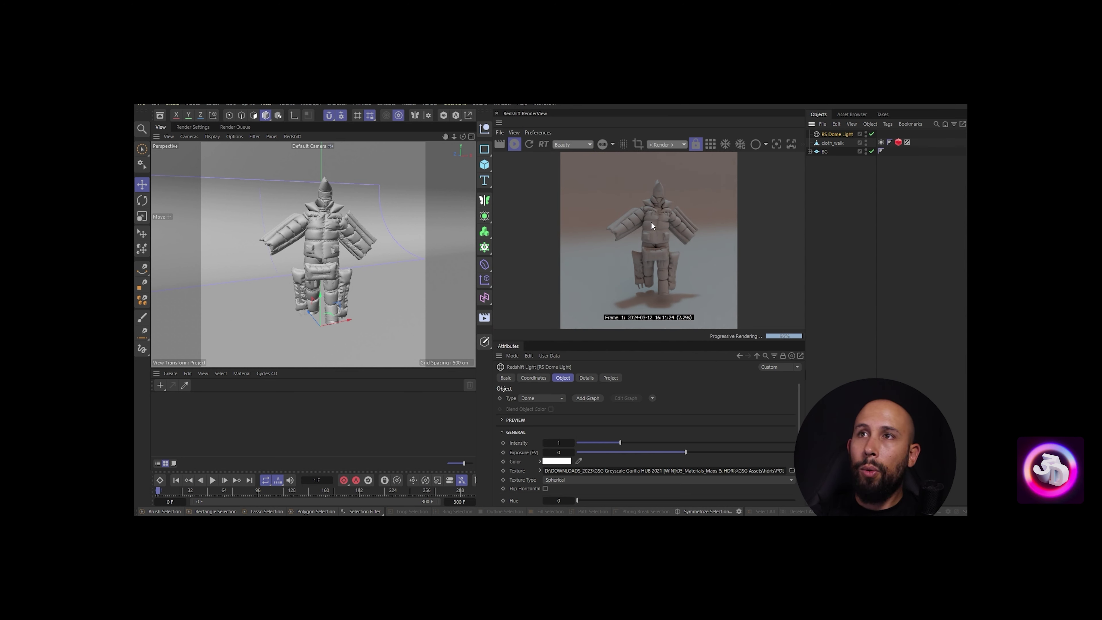
scroll(326, 250, up, 3)
scroll(326, 251, down, 3)
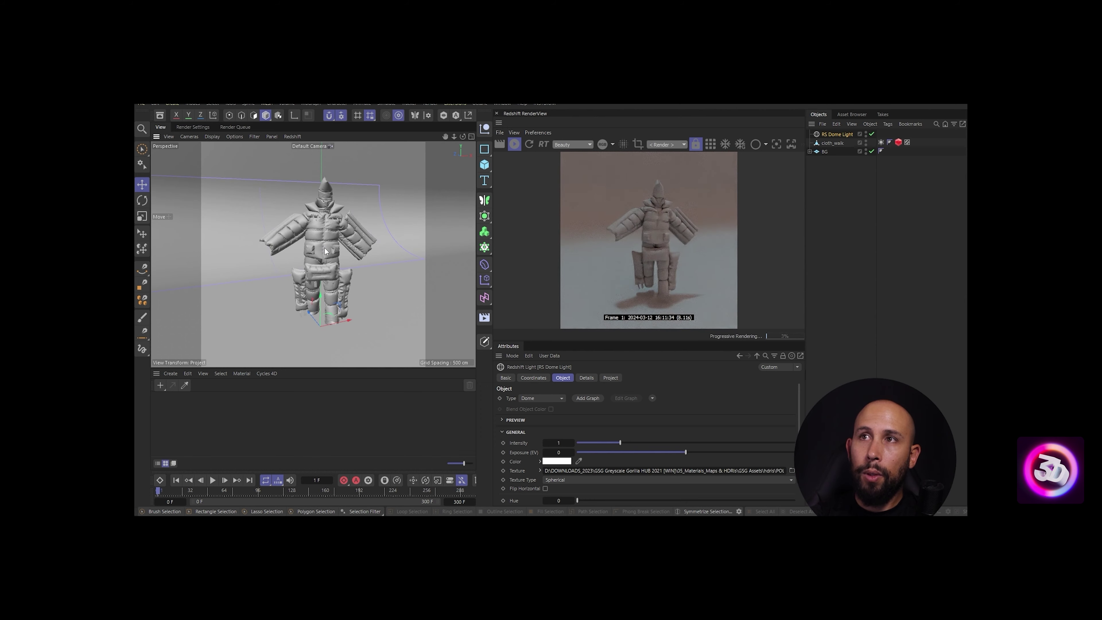
Add a standard Redshift camera from a slightly adjusted view of the character, look through it and deselect it
alt+drag(326, 251, 315, 256)
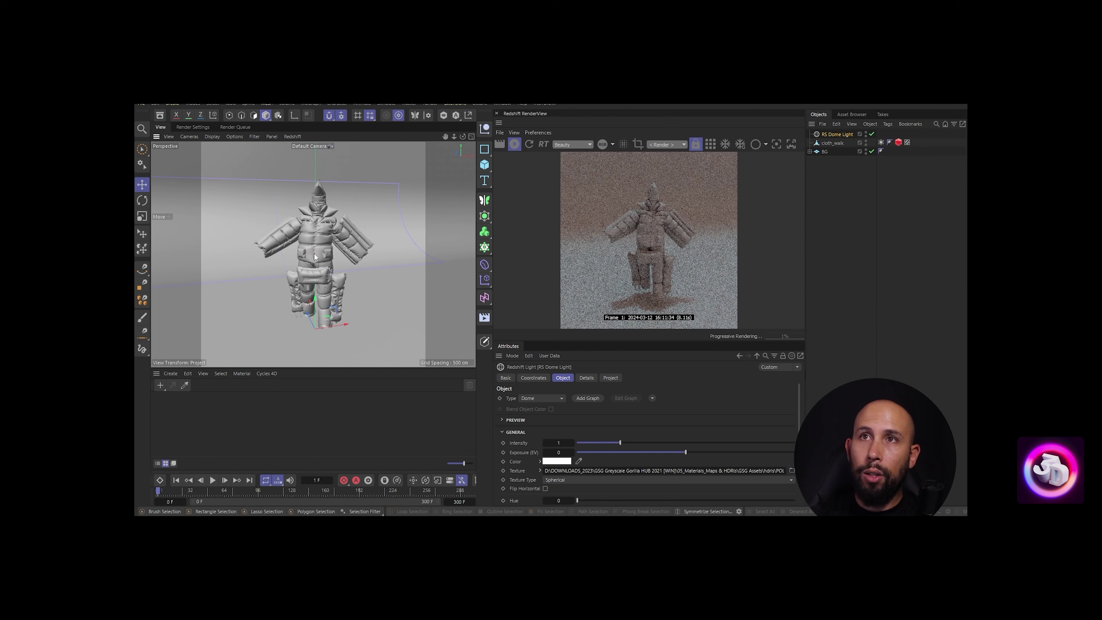
click(173, 103)
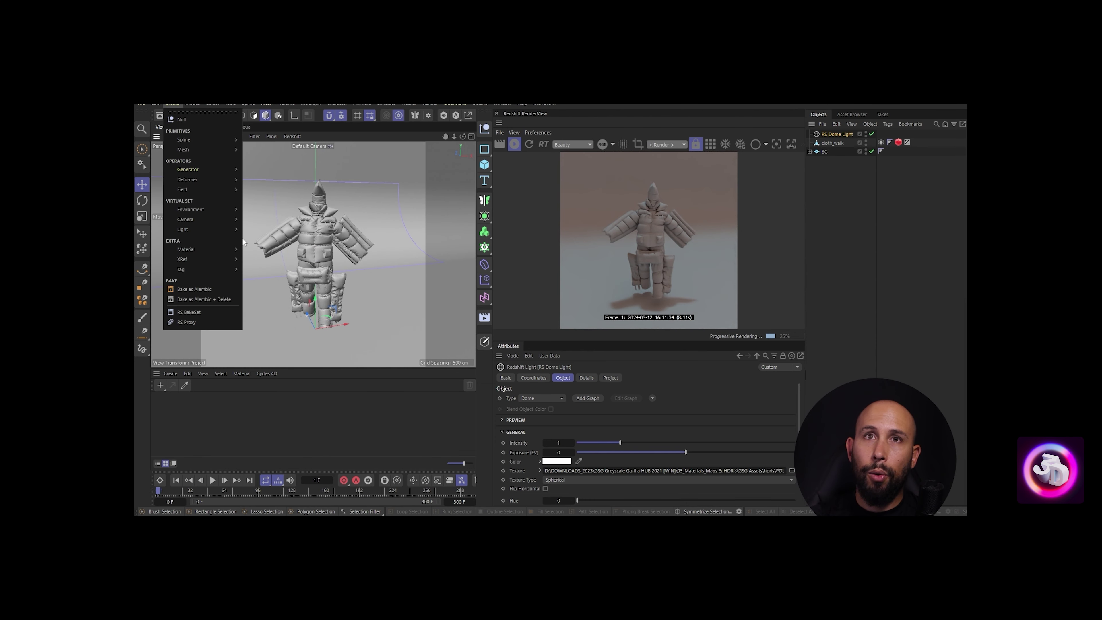
mouse_move(195, 219)
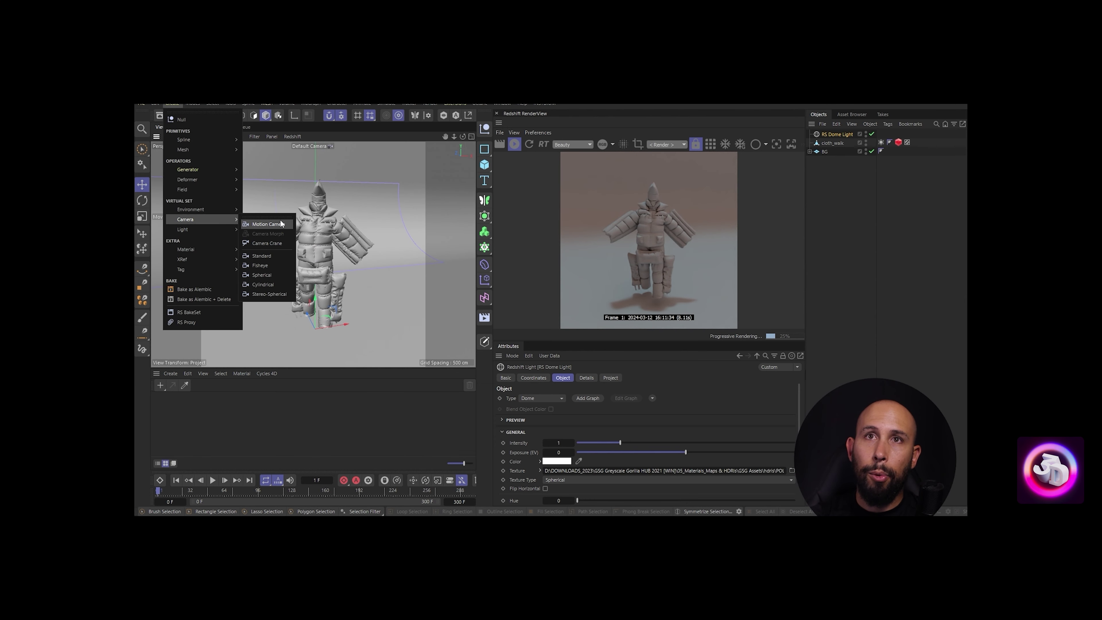
click(261, 256)
click(871, 134)
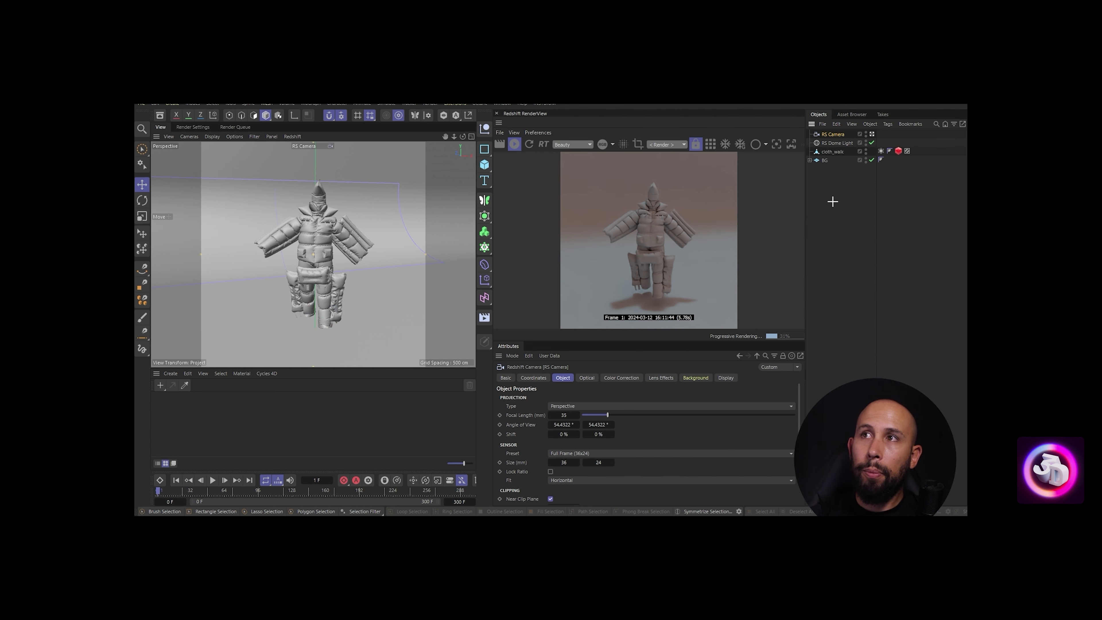
click(808, 244)
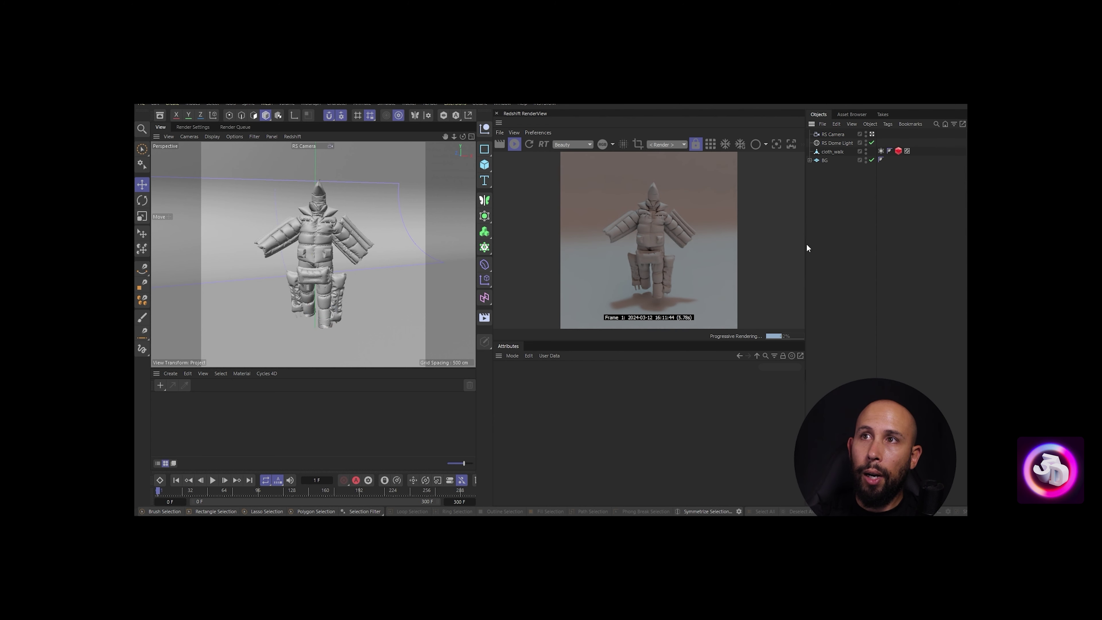
Set the RS Dome Light's bank rotation (R.B) to -60°
click(838, 144)
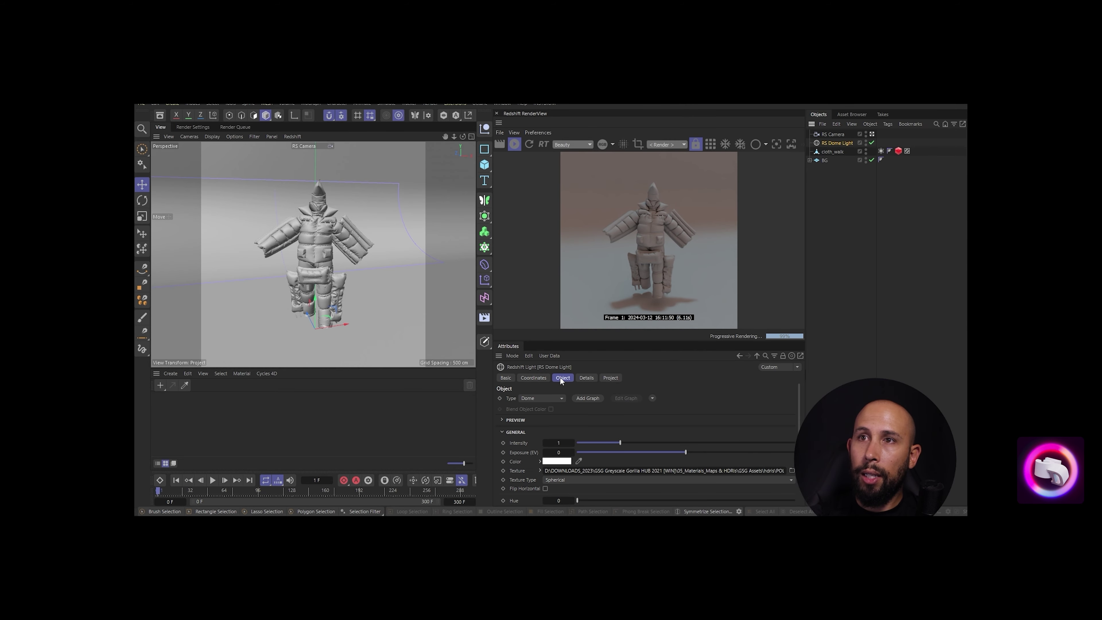
click(538, 377)
drag(593, 429, 564, 429)
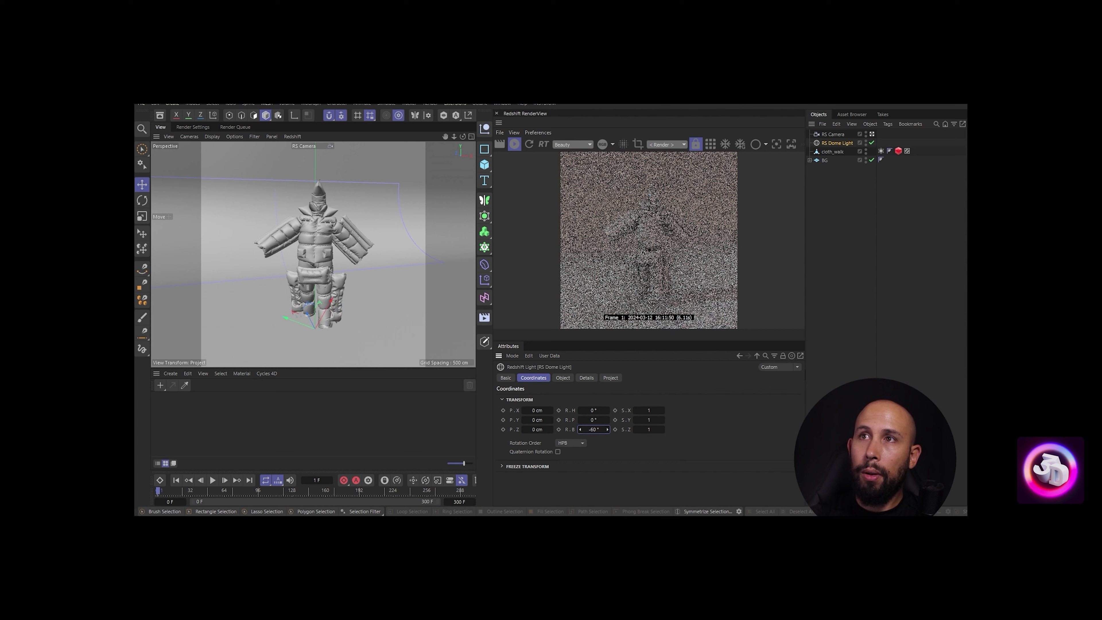
Set the RS Camera's focal length to 50 mm and reframe it so the full character fits the shot
mouse_move(454, 138)
mouse_down()
mouse_move(461, 131)
mouse_move(454, 138)
mouse_up()
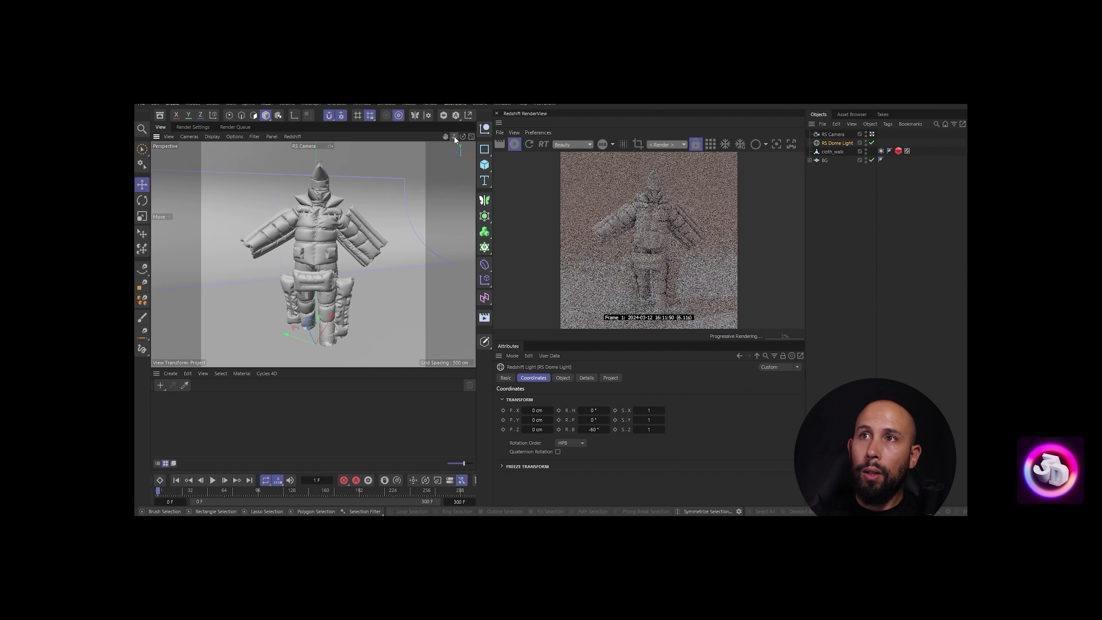
click(830, 134)
click(563, 378)
double_click(564, 415)
text(50)
key(Return)
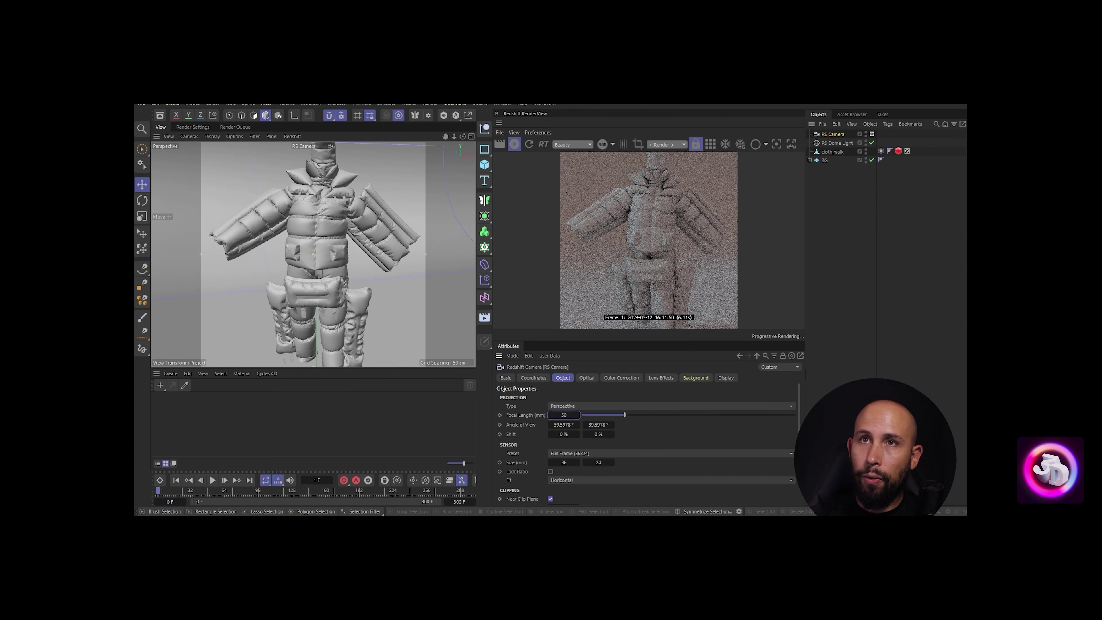
drag(454, 137, 455, 140)
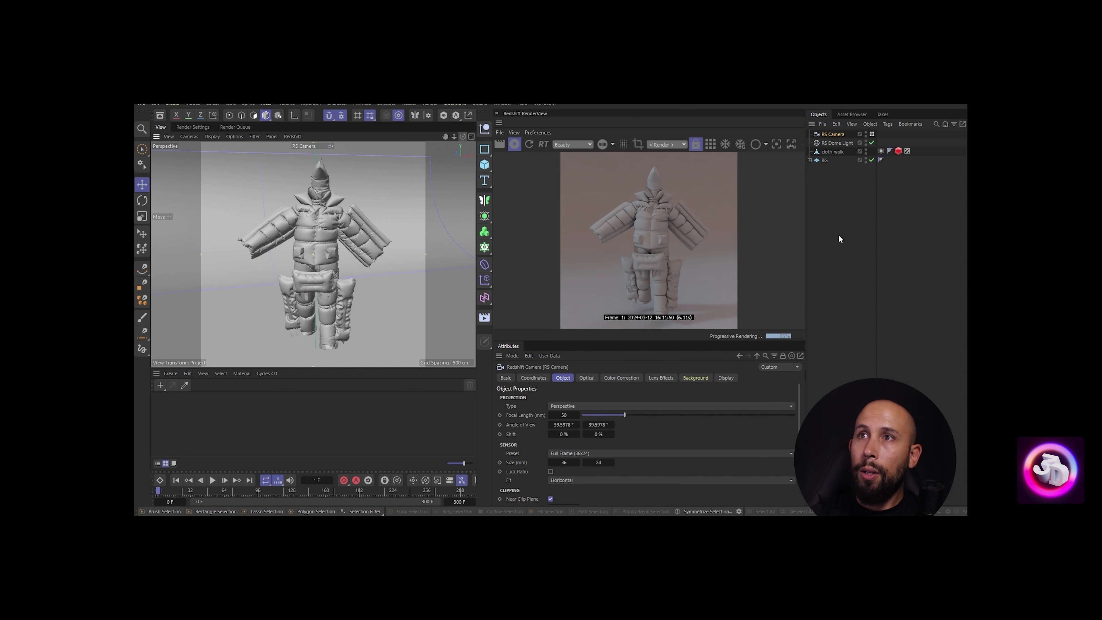
click(837, 199)
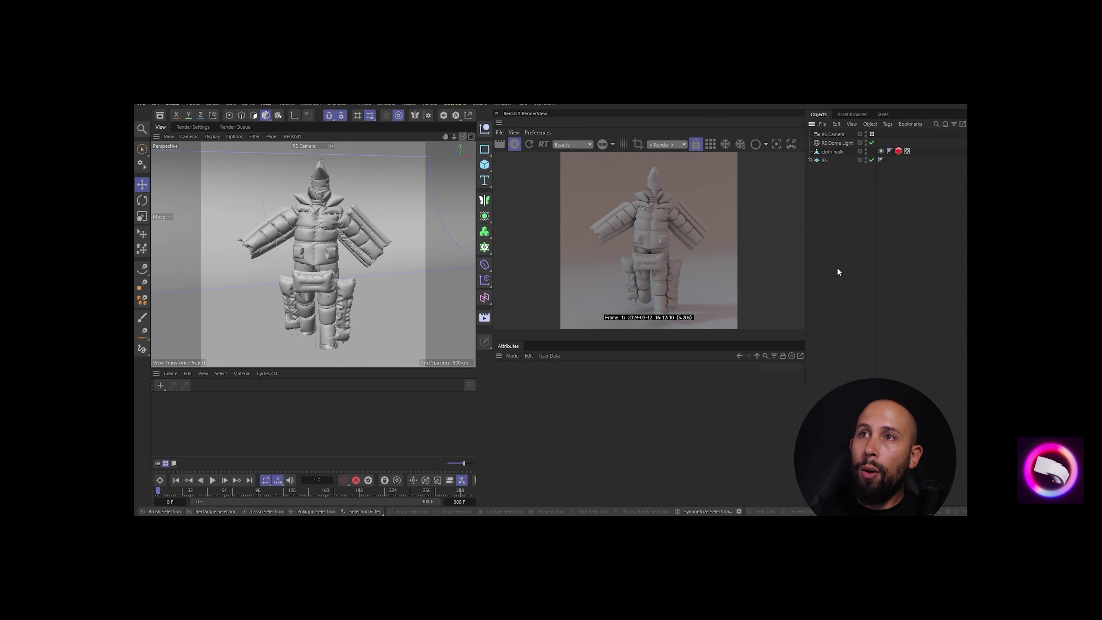
Add a Redshift area light to the scene
click(173, 104)
mouse_move(190, 230)
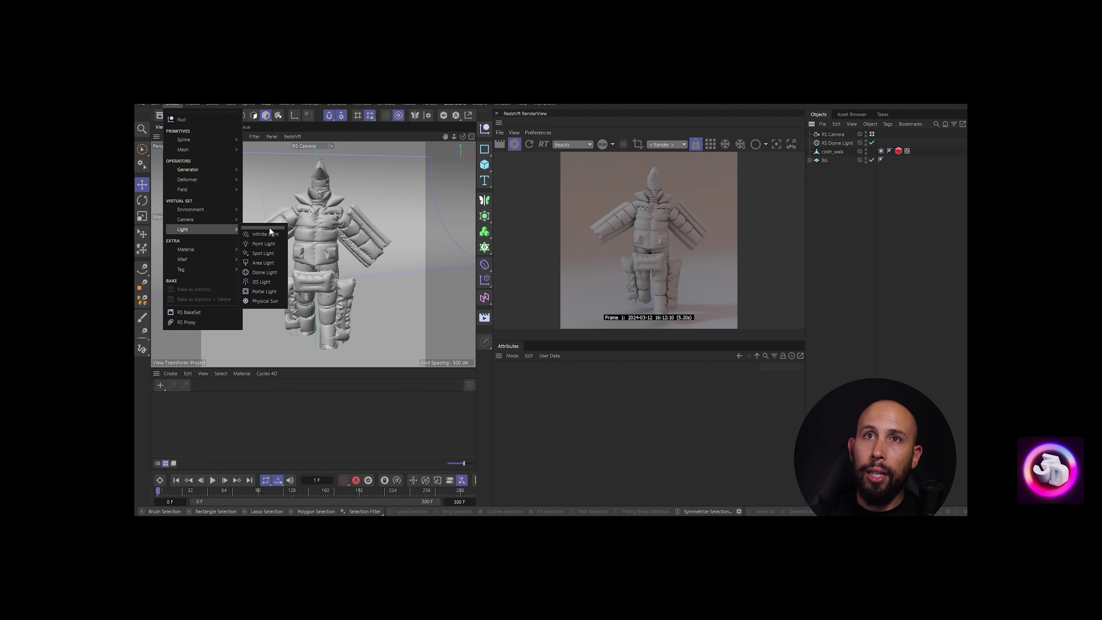
click(269, 262)
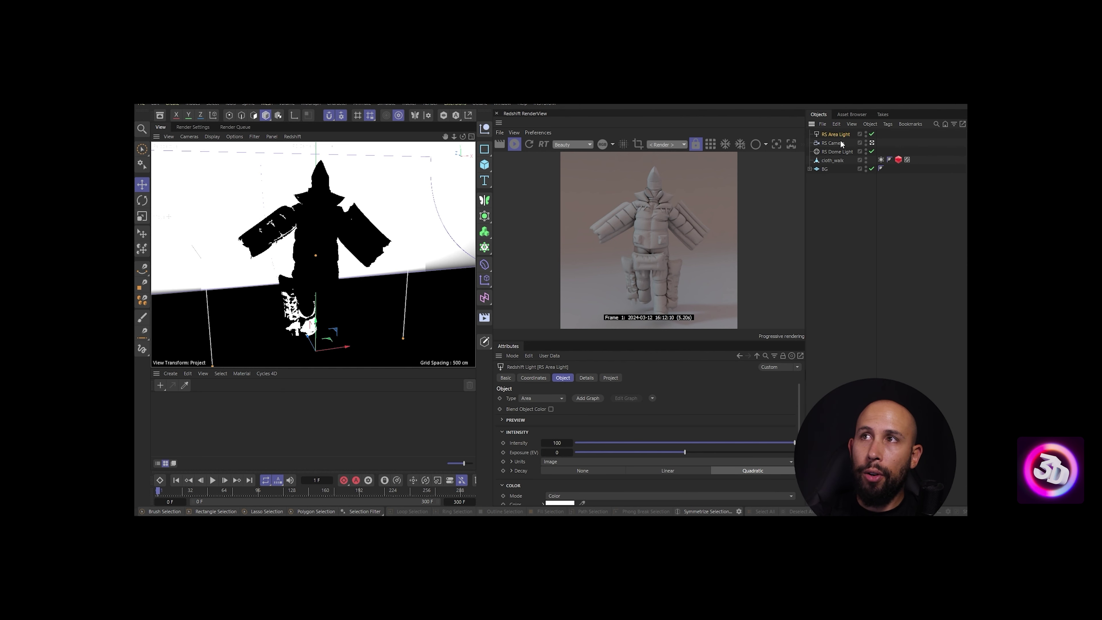
Give the RS Area Light a Target tag with cloth_walk as its target object and select the light again
right_click(835, 132)
mouse_move(871, 132)
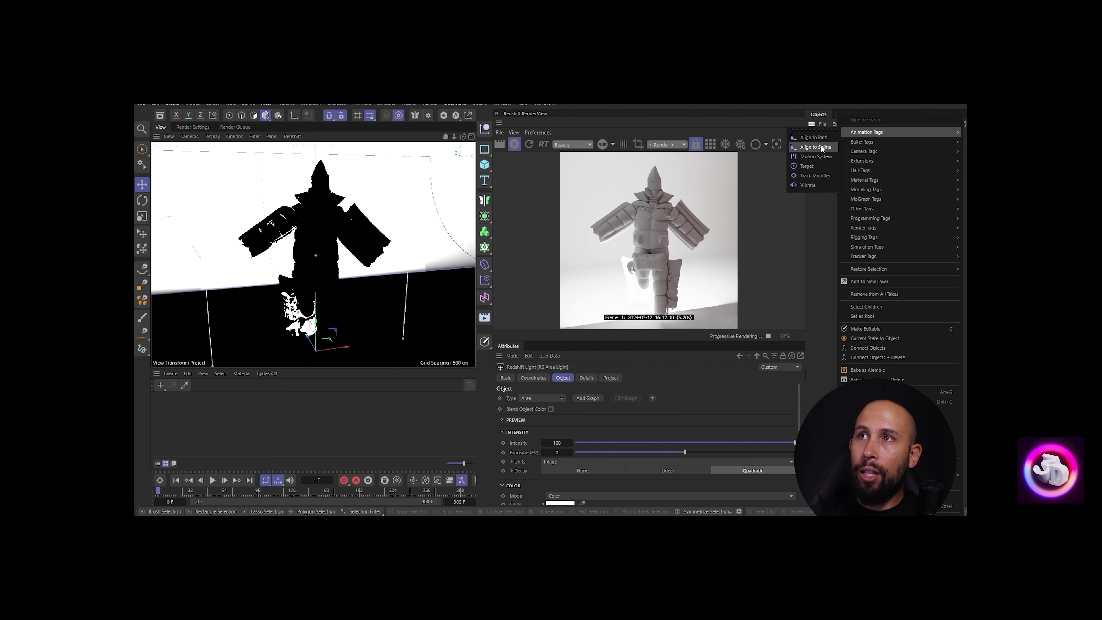
click(811, 170)
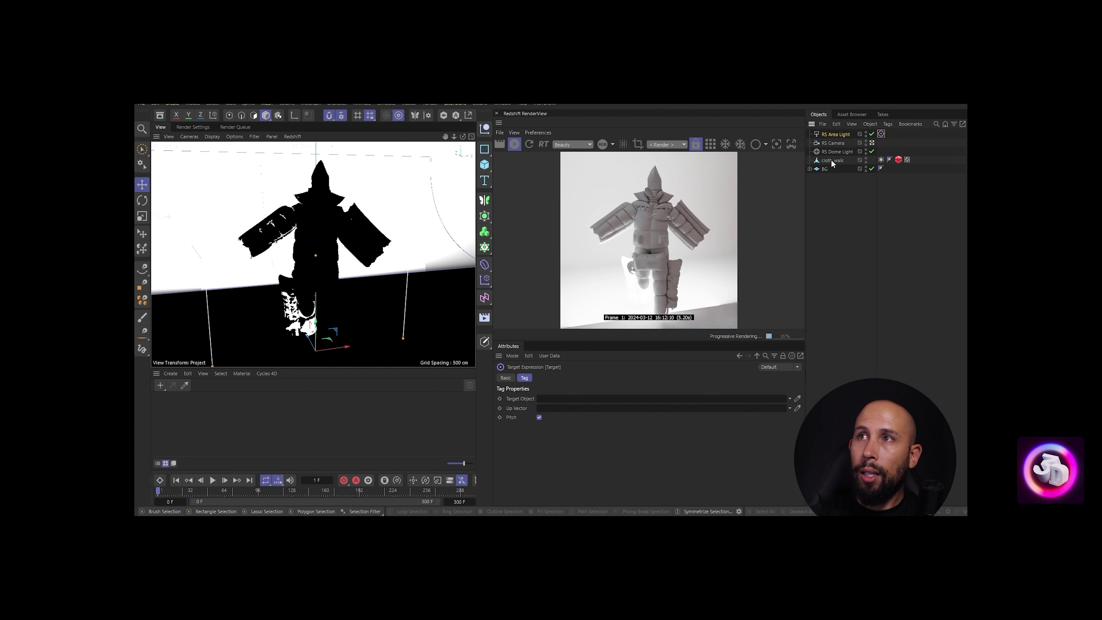
drag(831, 161, 555, 398)
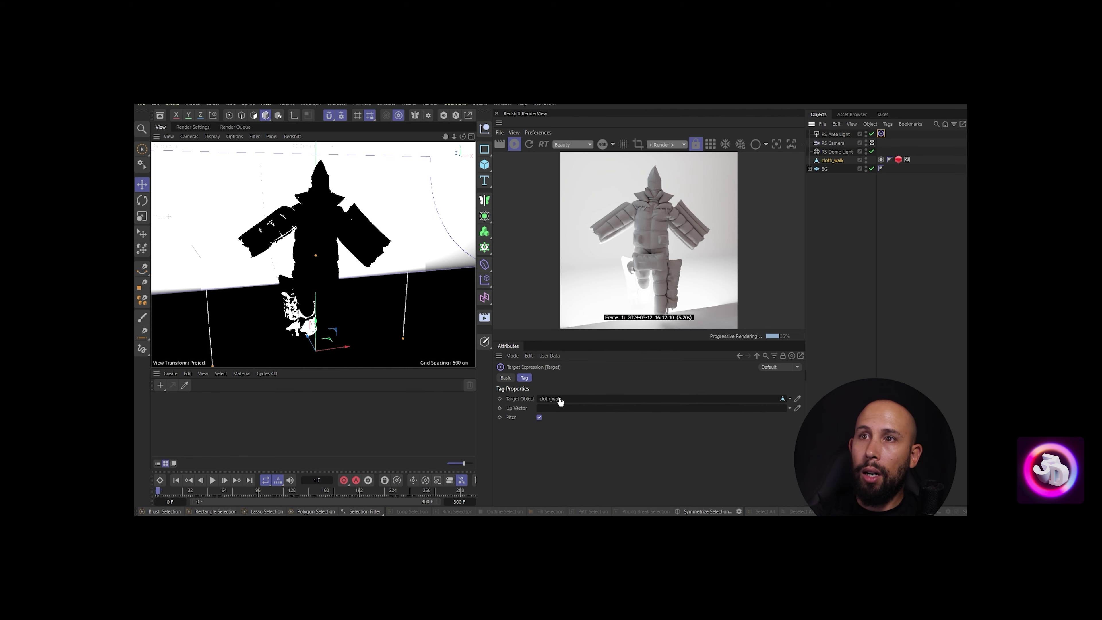
click(834, 134)
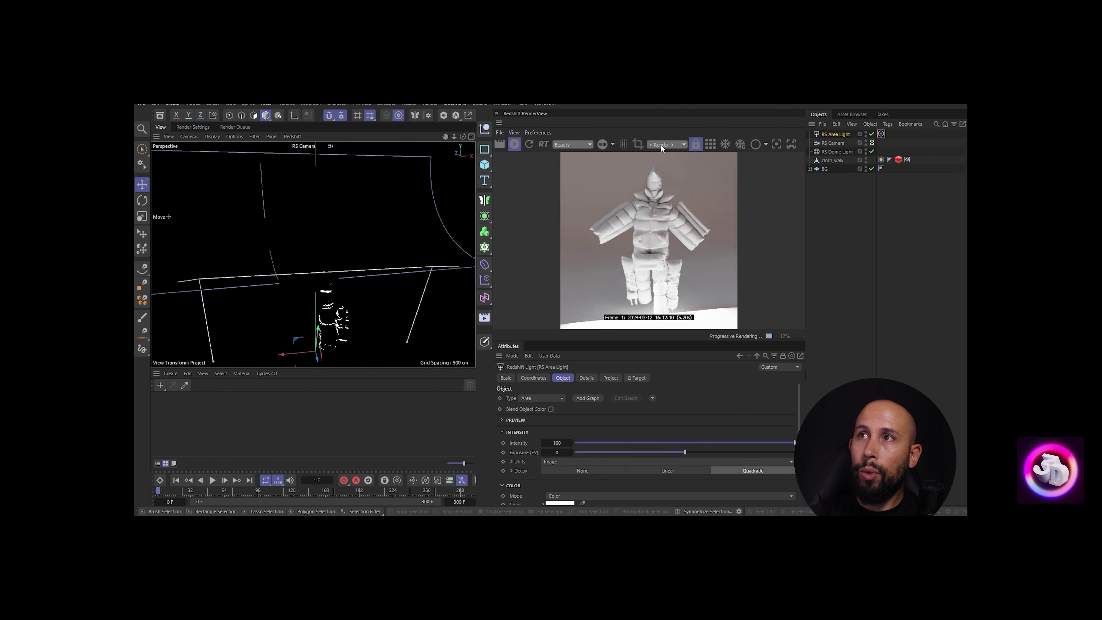
Set the Redshift RenderView to always render through RS Camera
click(834, 143)
click(670, 145)
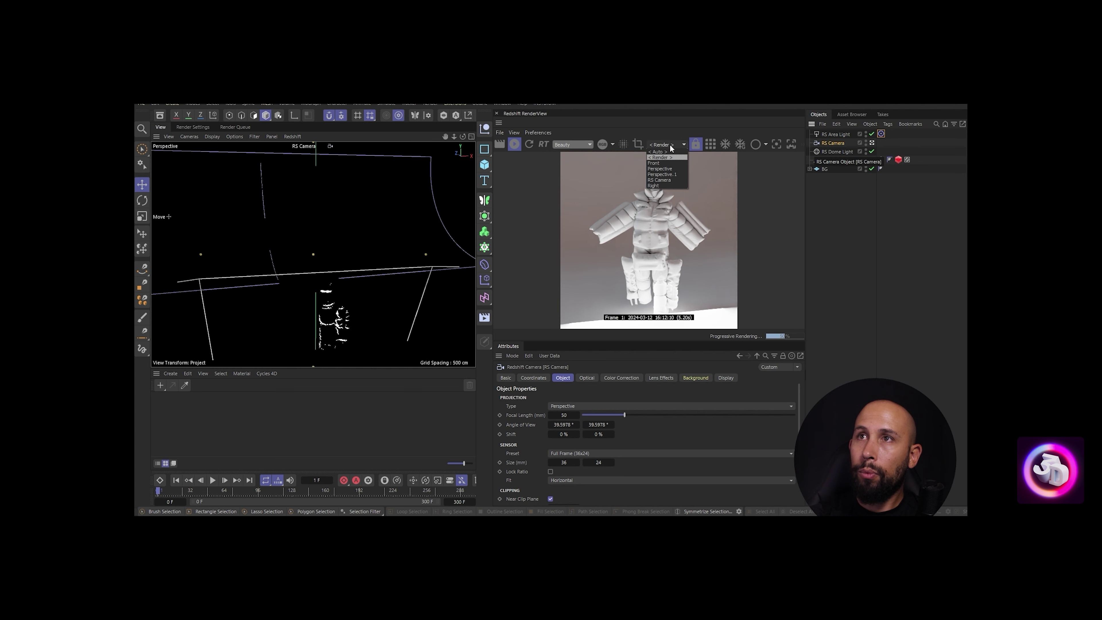
click(664, 179)
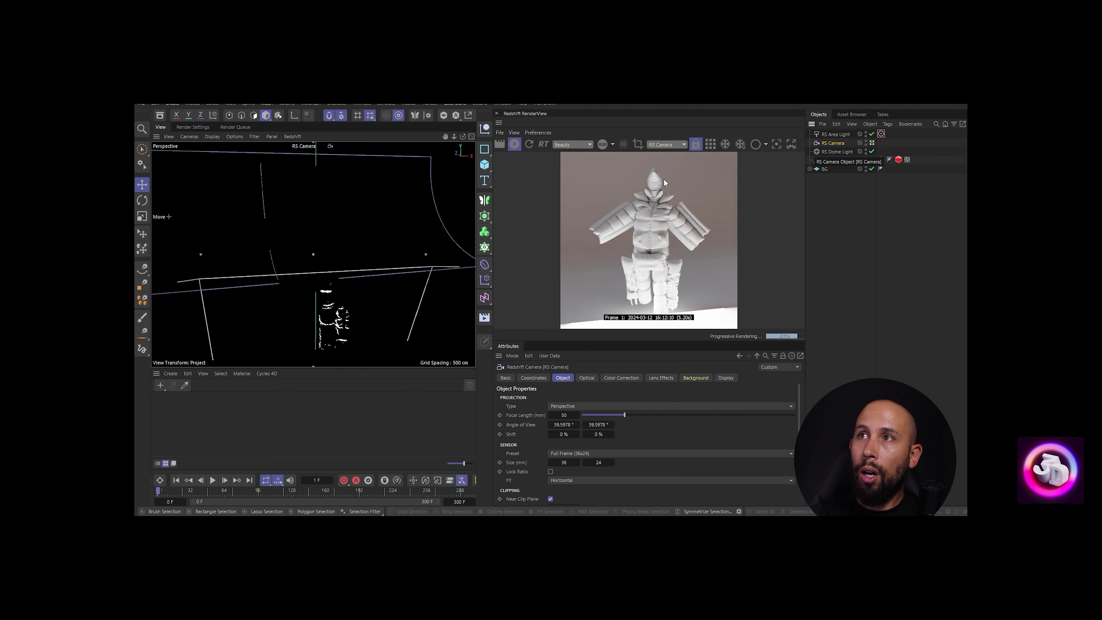
Switch the viewport from the camera view to a free perspective view showing the area light from the side
middle_click(286, 225)
middle_click(345, 207)
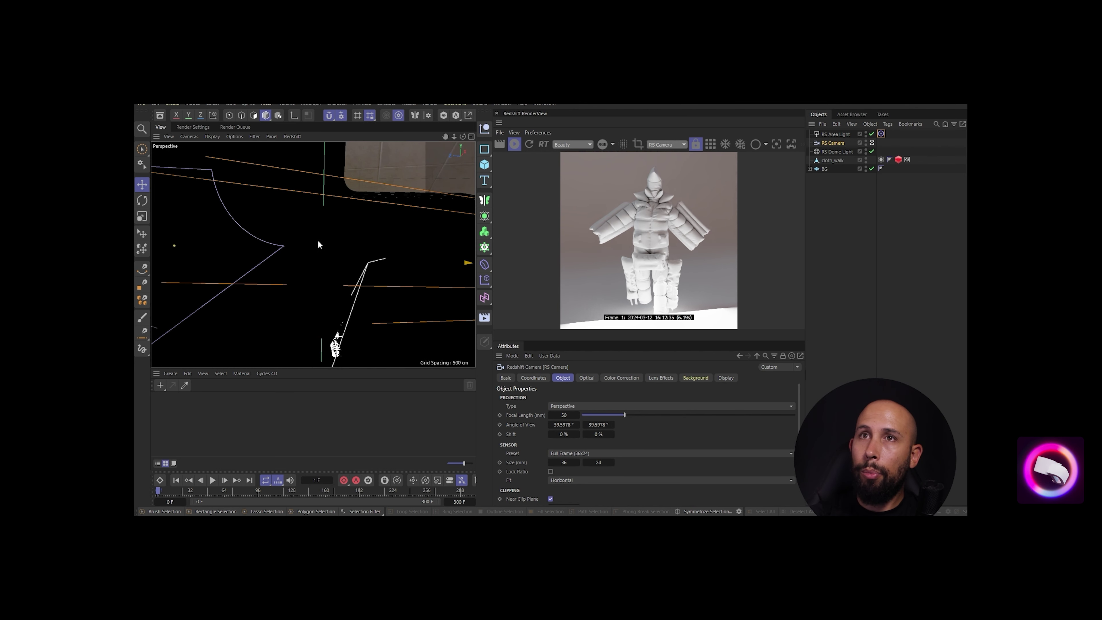
mouse_move(340, 281)
alt+mouse_down()
mouse_move(275, 288)
mouse_move(331, 273)
alt+mouse_up()
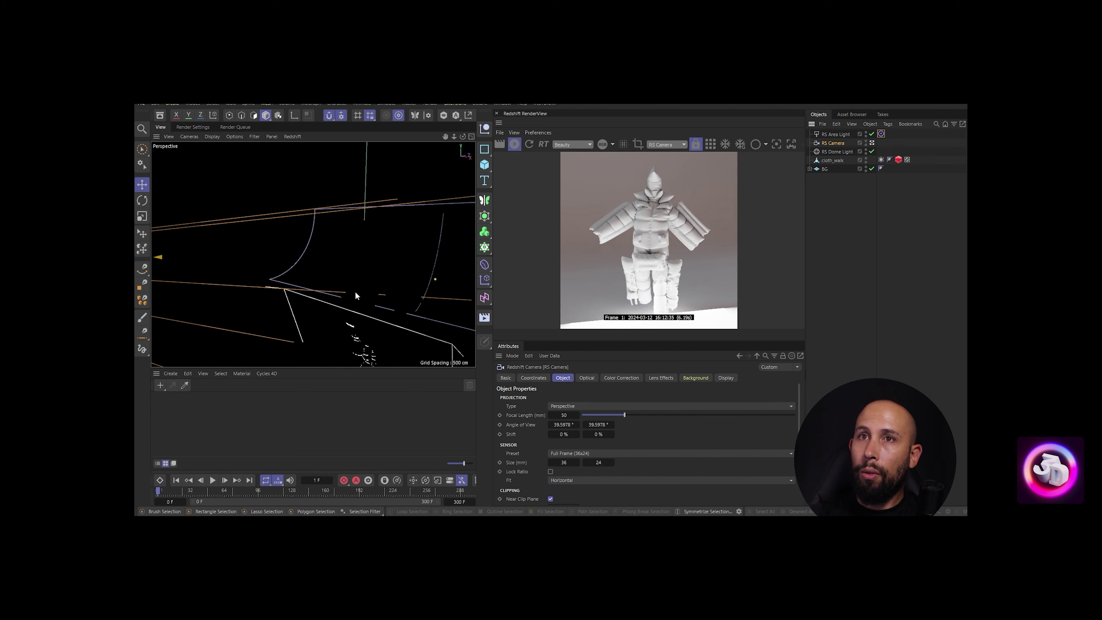
Select the RS Area Light and display the viewport in Quick Shading, with the light and figure in view
click(834, 134)
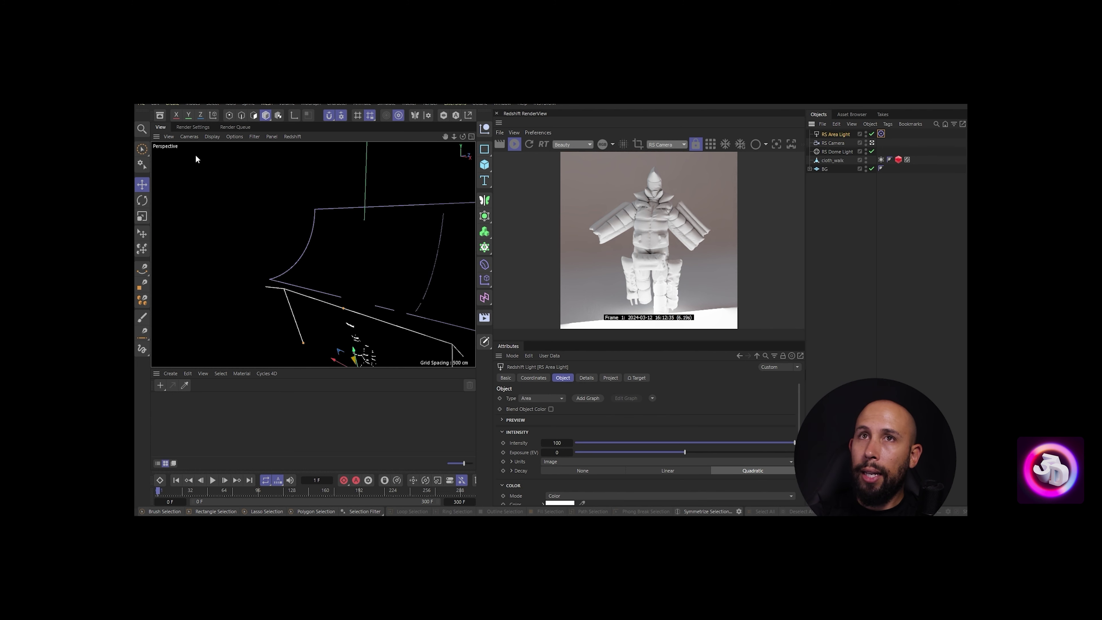
click(204, 136)
click(223, 182)
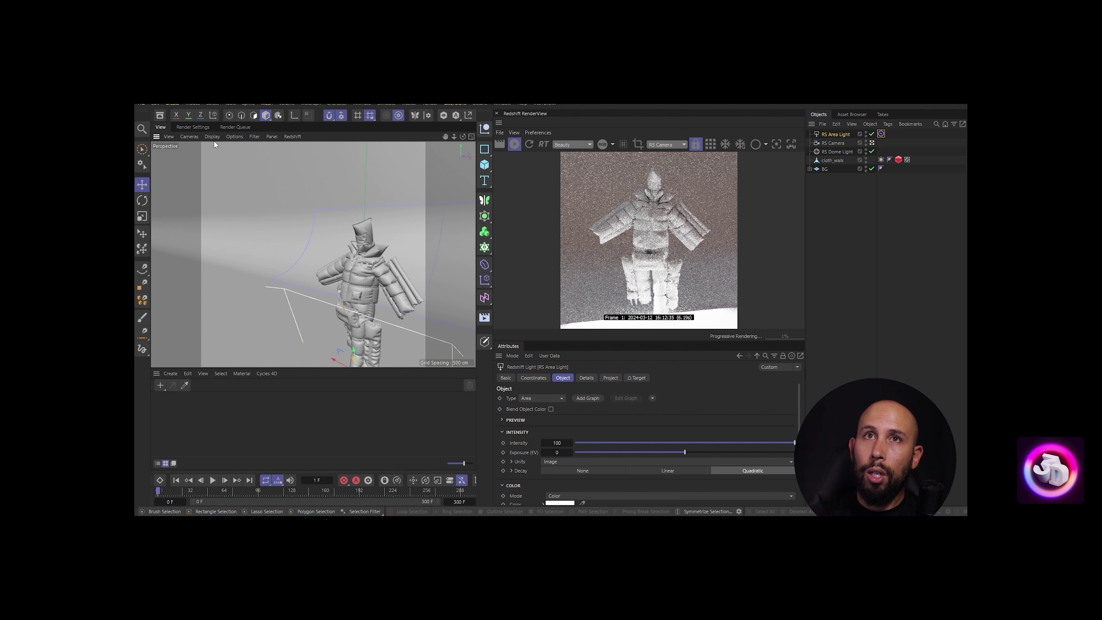
alt+drag(337, 298, 273, 195)
Try Gouraud Shading and Gouraud Shading (Lines) in the viewport, and return to Quick Shading
click(210, 136)
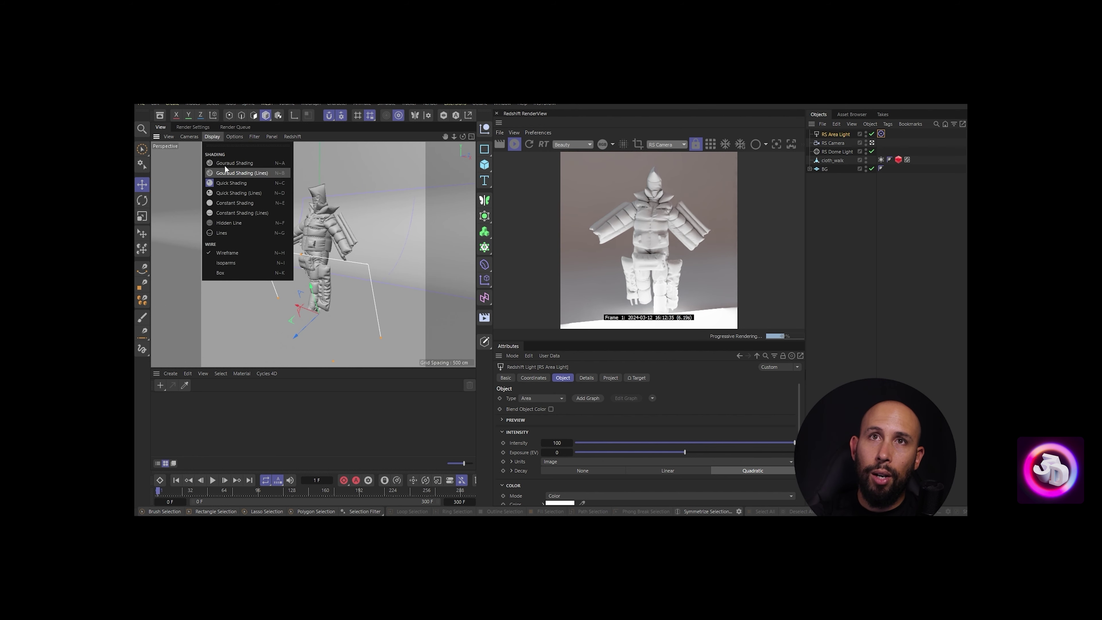
click(227, 161)
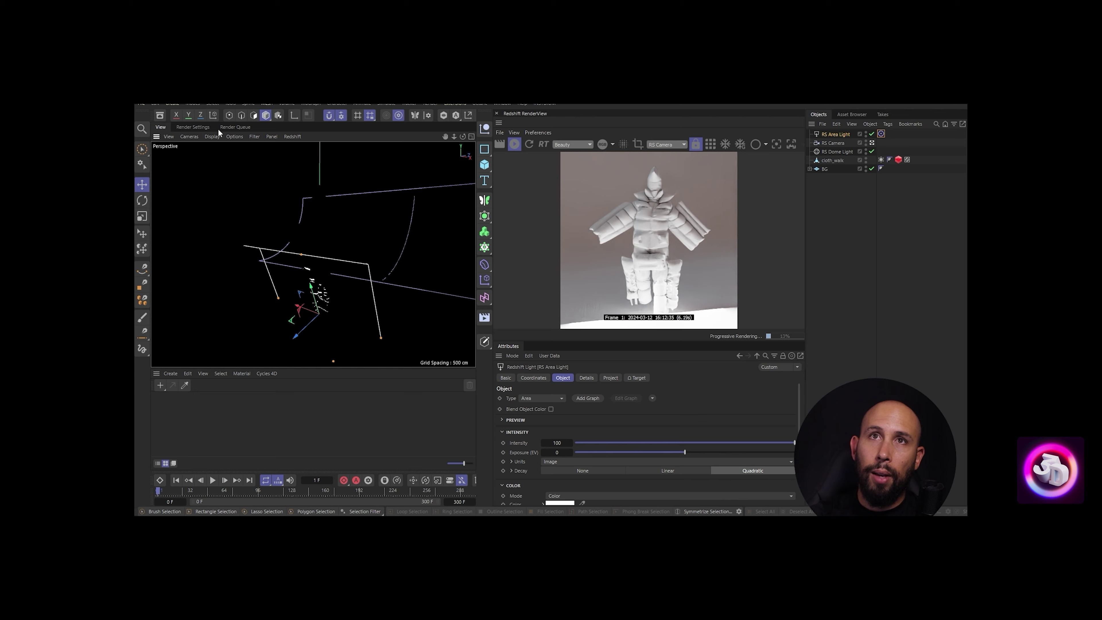
click(211, 135)
click(224, 168)
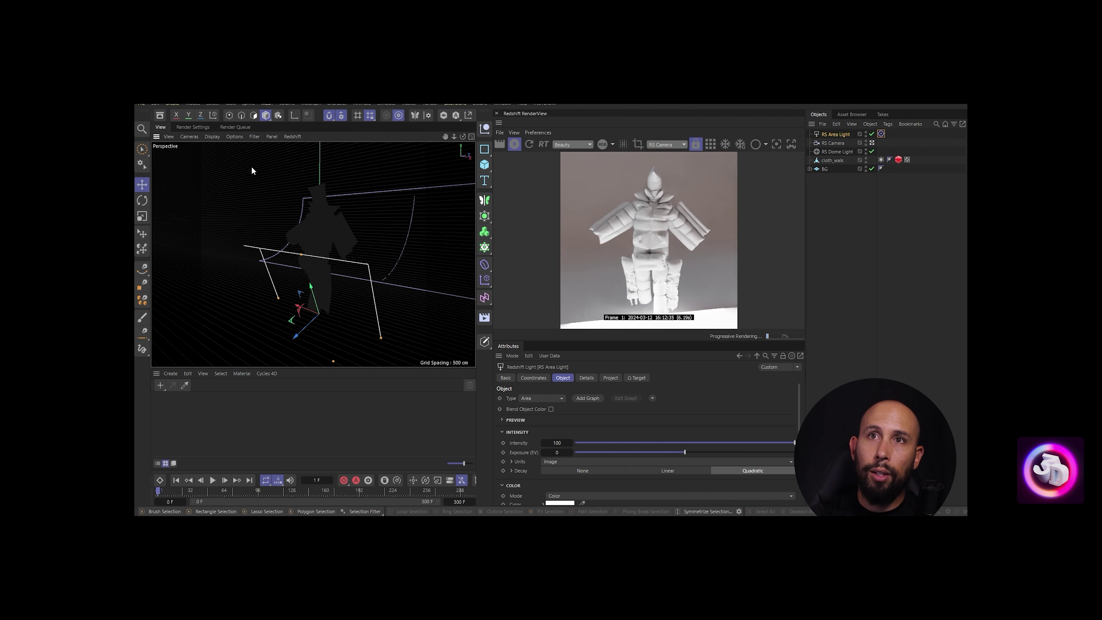
click(215, 135)
click(229, 182)
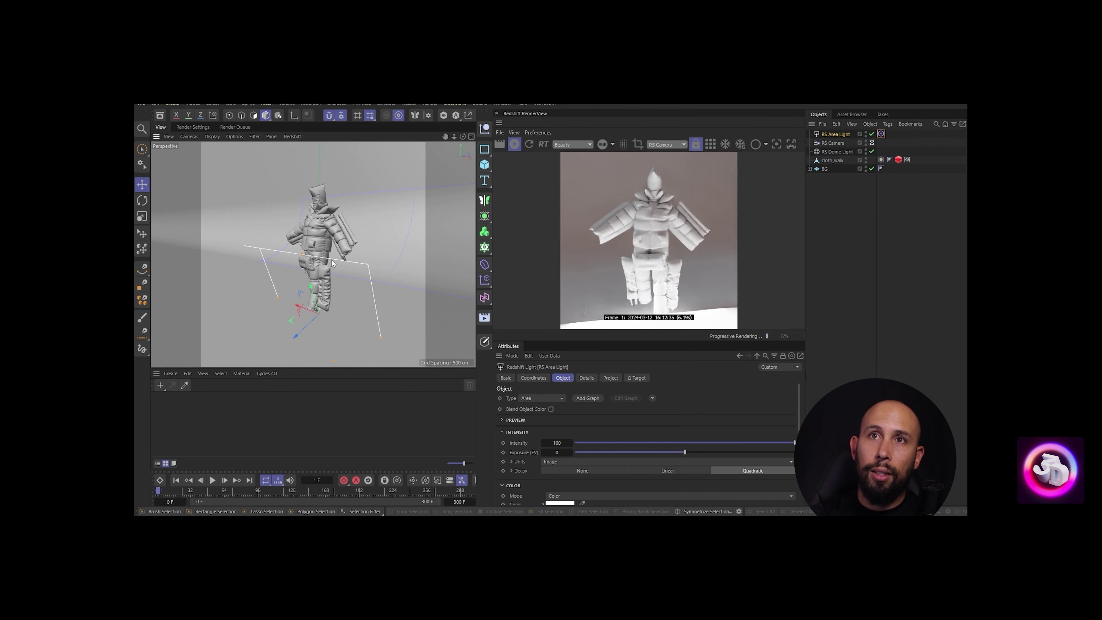
Try Quick Shading (Lines), Constant Shading and Constant Shading (Lines) in the viewport, and restore Quick Shading
click(215, 136)
click(222, 192)
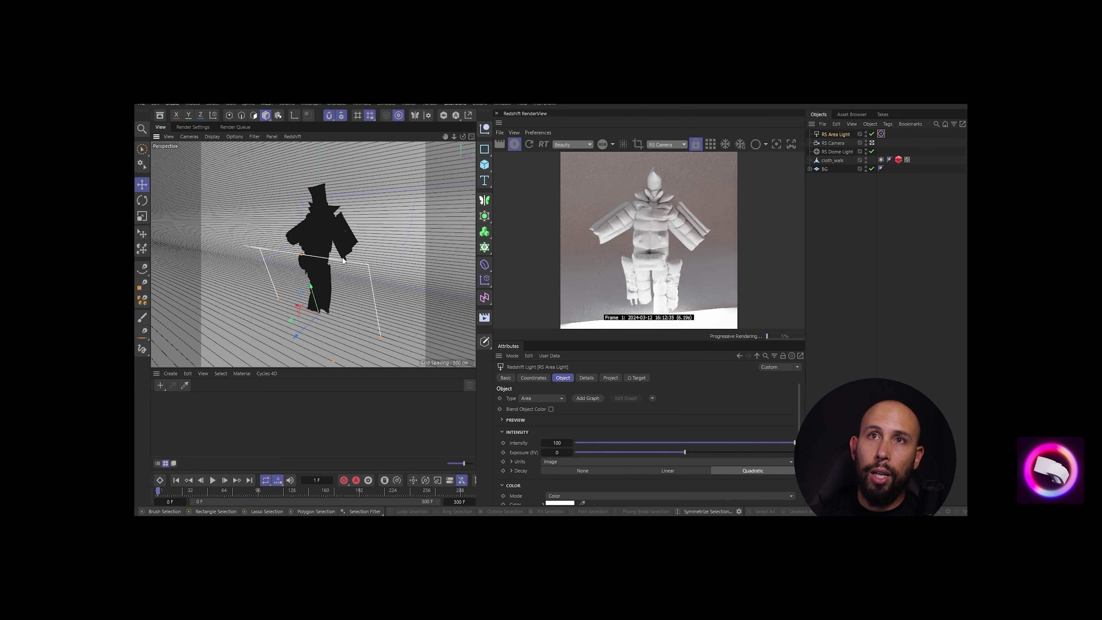
scroll(331, 227, up, 6)
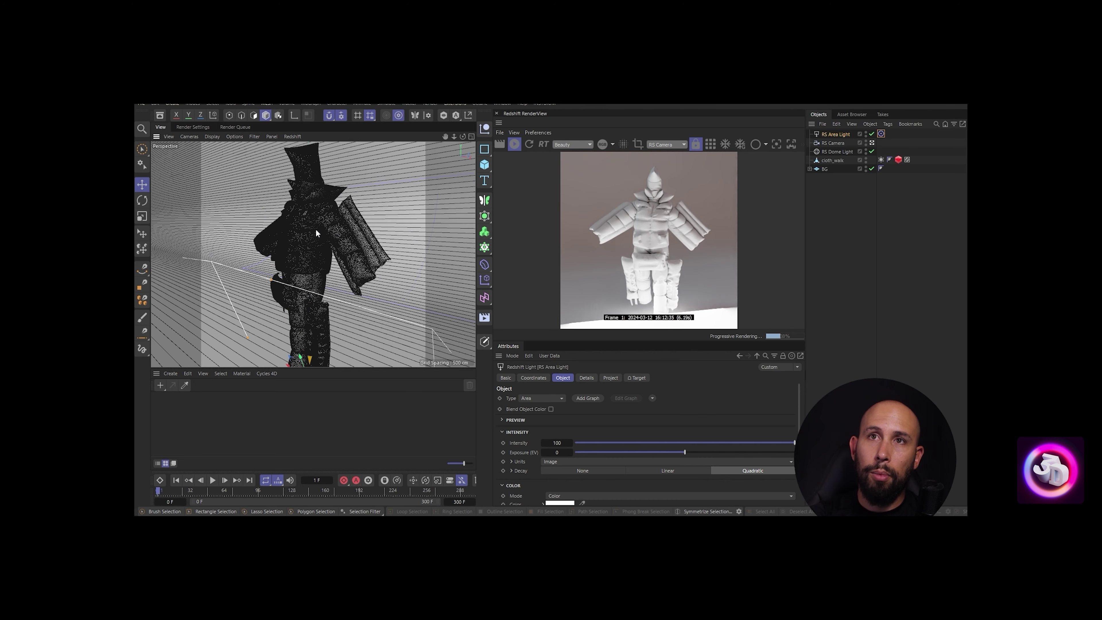
scroll(316, 233, down, 6)
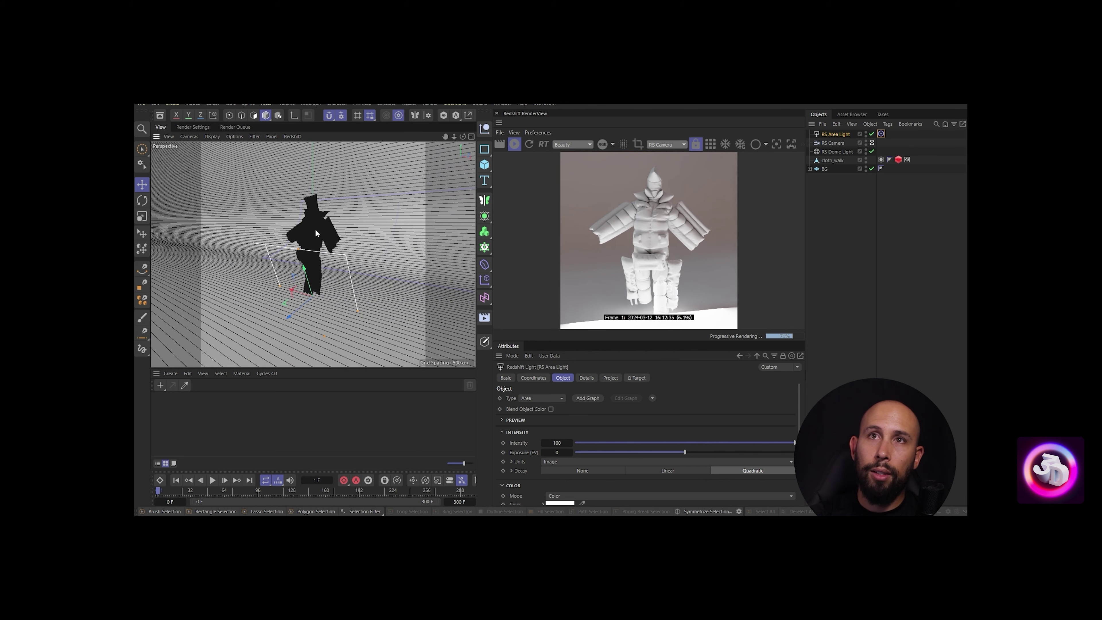
click(212, 136)
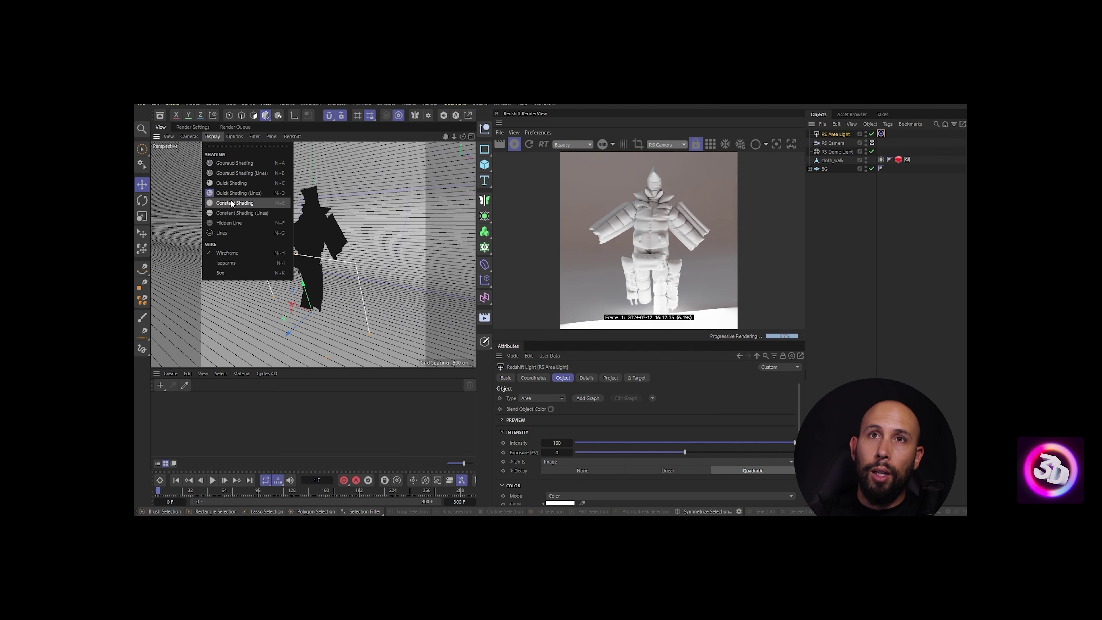
click(231, 200)
click(213, 137)
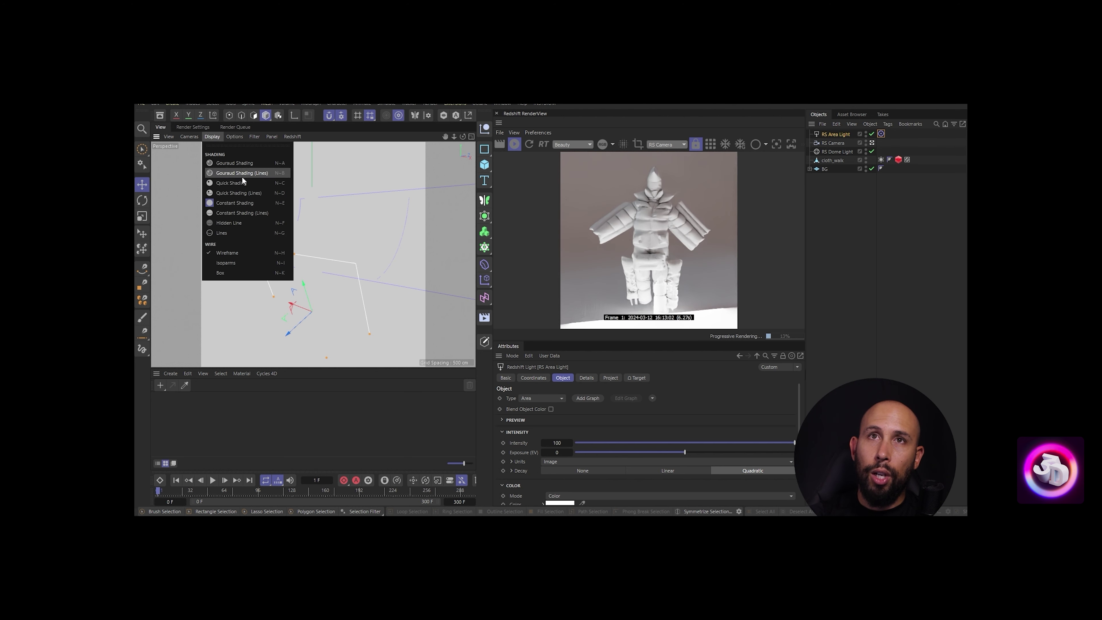
click(229, 211)
click(212, 136)
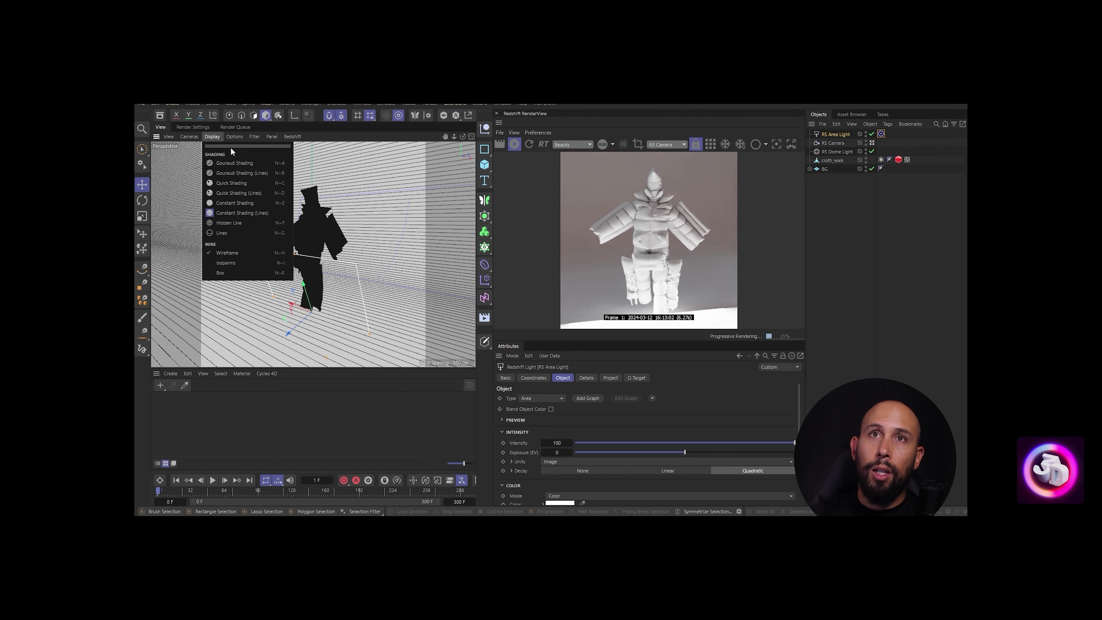
click(224, 183)
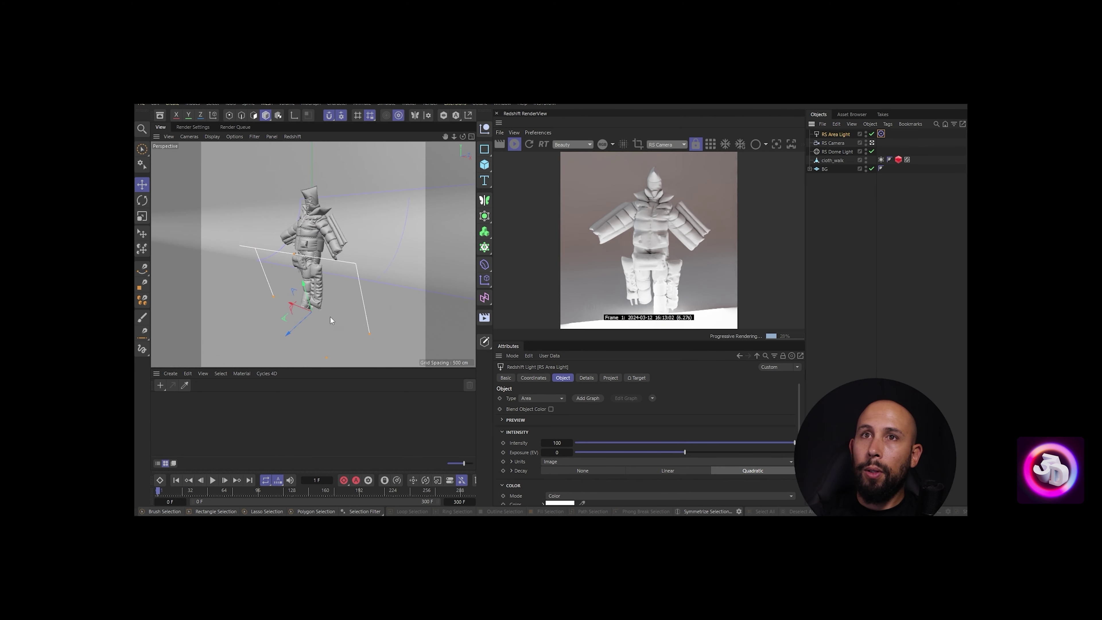
Move the RS Area Light away from the figure and raise it high to one side, above the character
drag(286, 330, 298, 266)
scroll(392, 268, down, 5)
drag(391, 268, 386, 236)
alt+drag(454, 259, 271, 227)
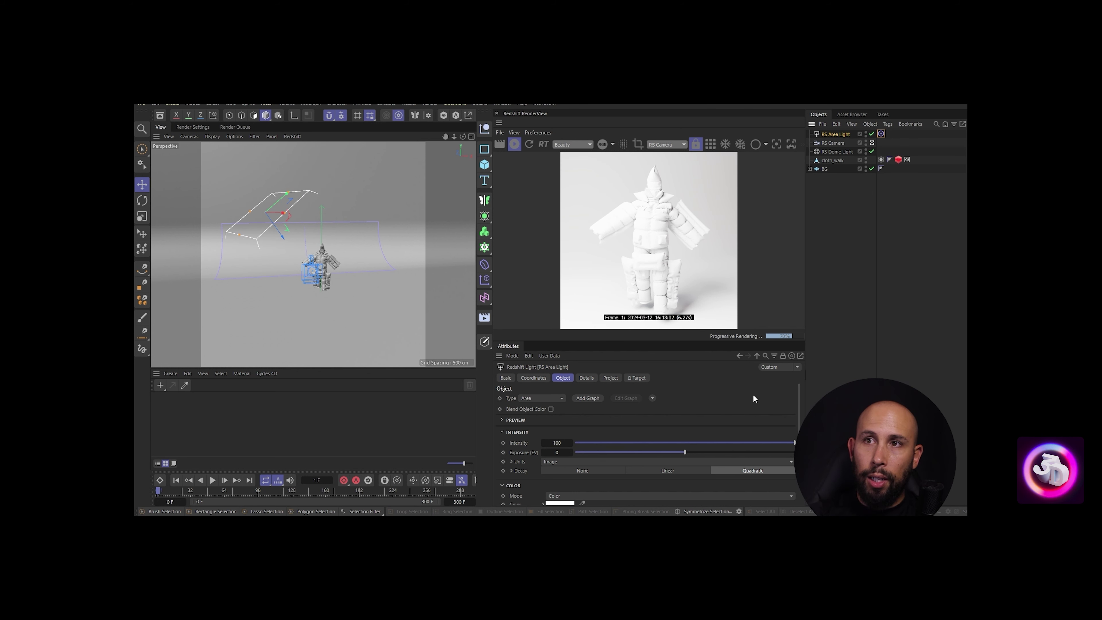
Load an image file from disk as the RS Area Light's color texture
scroll(798, 397, down, 3)
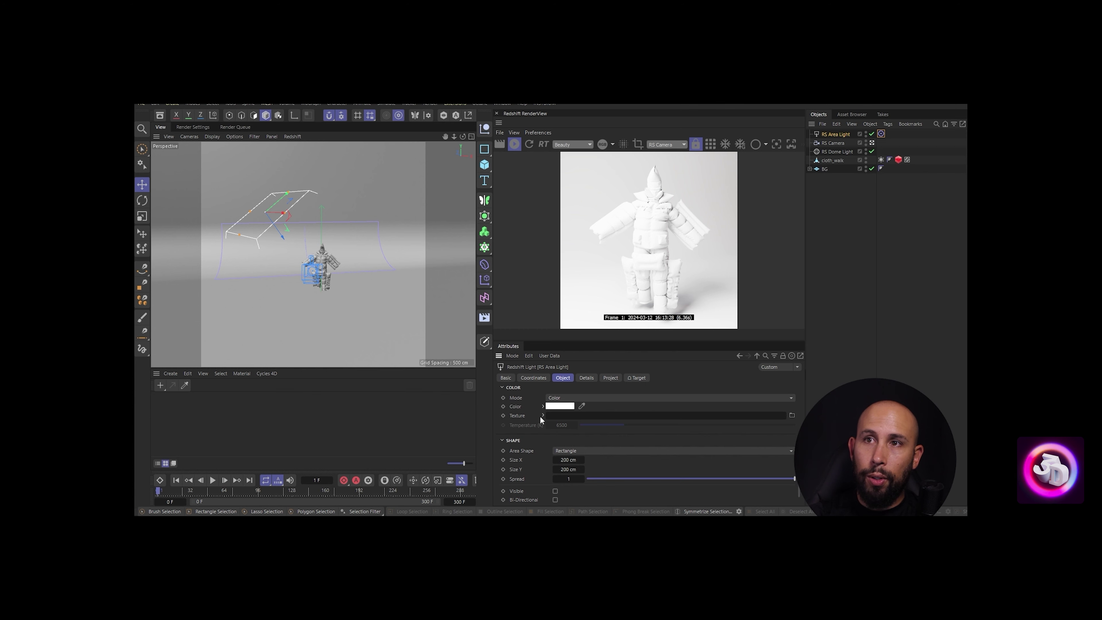
click(791, 414)
click(479, 173)
click(786, 512)
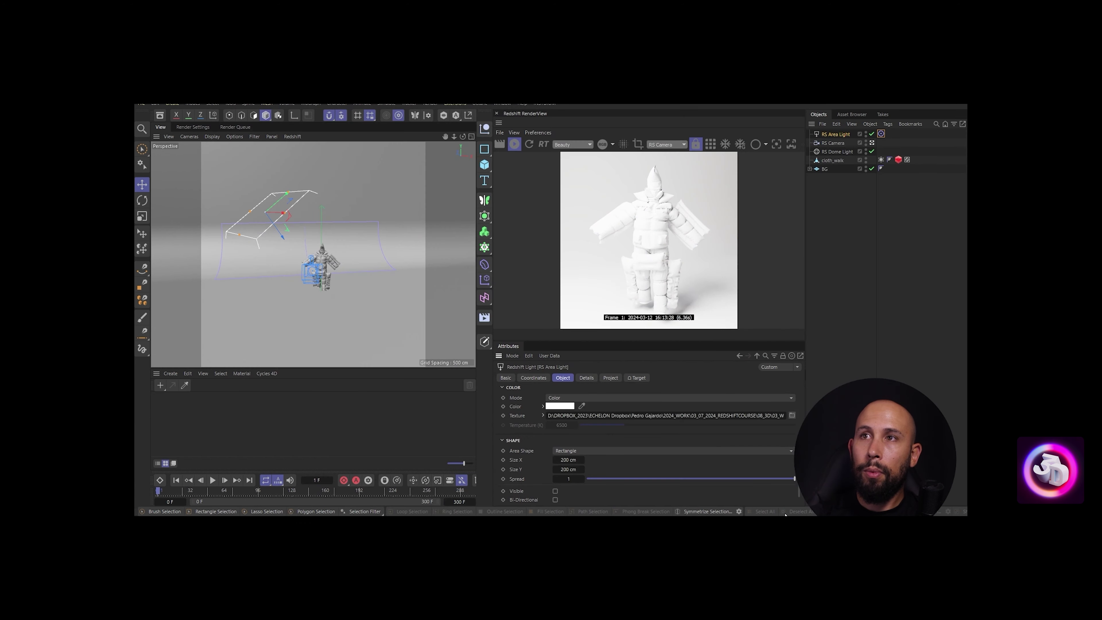
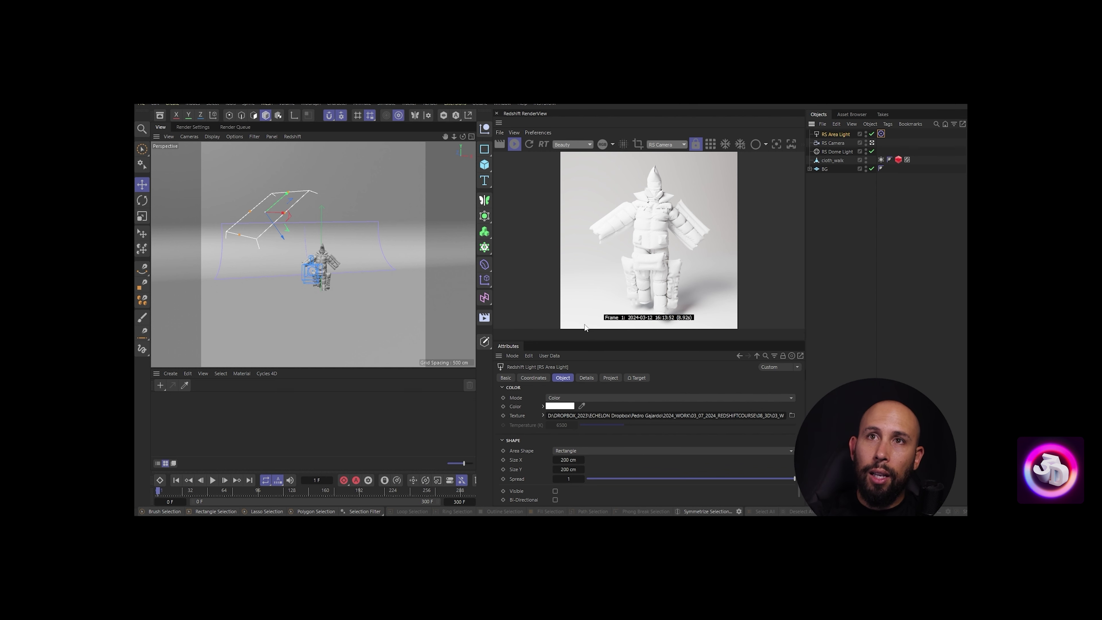
Scale the RS Area Light down to a tiny emitter and set its intensity to 10000
key(t)
drag(209, 278, 268, 294)
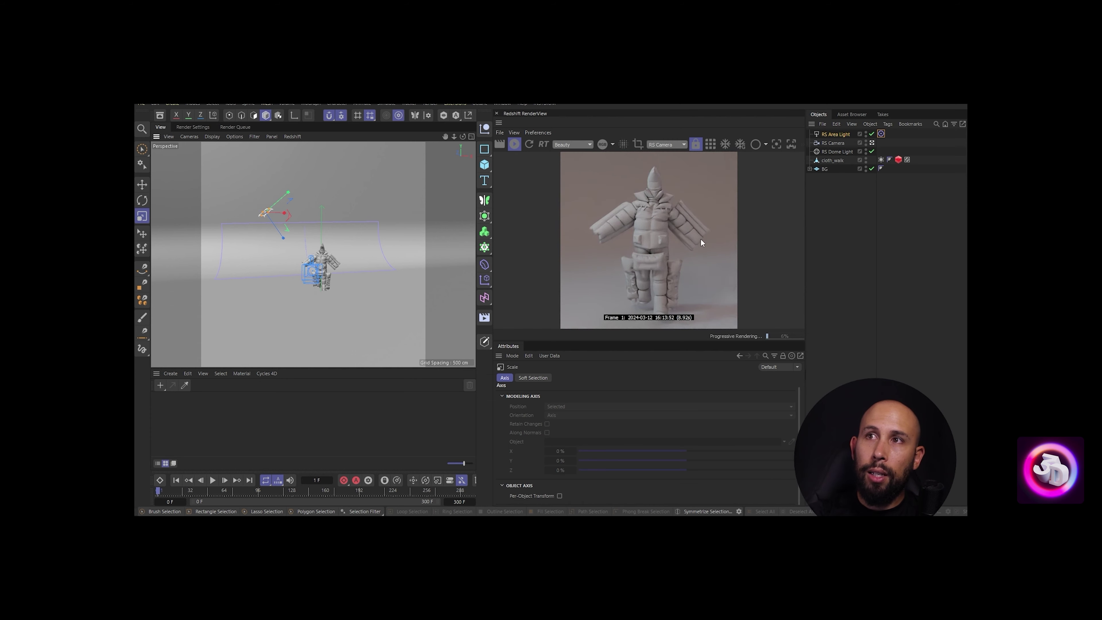
click(832, 135)
click(559, 439)
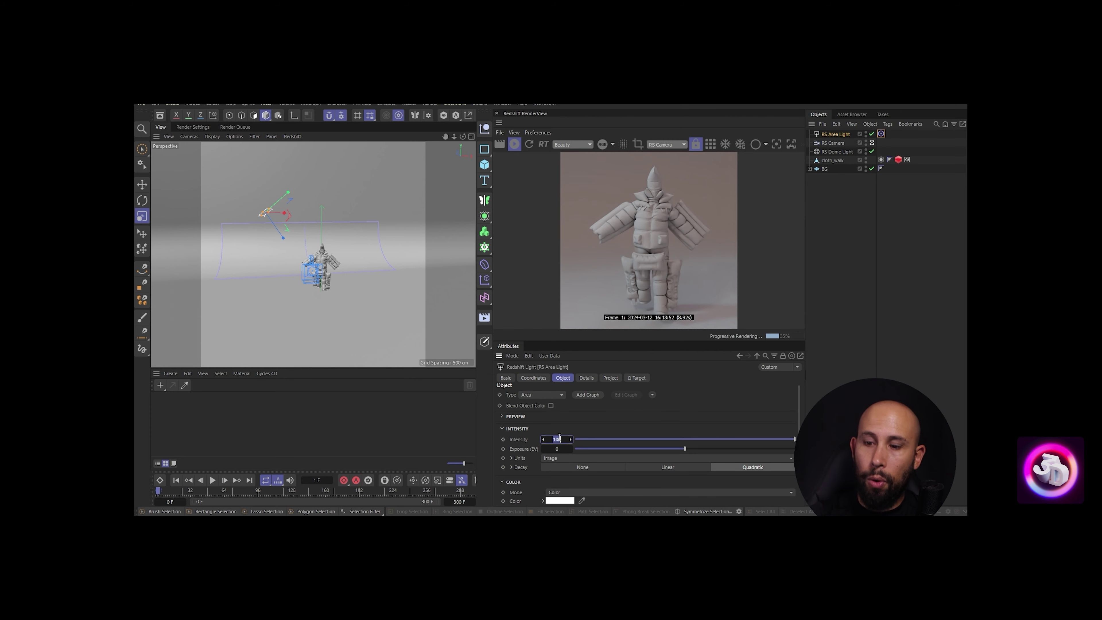
key(Return)
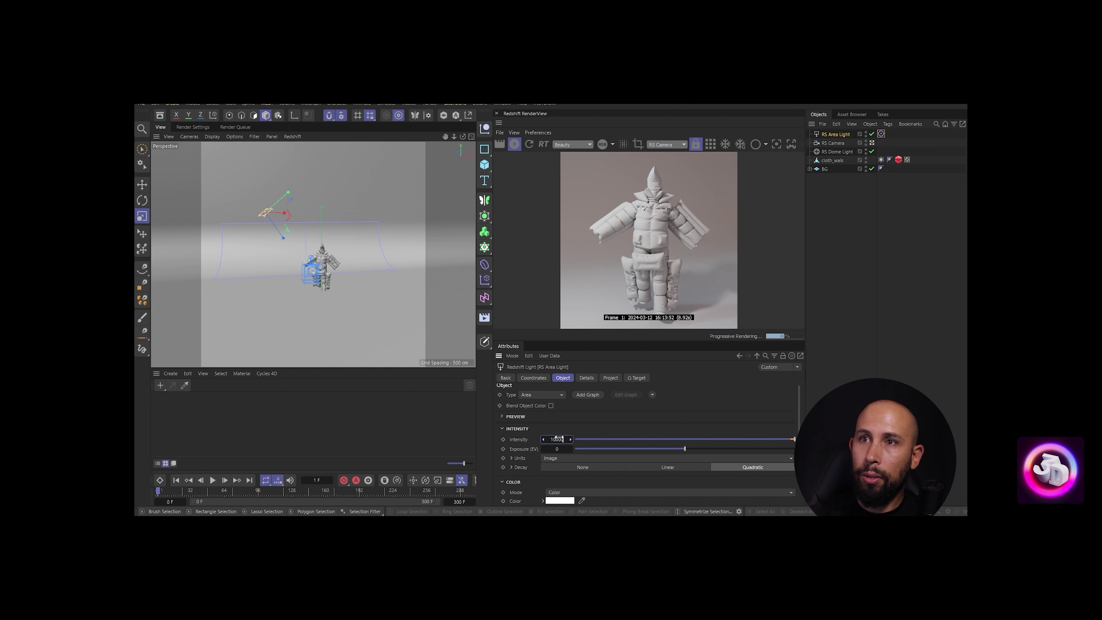
text(0)
key(Return)
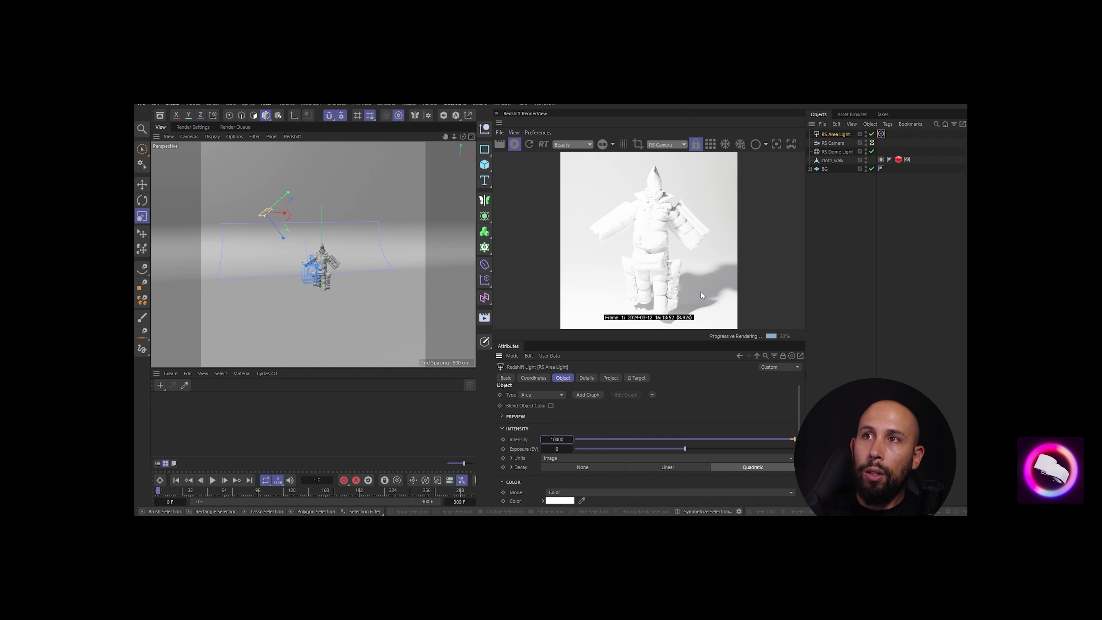
drag(273, 264, 156, 342)
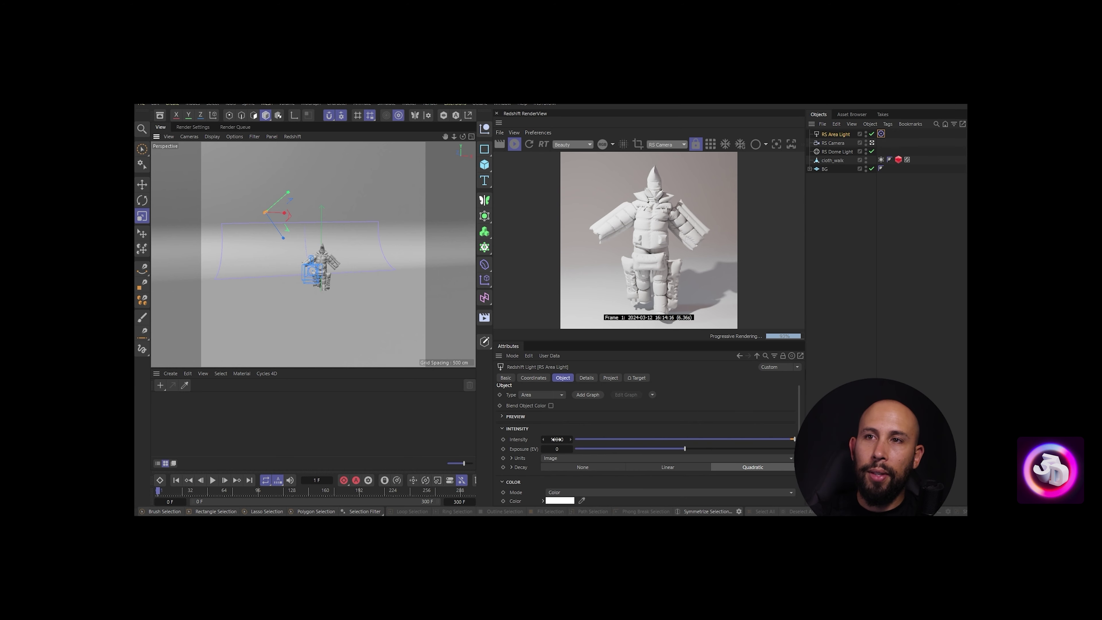
Scale the RS Area Light back up to a large panel and set its intensity to 20
drag(283, 296, 252, 303)
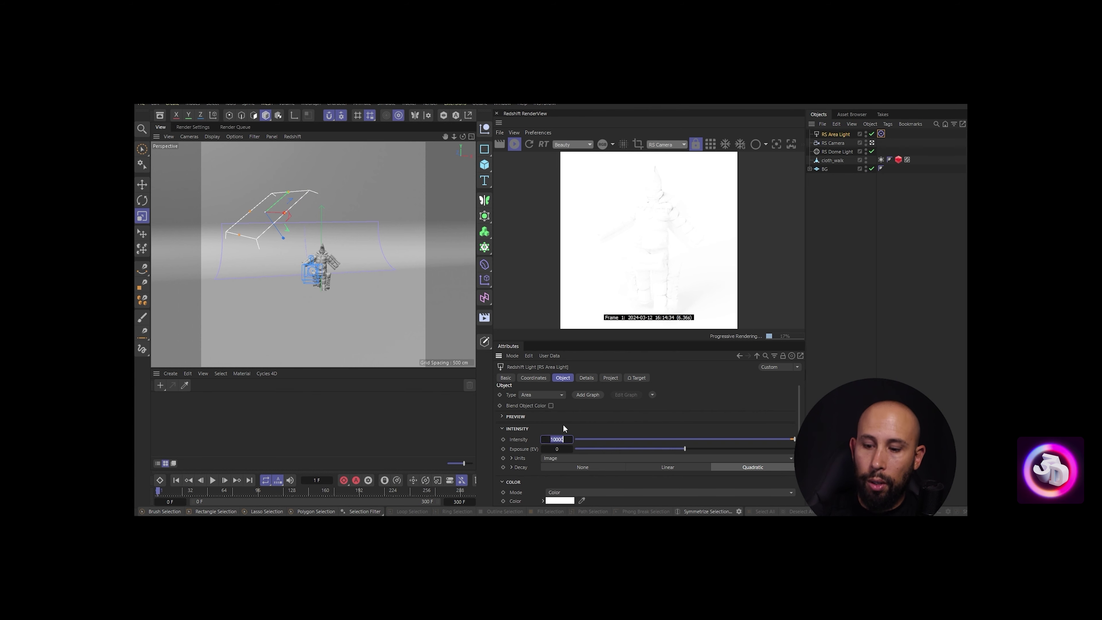
text(20)
key(Return)
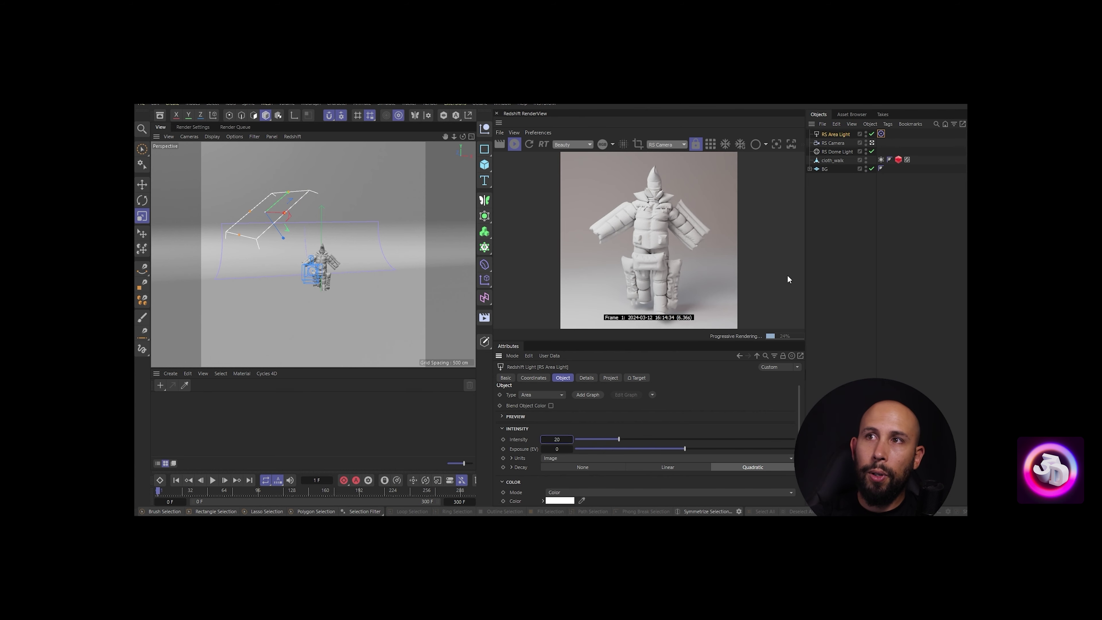
Switch the viewport back to looking through RS Camera
middle_click(339, 281)
middle_click(246, 213)
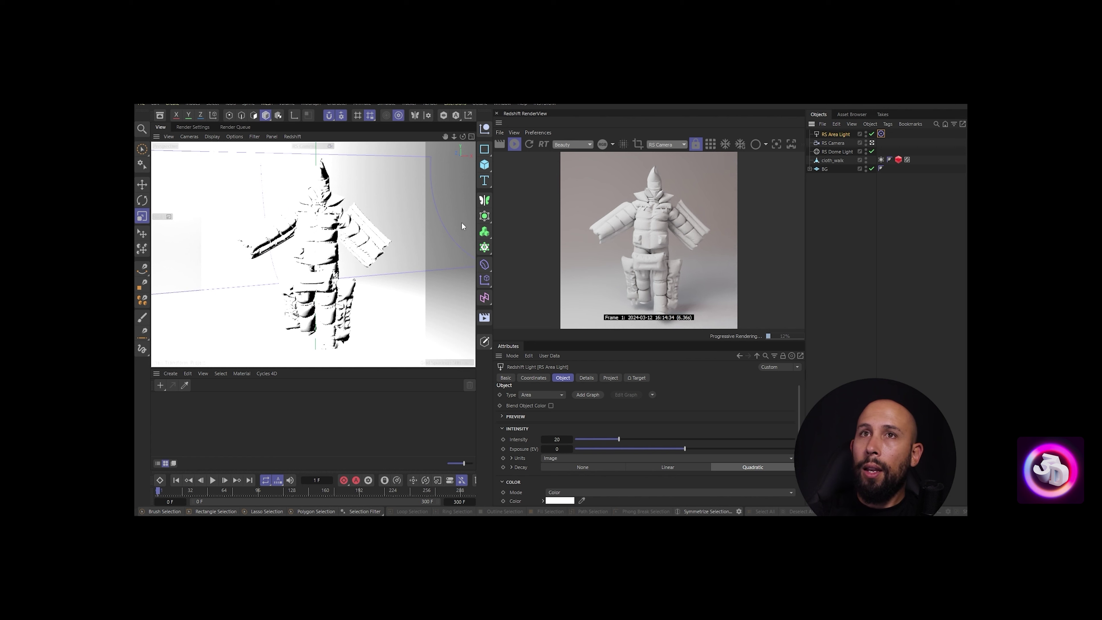
click(189, 136)
click(228, 186)
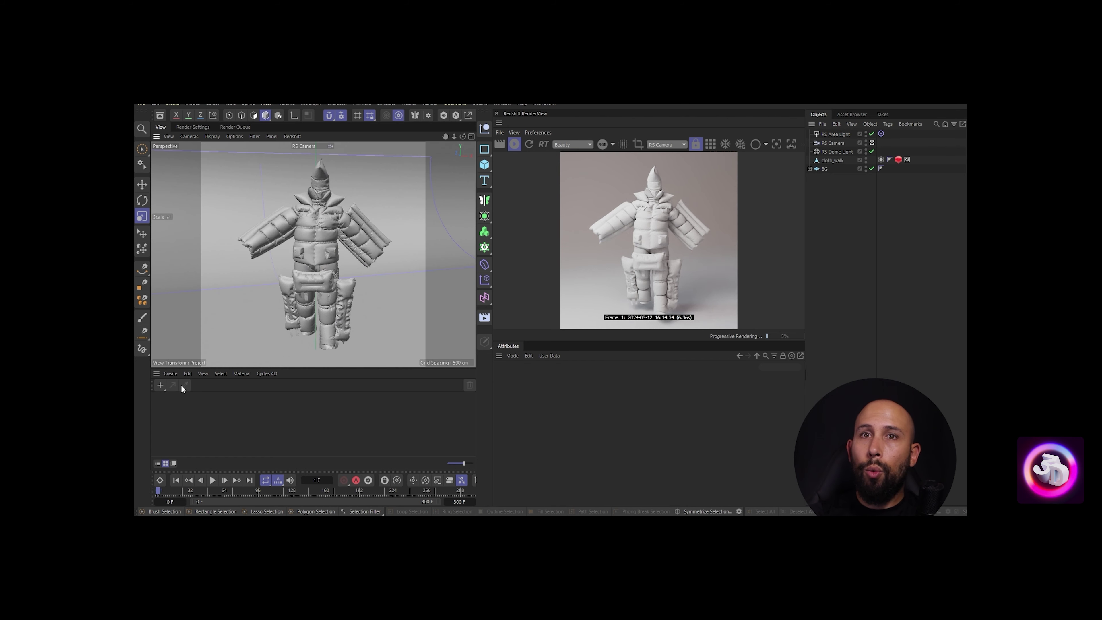
Create two Redshift Standard materials, the second as a copy, and apply the first to the cloth_walk figure
click(171, 373)
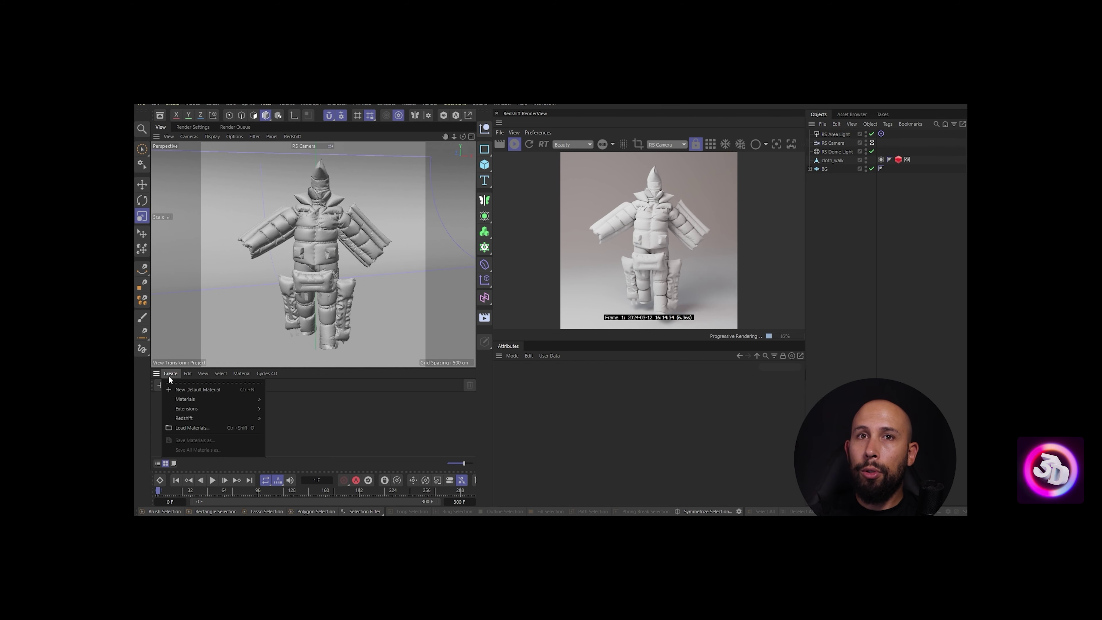
mouse_move(182, 399)
mouse_move(222, 417)
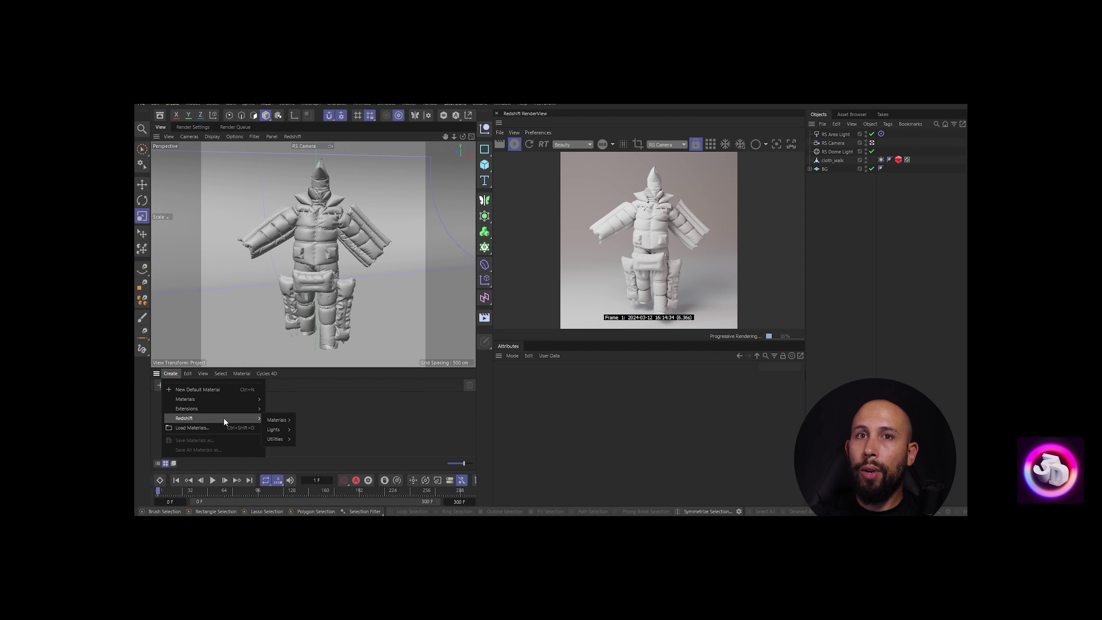
mouse_move(278, 420)
click(313, 395)
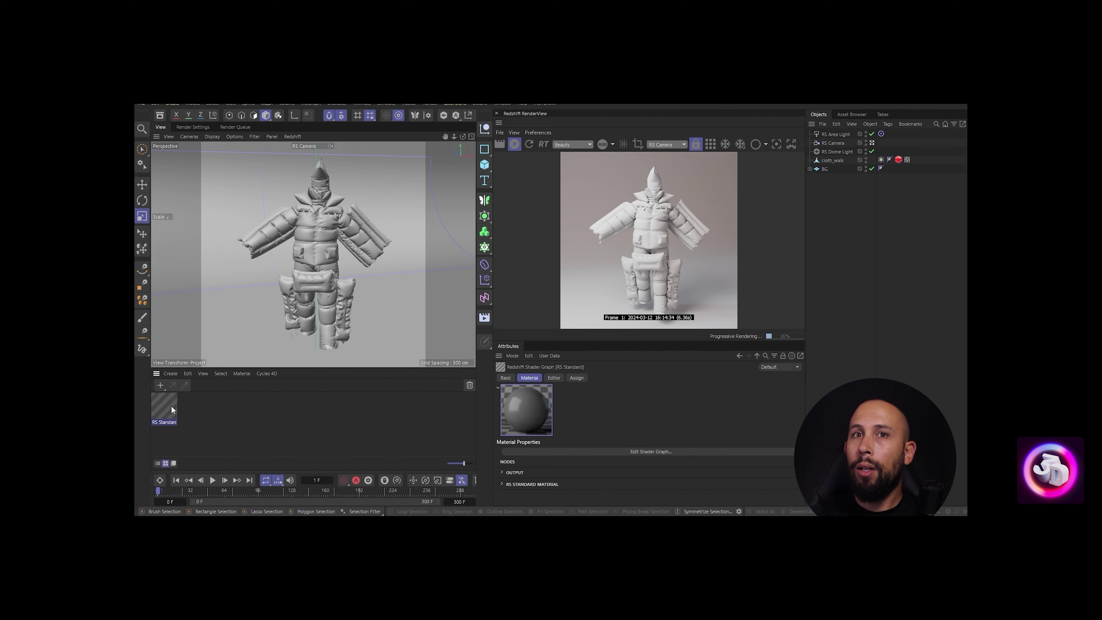
ctrl+drag(189, 408, 239, 420)
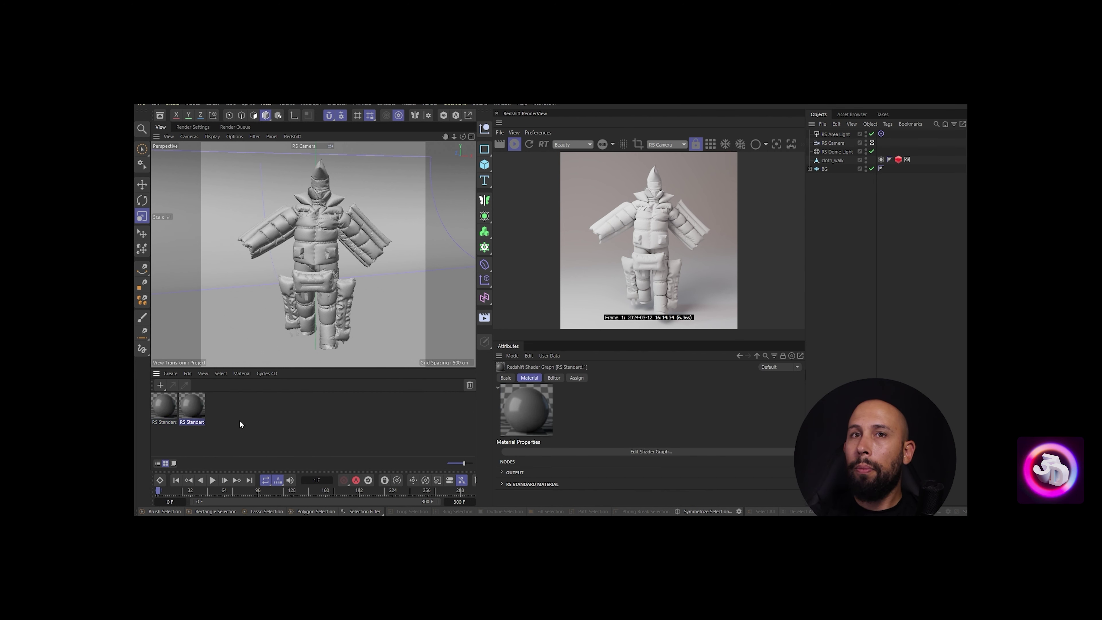
drag(159, 407, 316, 246)
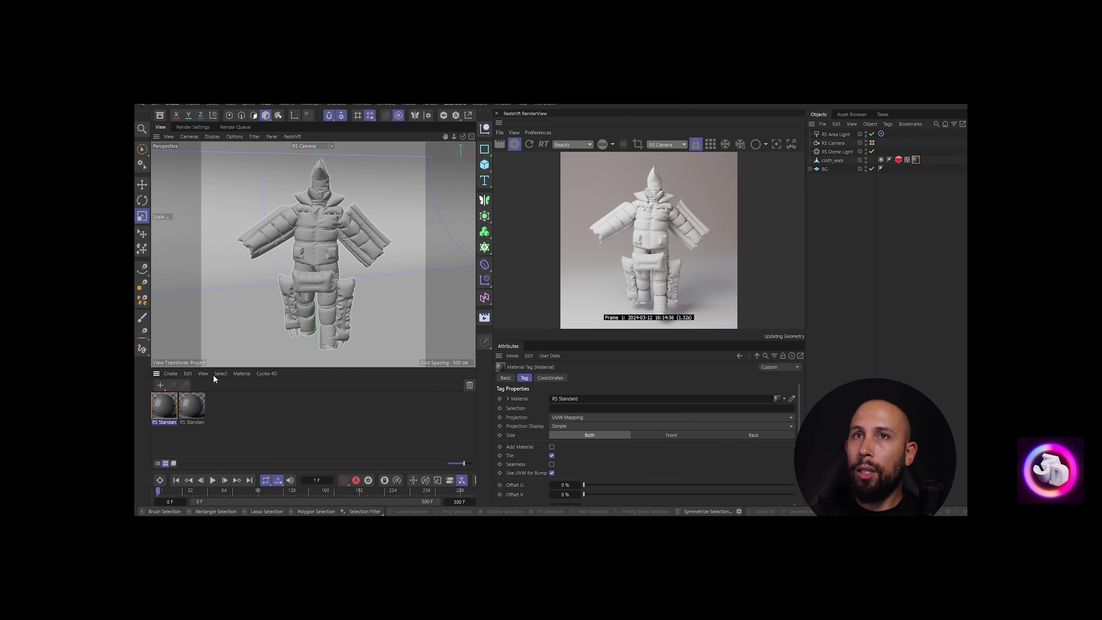
Open the figure material's shader graph beside the RenderView and set its reflection weight to 1
click(162, 404)
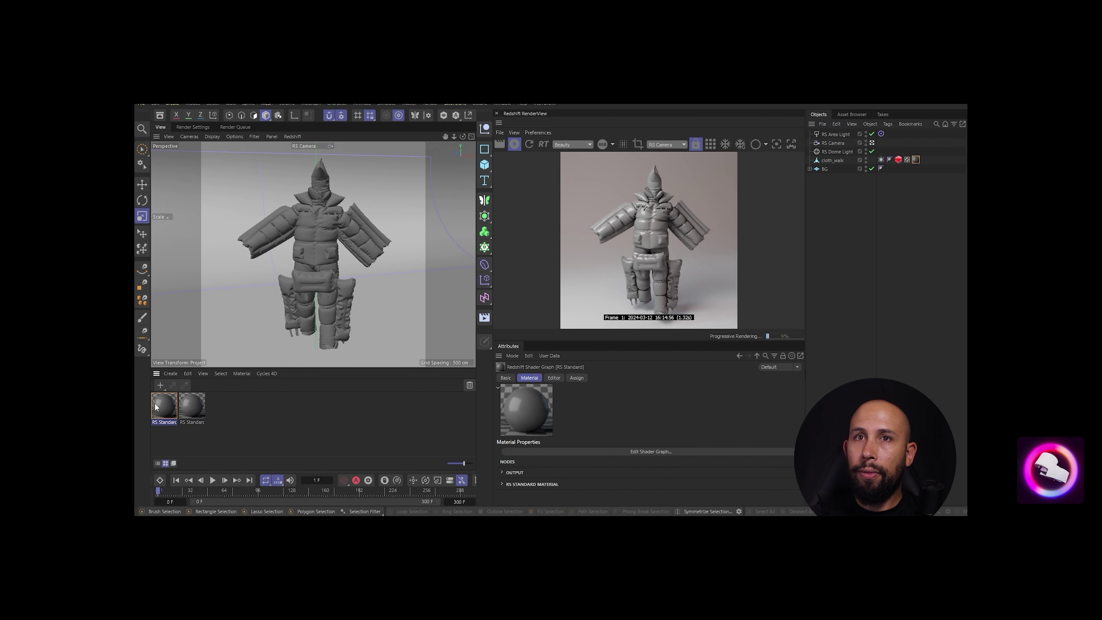
double_click(165, 408)
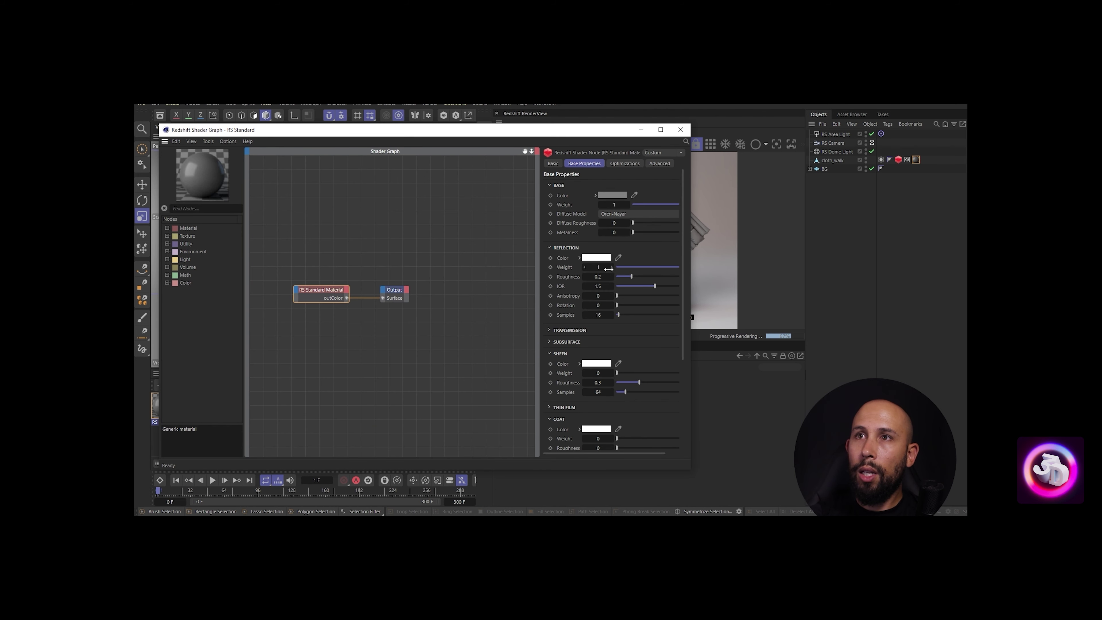
drag(691, 265, 753, 266)
drag(660, 135, 397, 134)
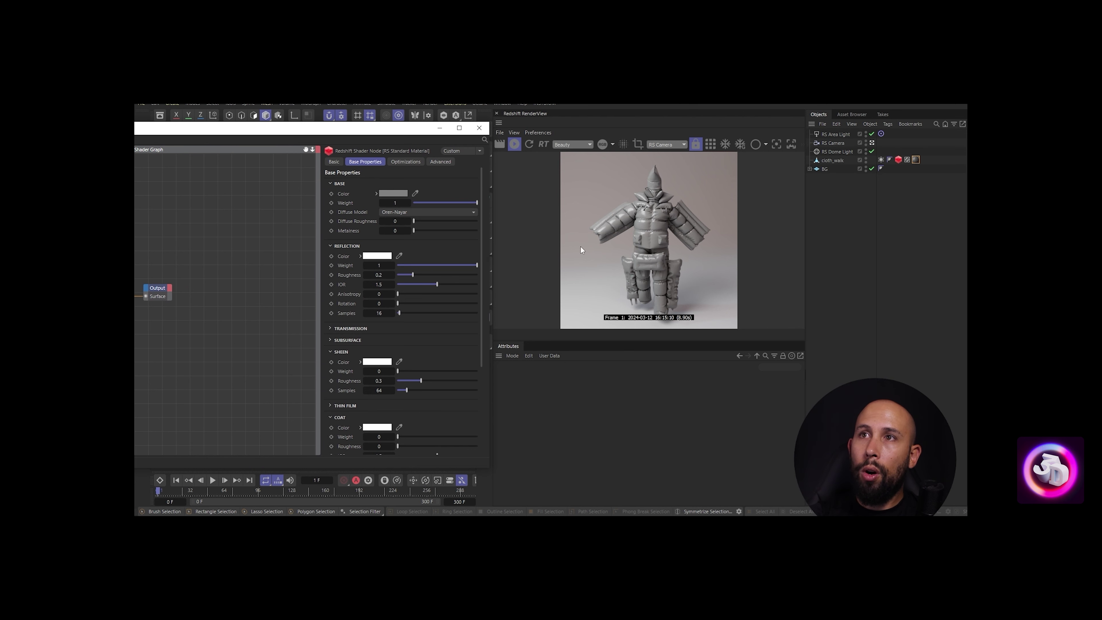
drag(448, 269, 545, 269)
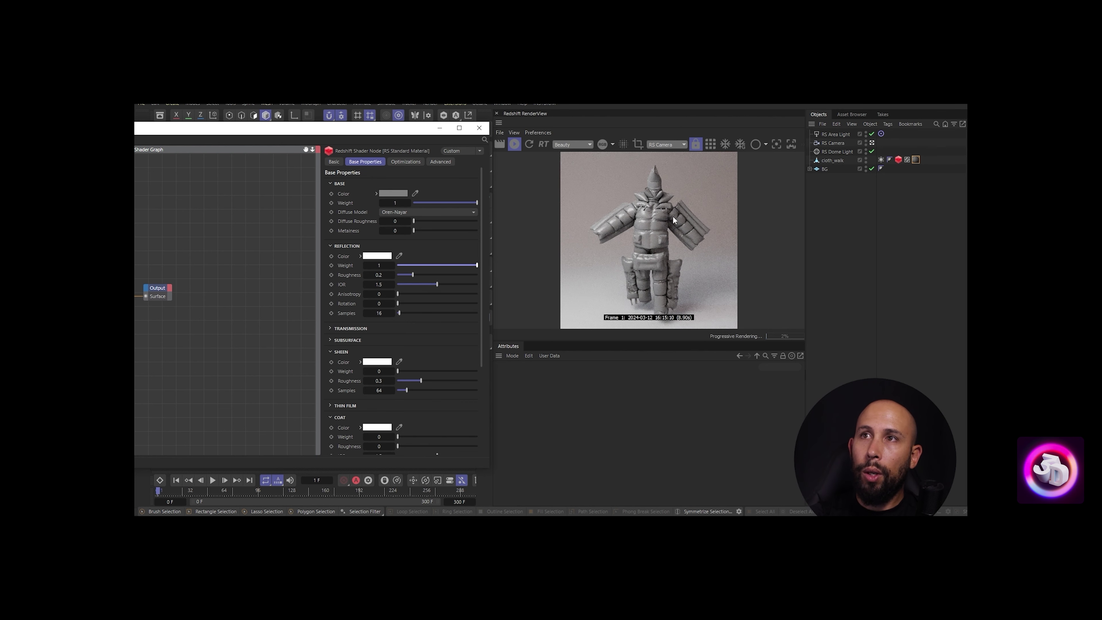
Try several reflection roughness levels on the figure material and set the roughness to 0.3
drag(376, 274, 413, 279)
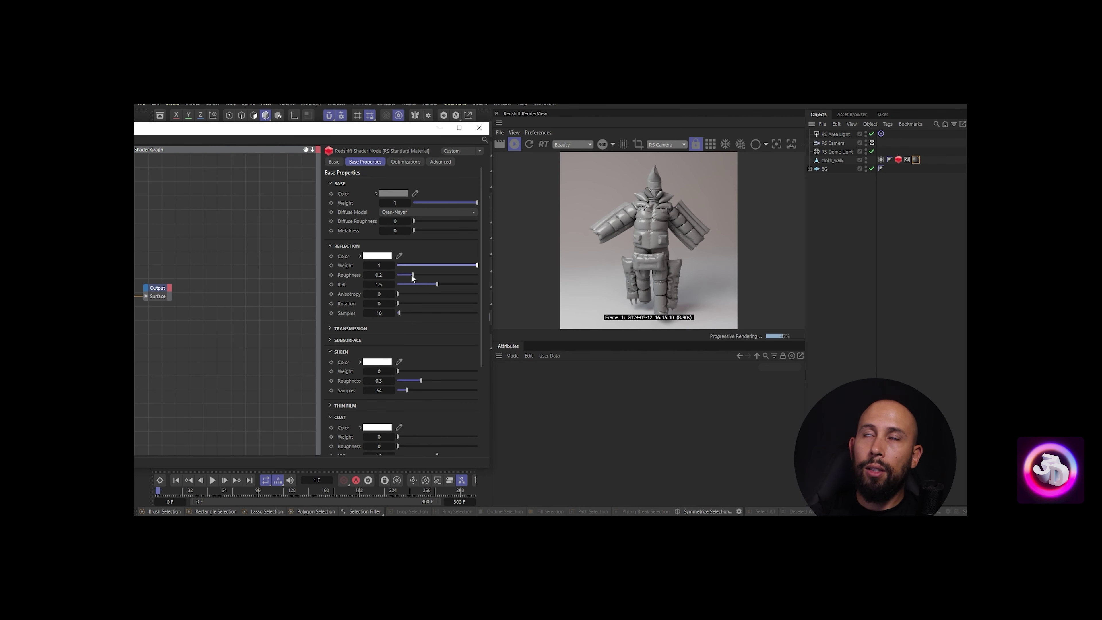
drag(410, 275, 450, 274)
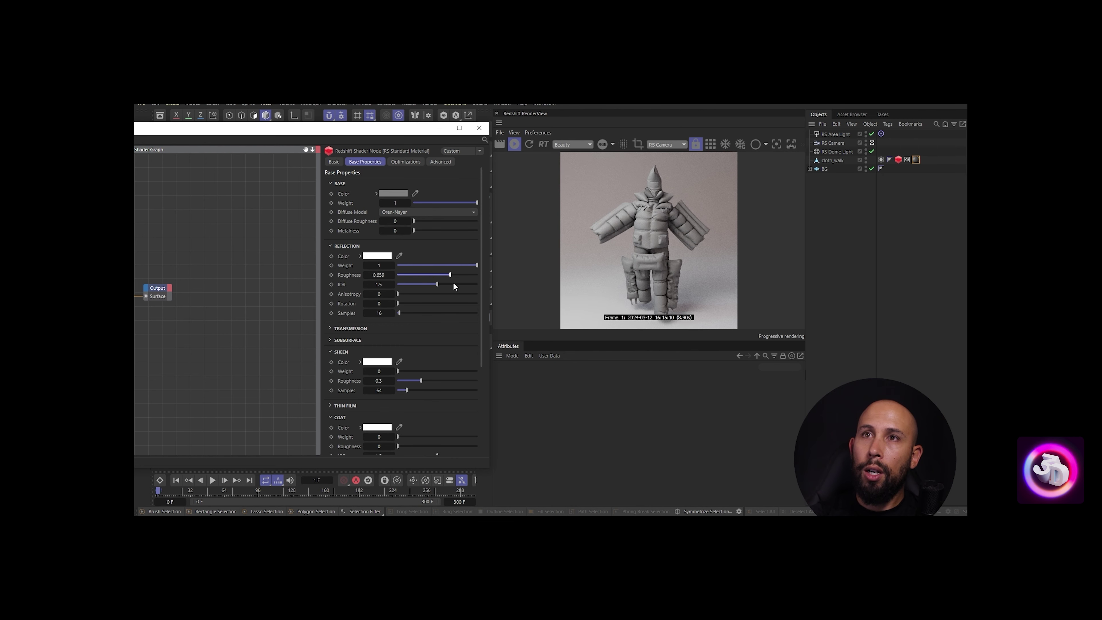
drag(426, 275, 417, 275)
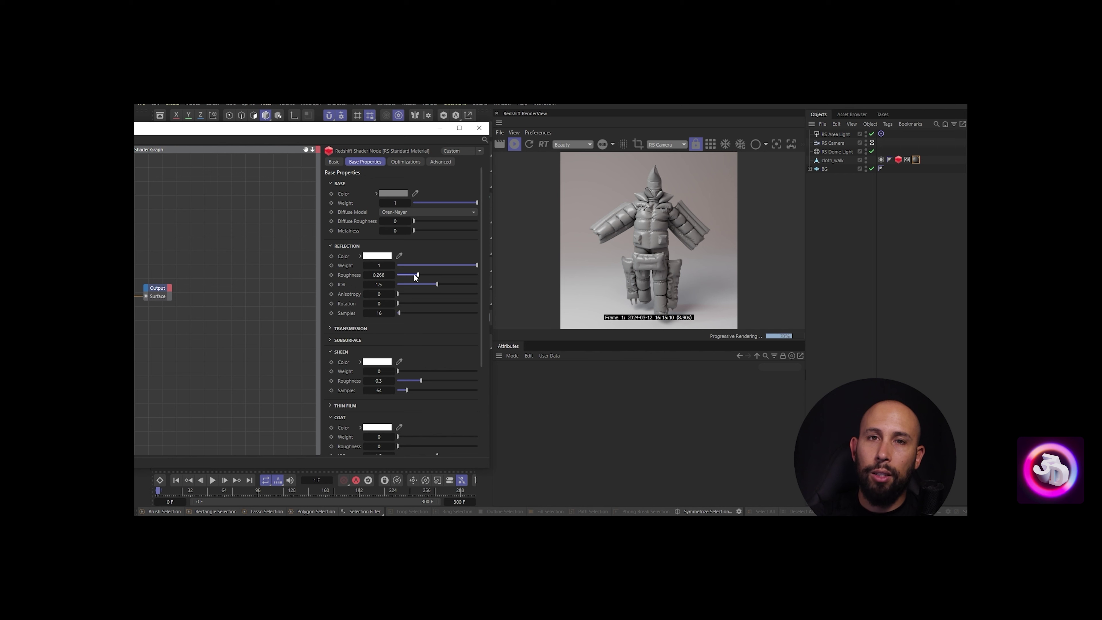
click(380, 275)
text(0.3)
key(Return)
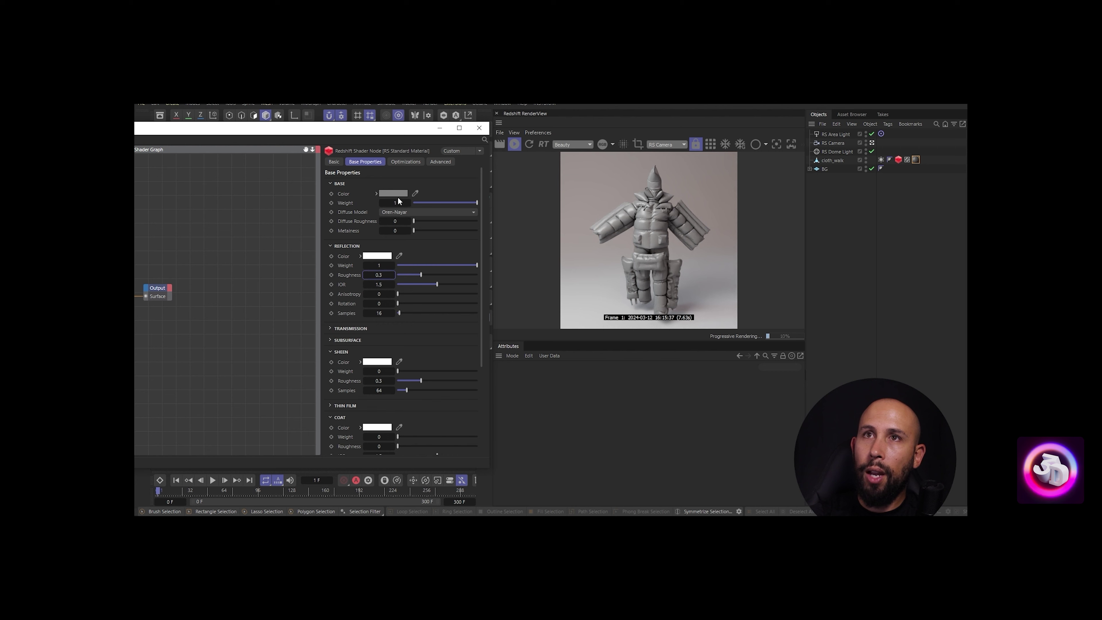
Try a muted teal base color for the figure material, with hue 180°, saturation about 19% and value about 52%
click(397, 193)
click(445, 275)
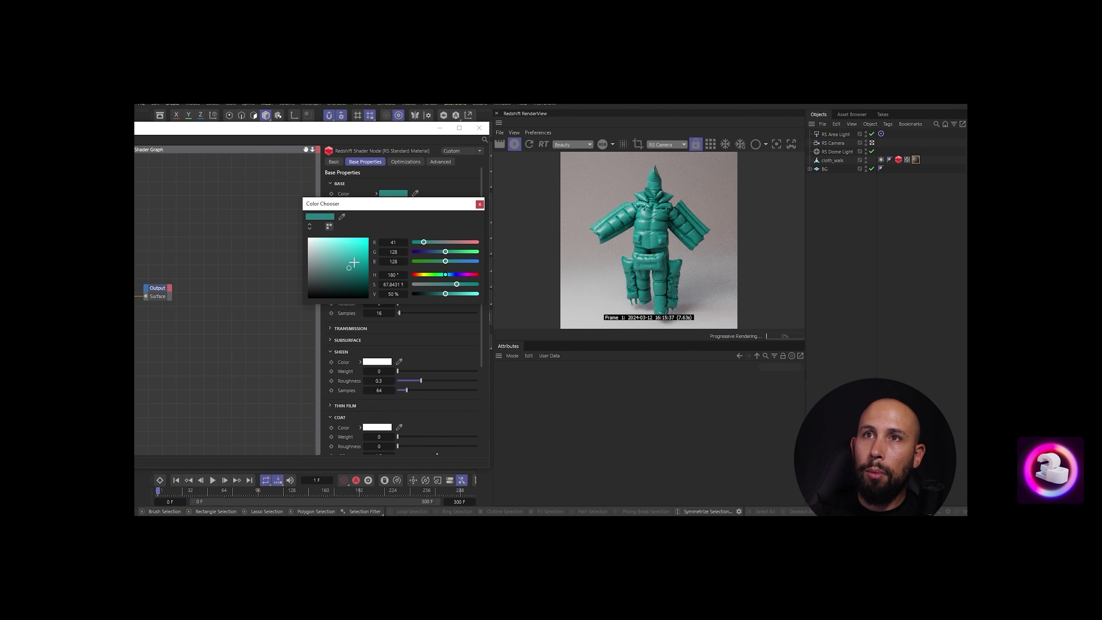
click(326, 266)
click(319, 272)
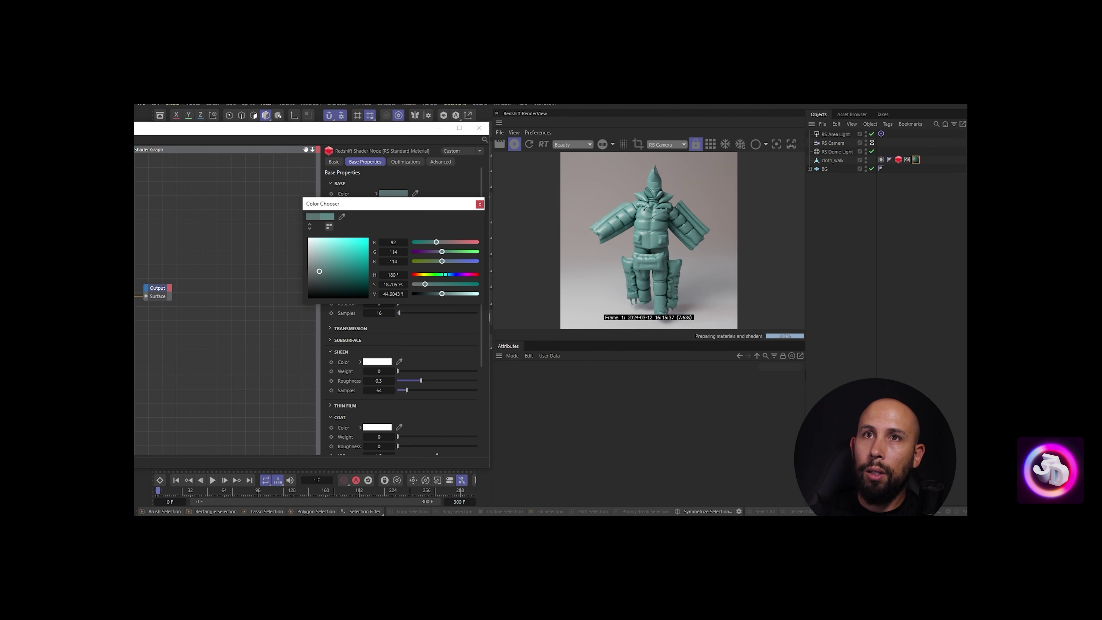
click(320, 262)
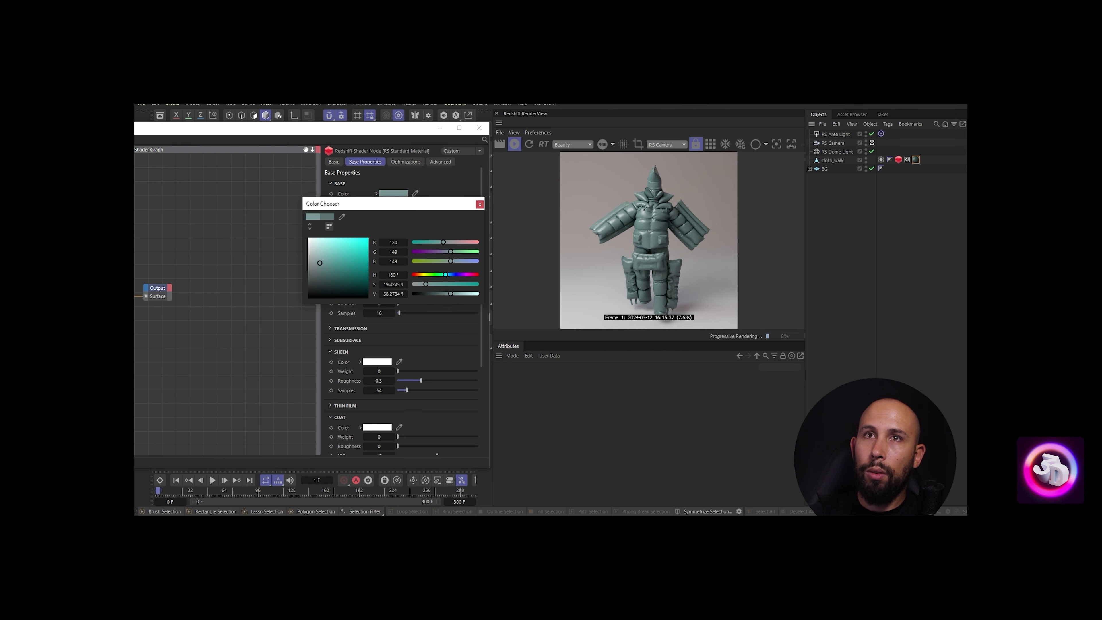
click(319, 266)
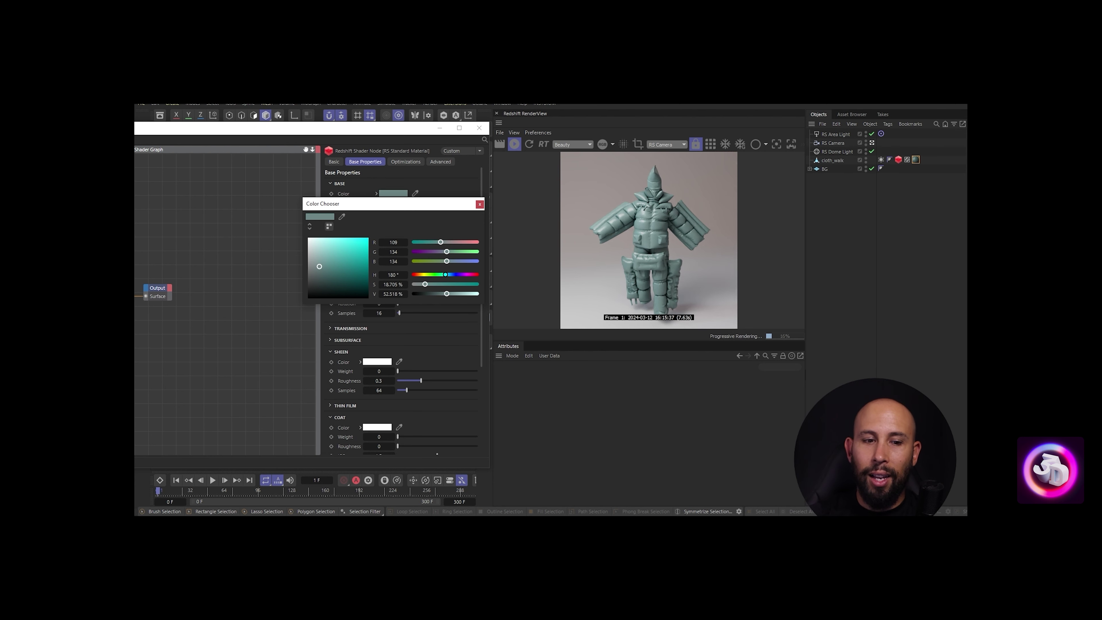
key(Escape)
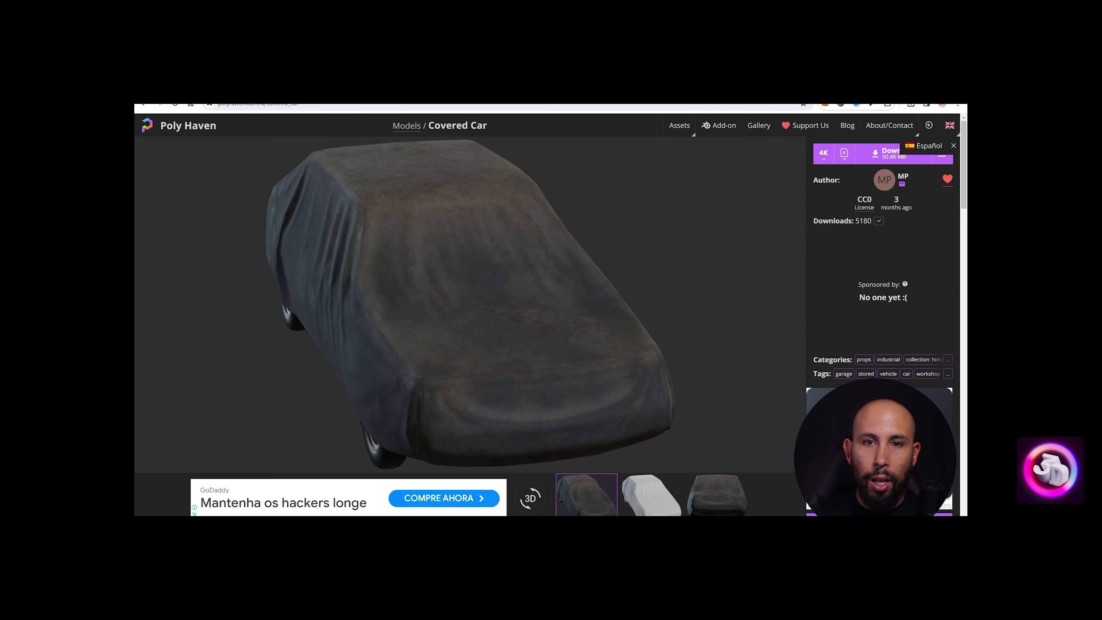
In the web browser, search Google for Tobe Nwigwe and open the family photo in mint-green outfits
click(483, 105)
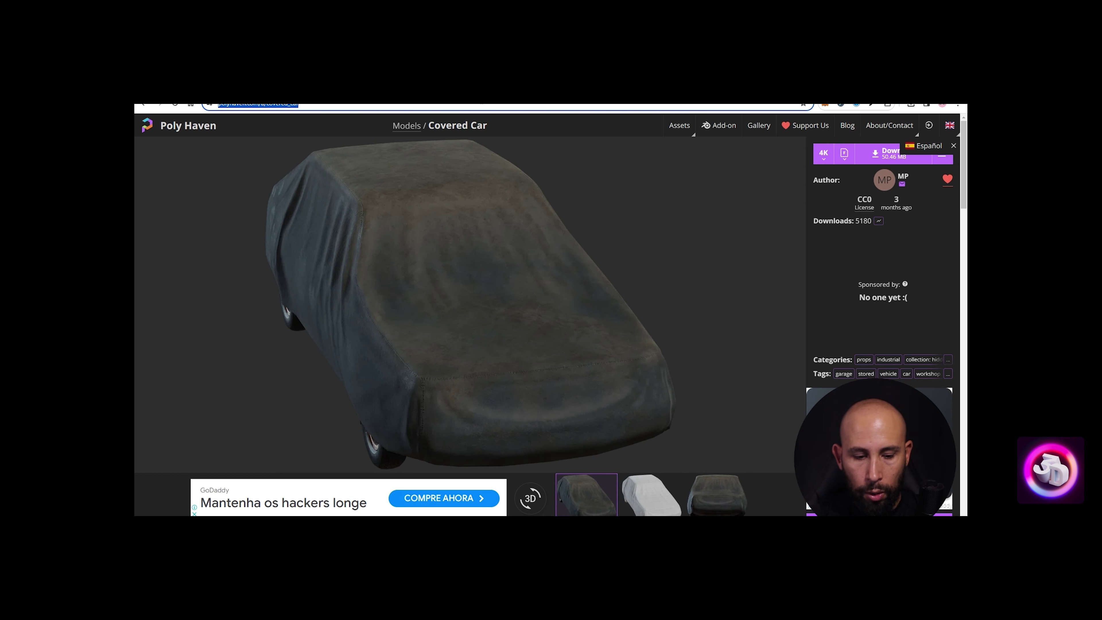
text(TOBE NWigwe)
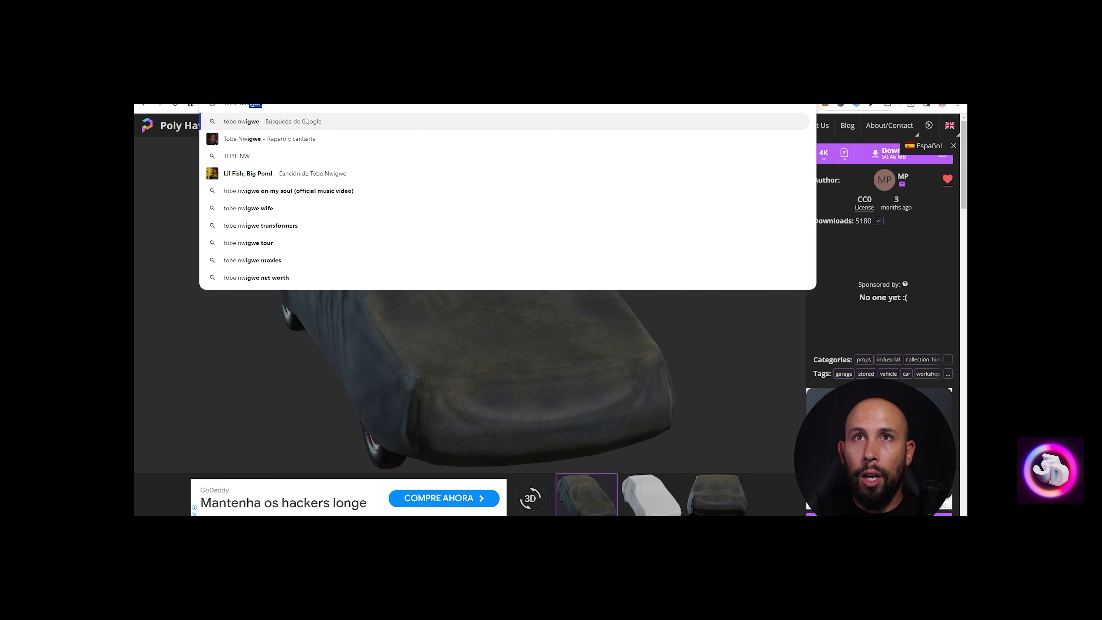
click(305, 120)
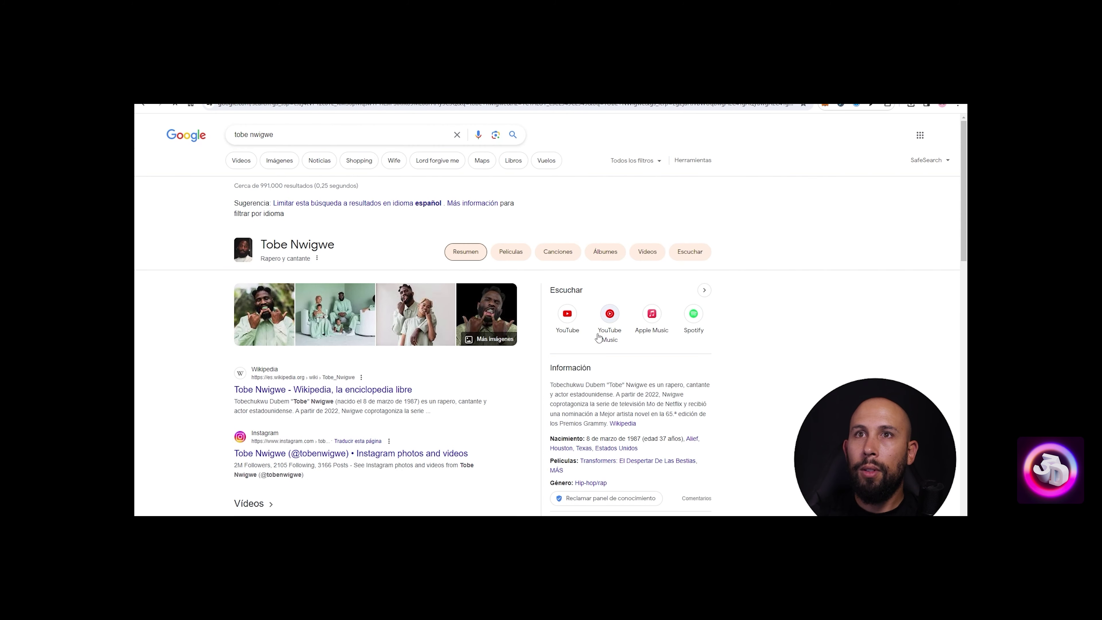
click(341, 321)
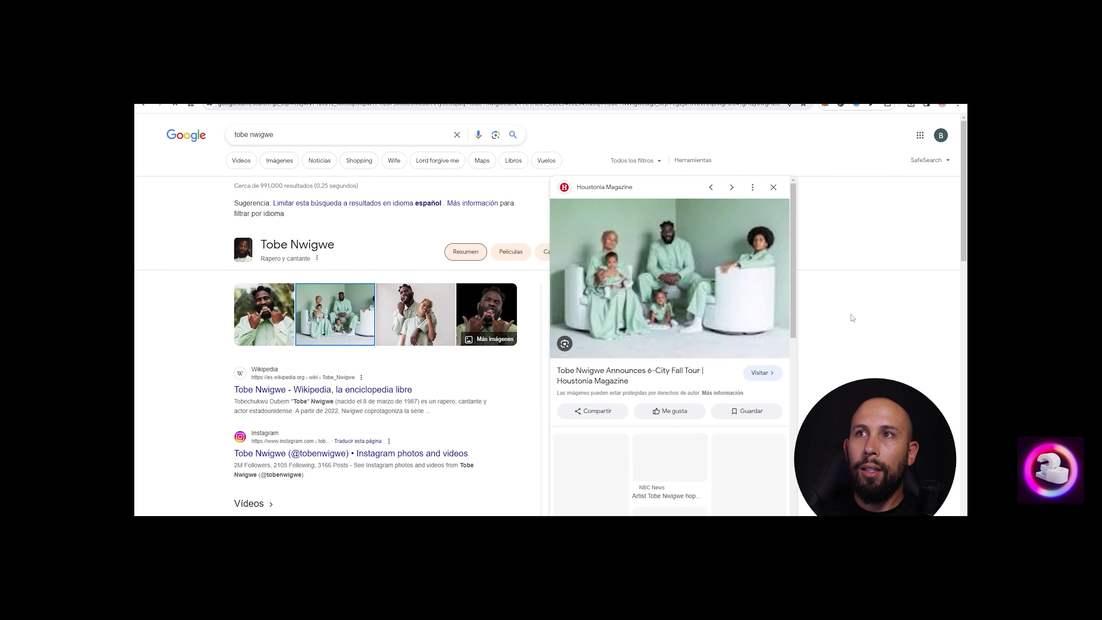
Place the browser beside Cinema 4D and sample the mint green from the photo as the figure material's base color
drag(607, 89, 876, 111)
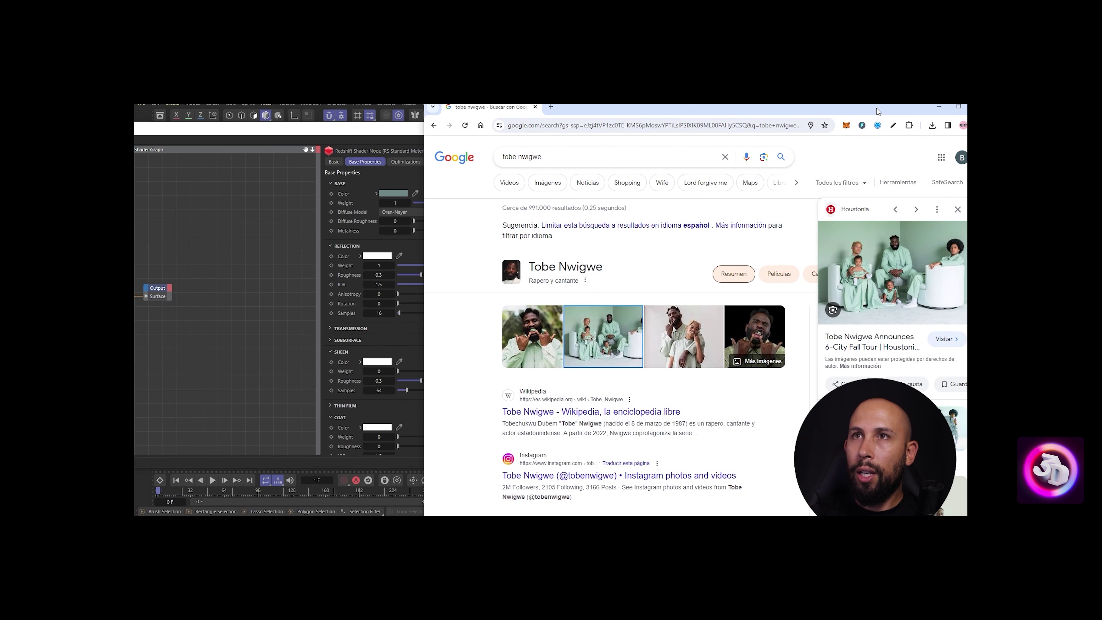
mouse_move(597, 113)
mouse_down()
mouse_move(589, 136)
mouse_move(598, 116)
mouse_up()
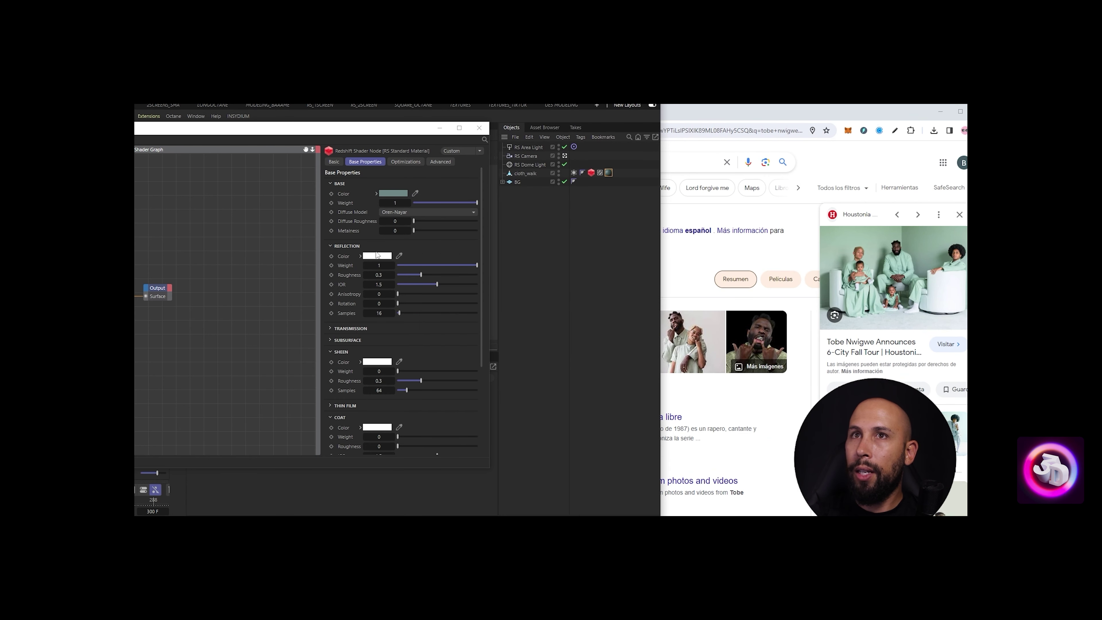
click(415, 193)
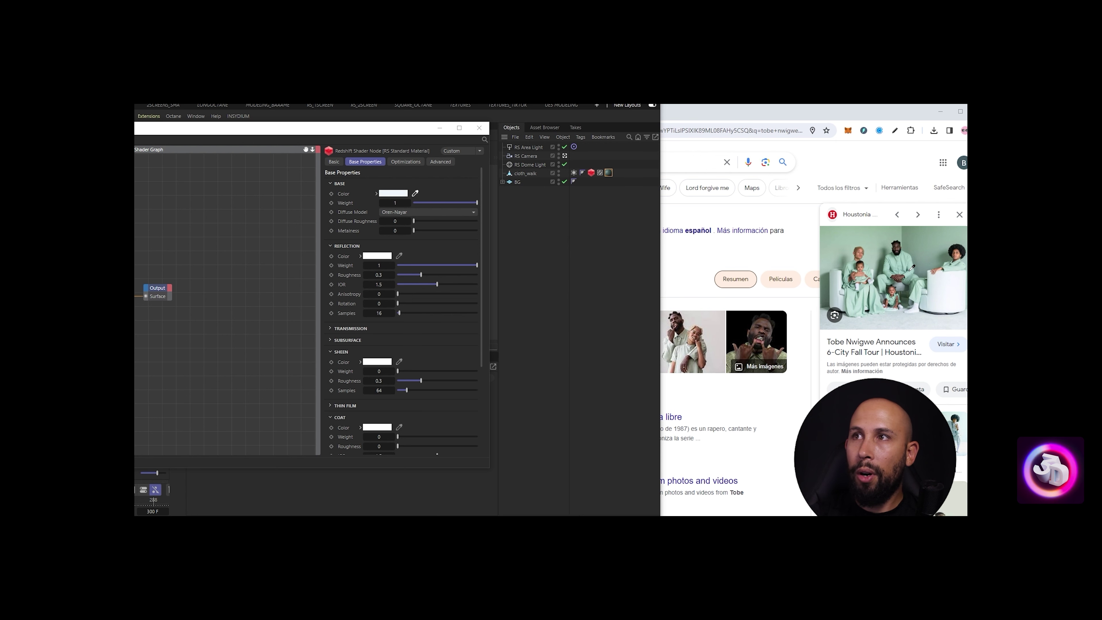
click(894, 260)
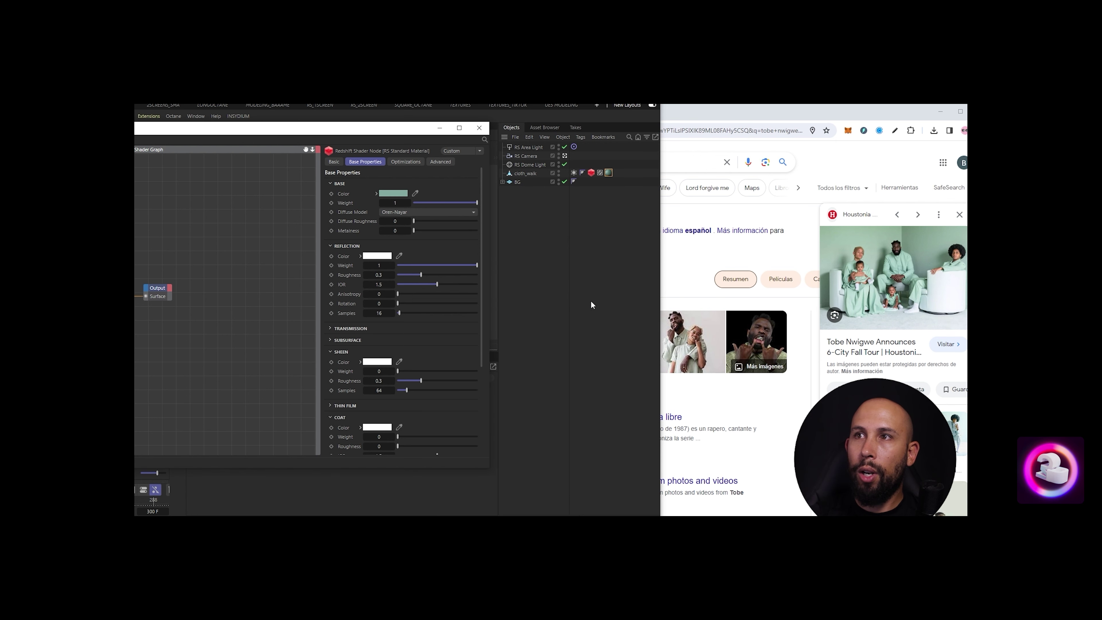
Browse the Tobe Nwigwe image results for more green outfit references and view the already open On My Soul page
drag(856, 113, 826, 110)
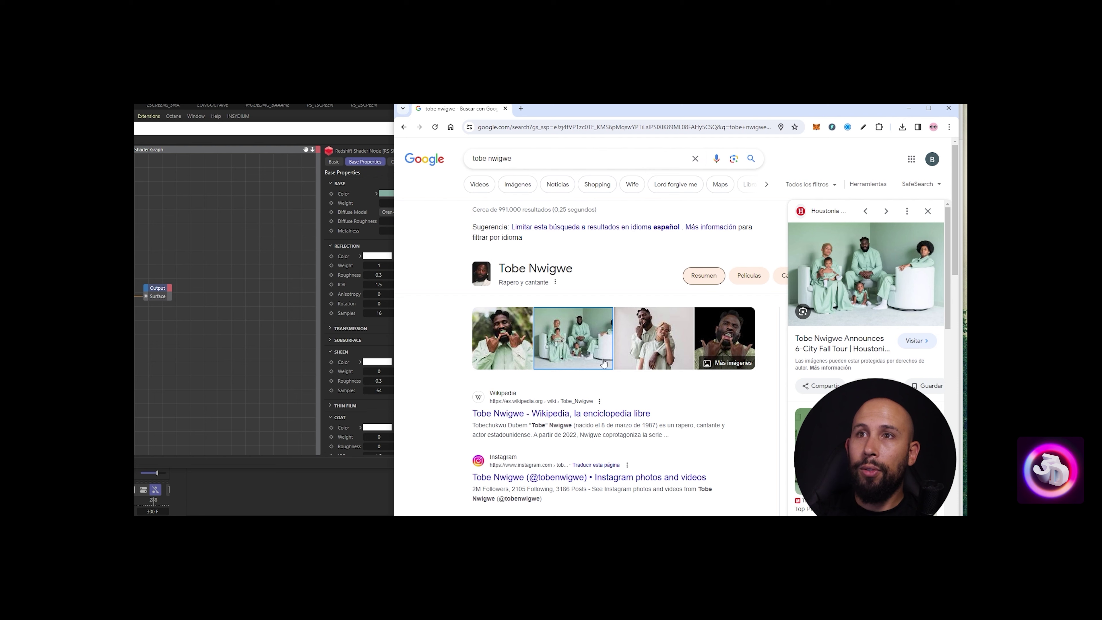
click(518, 191)
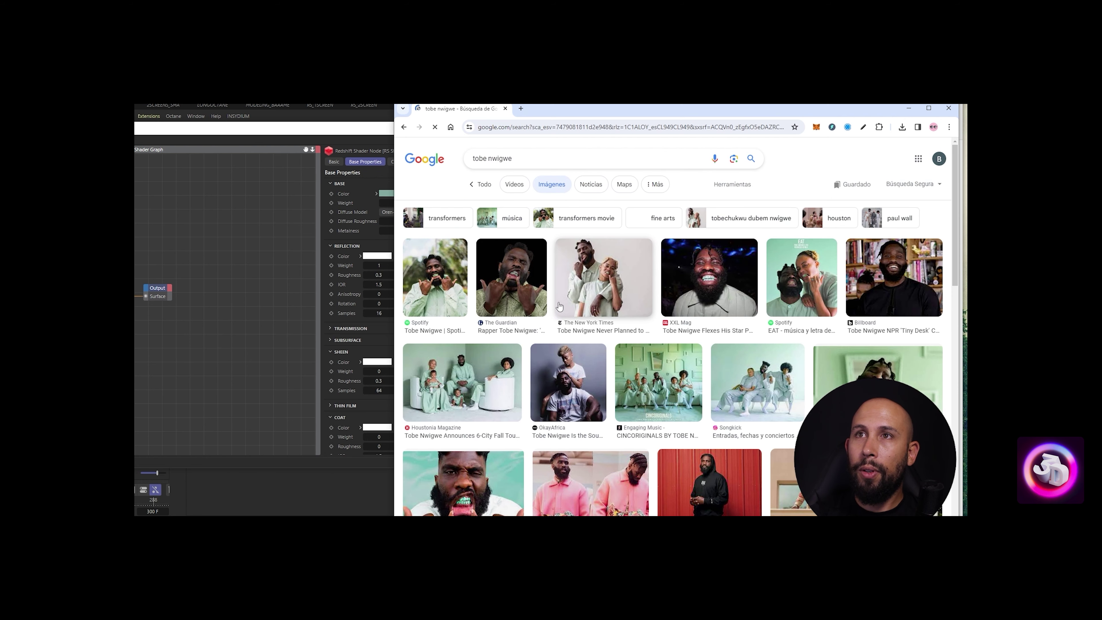
click(449, 274)
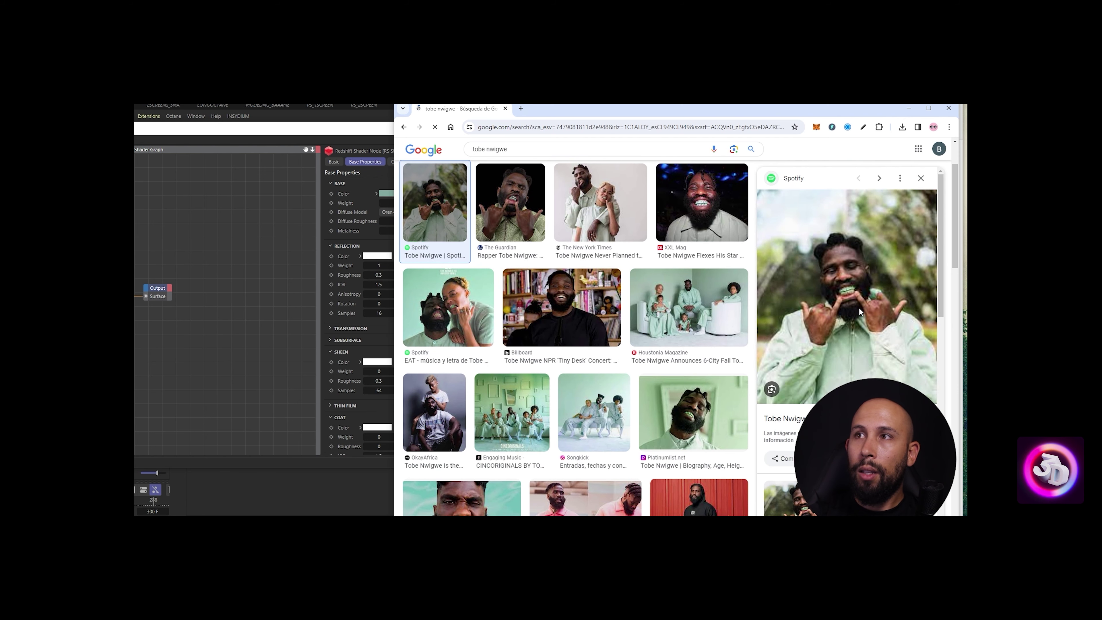
click(792, 345)
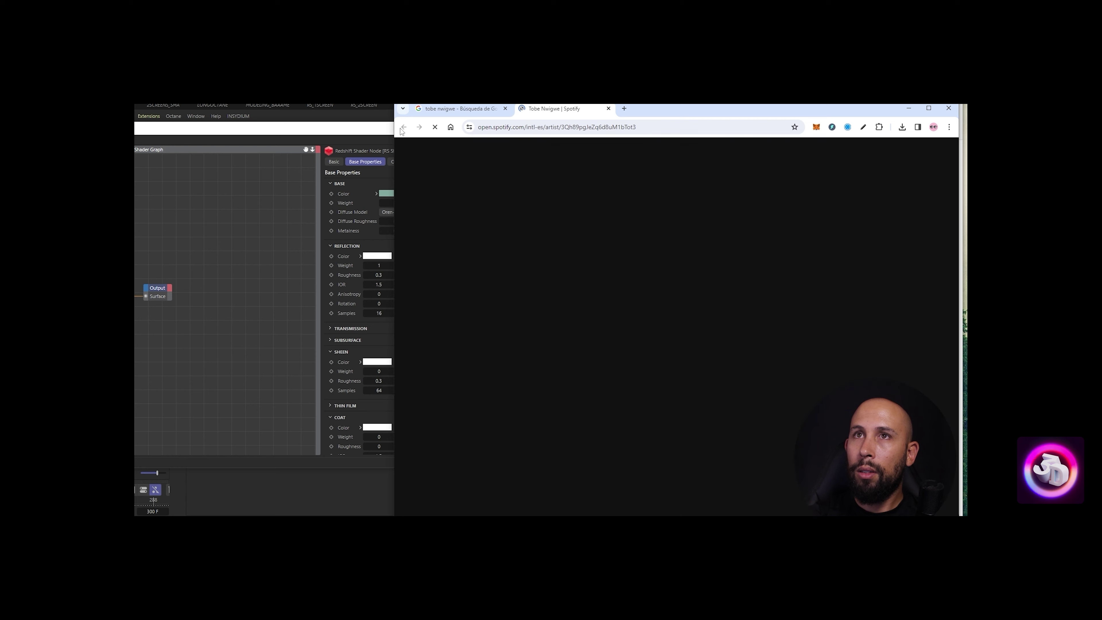
click(608, 109)
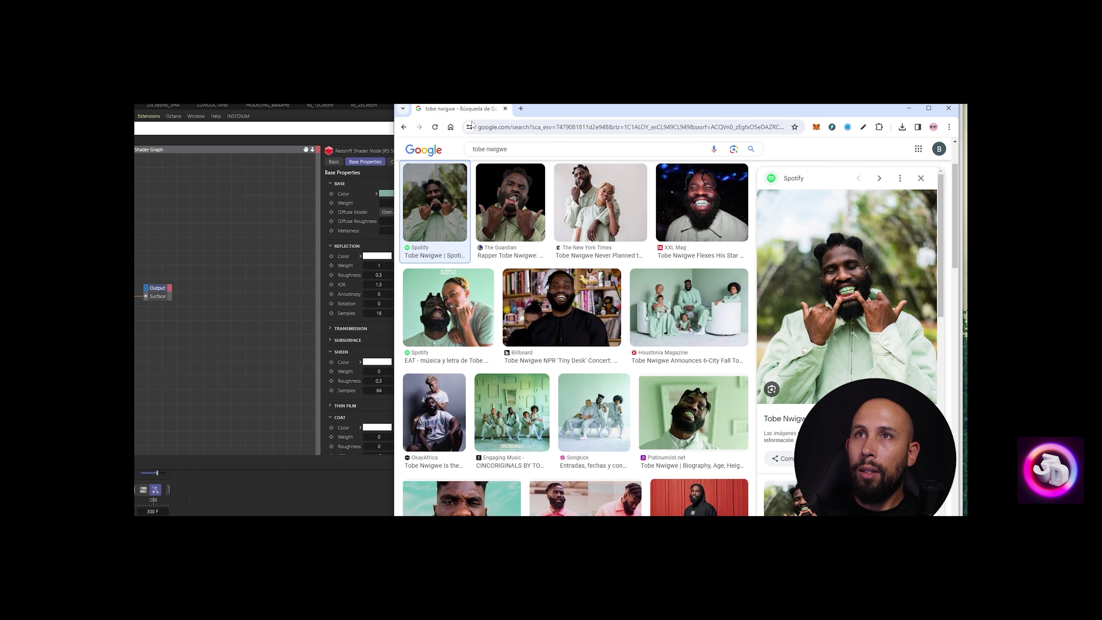
click(872, 301)
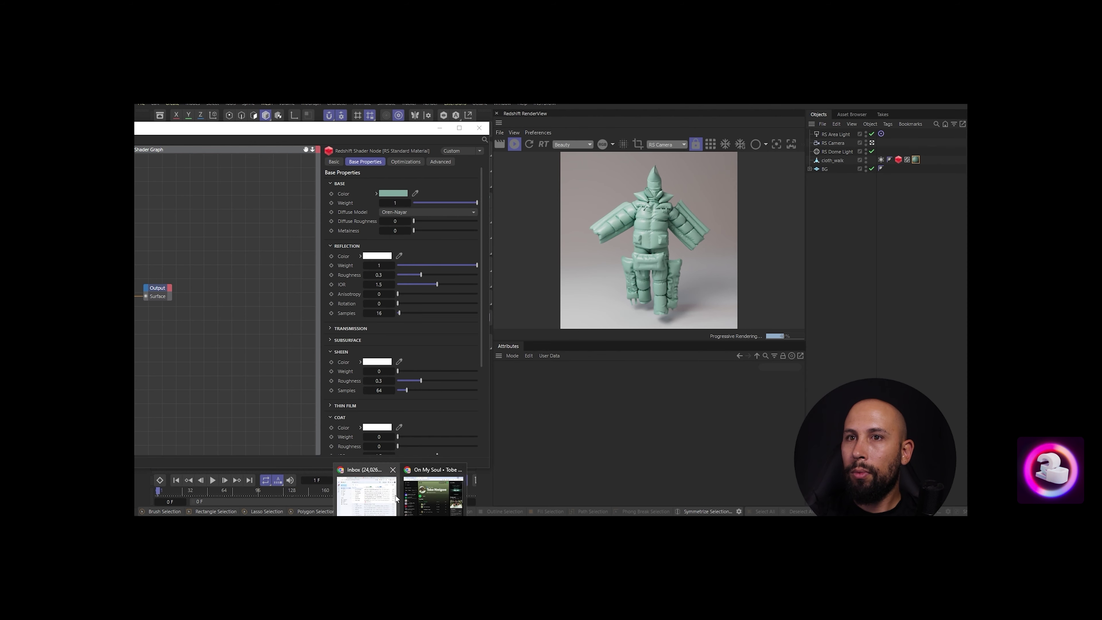
click(432, 496)
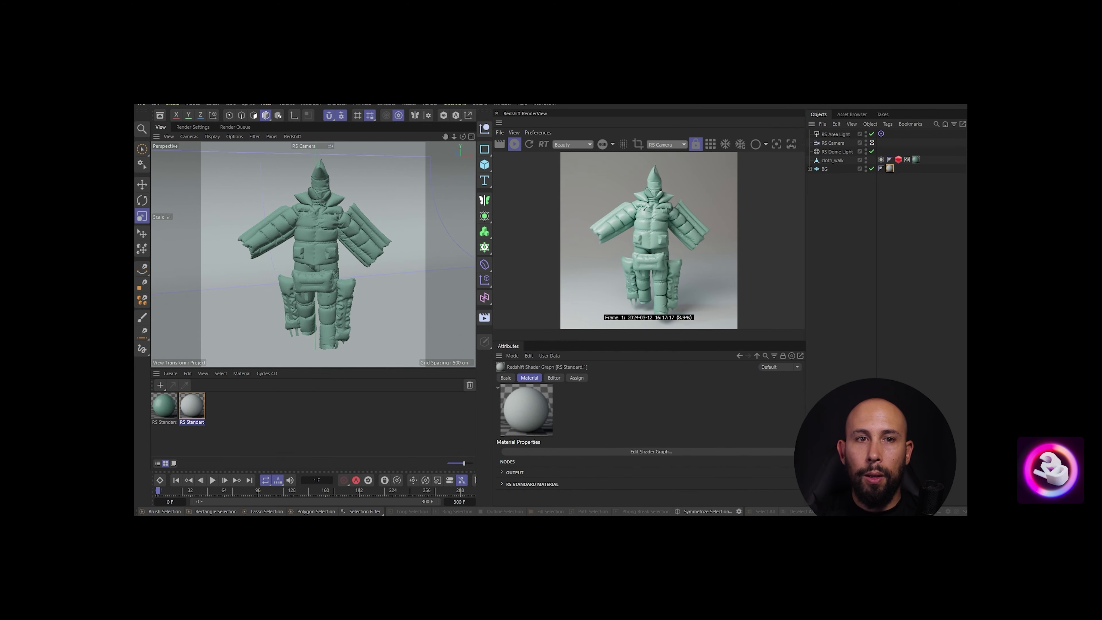
Set the background material's base color to a pale teal with hue 180°, saturation about 17% and value about 76% in its shader graph
click(651, 451)
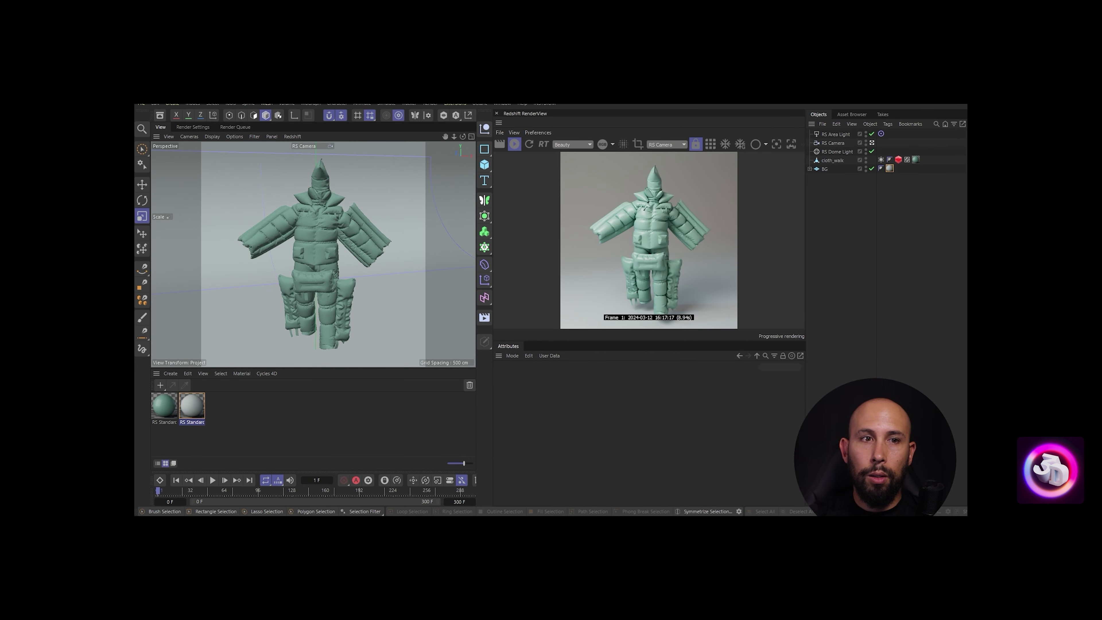
drag(597, 156, 473, 157)
click(467, 221)
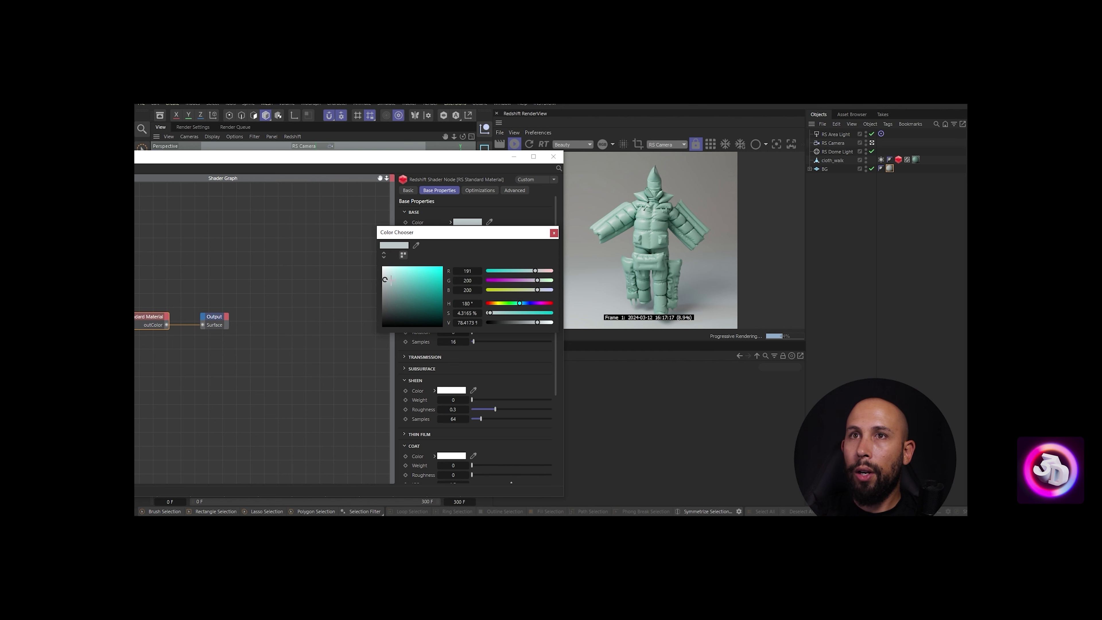
click(393, 281)
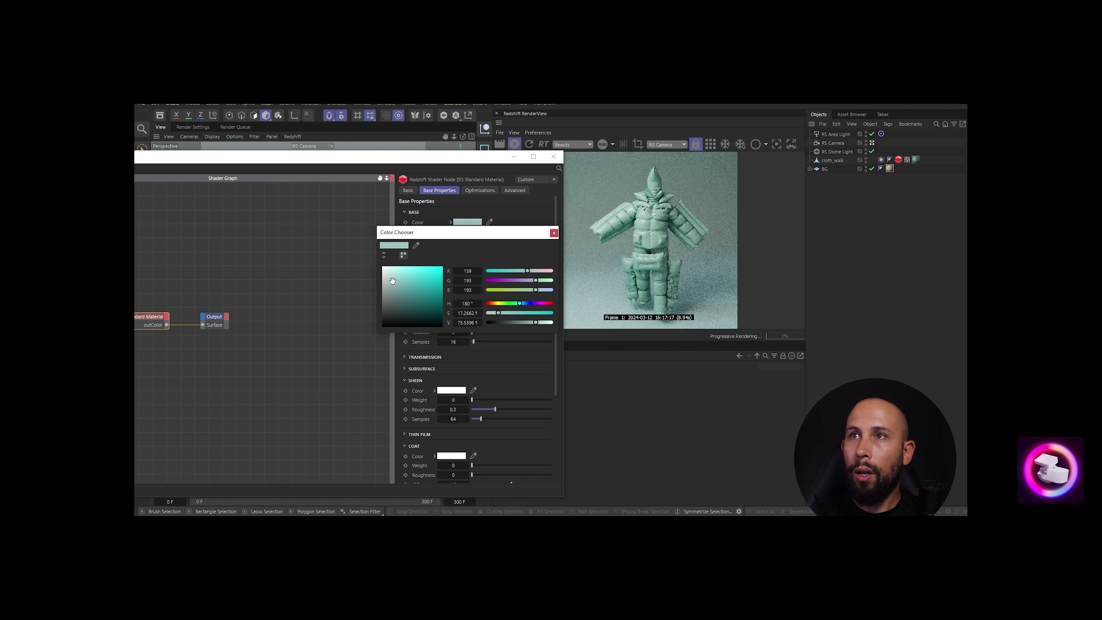
click(554, 233)
click(557, 160)
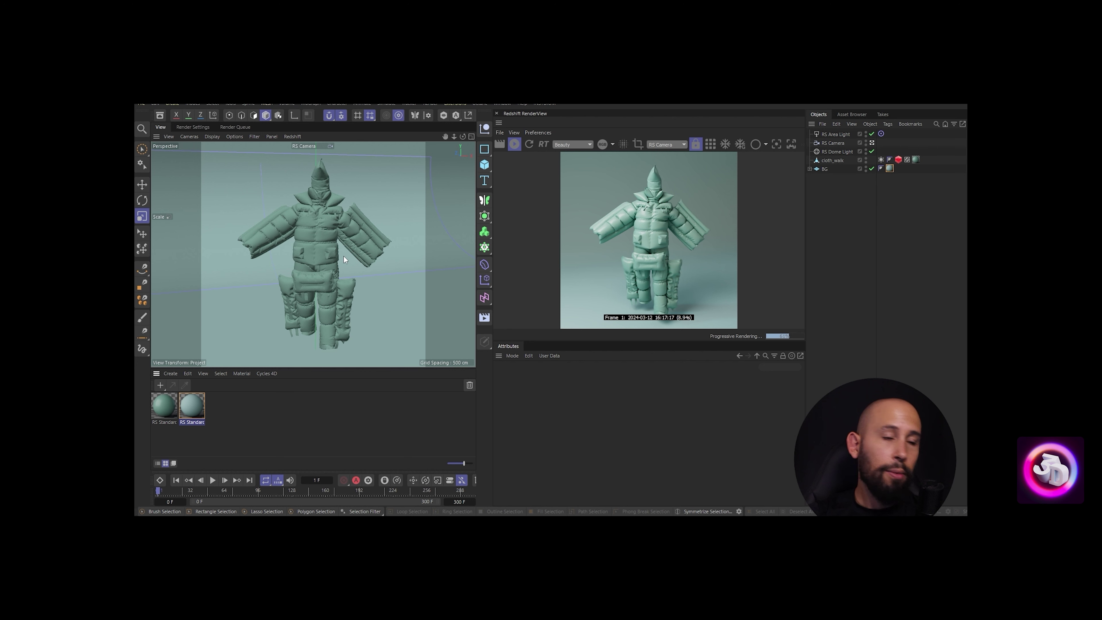
Compare the render with the RS Dome Light disabled and enabled again, and select the background material
click(843, 218)
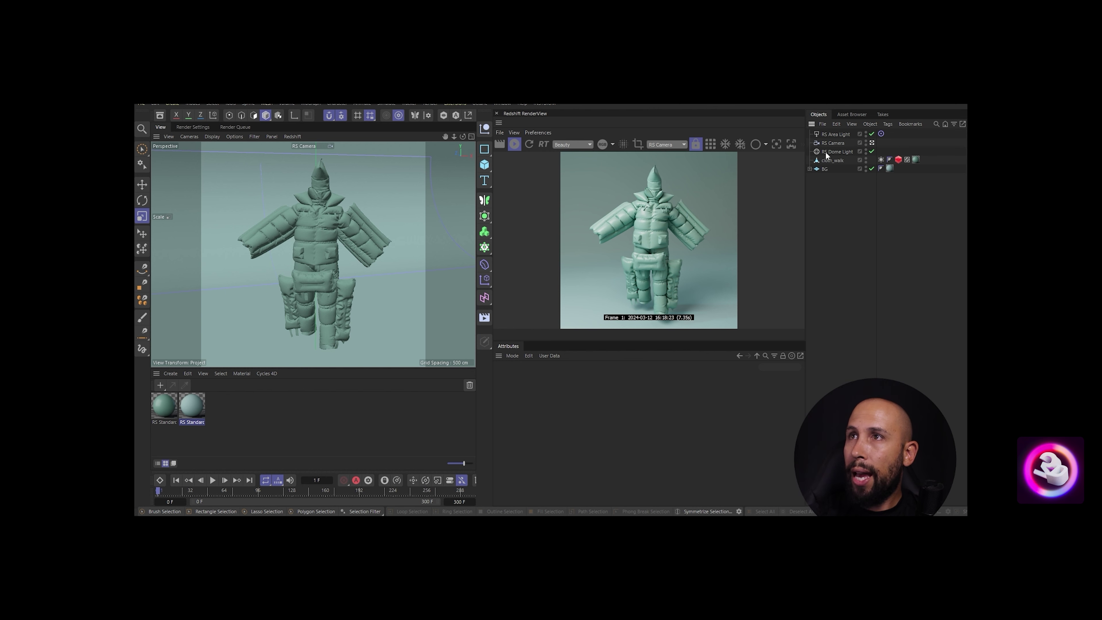
click(835, 134)
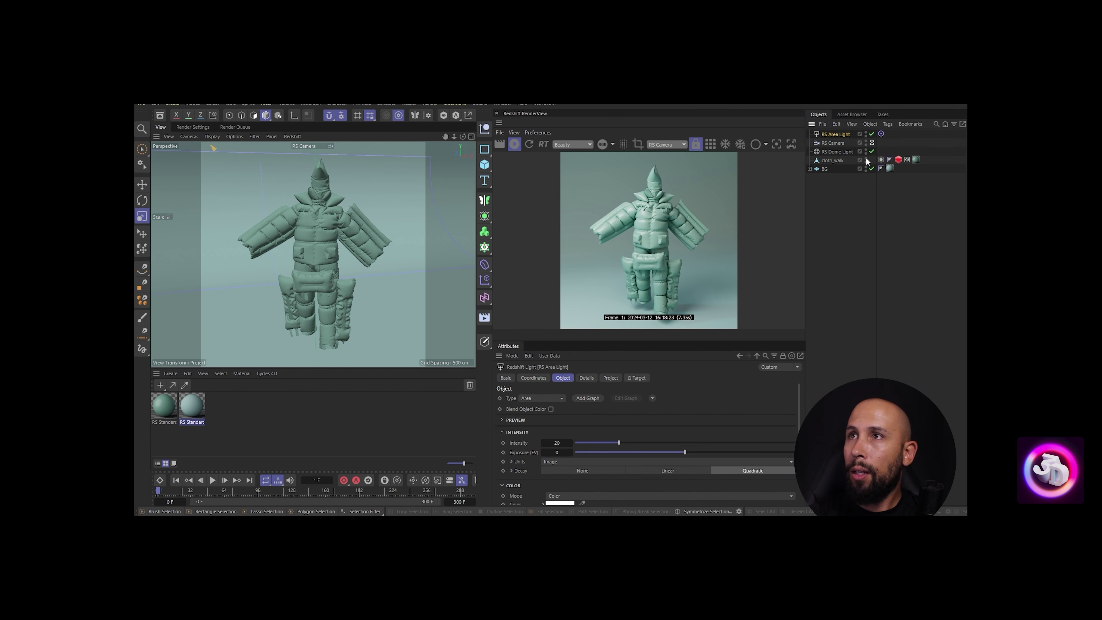
click(871, 151)
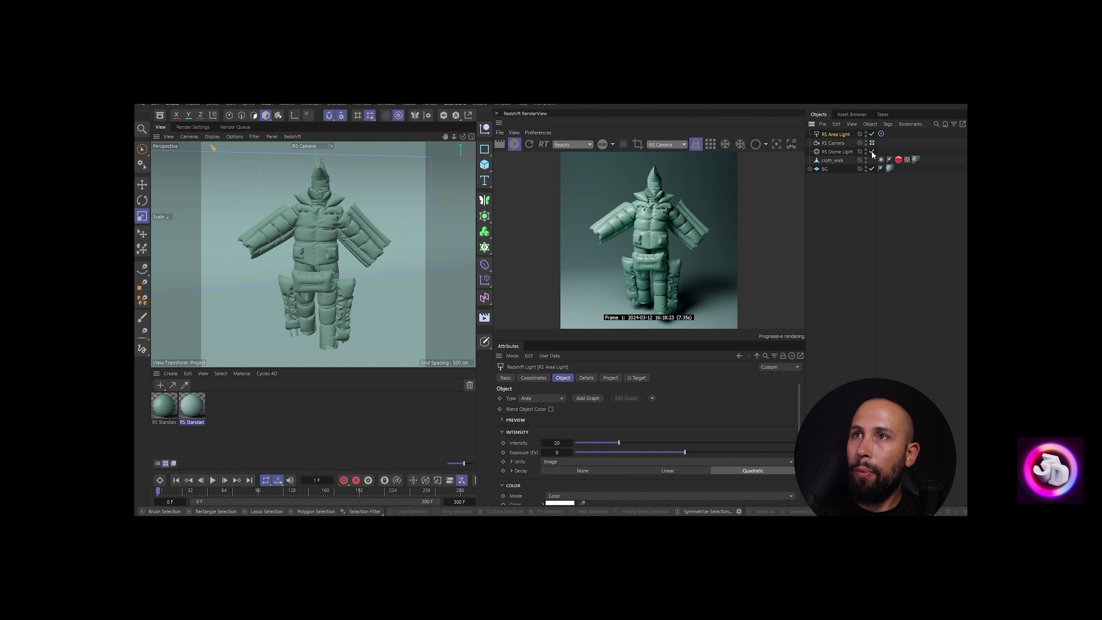
click(871, 151)
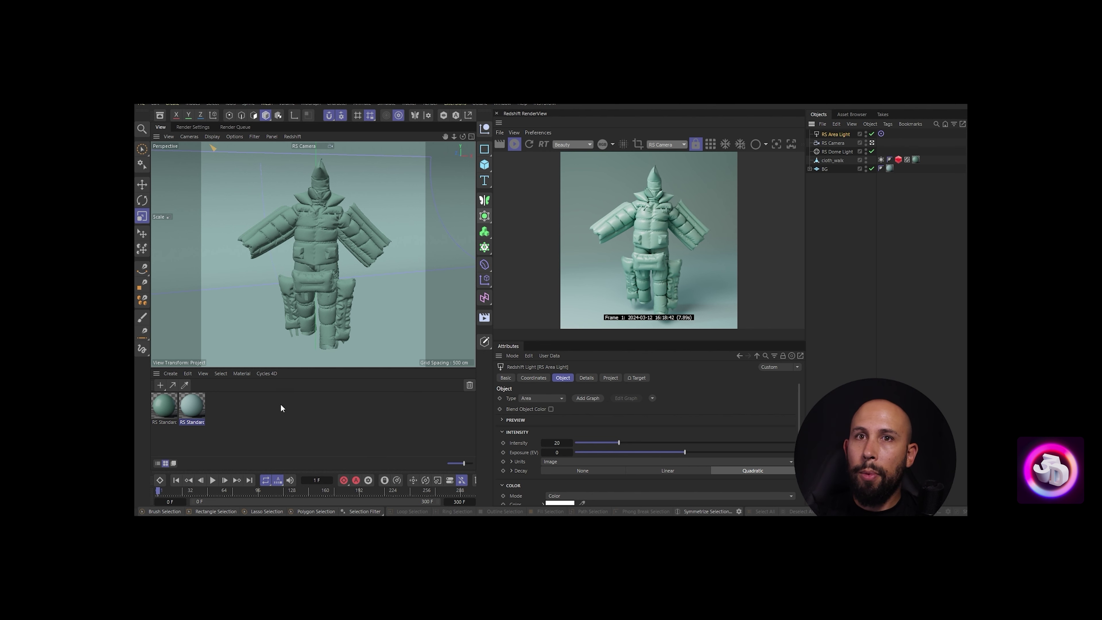
click(190, 405)
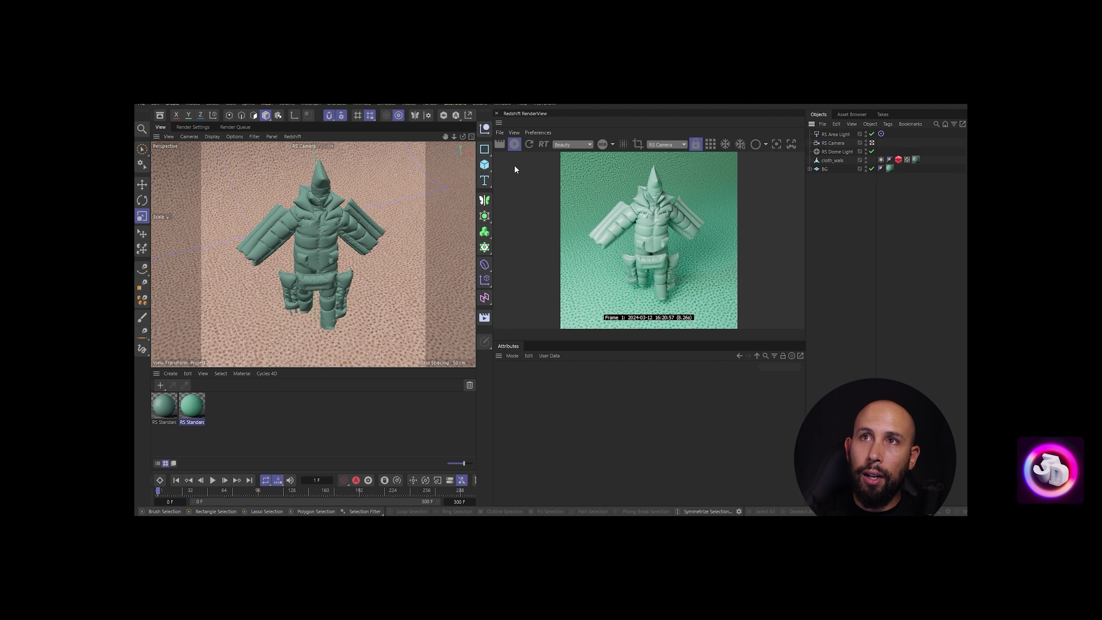
Delete the ANIMATION and STILL preset groups under RS in the render settings, keeping only the RS setting
click(192, 127)
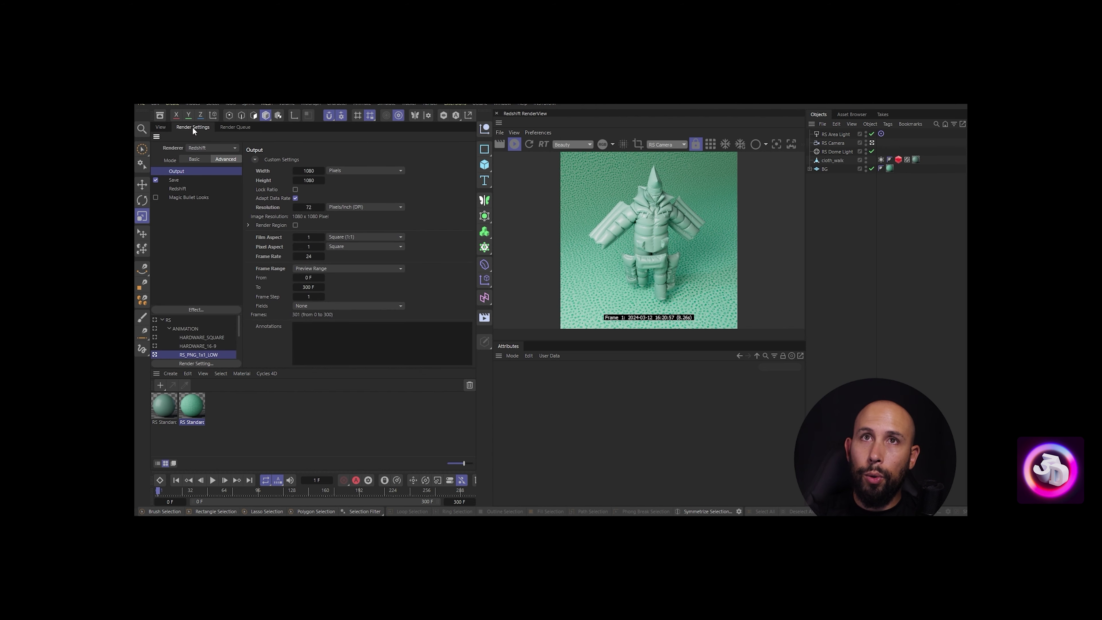
click(169, 321)
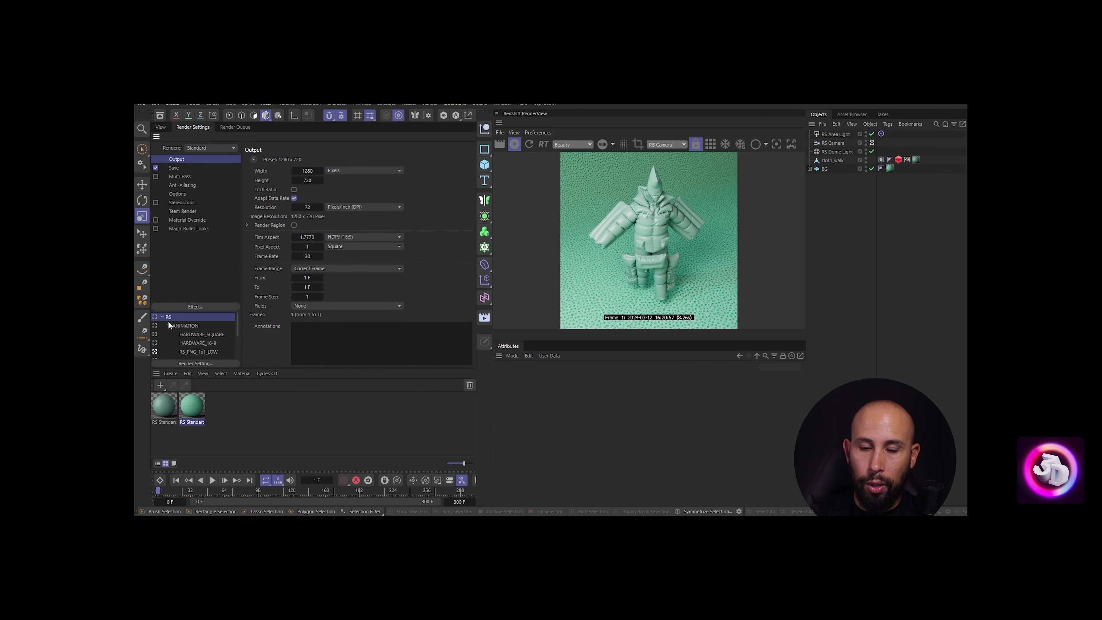
click(168, 325)
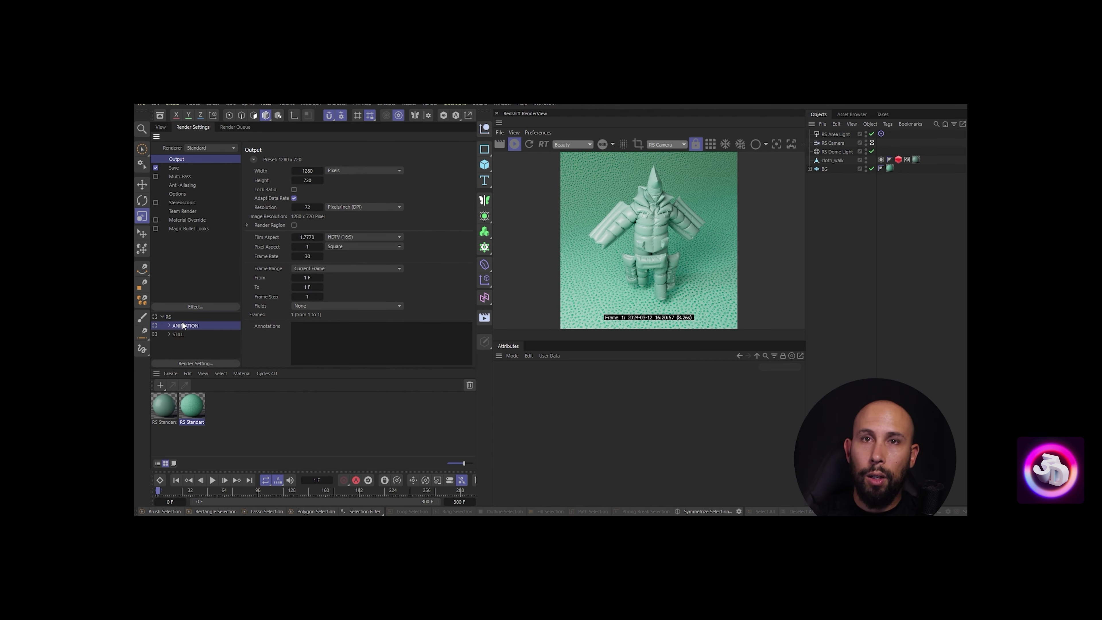
key(Delete)
click(178, 326)
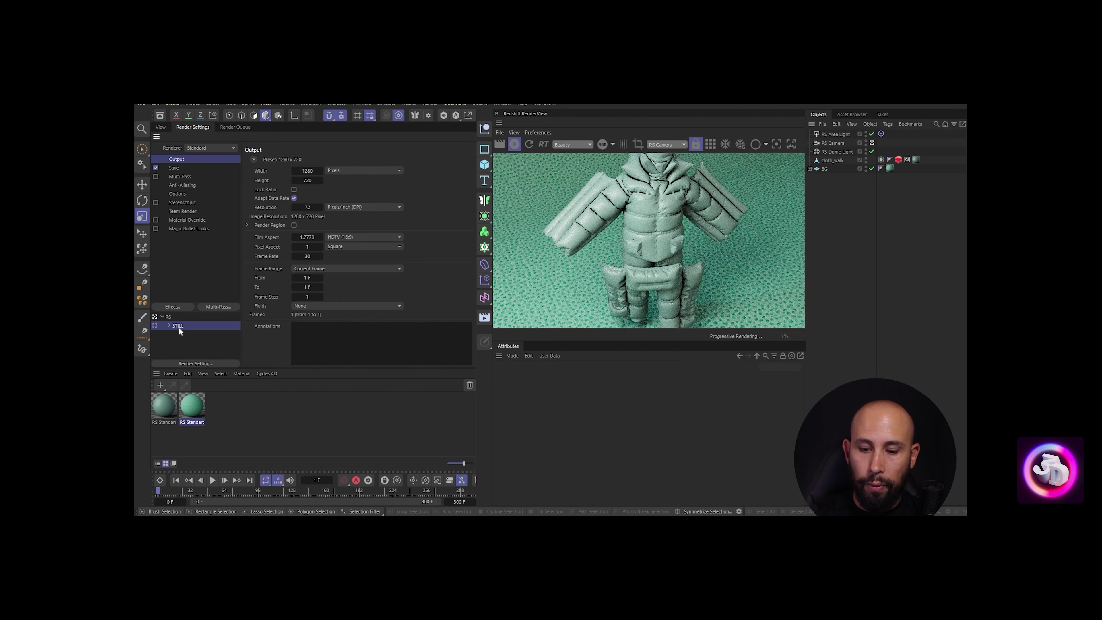
key(Delete)
Set the output size to 1080 × 1080 pixels with Redshift as the renderer, and show the basic Redshift settings
click(307, 170)
text(1080)
key(Return)
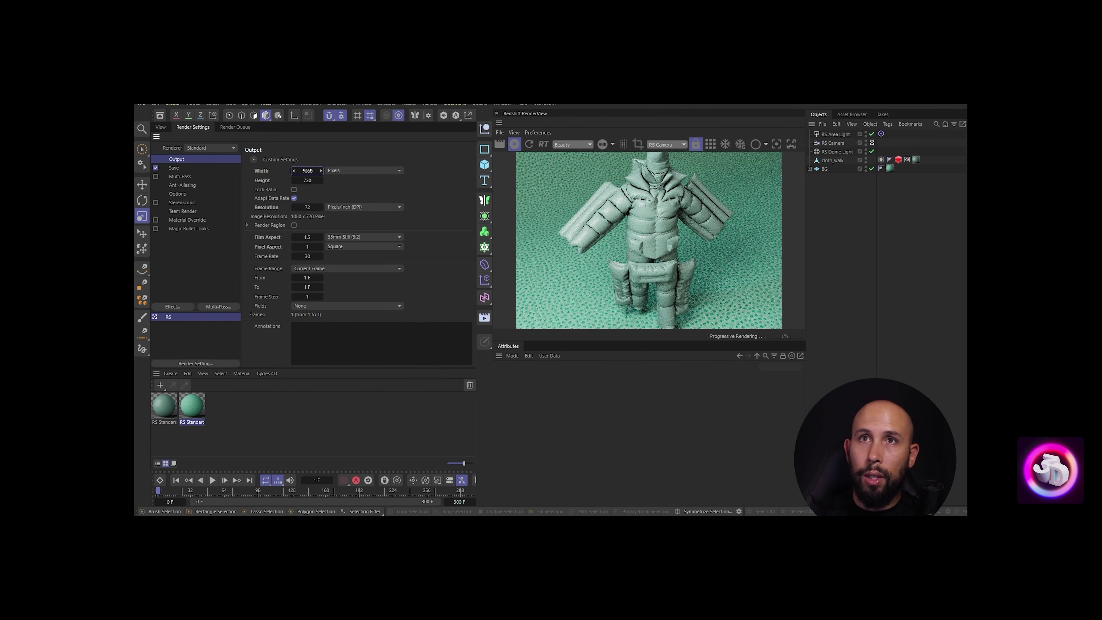
click(307, 180)
text(1080)
key(Return)
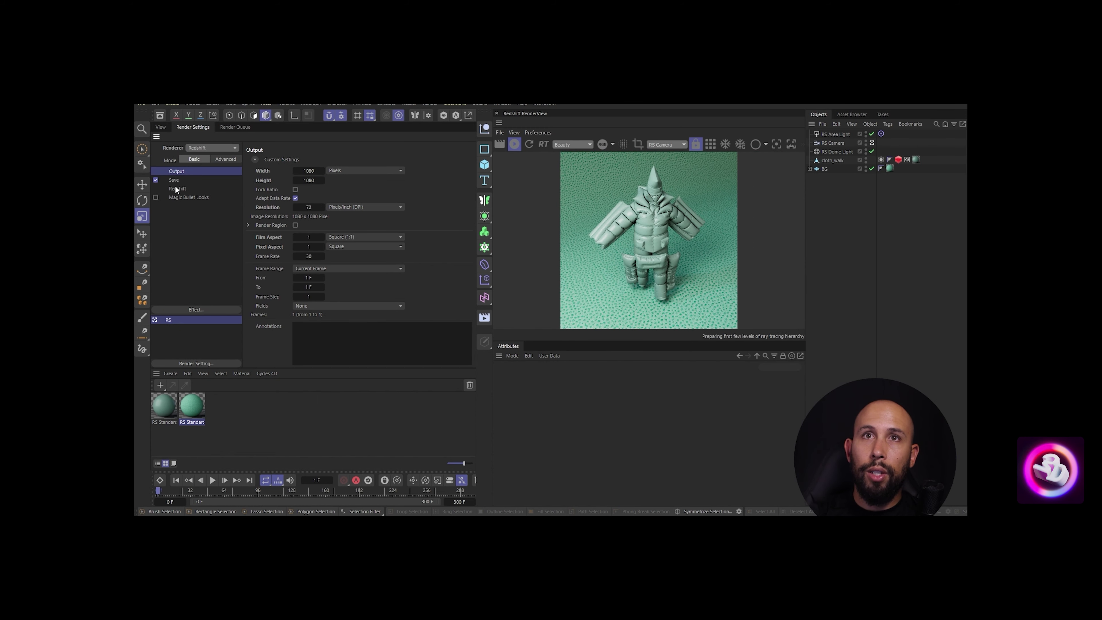
click(178, 188)
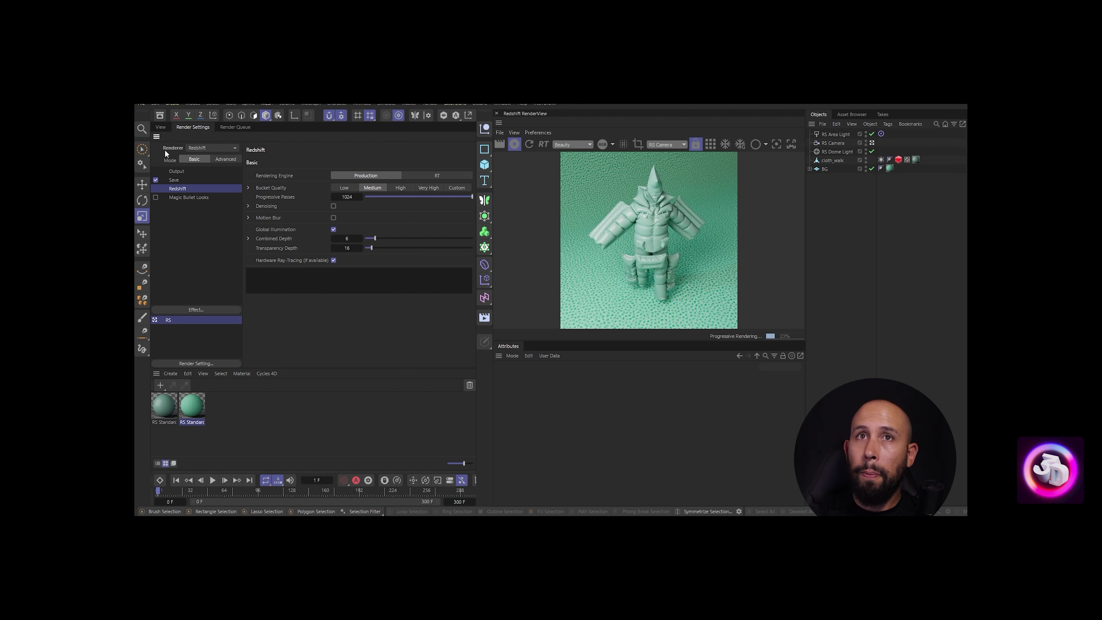
Render the frame in the Redshift RenderView, enlarge the render area, and look at the image saving options
click(160, 128)
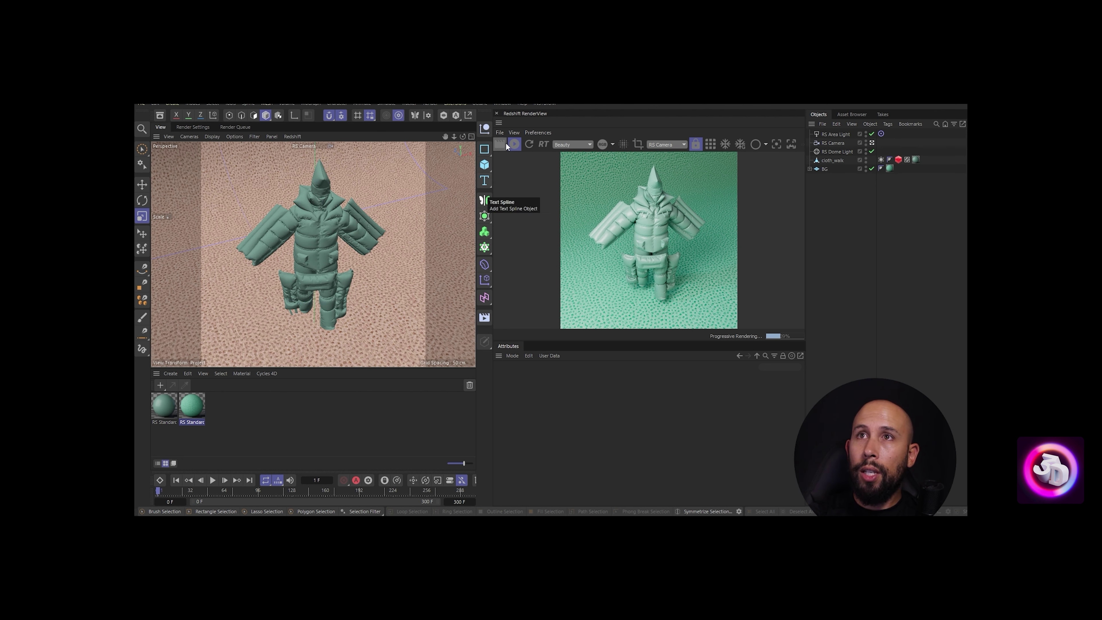
click(501, 143)
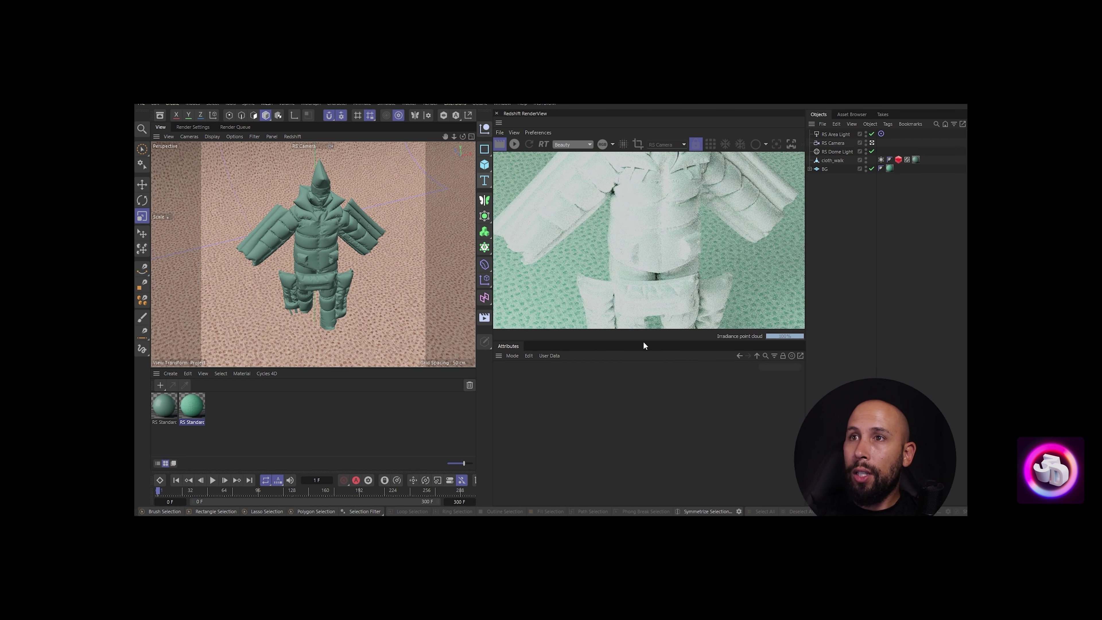
drag(634, 340, 636, 476)
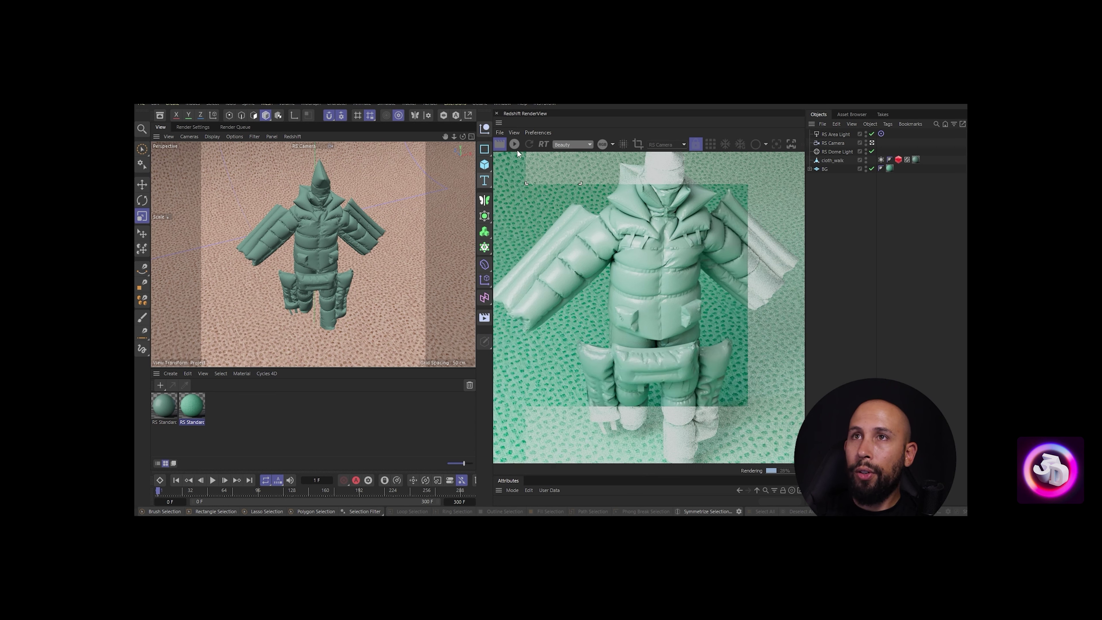
click(498, 133)
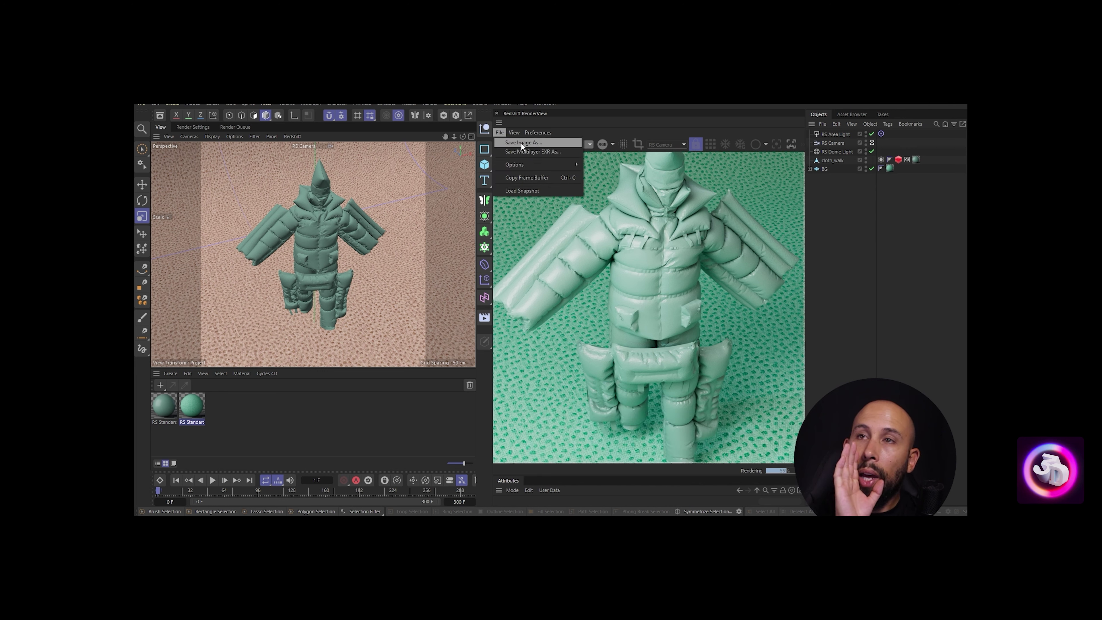
click(571, 125)
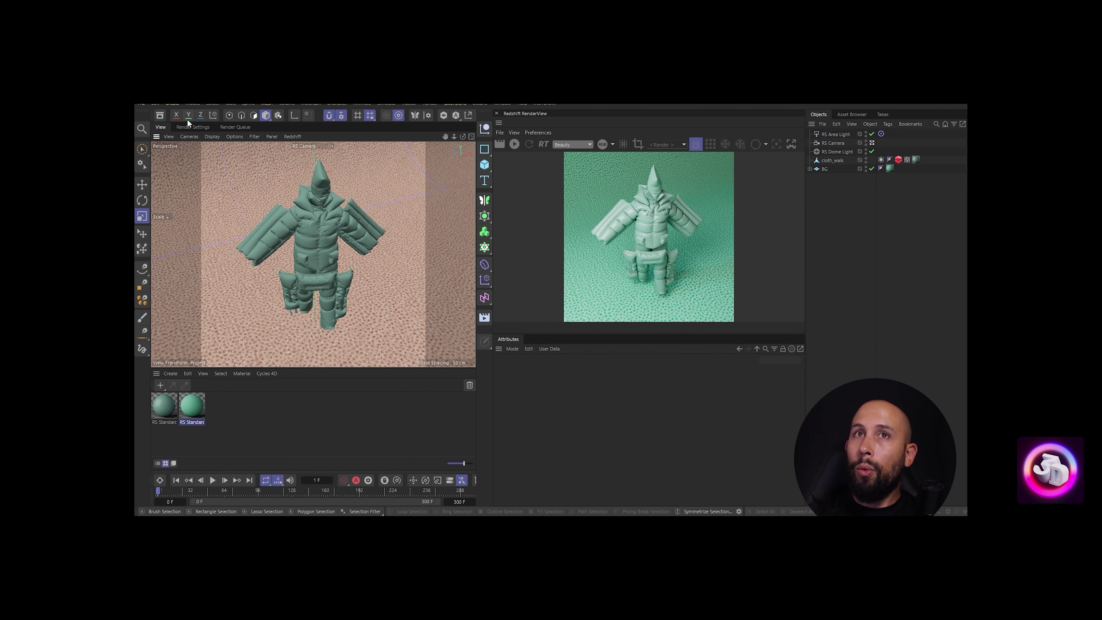
Disable saving of the multi-pass image in the render settings
click(192, 127)
click(174, 179)
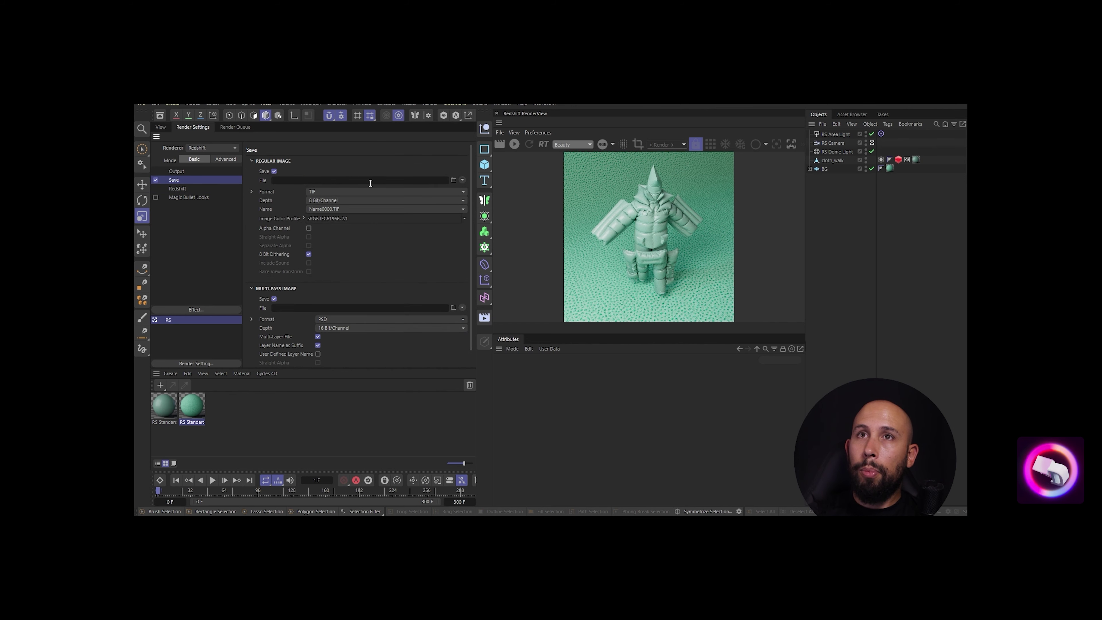
click(274, 299)
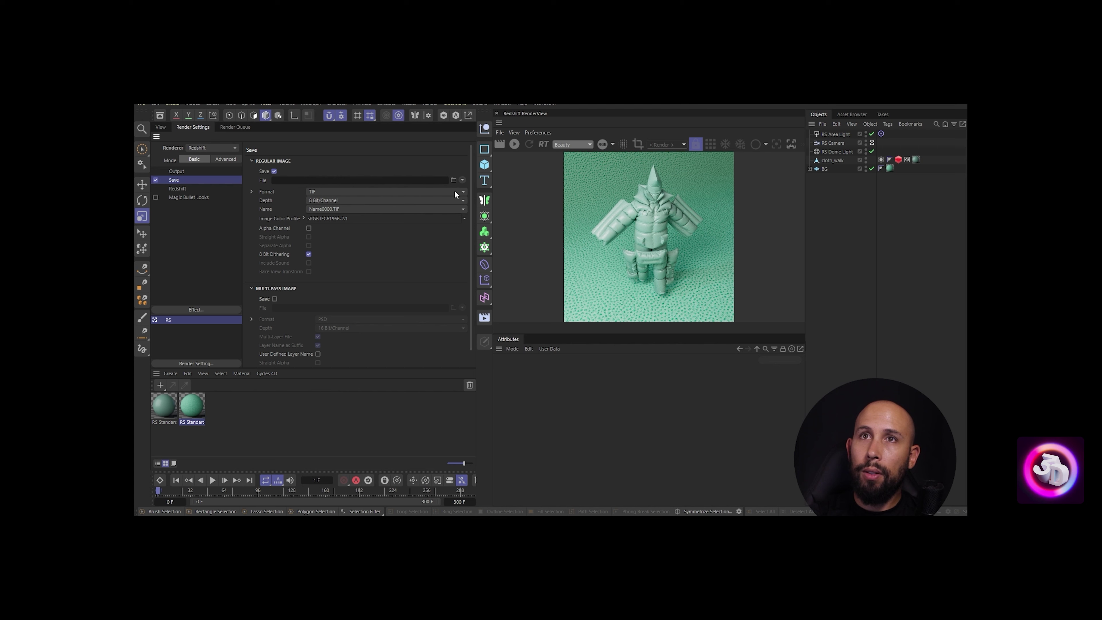
Set the regular image's save path to file 01 in a new folder gw inside 09_RENDERS, 04_COURSE_RENDERS of the Redshift course project
click(453, 180)
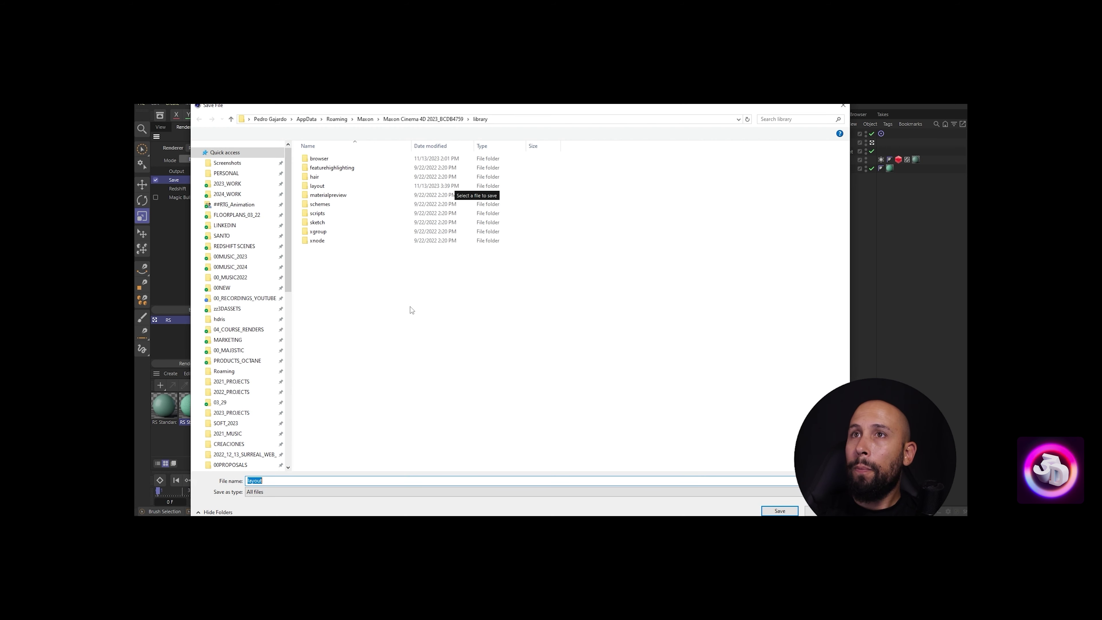
click(233, 195)
double_click(359, 231)
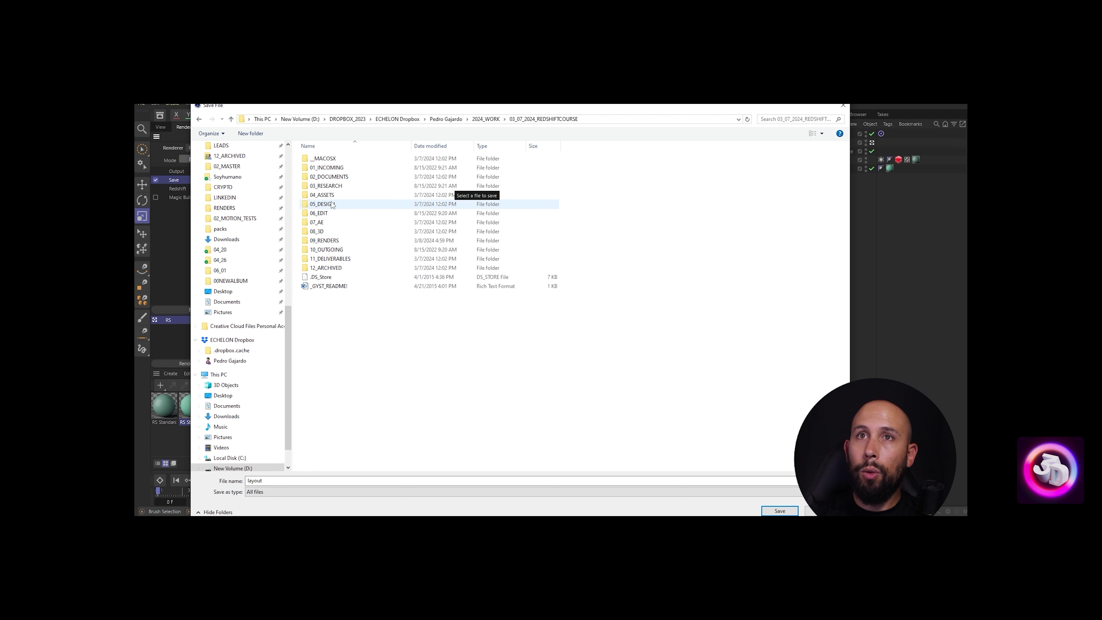
double_click(325, 239)
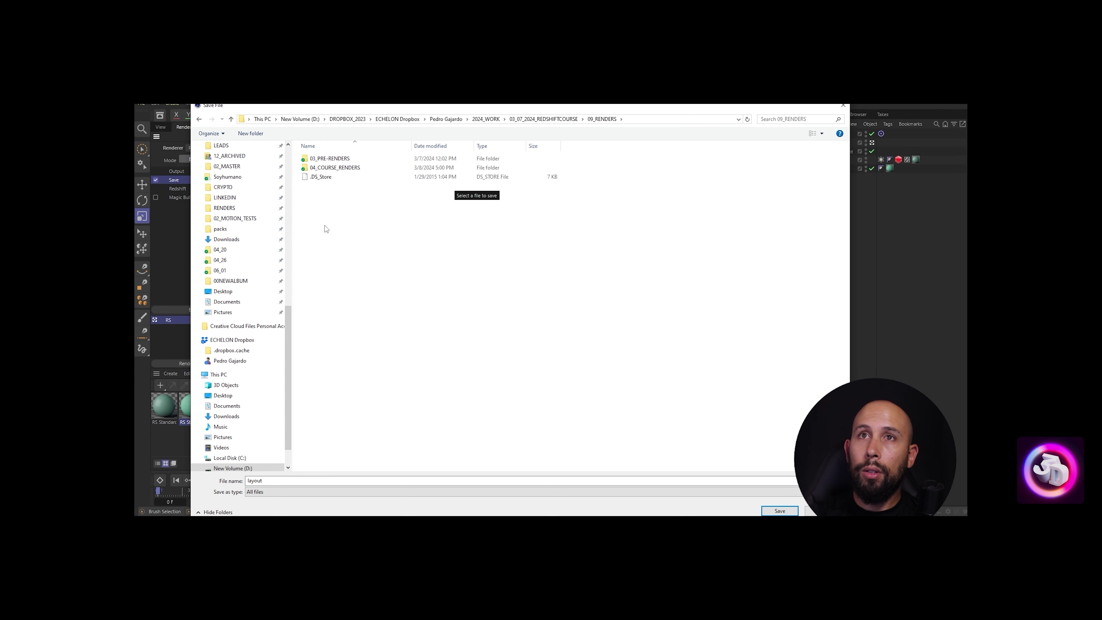
double_click(334, 167)
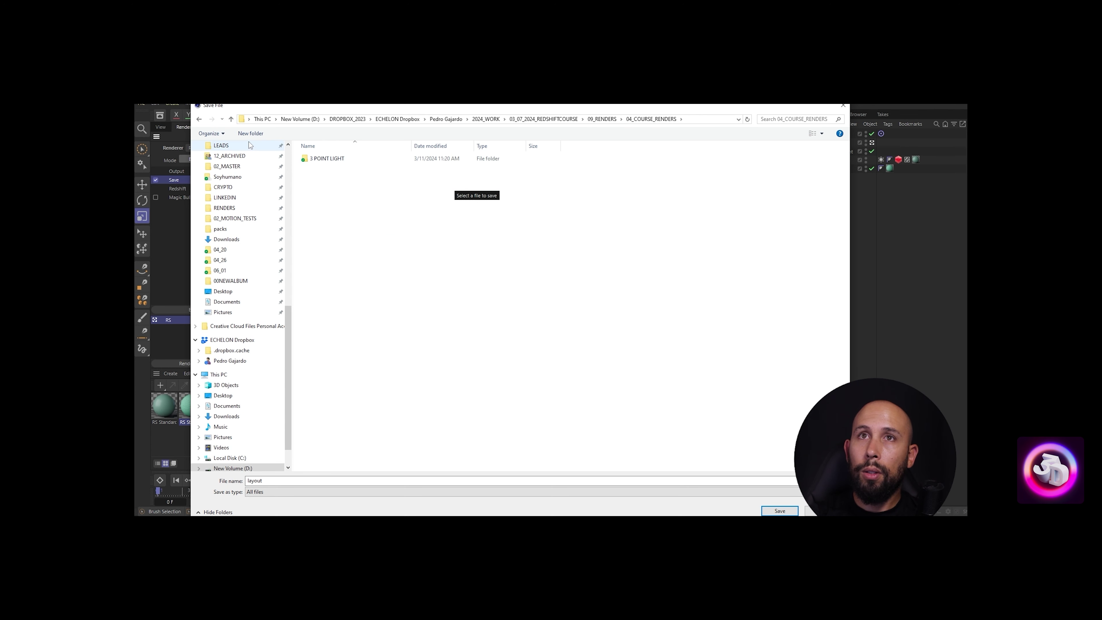
click(256, 133)
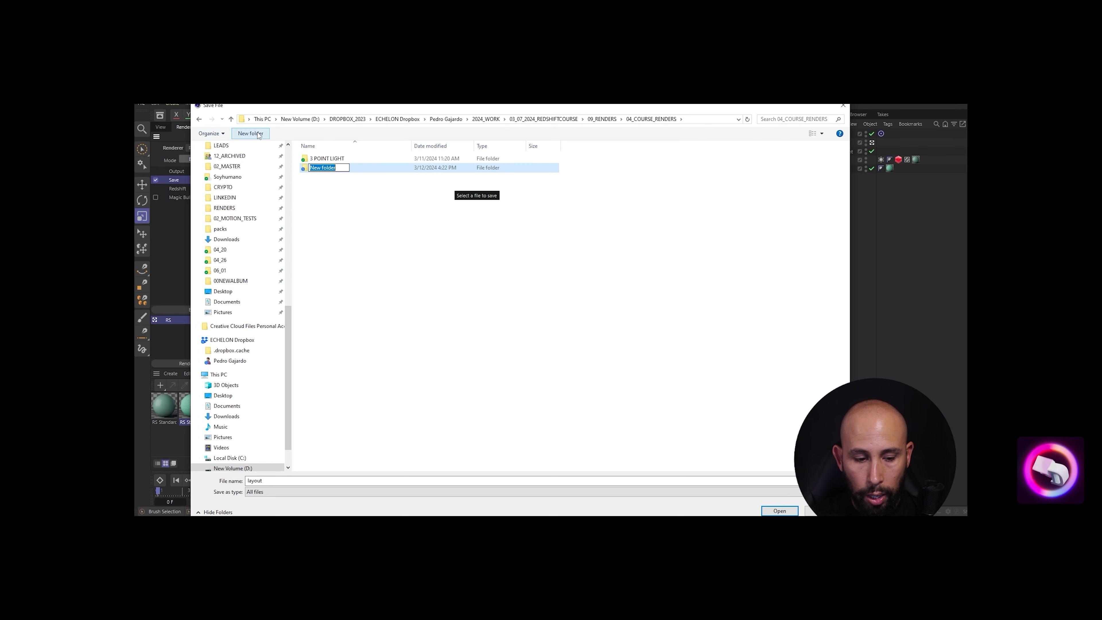
text(g)
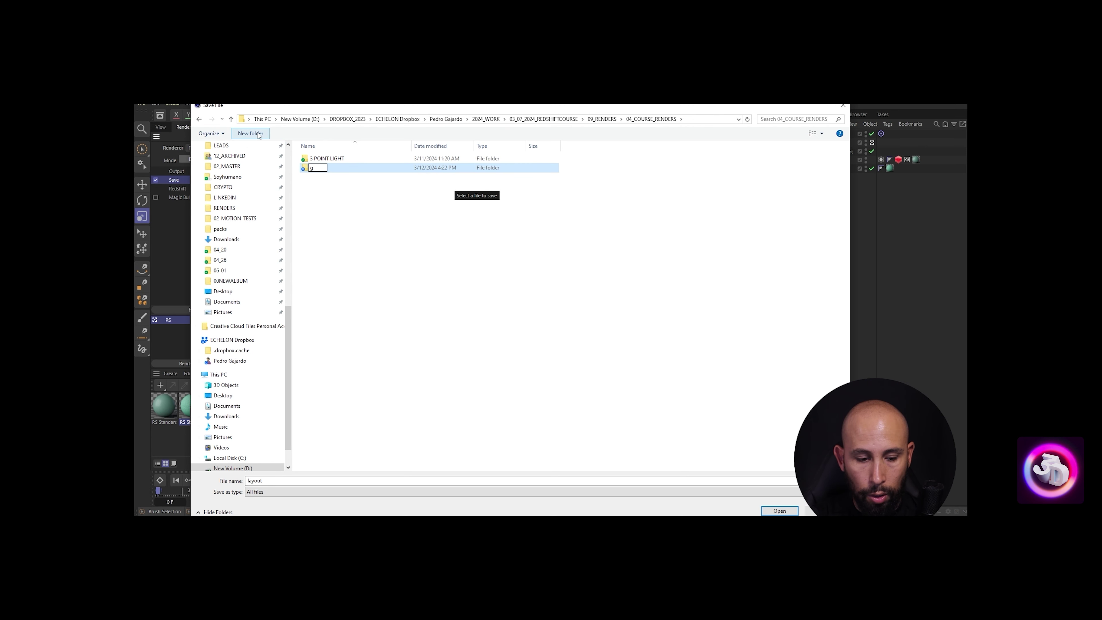
text(w)
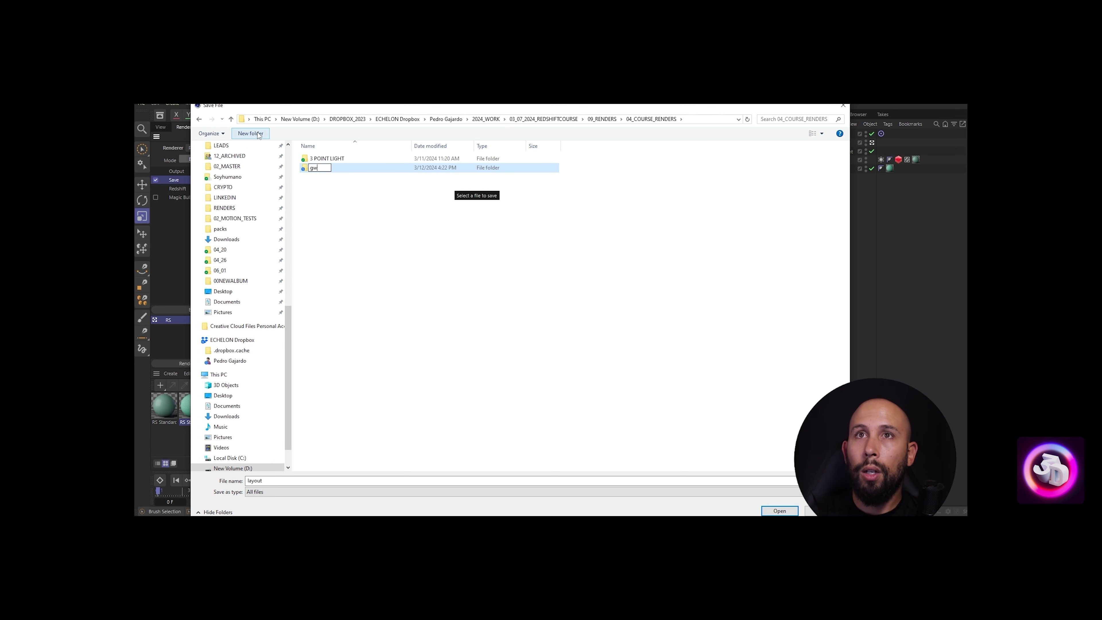
key(Return)
key(Return)
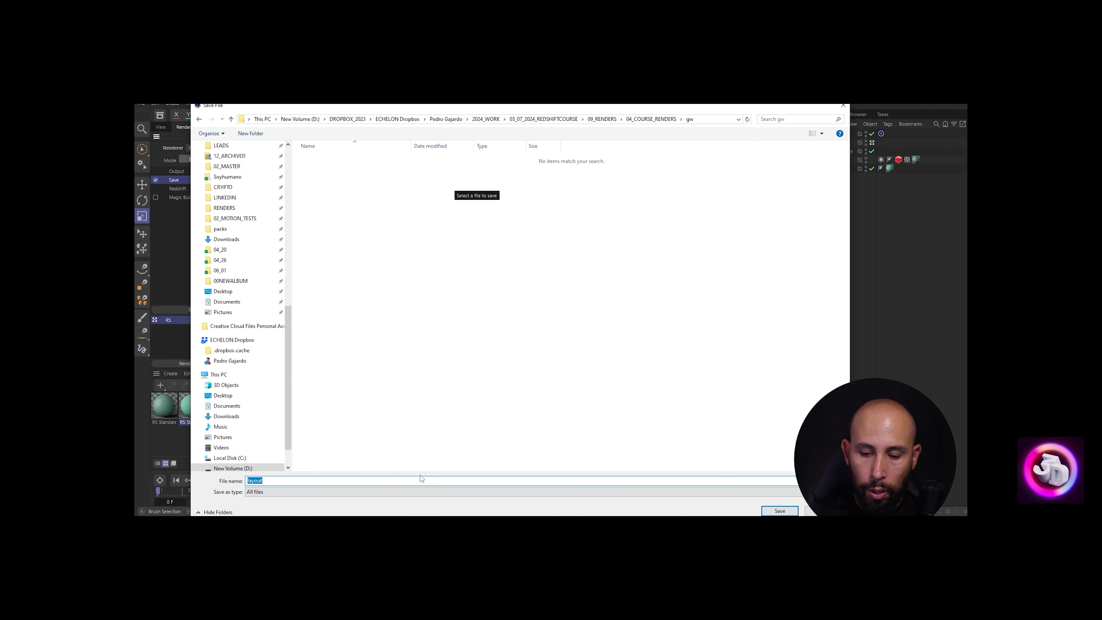
key(Return)
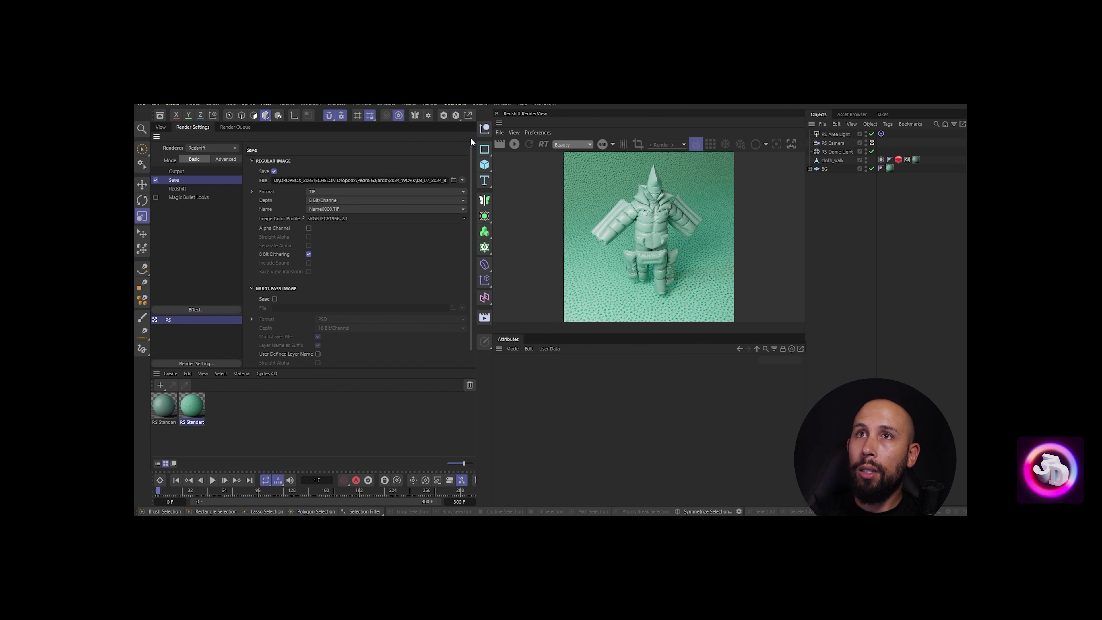
Render the current frame to the Picture Viewer, enlarge its window, and zoom out to view the whole image
click(428, 103)
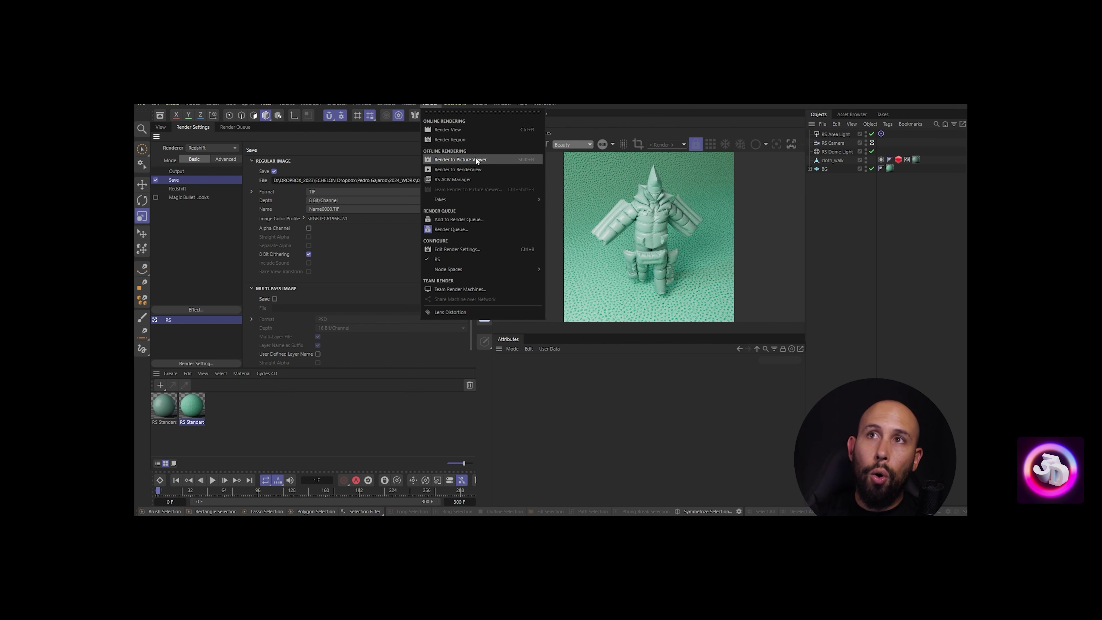
click(522, 158)
drag(627, 149, 424, 128)
double_click(424, 128)
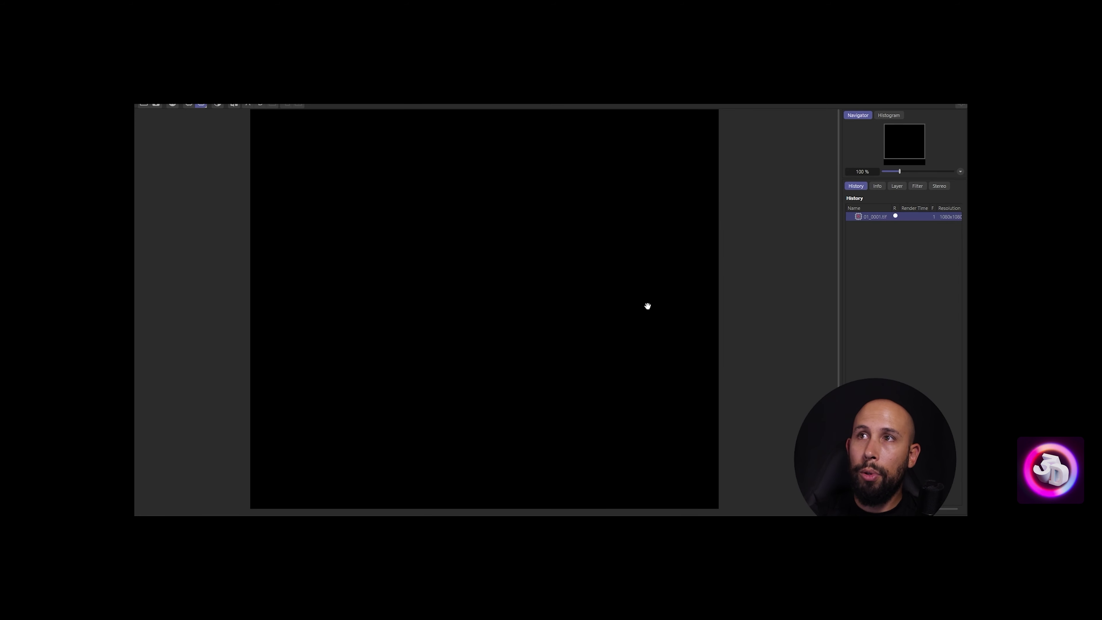
scroll(647, 305, down, 1)
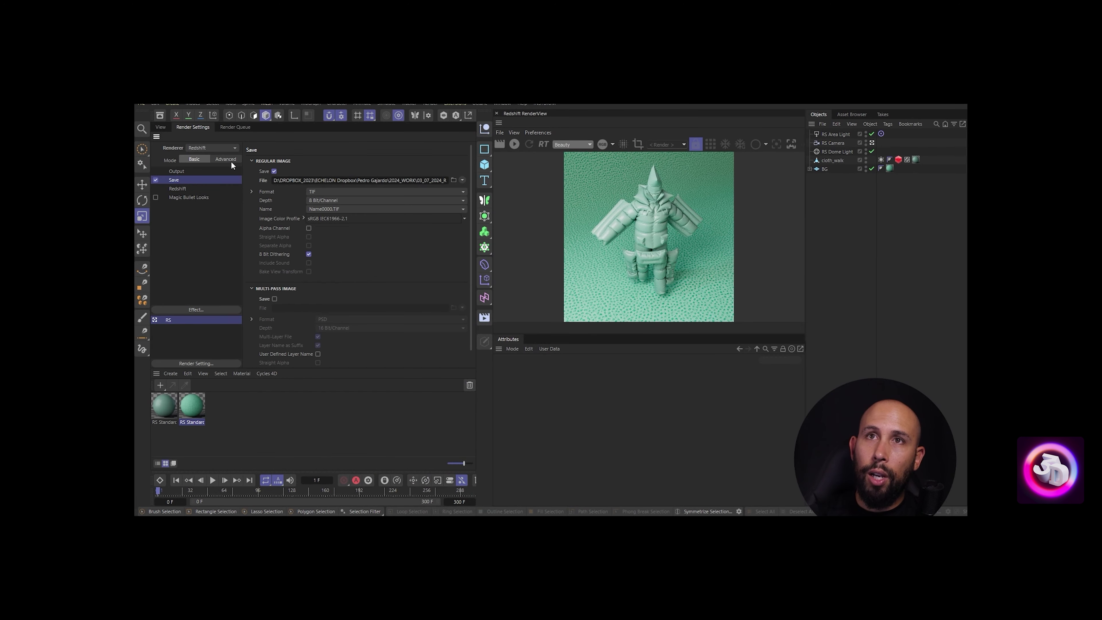
click(160, 127)
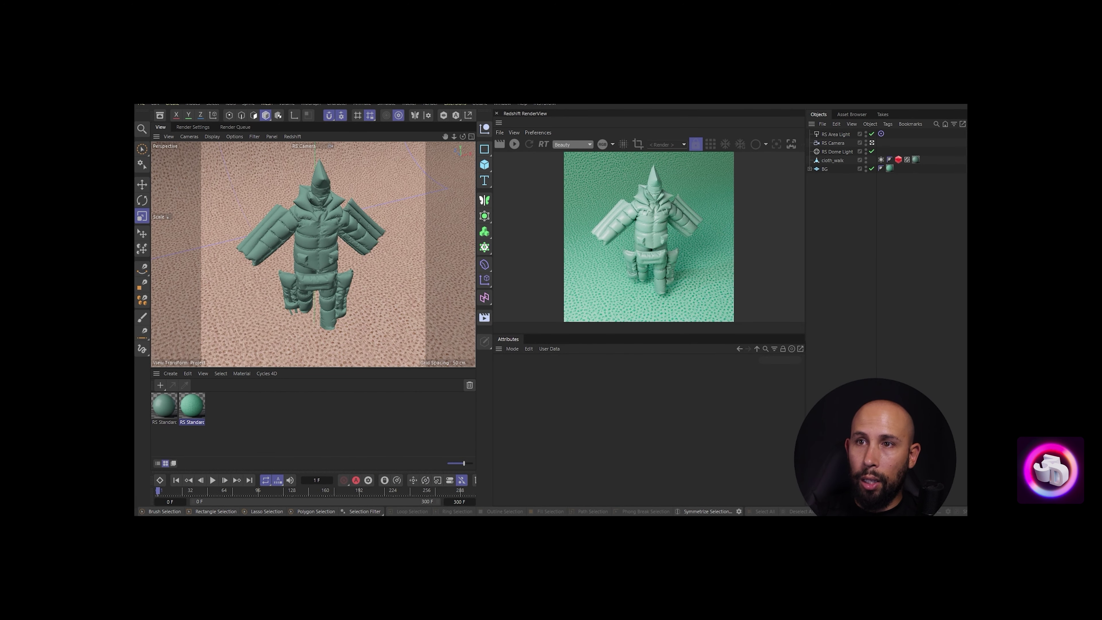
click(604, 501)
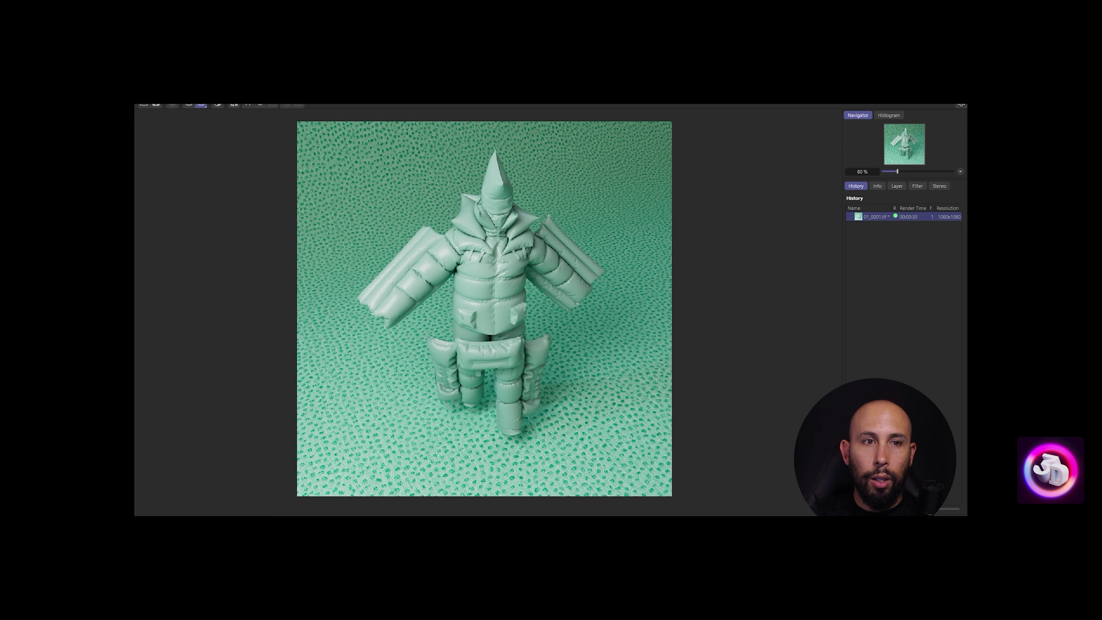
View the saved render 01_0001 from the gw folder in Windows Photo Viewer, and close the folder window
key(alt+Tab)
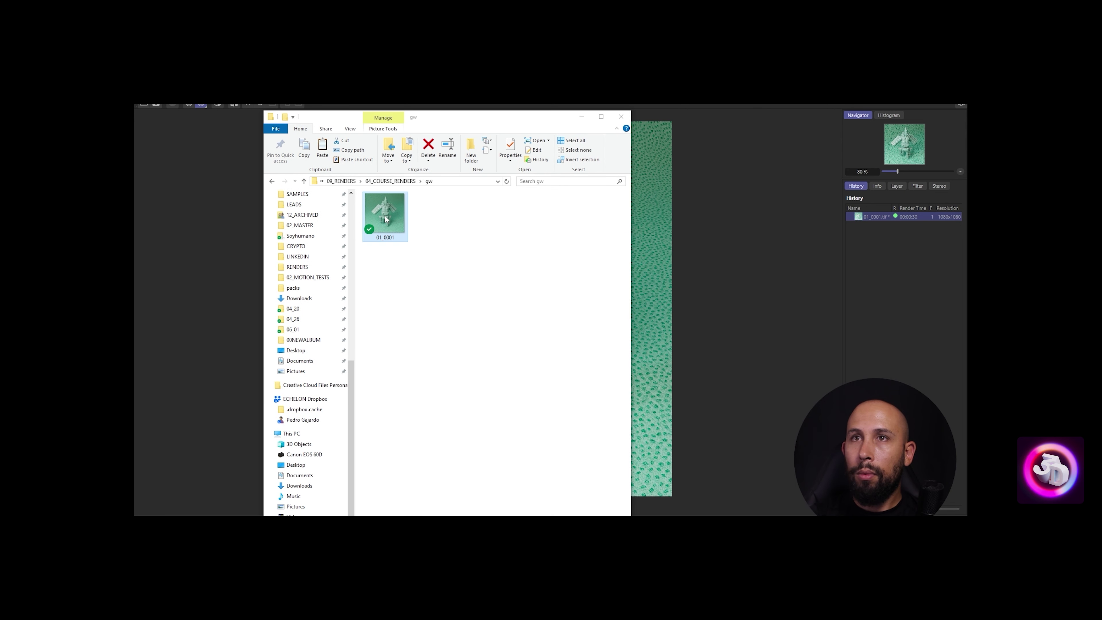
key(alt+Tab)
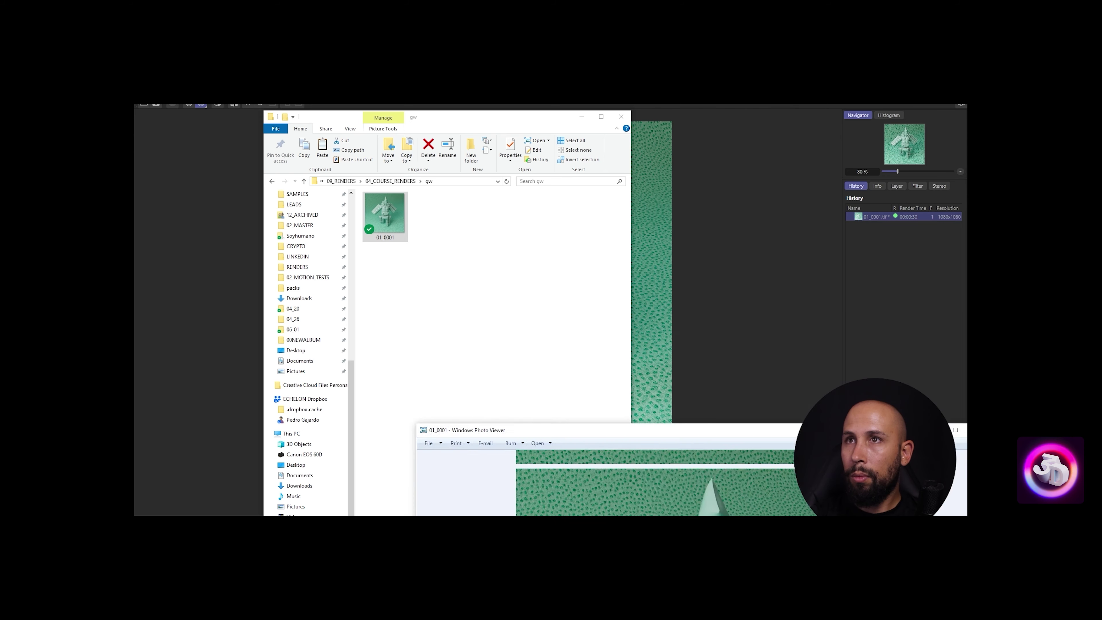
click(324, 124)
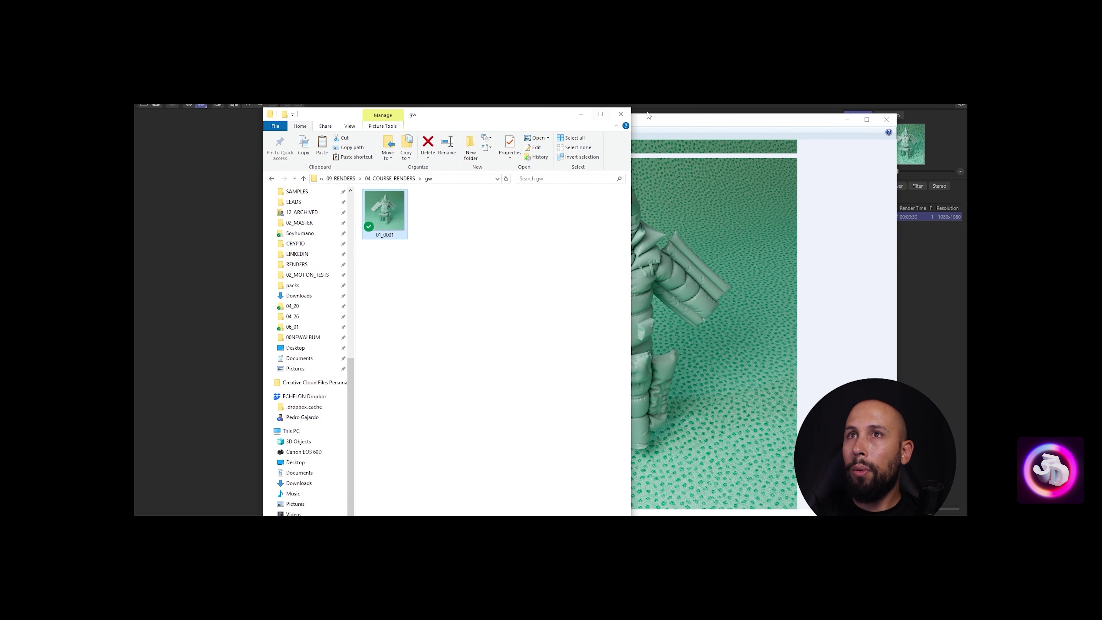
click(624, 114)
drag(634, 125, 607, 106)
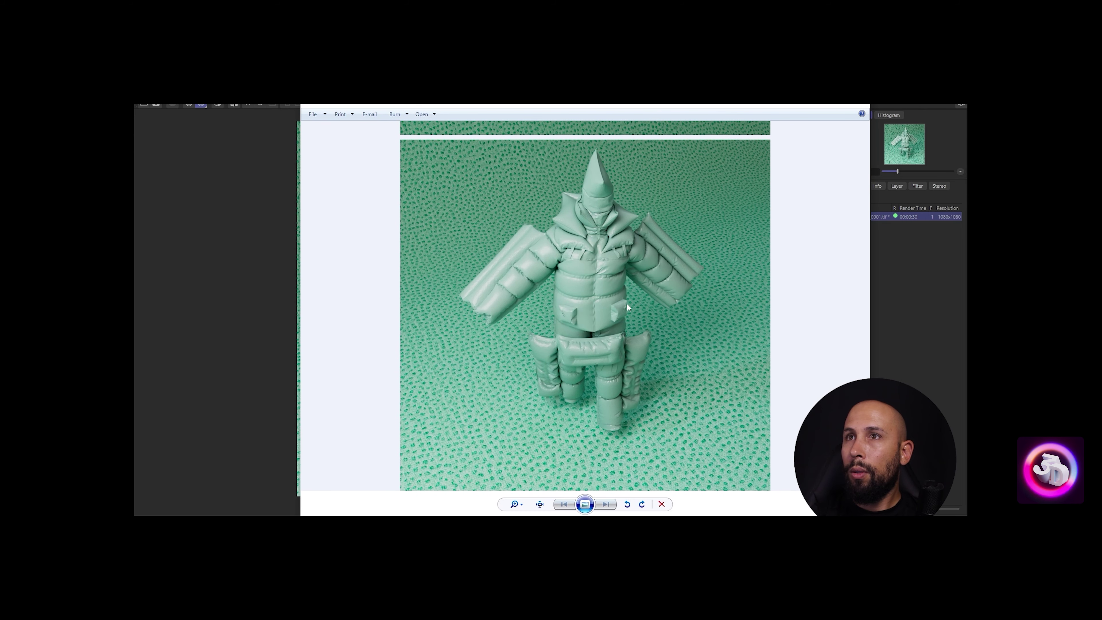